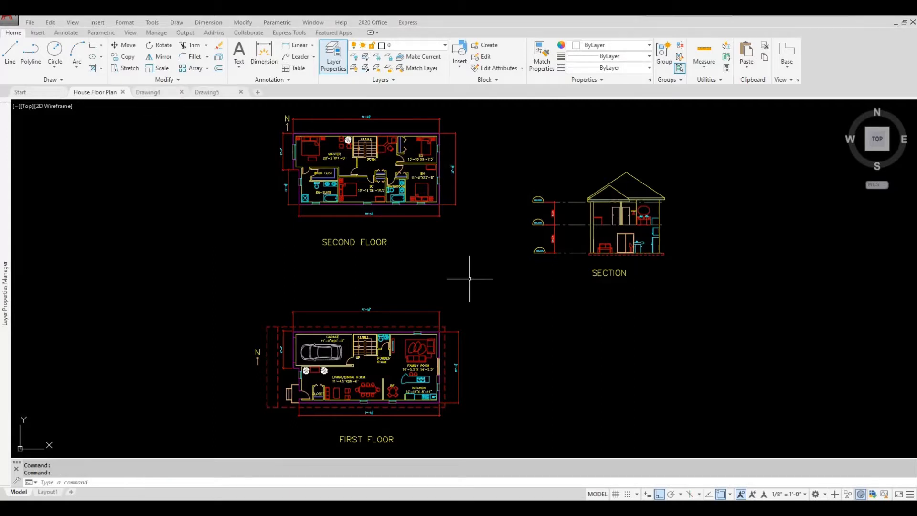
# - Copy the entire first floor plan, including its dimensions and title, from the House Floor Plan drawing to the clipboard
pyautogui.moveTo(176, 98)
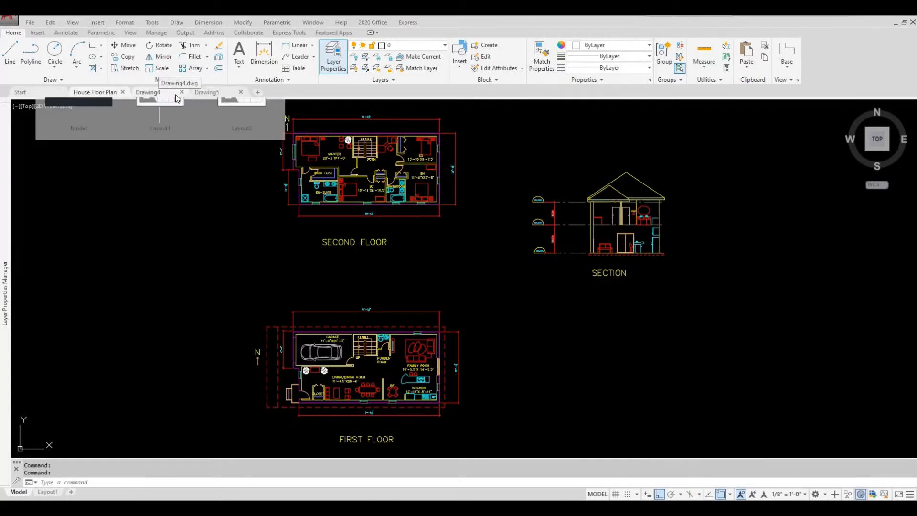
pyautogui.moveTo(428, 362)
pyautogui.mouseDown(button='middle')
pyautogui.moveTo(436, 327)
pyautogui.moveTo(425, 347)
pyautogui.mouseUp(button='middle')
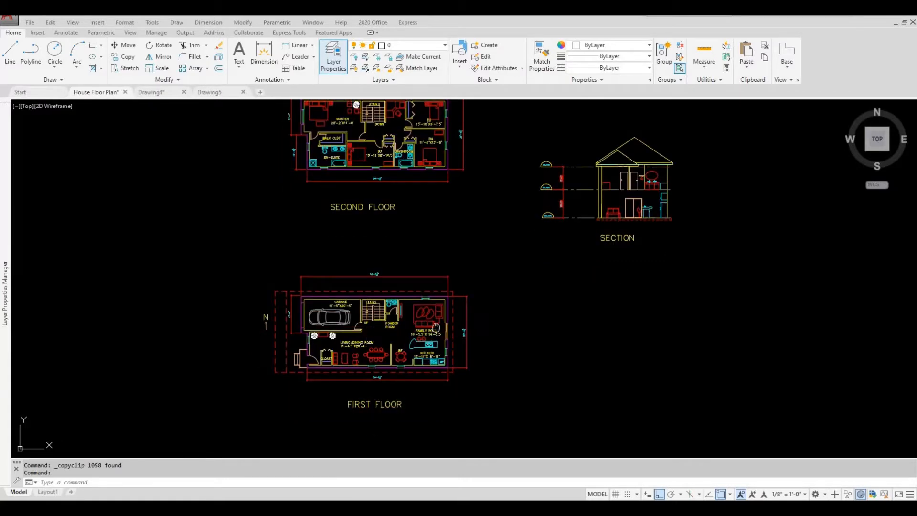
pyautogui.click(537, 436)
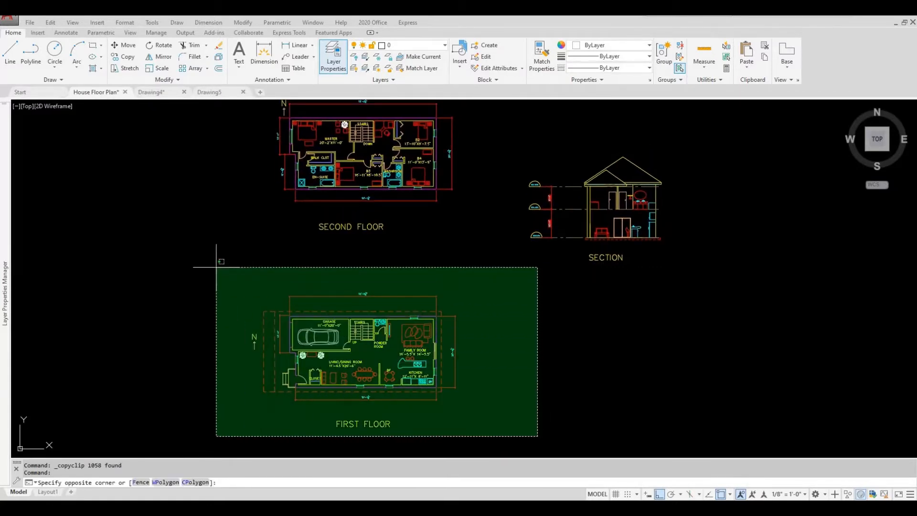
pyautogui.click(217, 268)
pyautogui.hotkey('ctrl', 'c')
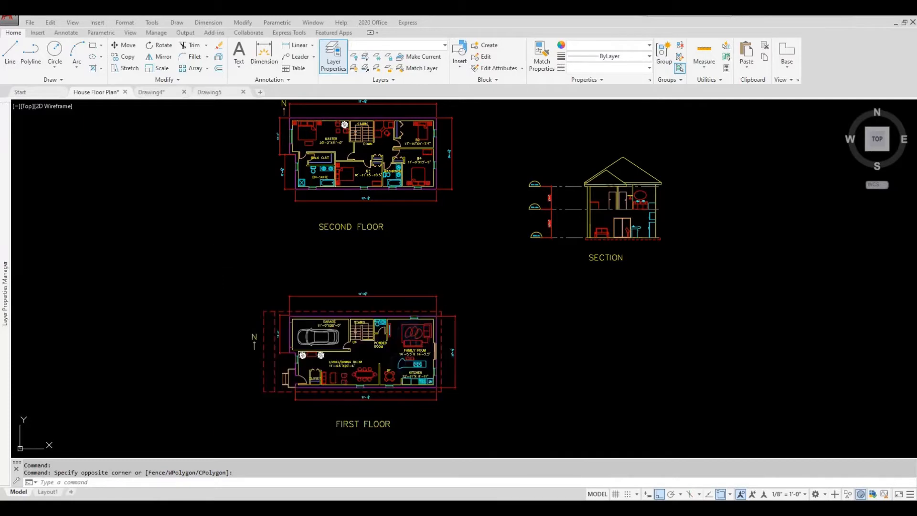
# - Paste the copied first floor plan into Drawing4 at a free point near the origin
pyautogui.click(158, 92)
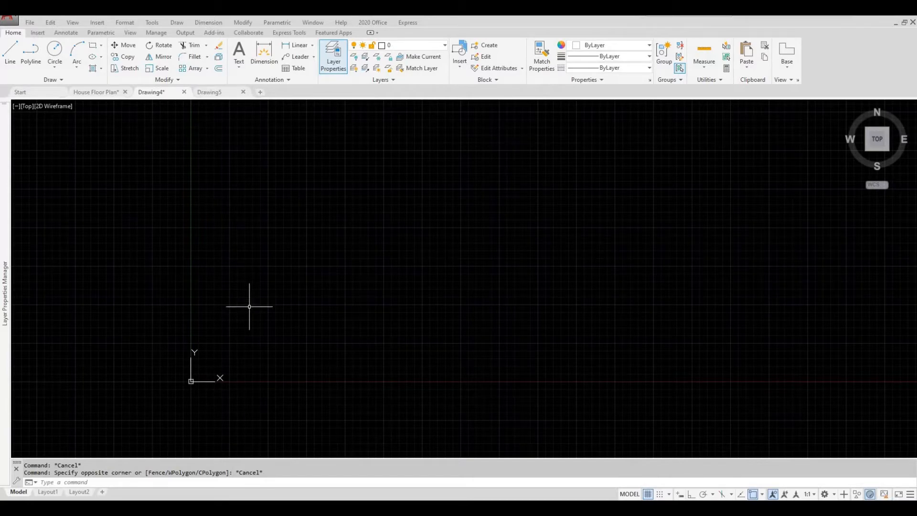
pyautogui.hotkey('ctrl', 'v')
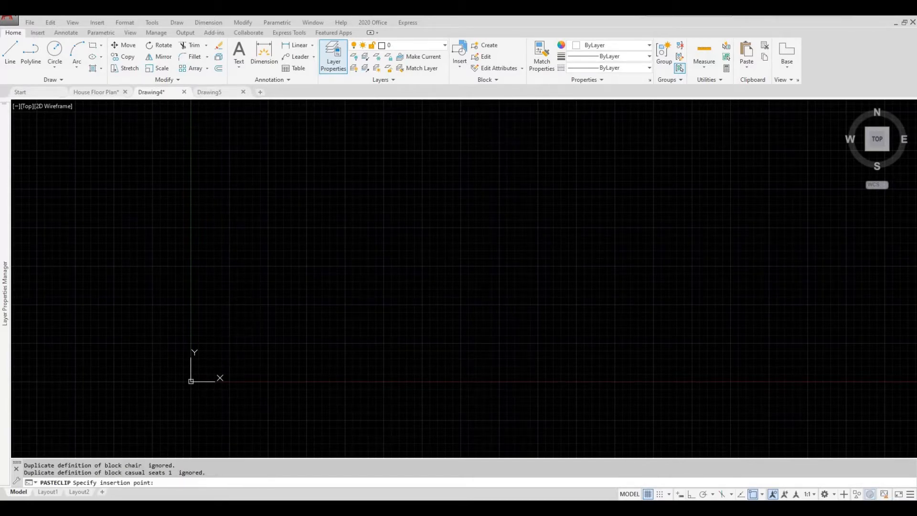
pyautogui.click(235, 331)
pyautogui.scroll(-12, 277, 306)
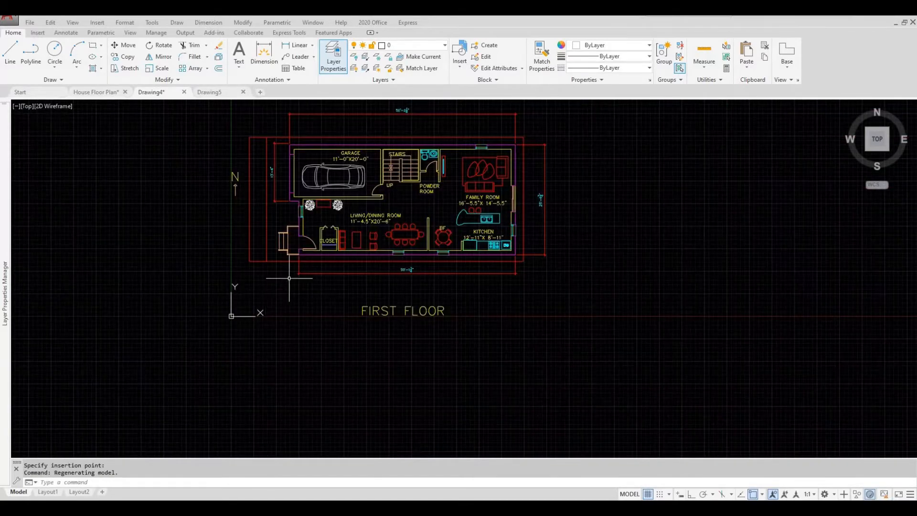
pyautogui.moveTo(291, 290); pyautogui.dragTo(284, 319, button='middle')
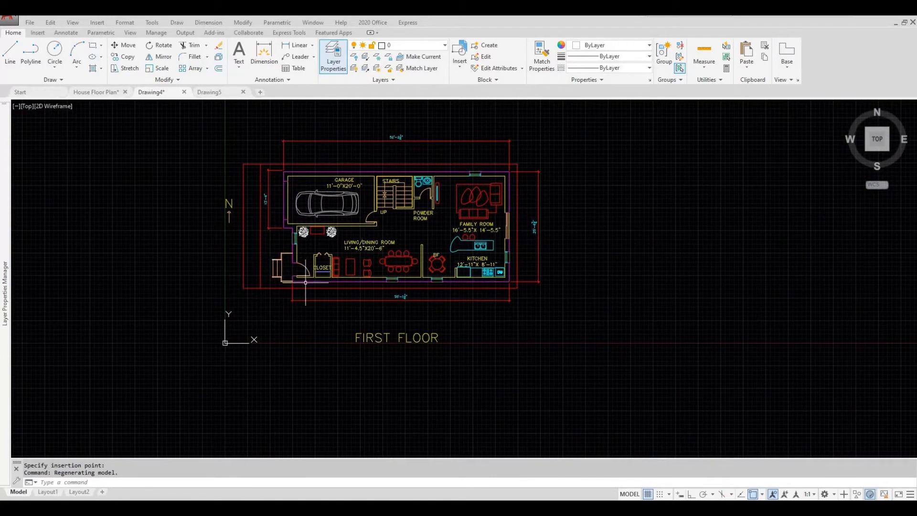
pyautogui.moveTo(306, 282); pyautogui.dragTo(299, 292, button='middle')
pyautogui.scroll(2, 280, 301)
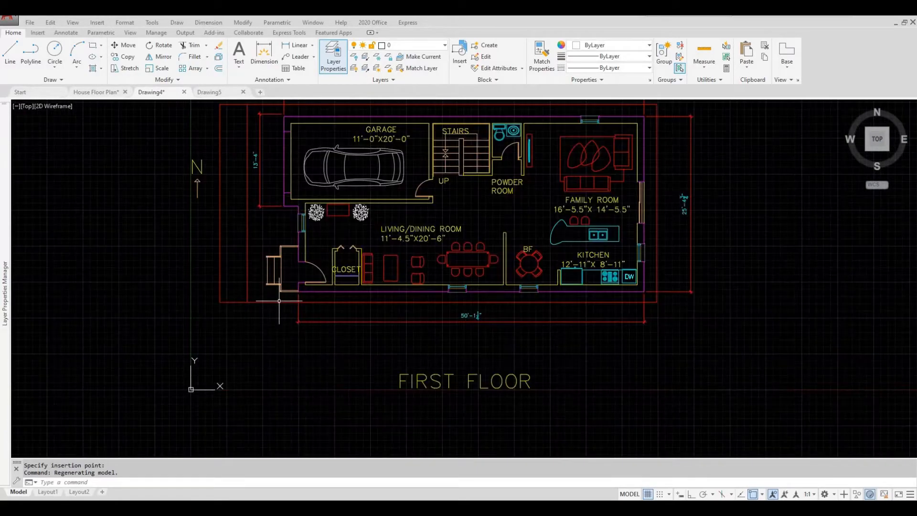
pyautogui.scroll(-2, 334, 368)
# - Move the whole first floor plan from the lower-left exterior wall corner by the entrance to the origin at 0,0,0
pyautogui.click(661, 430)
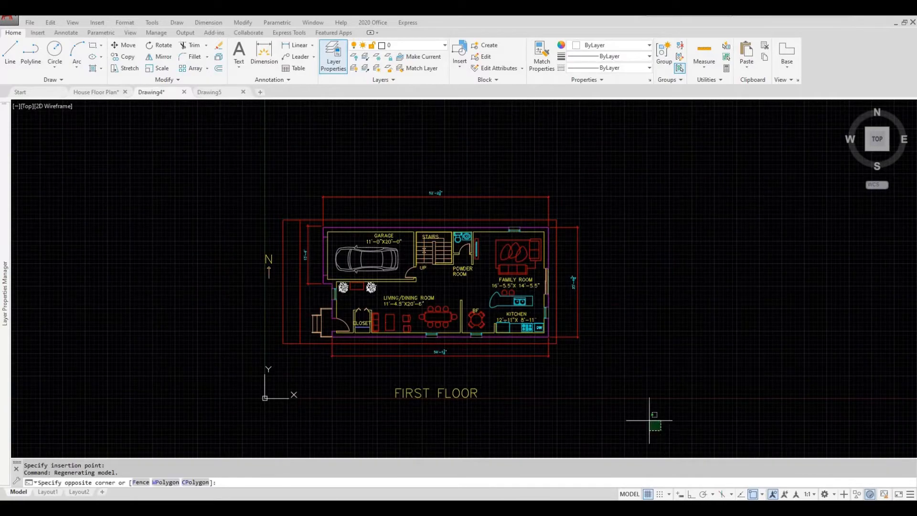
pyautogui.click(205, 147)
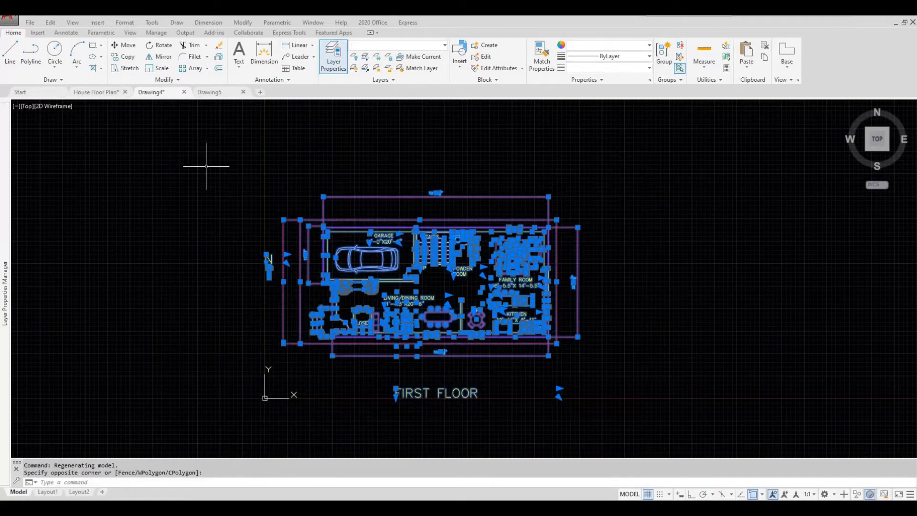
pyautogui.scroll(4, 318, 356)
pyautogui.scroll(3, 316, 323)
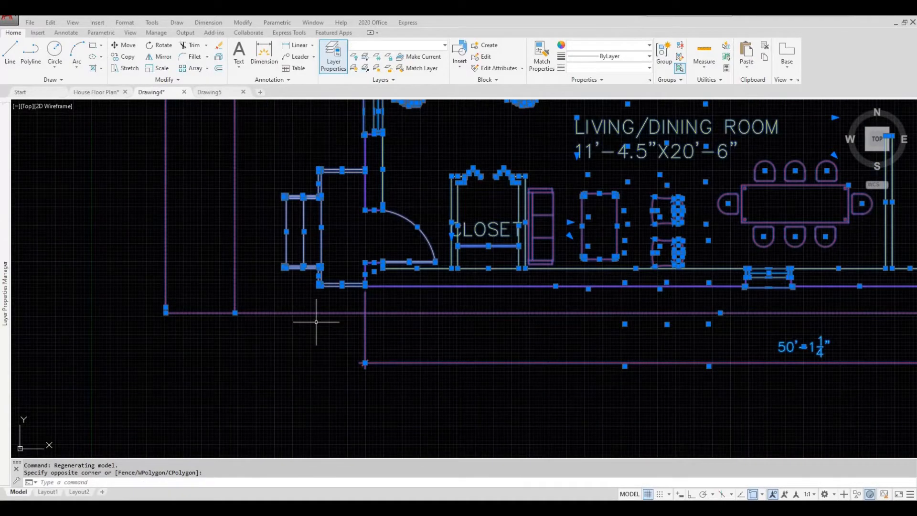
pyautogui.scroll(5, 354, 291)
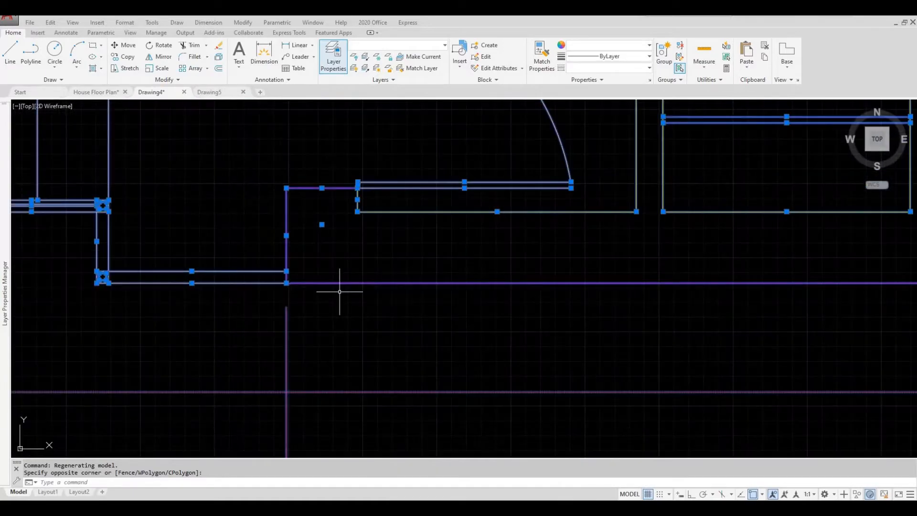
pyautogui.write('MO')
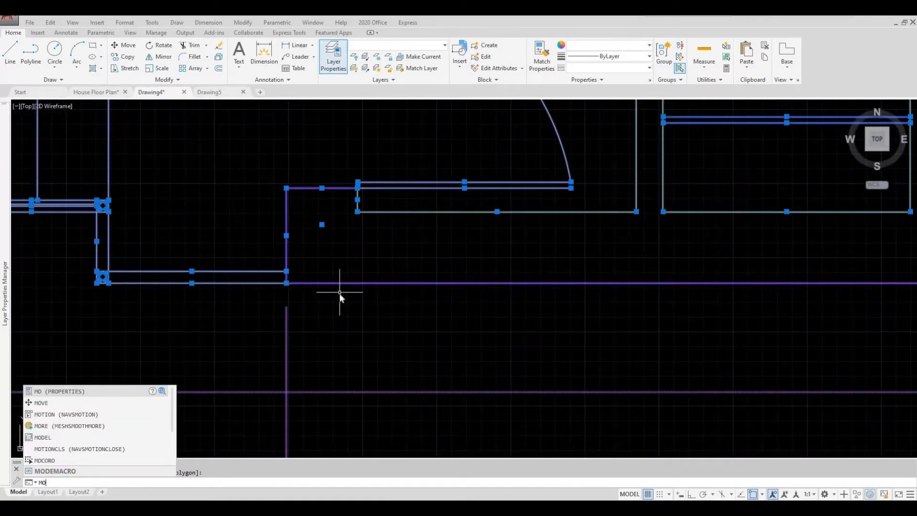
pyautogui.press('BackSpace')
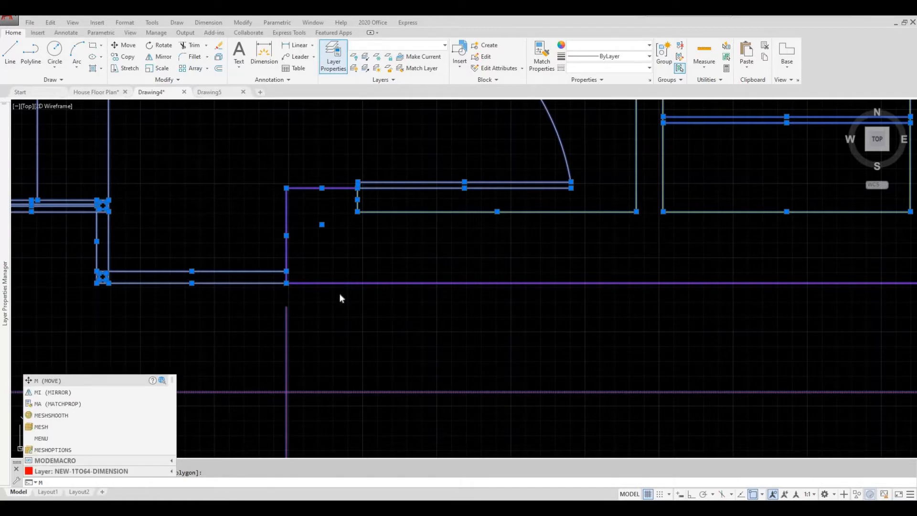
pyautogui.press('Return')
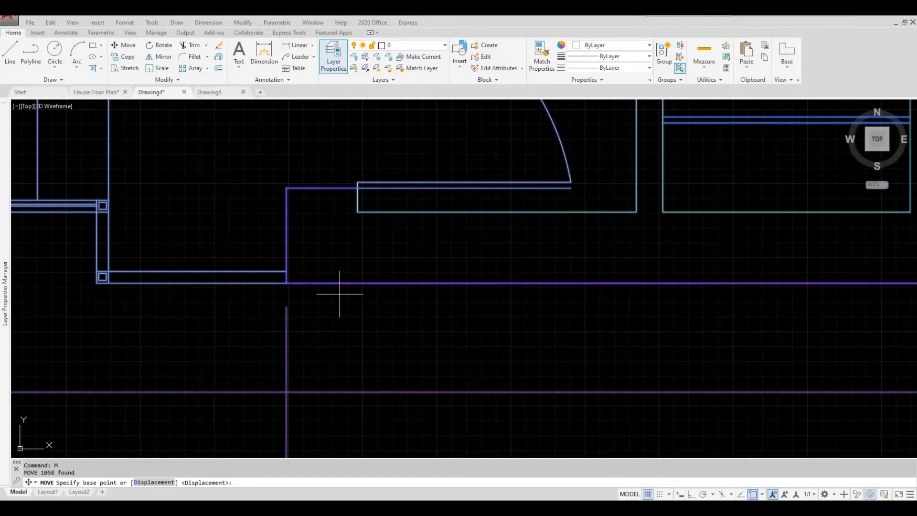
pyautogui.click(286, 283)
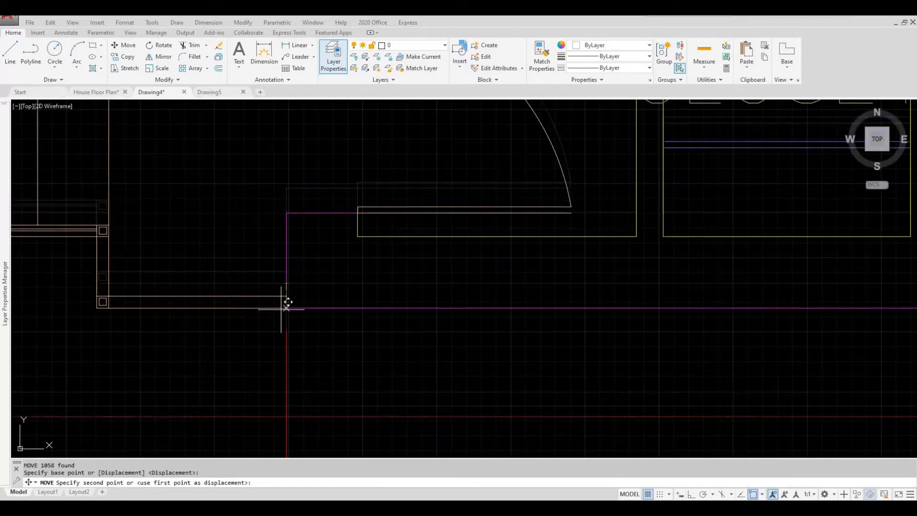
pyautogui.scroll(-6, 301, 292)
pyautogui.scroll(2, 322, 230)
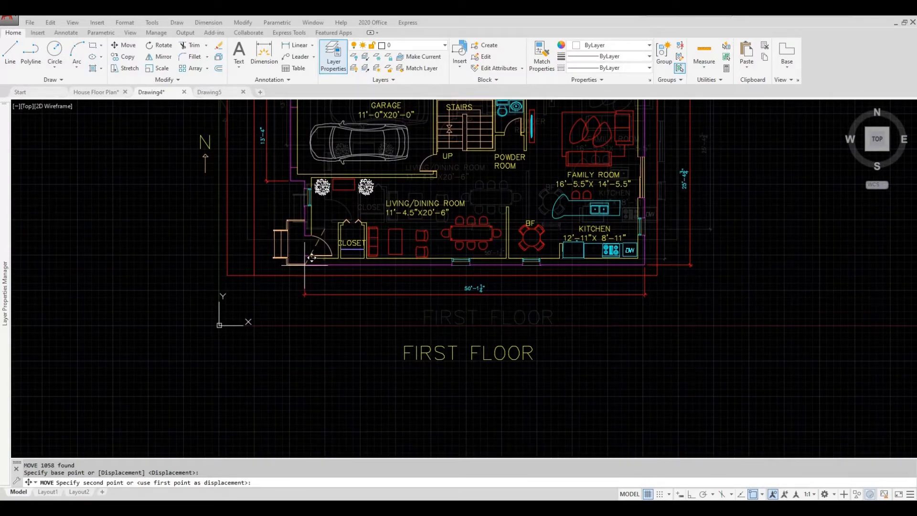
pyautogui.write('0,0,0')
pyautogui.press('Return')
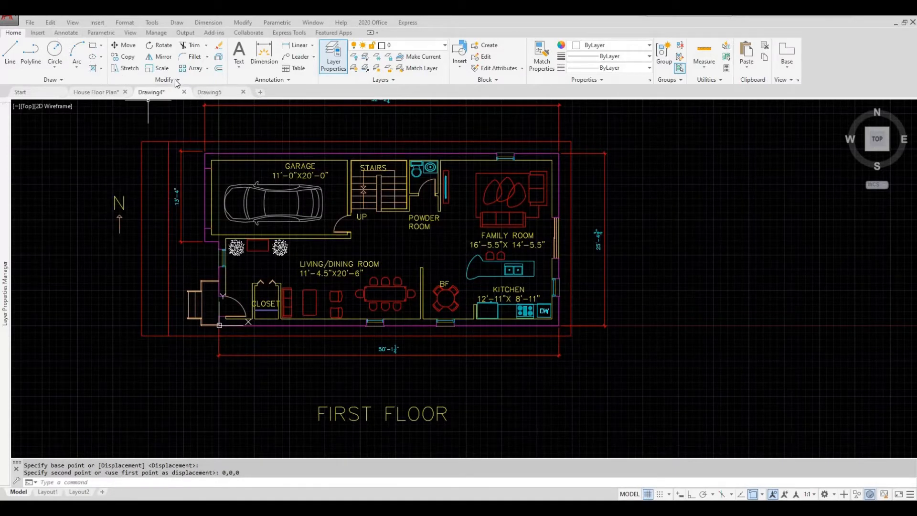
# - Copy the entire second floor plan with its dimensions and title from the House Floor Plan drawing
pyautogui.click(98, 93)
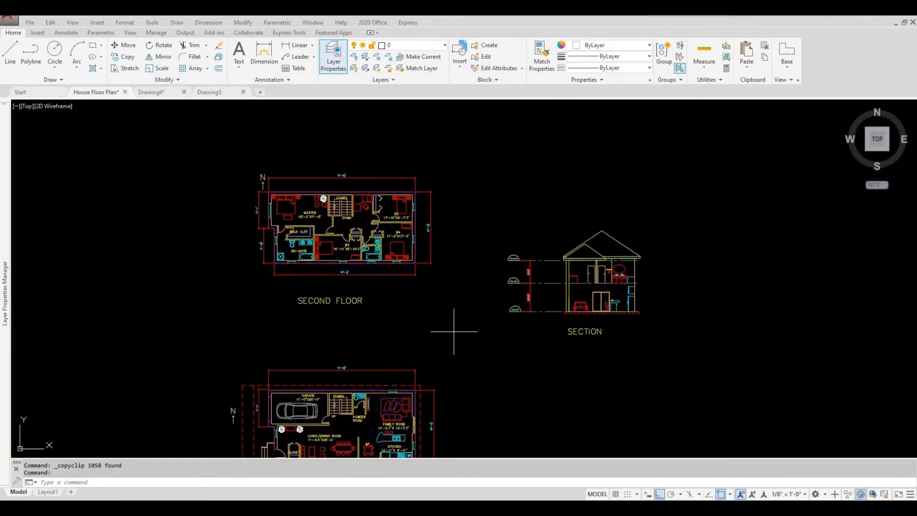
pyautogui.click(454, 332)
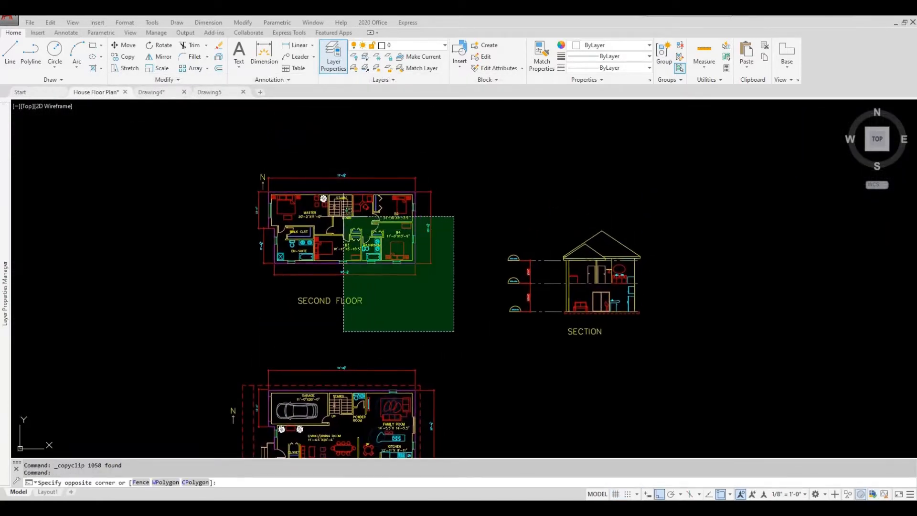
pyautogui.click(229, 146)
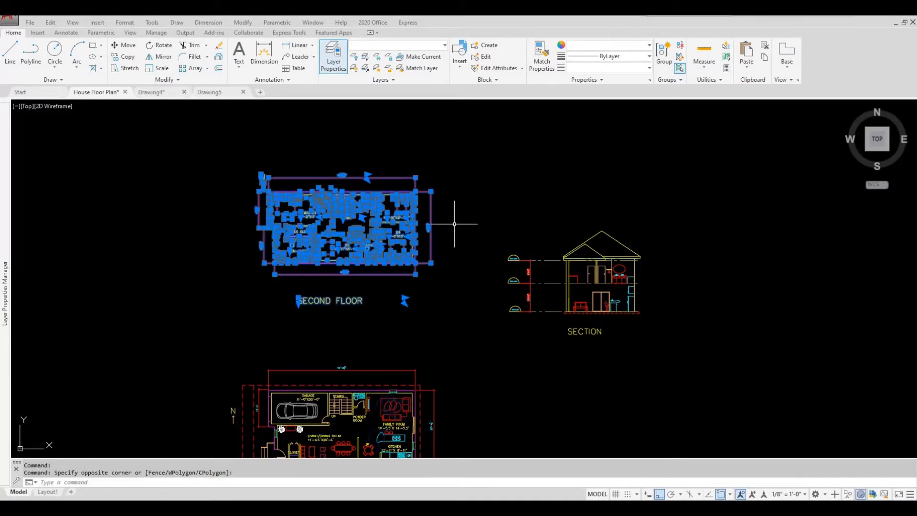
pyautogui.hotkey('ctrl', 'c')
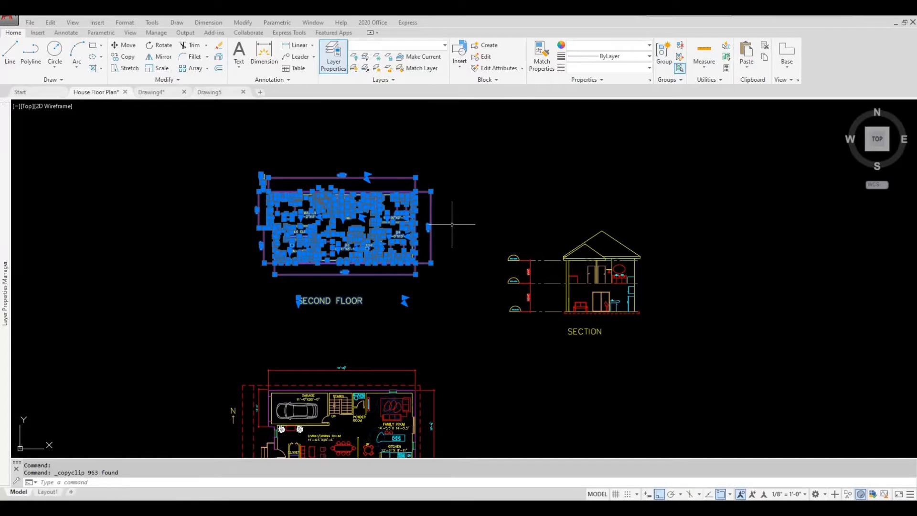
# - Paste the copied second floor plan into Drawing5 at a free point near the origin
pyautogui.click(203, 92)
pyautogui.scroll(-3, 225, 153)
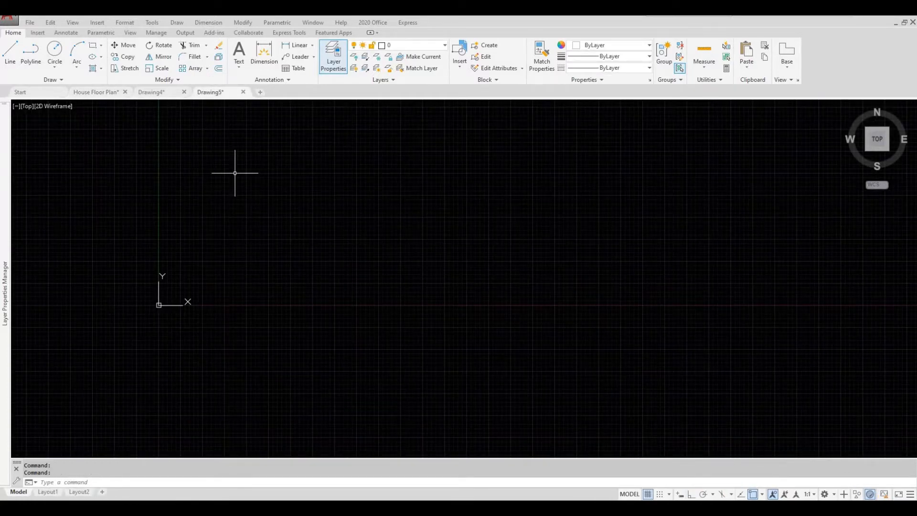
pyautogui.hotkey('ctrl', 'v')
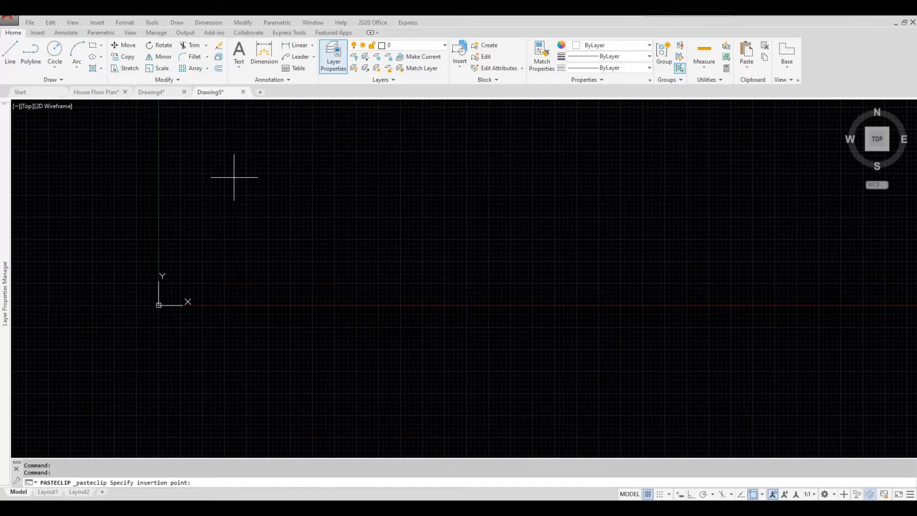
pyautogui.scroll(-3, 231, 181)
pyautogui.moveTo(266, 180); pyautogui.dragTo(263, 189, button='middle')
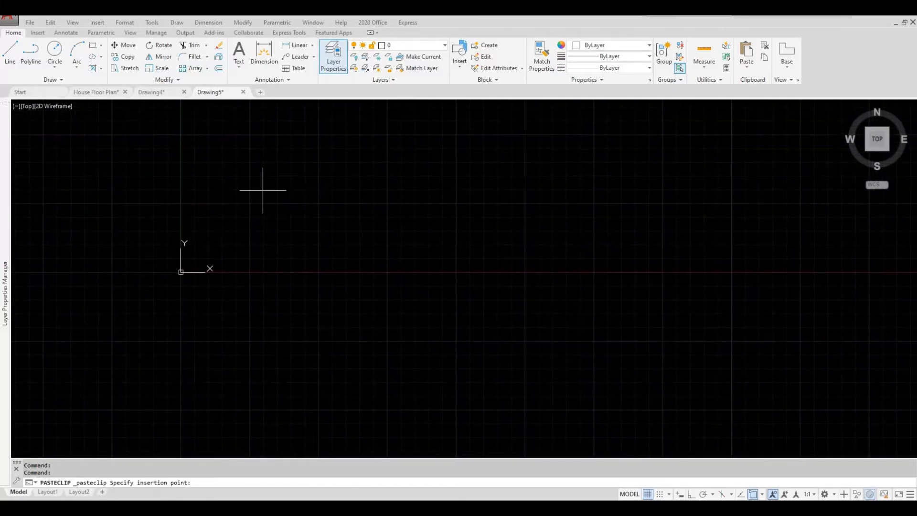
pyautogui.click(260, 190)
pyautogui.scroll(-6, 262, 223)
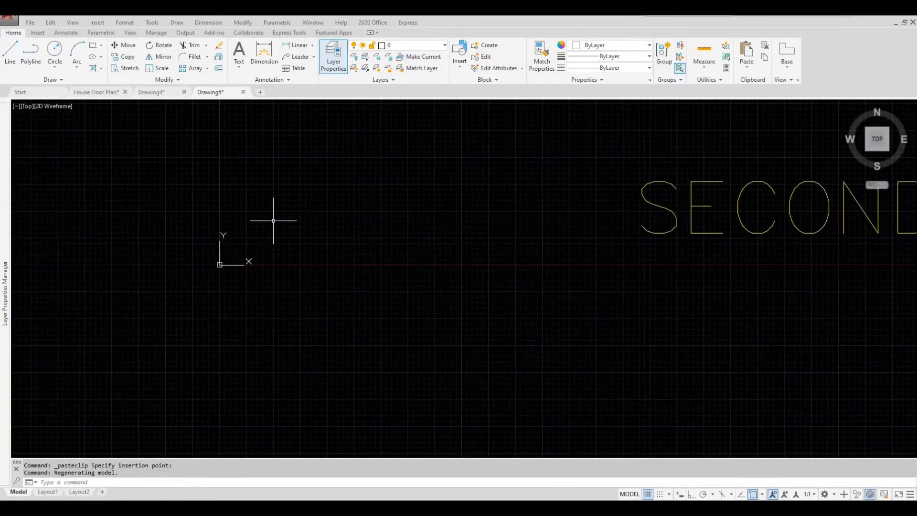
pyautogui.moveTo(417, 249); pyautogui.dragTo(387, 290, button='middle')
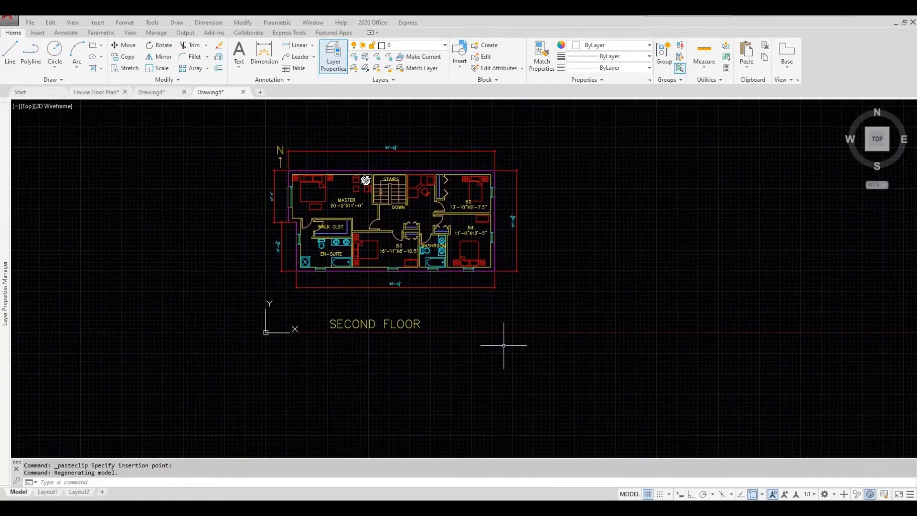
# - Move the whole second floor plan from the exterior wall corner by the en-suite to 0,0,0 and save the drawing
pyautogui.click(638, 390)
pyautogui.click(216, 124)
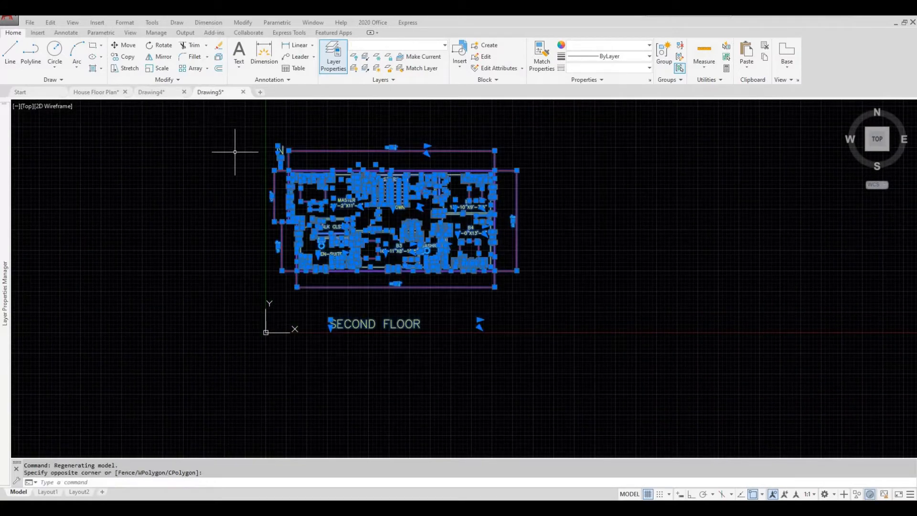
pyautogui.write('M')
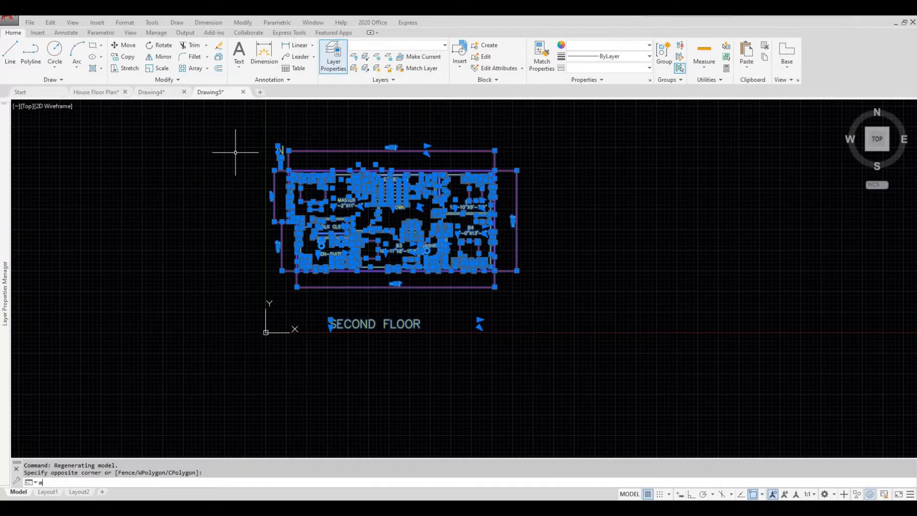
pyautogui.press('Return')
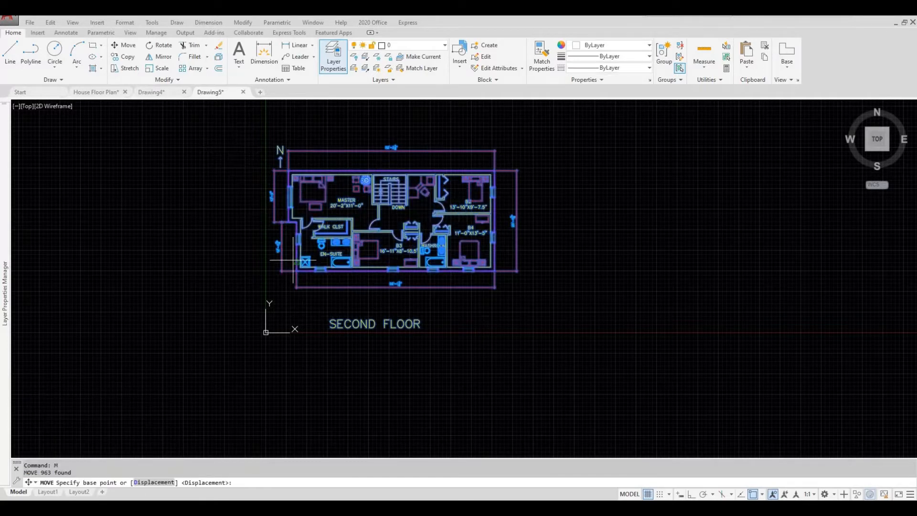
pyautogui.scroll(5, 293, 260)
pyautogui.scroll(3, 308, 282)
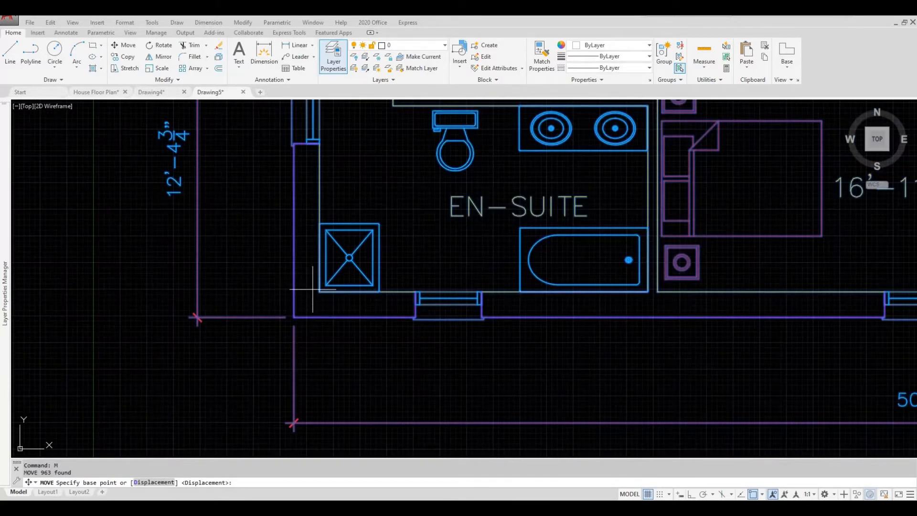
pyautogui.click(293, 317)
pyautogui.scroll(-6, 287, 310)
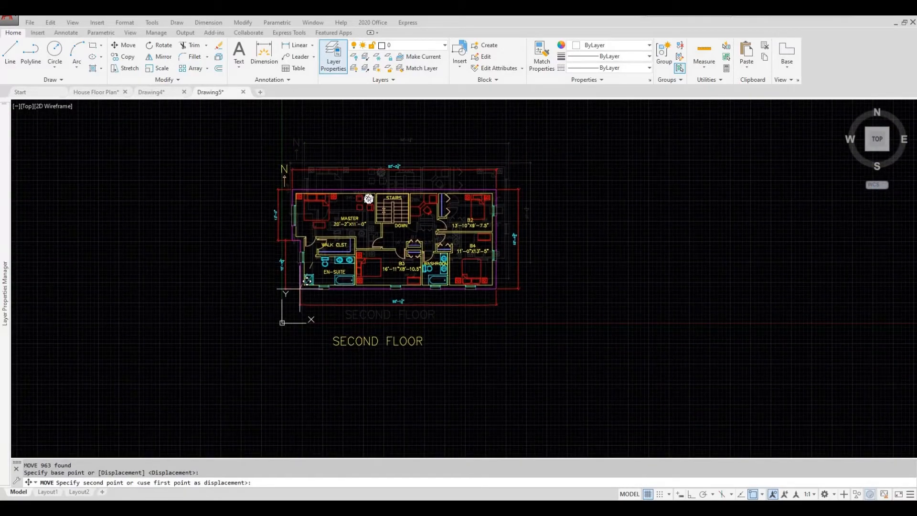
pyautogui.write('0,0,0')
pyautogui.press('Return')
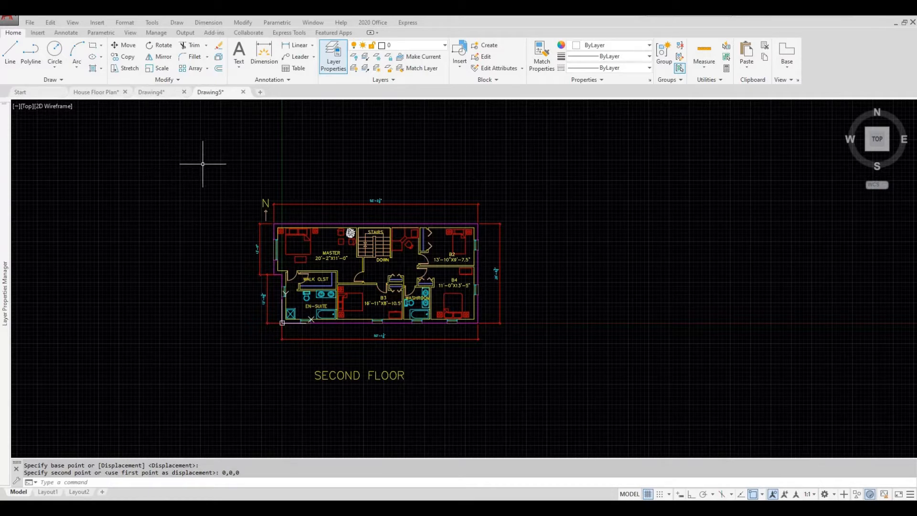
pyautogui.hotkey('ctrl', 's')
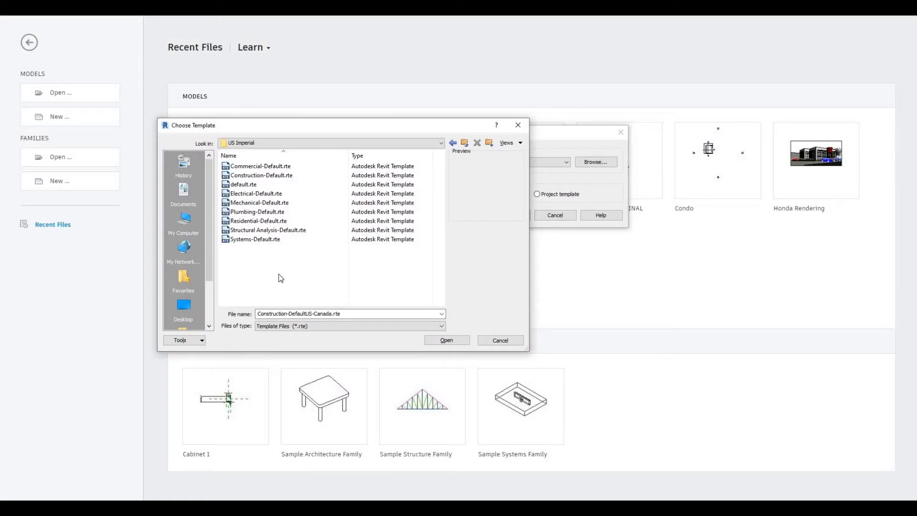
# - Create a new project from the US Imperial default.rte template
pyautogui.click(253, 184)
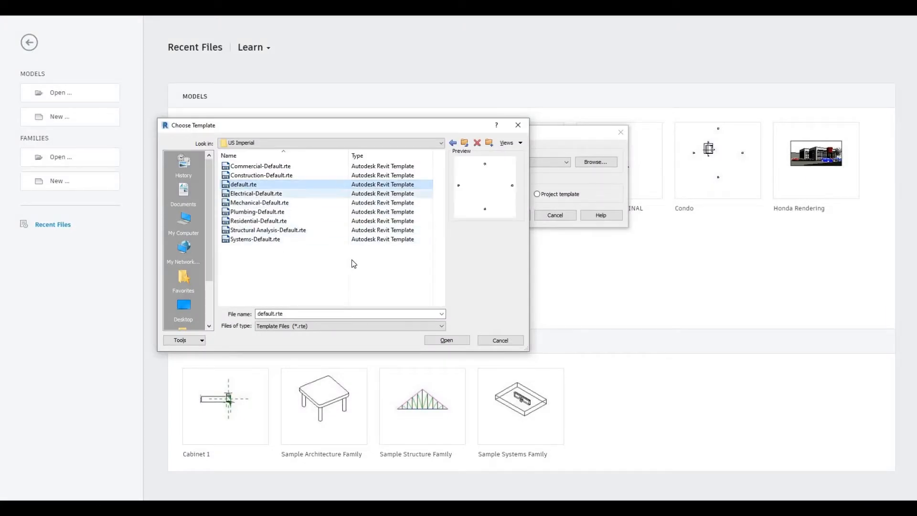
pyautogui.click(446, 340)
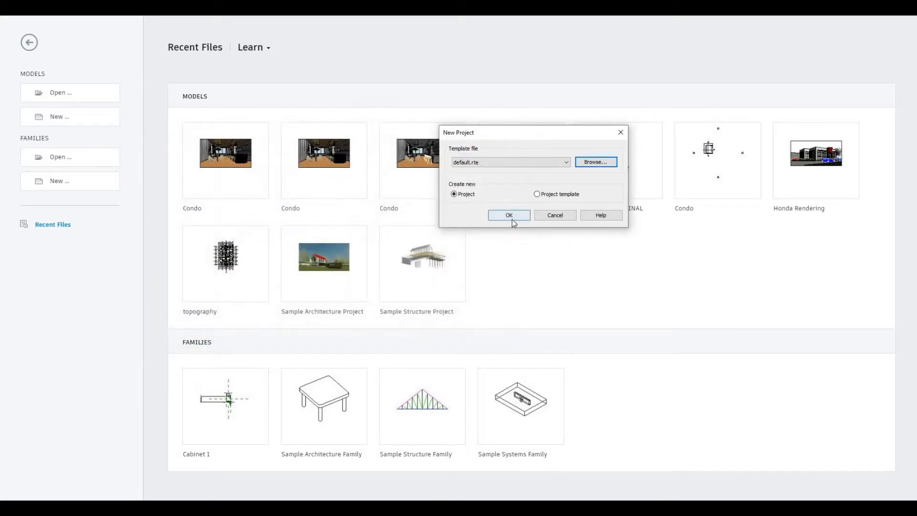
pyautogui.click(510, 216)
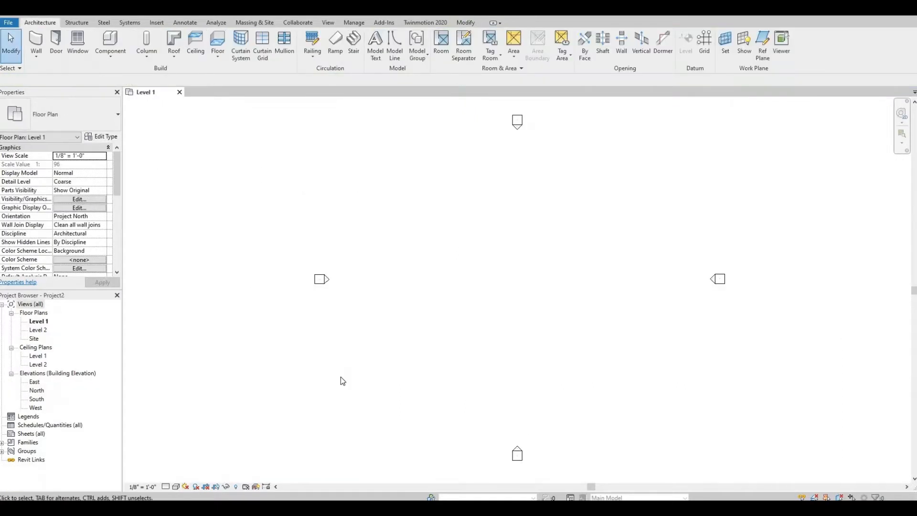
# - Import first floor.dwg into the Level 1 floor plan with import units on Auto-Detect and Auto - Origin to Origin positioning
pyautogui.click(38, 321)
pyautogui.click(157, 22)
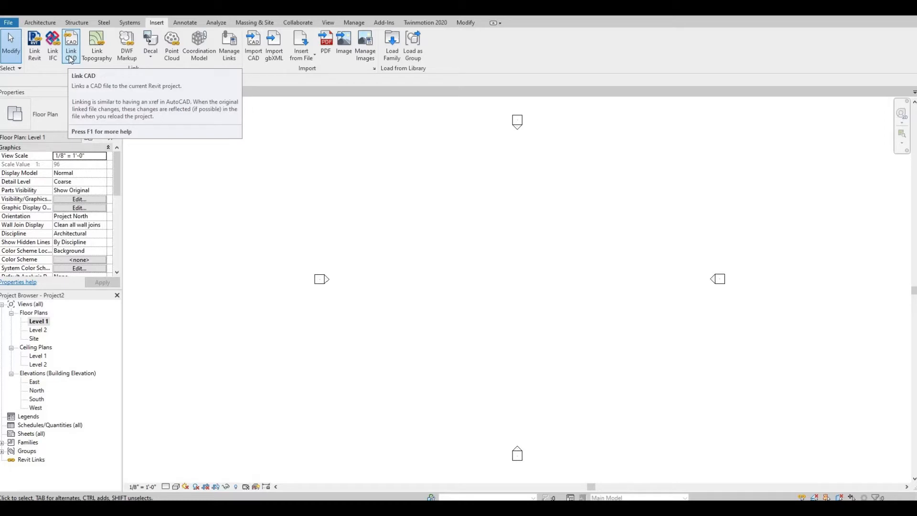
pyautogui.click(256, 51)
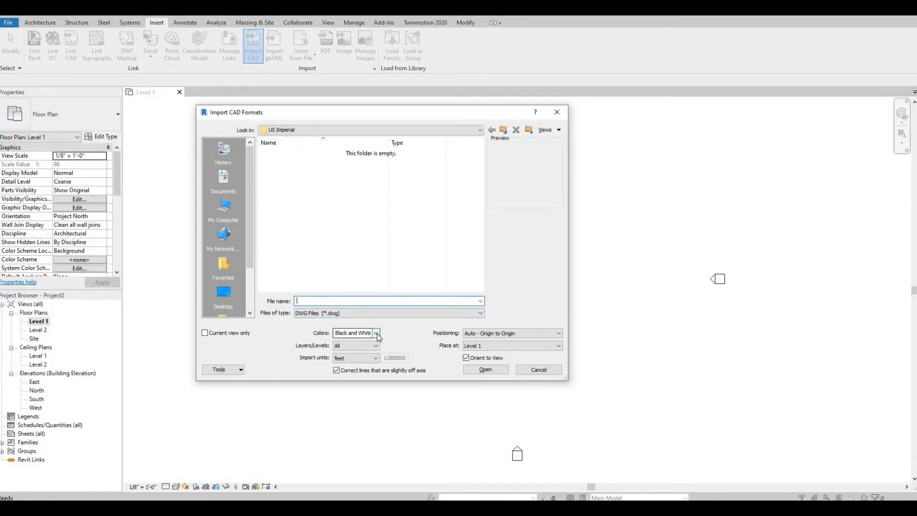
pyautogui.click(376, 359)
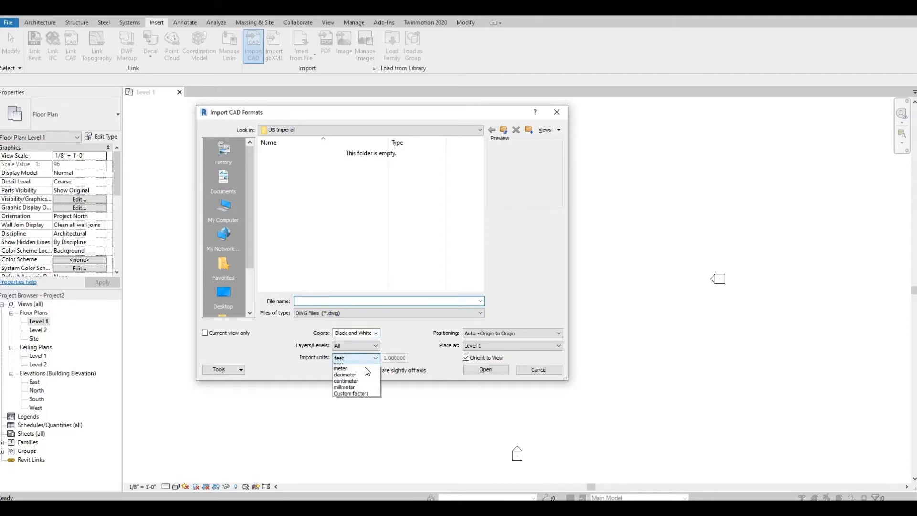
pyautogui.click(353, 367)
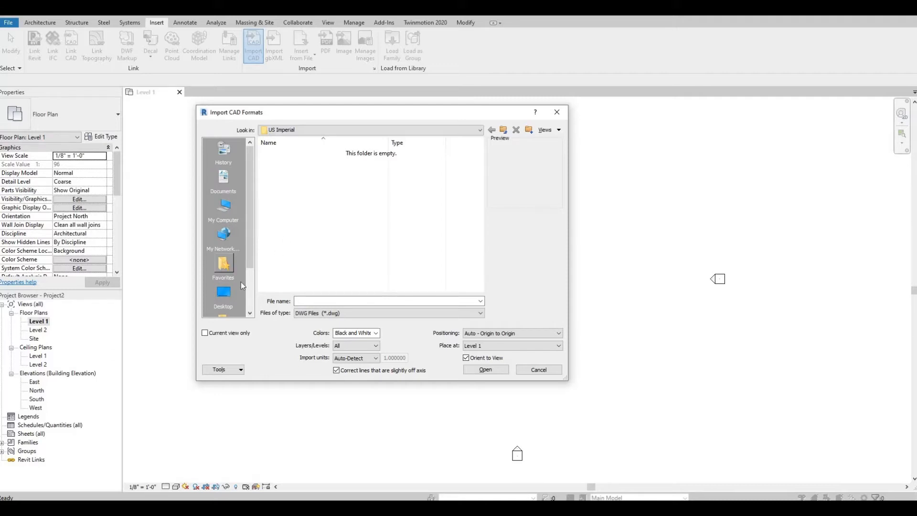
pyautogui.click(480, 371)
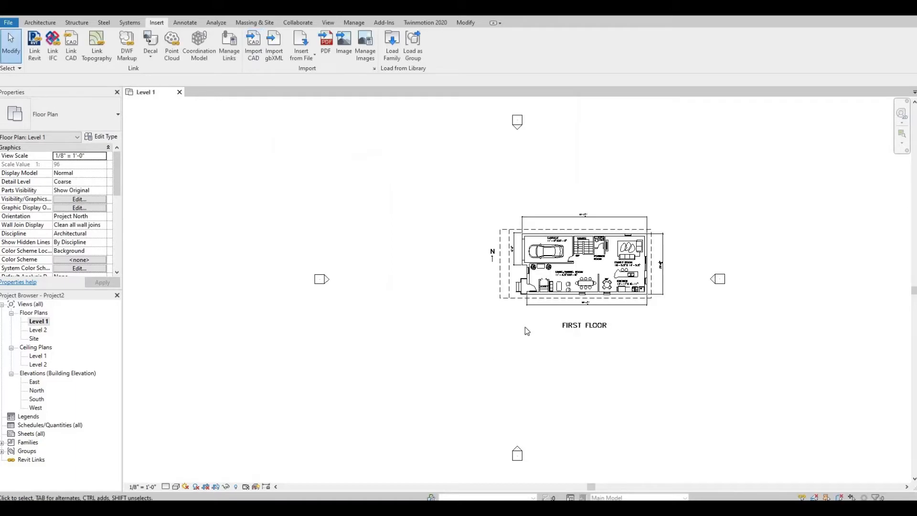
pyautogui.scroll(3, 455, 332)
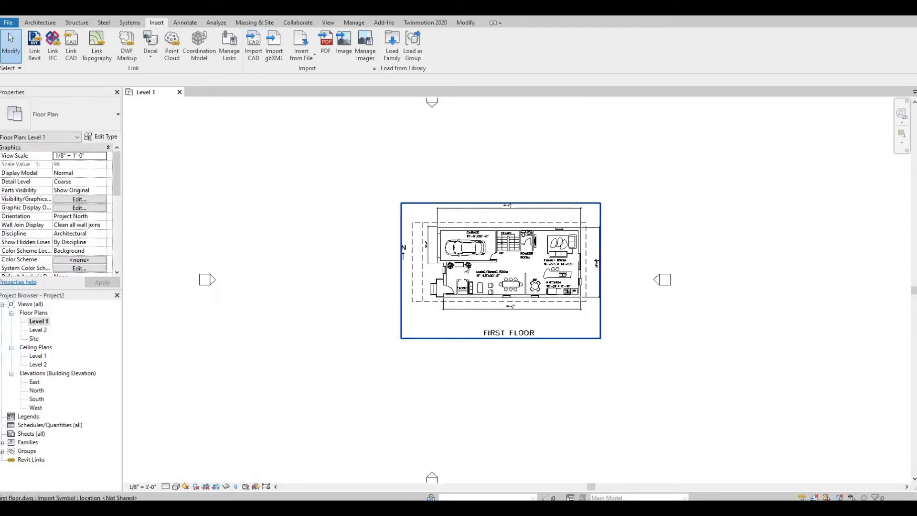
pyautogui.moveTo(405, 269); pyautogui.dragTo(345, 269, button='middle')
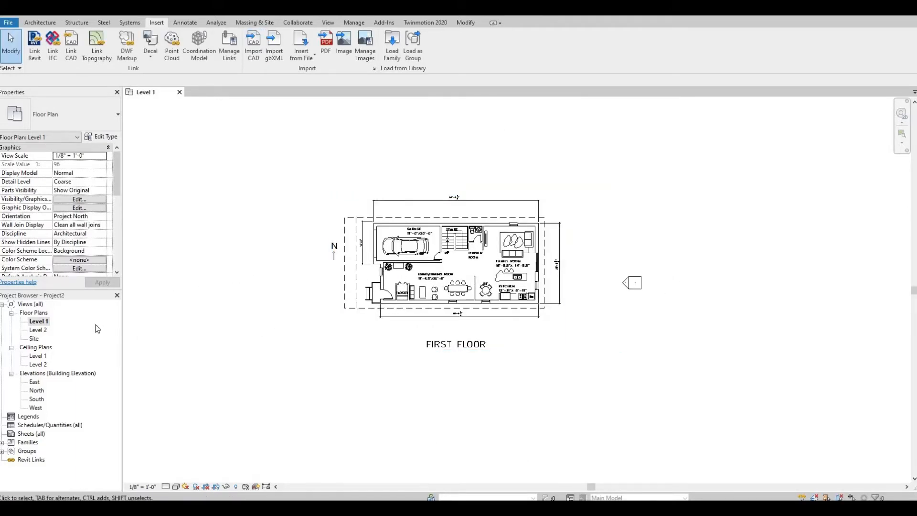
pyautogui.scroll(1, 331, 317)
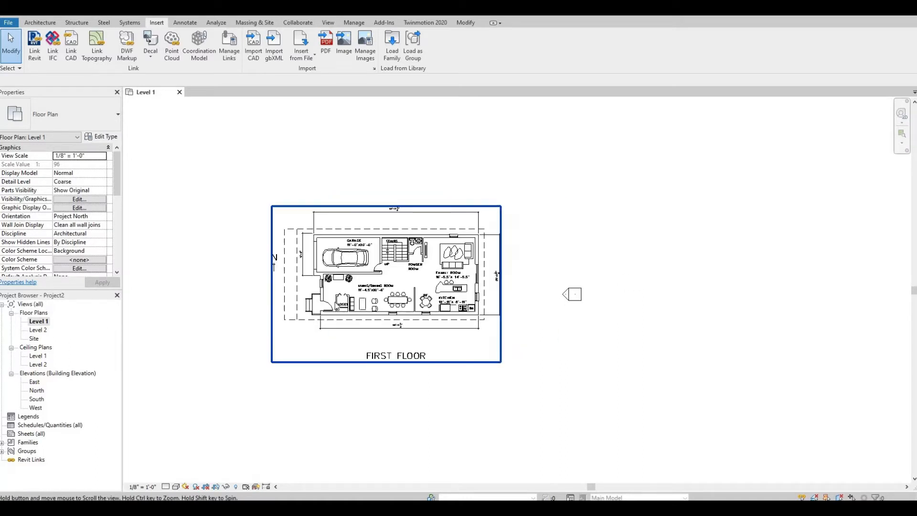
# - Open the Level 2 floor plan and set its underlay range base level to None
pyautogui.doubleClick(38, 330)
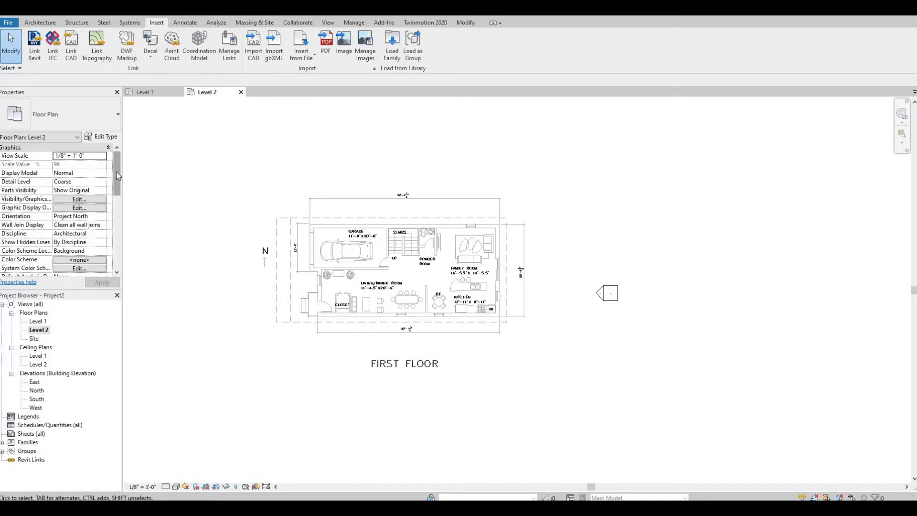
pyautogui.moveTo(114, 185); pyautogui.dragTo(105, 214)
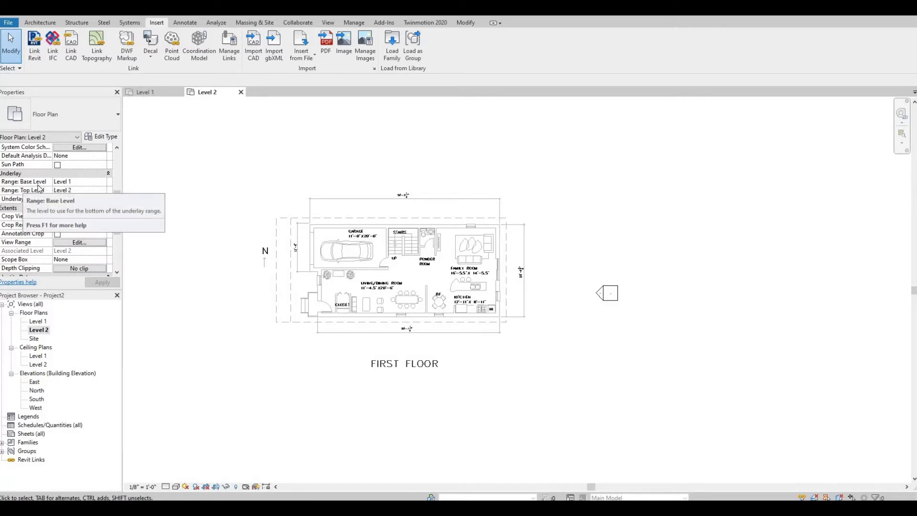
pyautogui.click(94, 184)
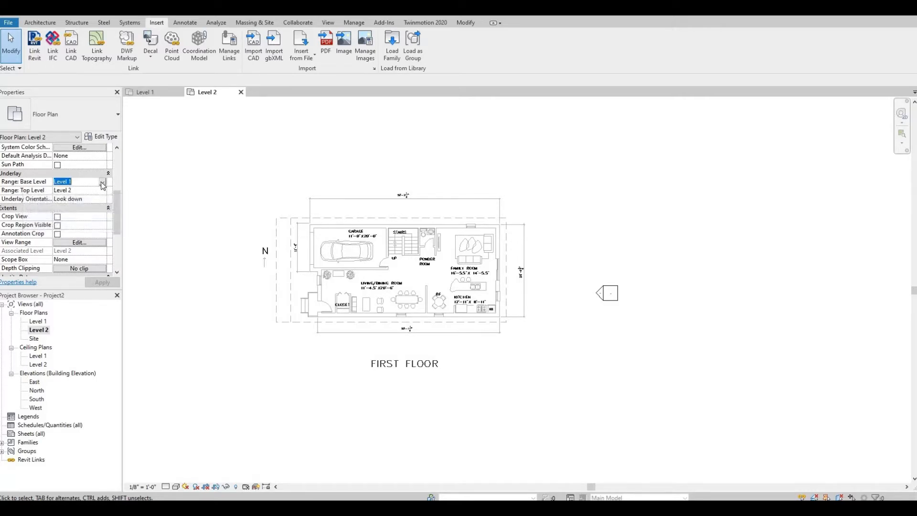
pyautogui.click(102, 182)
pyautogui.click(61, 190)
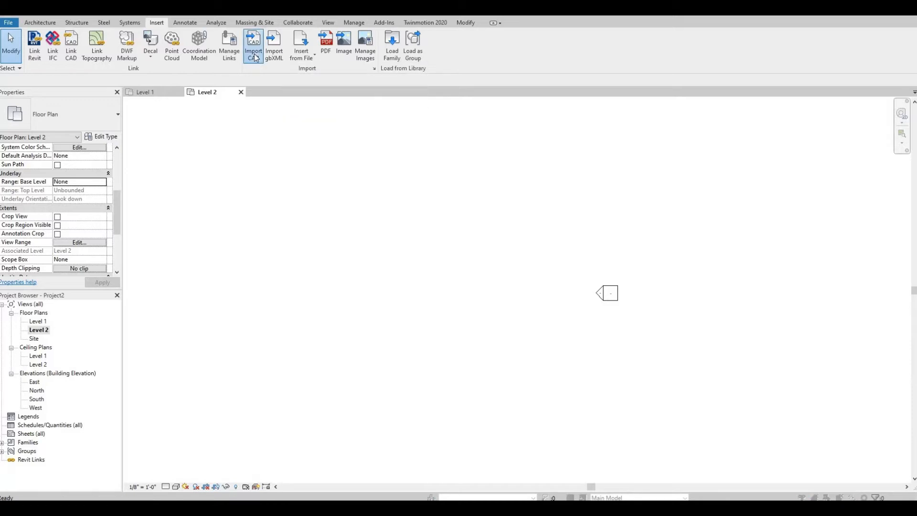
# - Import second floor.dwg into the Level 2 floor plan
pyautogui.click(253, 50)
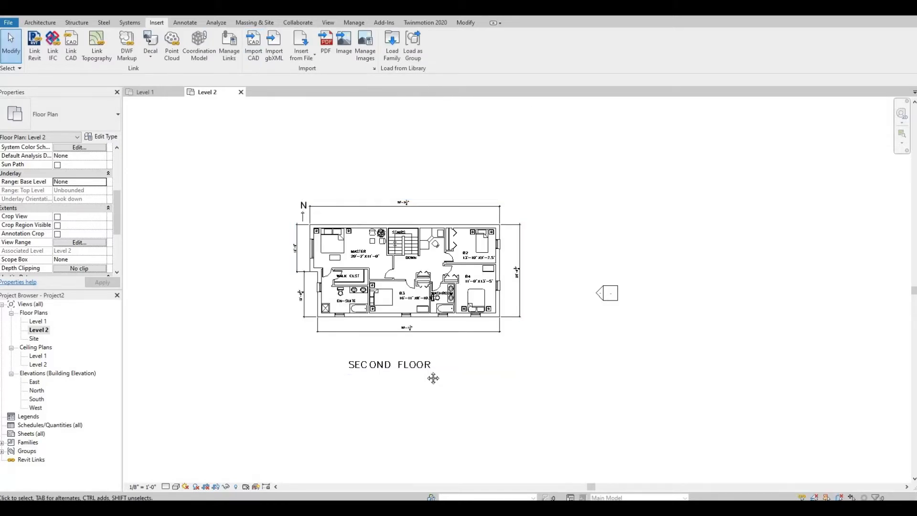
pyautogui.moveTo(426, 365); pyautogui.dragTo(440, 348, button='middle')
pyautogui.scroll(-1, 435, 348)
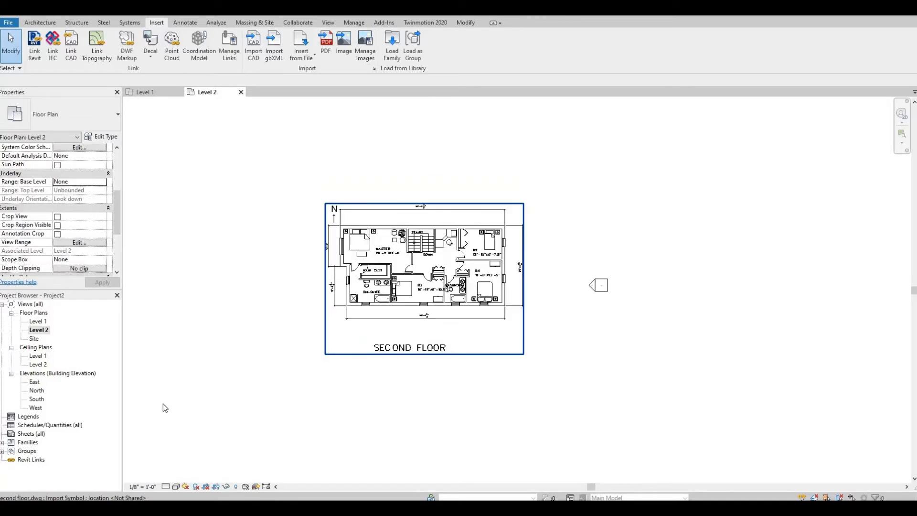
# - In the North elevation, draw a new level above Level 2 at about 18'-6", aligned with the ends of the existing levels
pyautogui.doubleClick(36, 391)
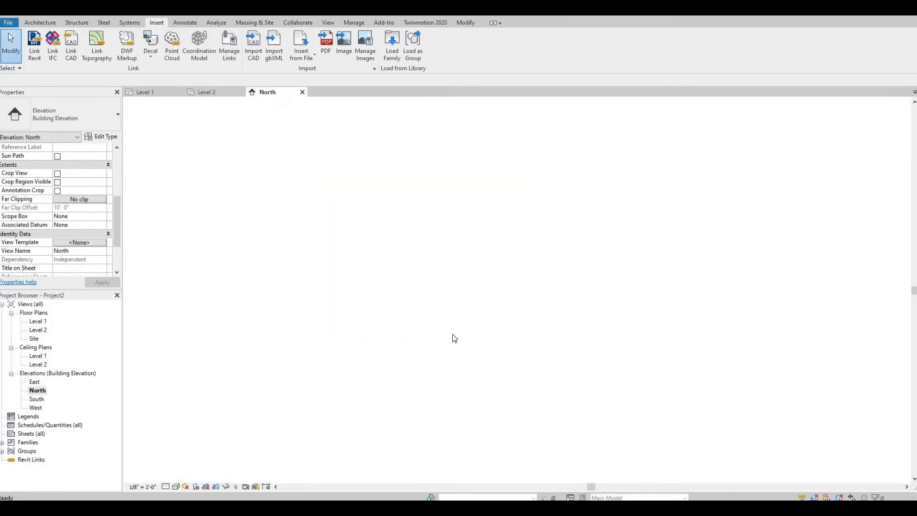
pyautogui.moveTo(561, 334); pyautogui.dragTo(542, 256, button='middle')
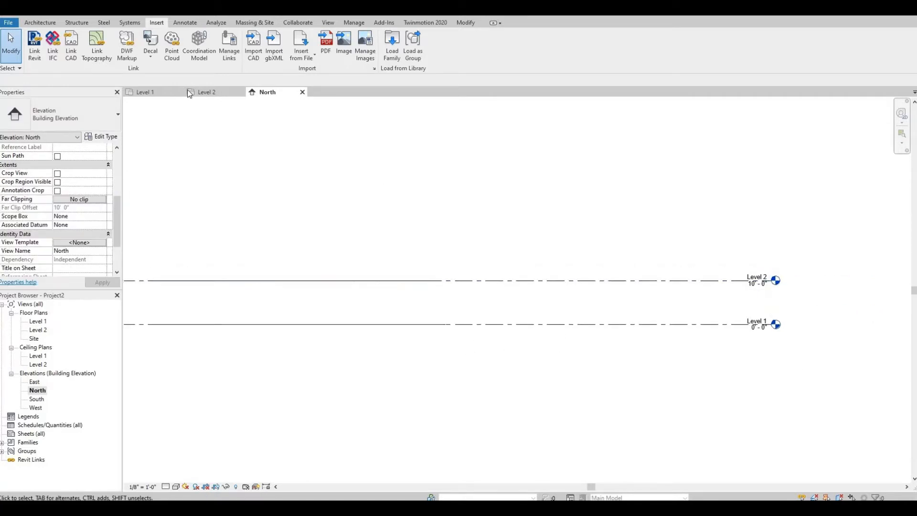
pyautogui.click(39, 22)
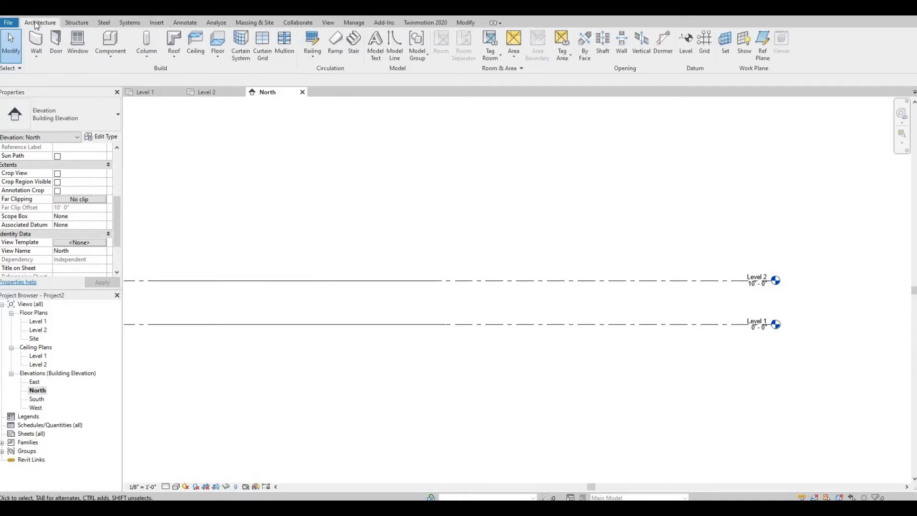
pyautogui.click(686, 45)
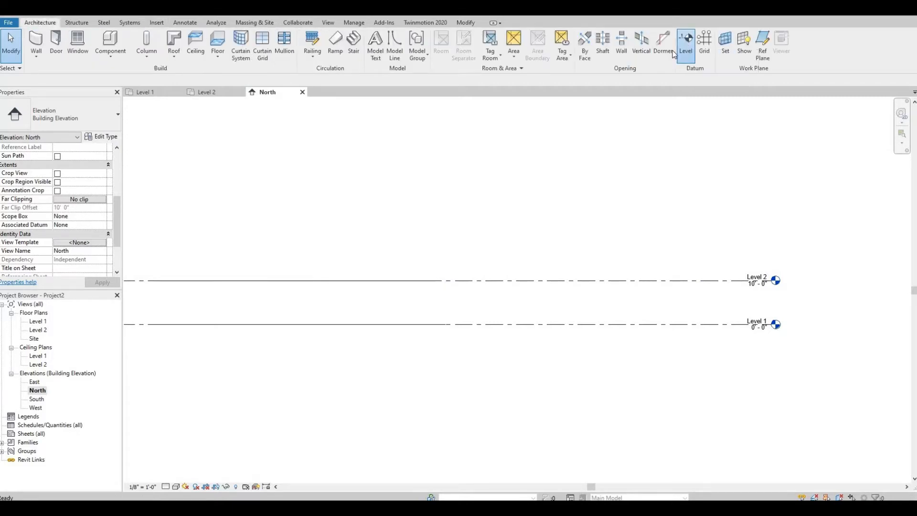
pyautogui.moveTo(336, 195); pyautogui.dragTo(516, 188, button='middle')
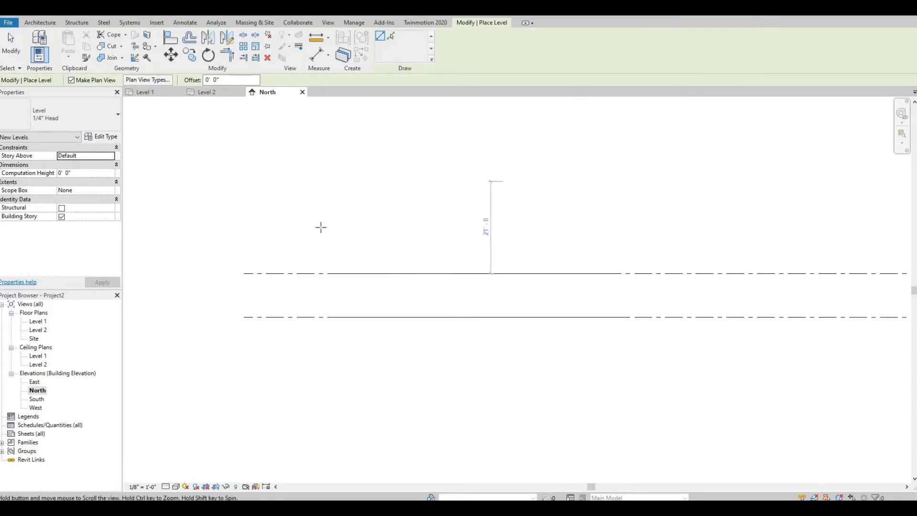
pyautogui.click(258, 236)
pyautogui.moveTo(613, 236); pyautogui.dragTo(188, 207, button='middle')
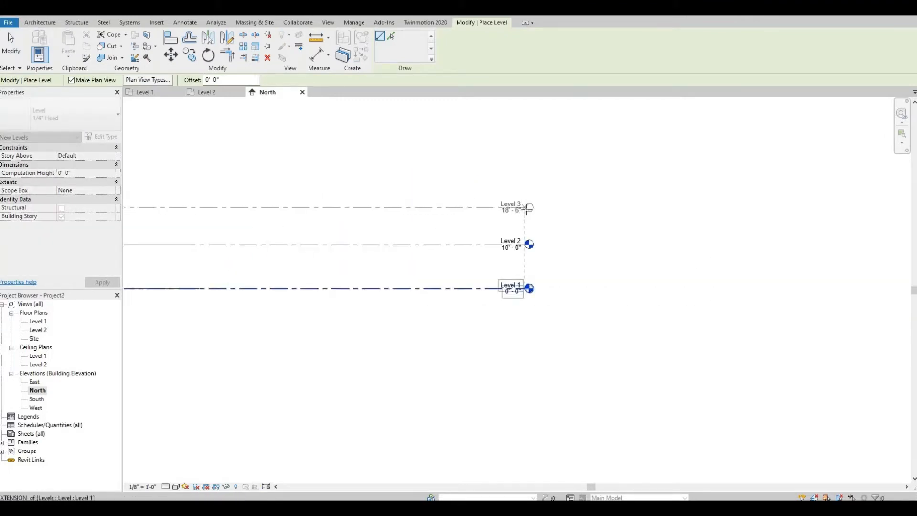
pyautogui.click(529, 207)
pyautogui.press('Escape')
pyautogui.press('Escape')
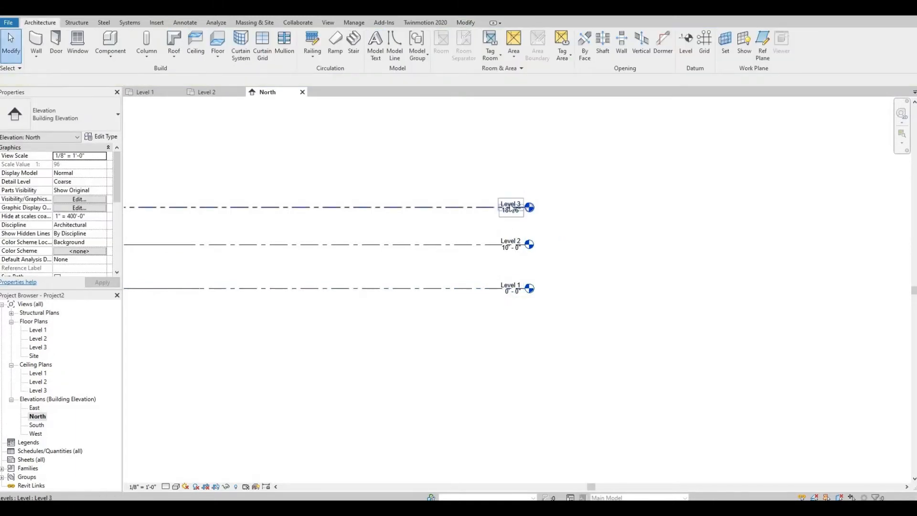
# - Rename Level 3 to Roof, including its corresponding views
pyautogui.click(510, 208)
pyautogui.click(509, 204)
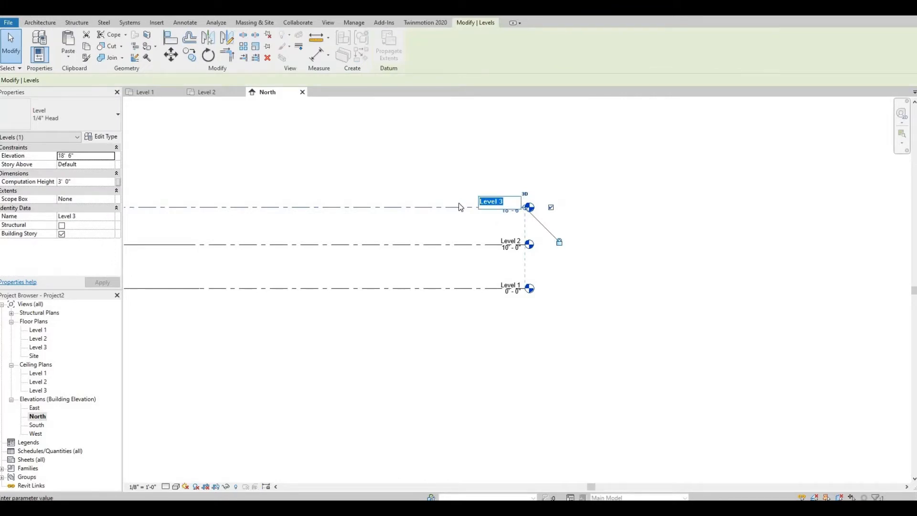
pyautogui.write('Roof')
pyautogui.press('Return')
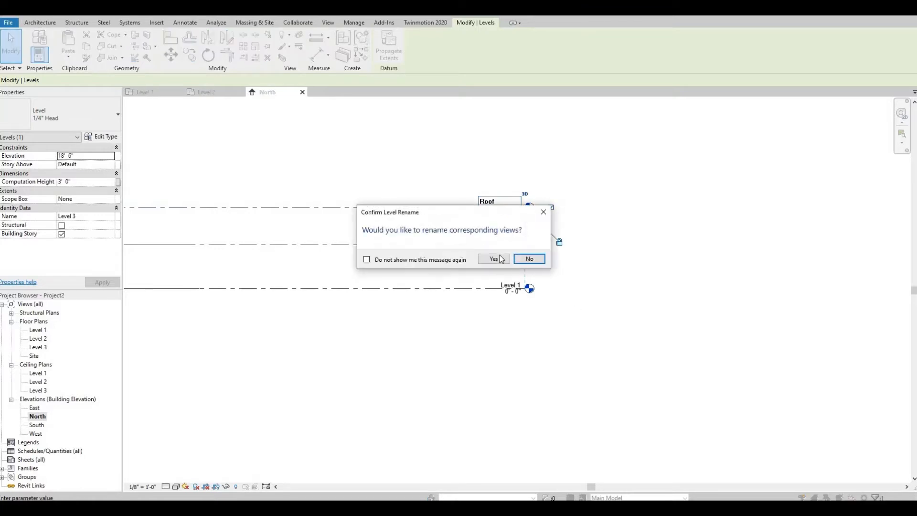
pyautogui.click(495, 258)
# - Rename Level 2 to Second, including its corresponding views
pyautogui.click(506, 241)
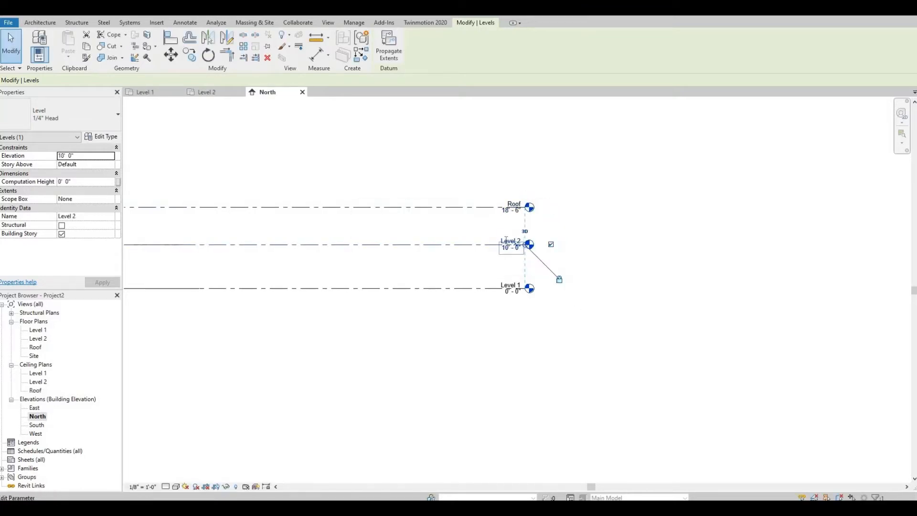
pyautogui.click(506, 239)
pyautogui.moveTo(506, 240); pyautogui.dragTo(438, 239)
pyautogui.write('Second')
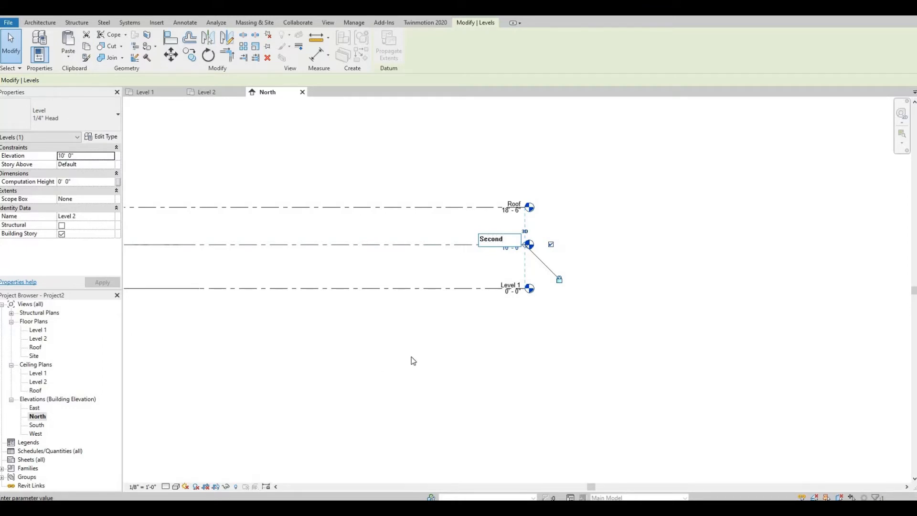
pyautogui.press('Return')
pyautogui.press('Return')
# - Rename Level 1 to First, including its corresponding views
pyautogui.click(505, 289)
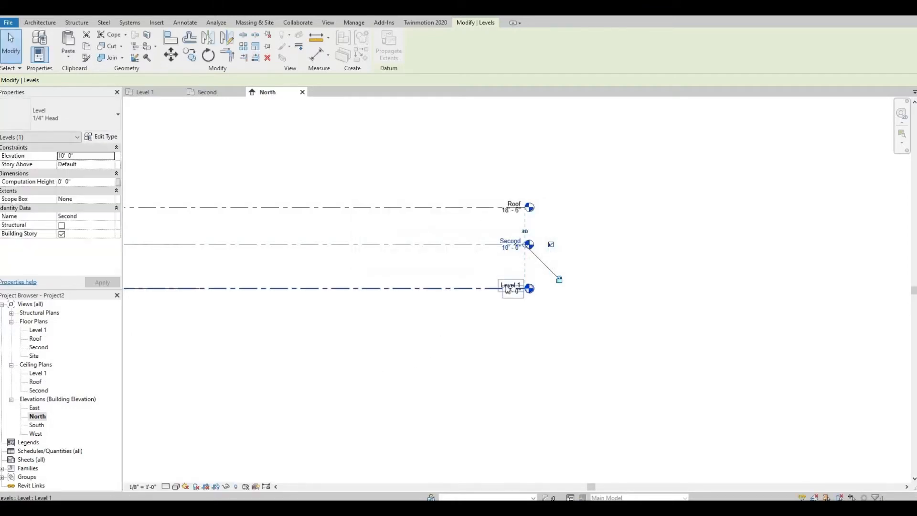
pyautogui.click(507, 283)
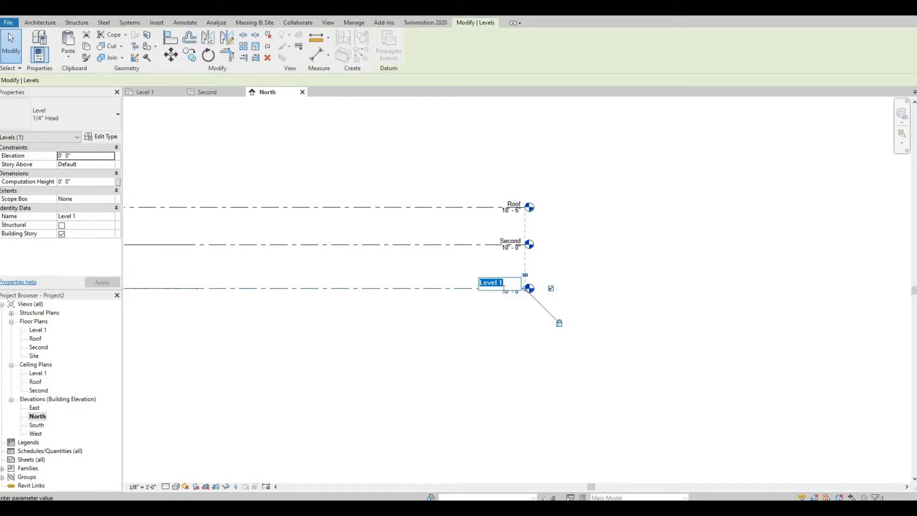
pyautogui.write('First F')
pyautogui.press('BackSpace')
pyautogui.press('BackSpace')
pyautogui.press('Return')
pyautogui.click(493, 259)
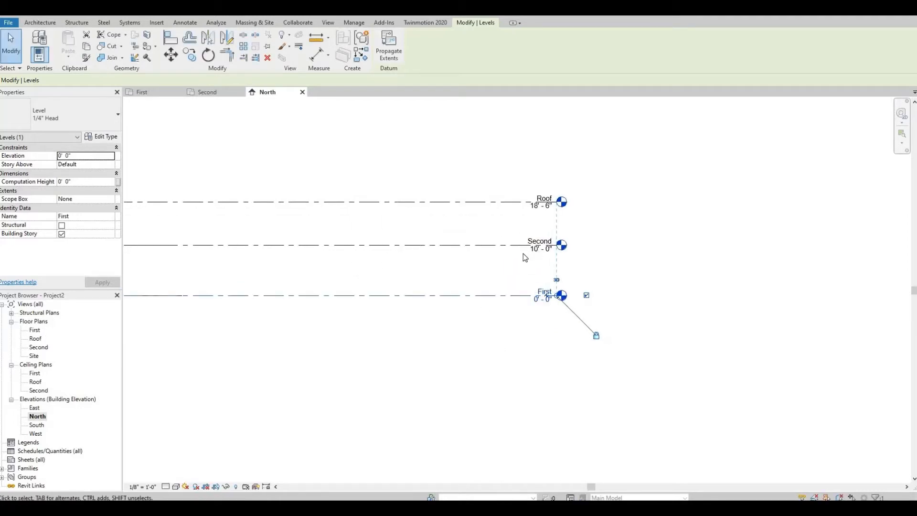
# - Switch to the House Floor Plan drawing in AutoCAD to read the vertical height dimensions, and return to the North elevation in Revit
pyautogui.scroll(1, 535, 257)
pyautogui.moveTo(479, 319); pyautogui.dragTo(519, 336, button='middle')
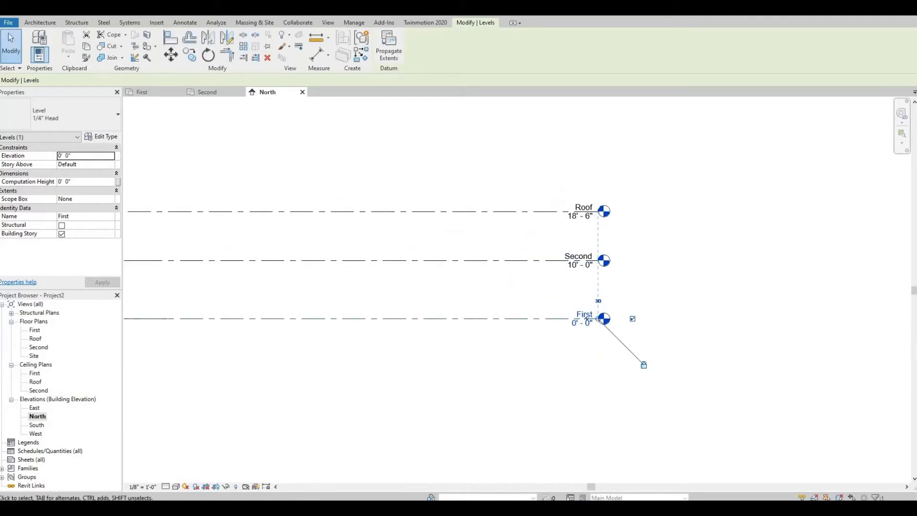
pyautogui.click(51, 473)
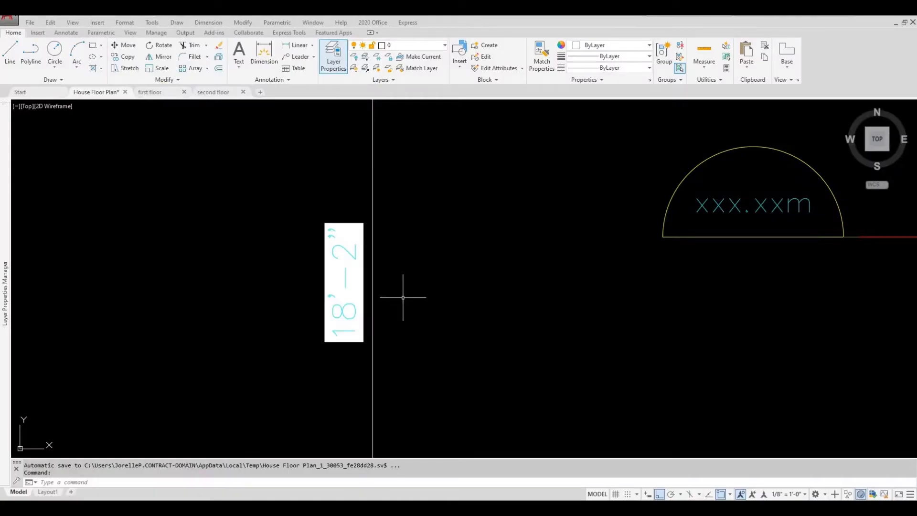
pyautogui.scroll(-4, 402, 297)
pyautogui.scroll(4, 354, 335)
pyautogui.moveTo(472, 350); pyautogui.dragTo(461, 329, button='middle')
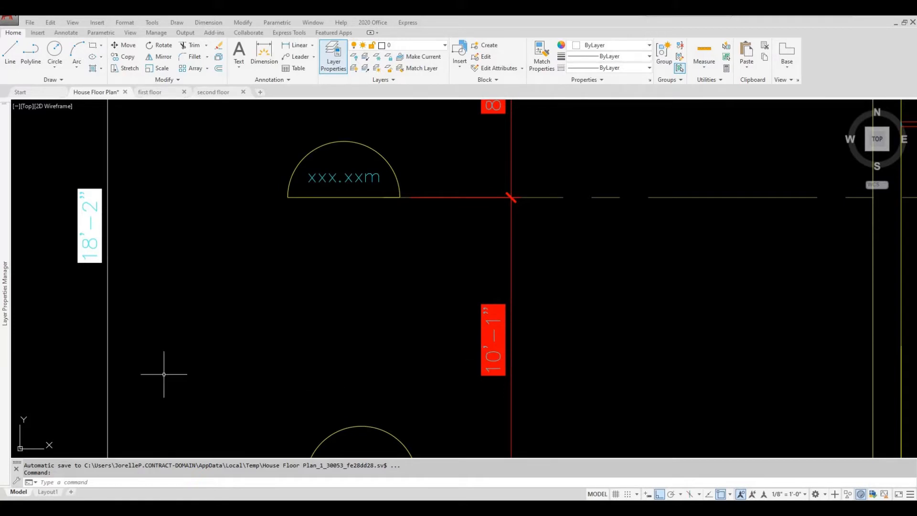
pyautogui.moveTo(143, 500)
pyautogui.click(119, 477)
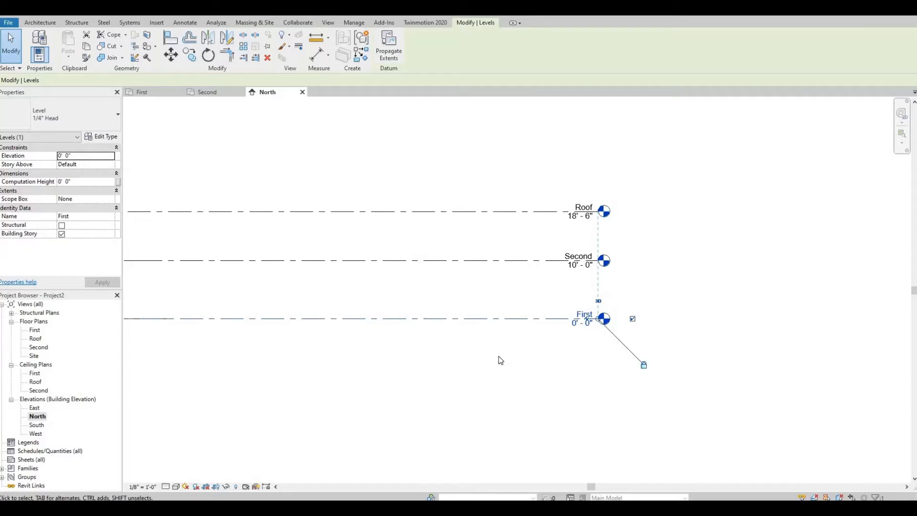
# - Set the Second level's elevation to 10' 1" in the North elevation
pyautogui.scroll(2, 583, 270)
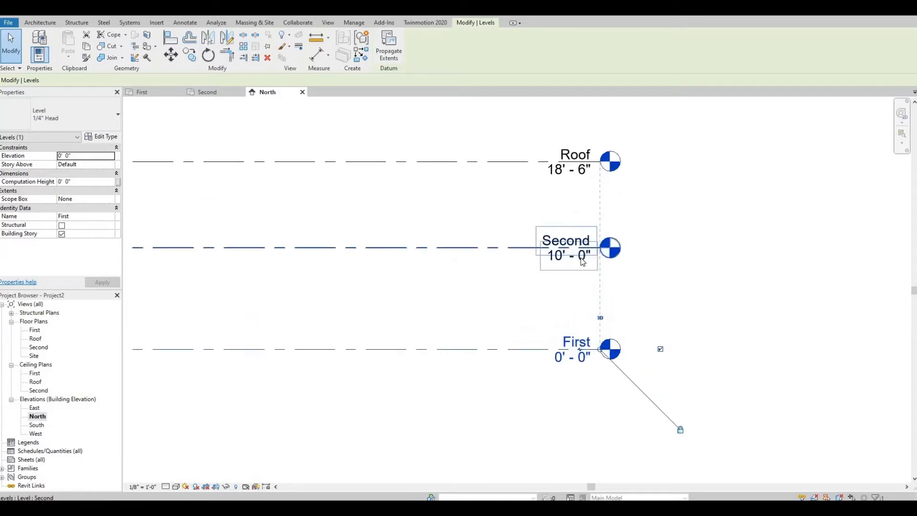
pyautogui.click(562, 255)
pyautogui.click(561, 255)
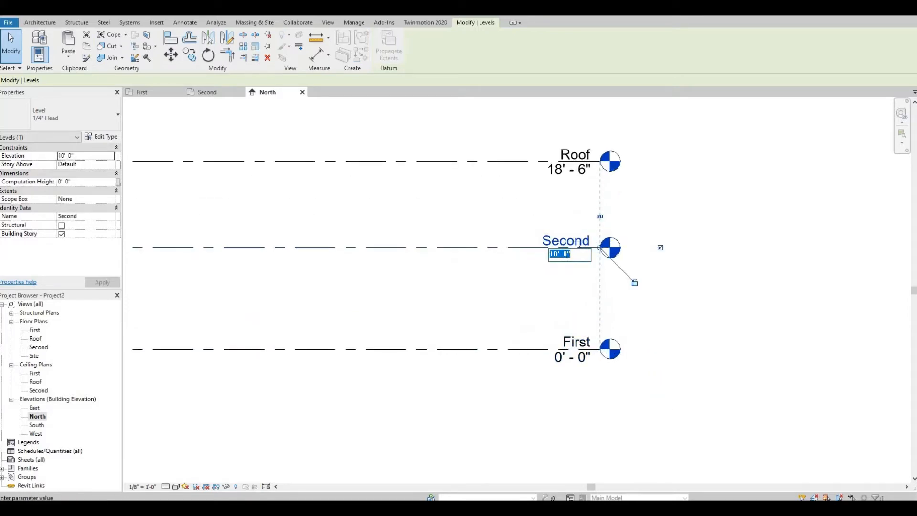
pyautogui.click(569, 255)
pyautogui.press('Return')
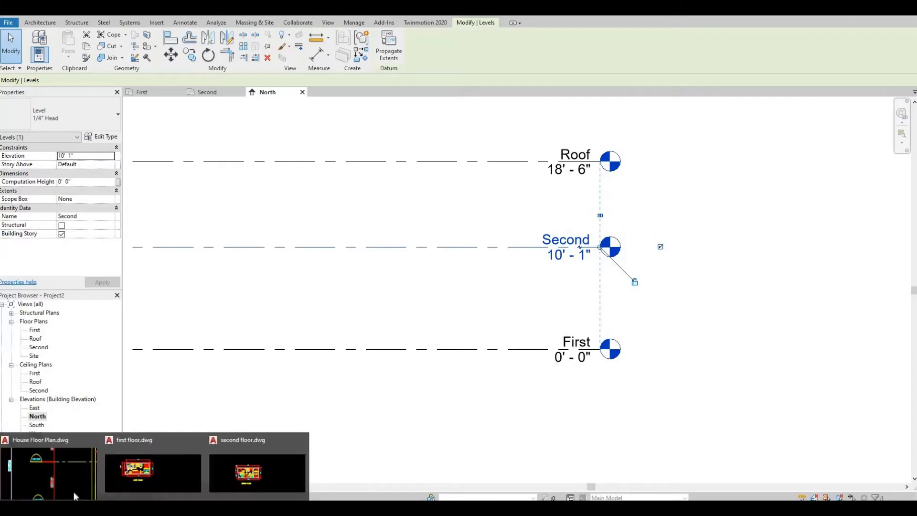
# - Switch to the House Floor Plan drawing in AutoCAD to read the overall height up to the roof line, and return to Revit
pyautogui.click(71, 482)
pyautogui.scroll(2, 297, 317)
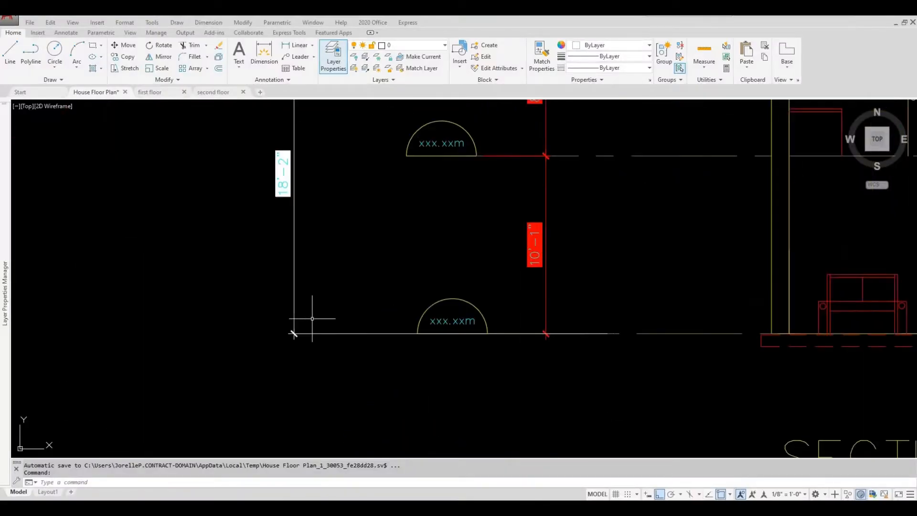
pyautogui.scroll(-2, 291, 354)
pyautogui.scroll(2, 355, 219)
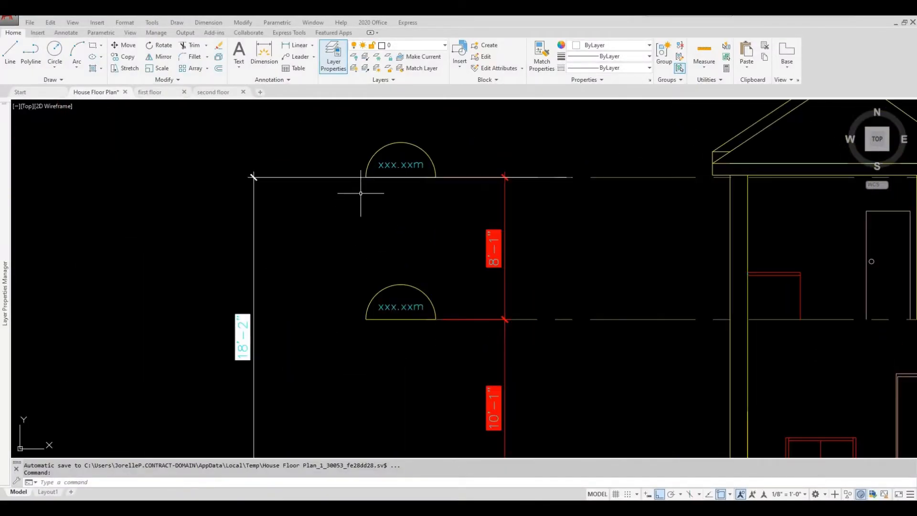
pyautogui.scroll(4, 244, 335)
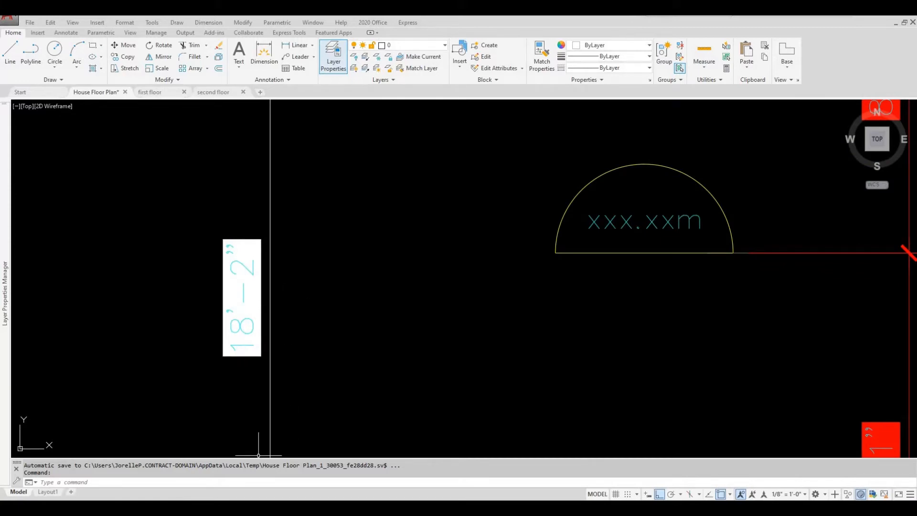
pyautogui.click(113, 483)
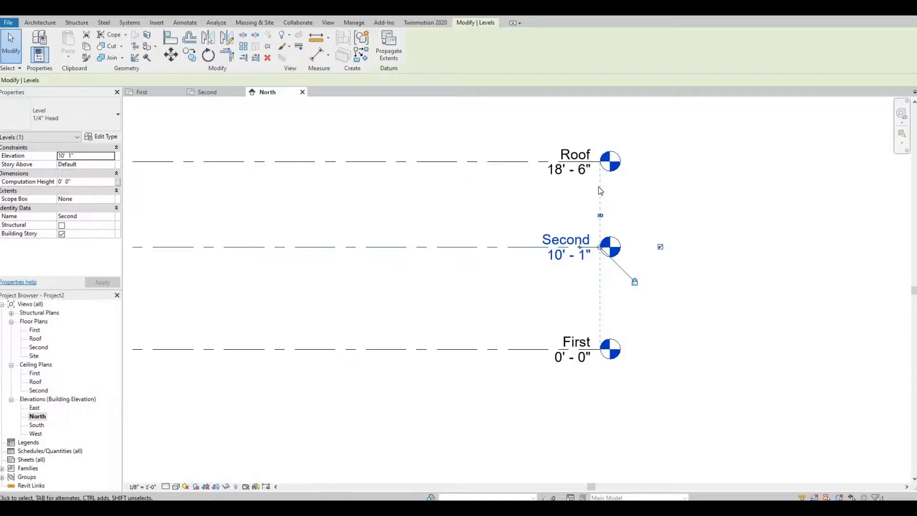
# - Set the Roof level's elevation to 18' 2"
pyautogui.click(582, 172)
pyautogui.click(581, 170)
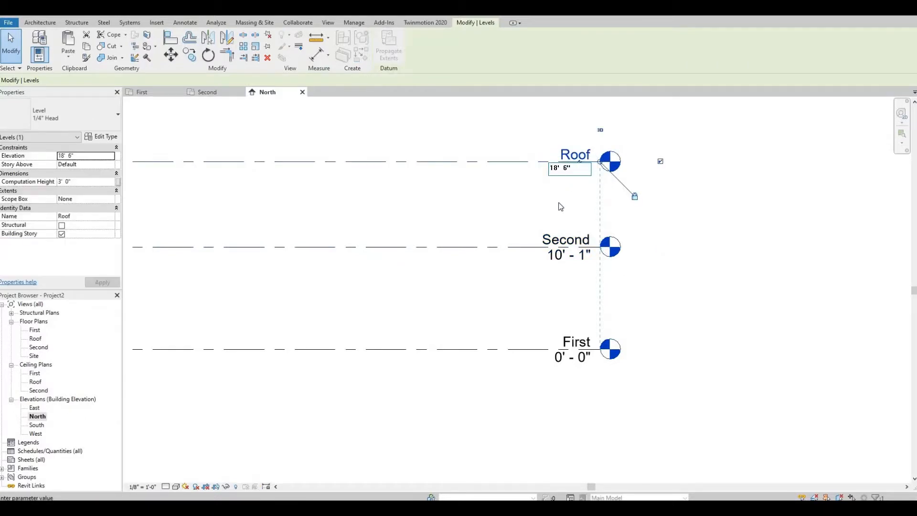
pyautogui.press('BackSpace')
pyautogui.press('Return')
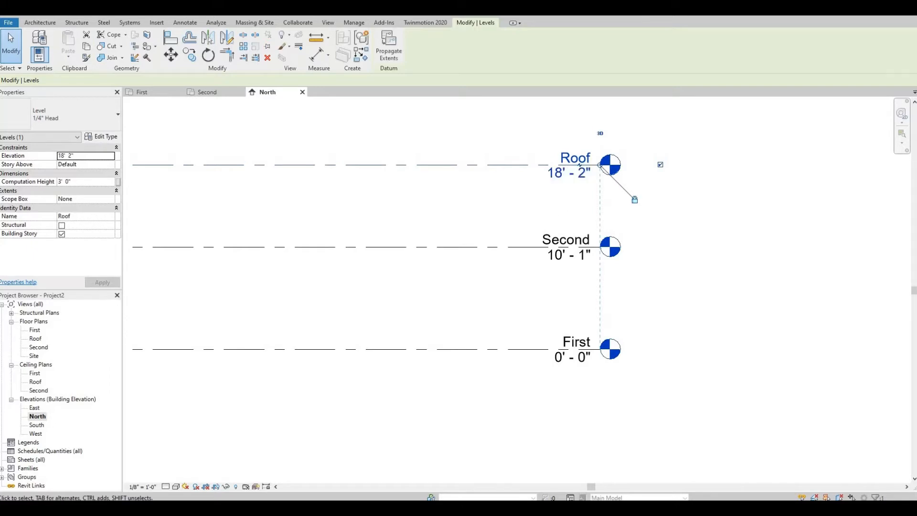
pyautogui.scroll(-5, 543, 263)
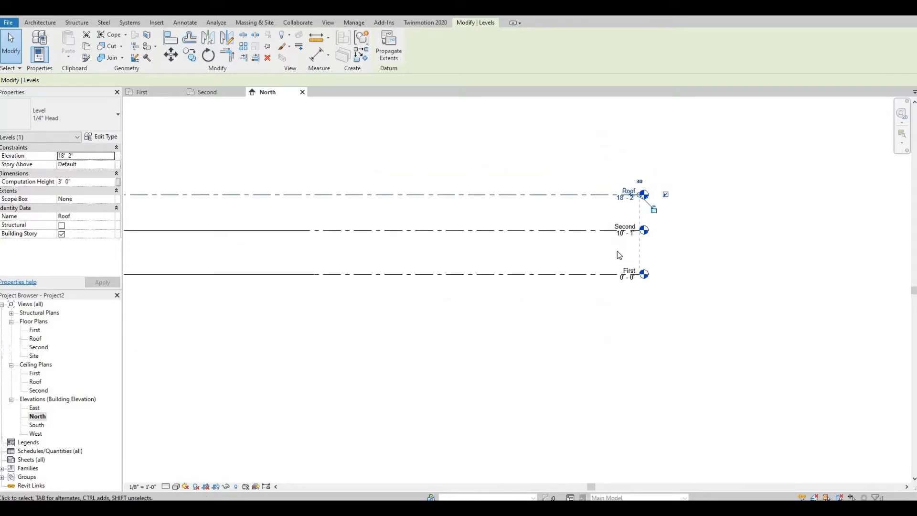
pyautogui.scroll(-1, 534, 263)
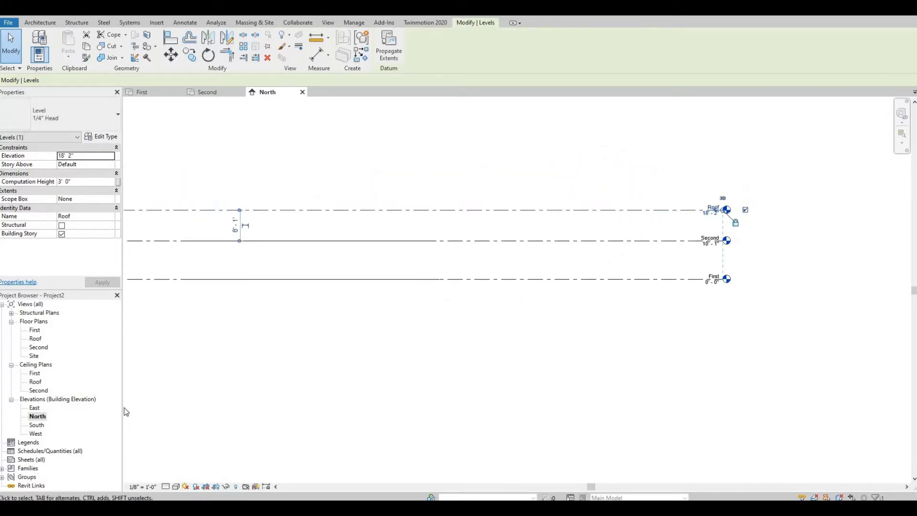
# - Open the First floor plan and measure the garage's exterior wall thickness with an aligned dimension, without placing it
pyautogui.doubleClick(34, 330)
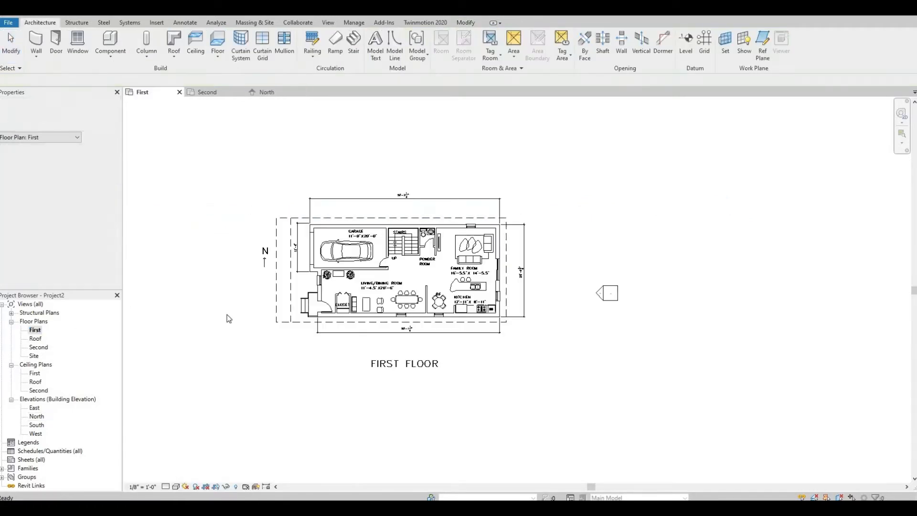
pyautogui.scroll(3, 304, 285)
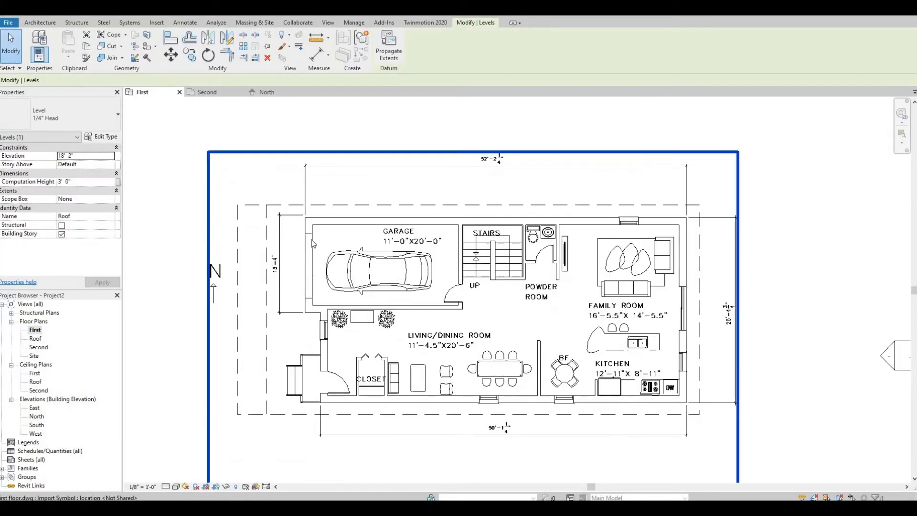
pyautogui.click(318, 55)
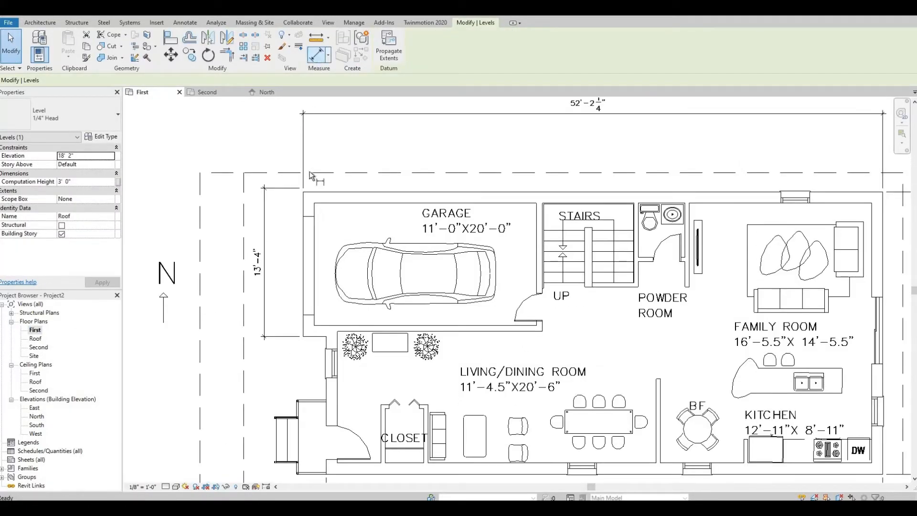
pyautogui.scroll(3, 323, 231)
pyautogui.click(316, 227)
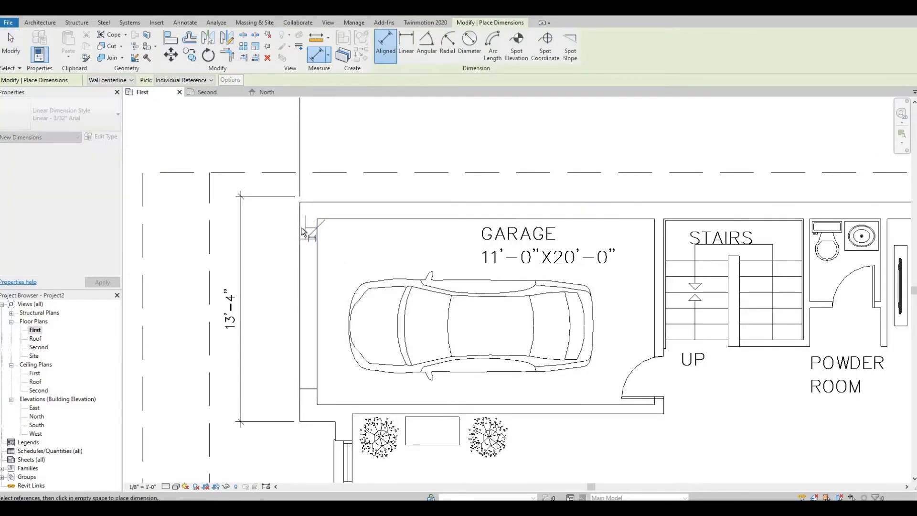
pyautogui.click(301, 228)
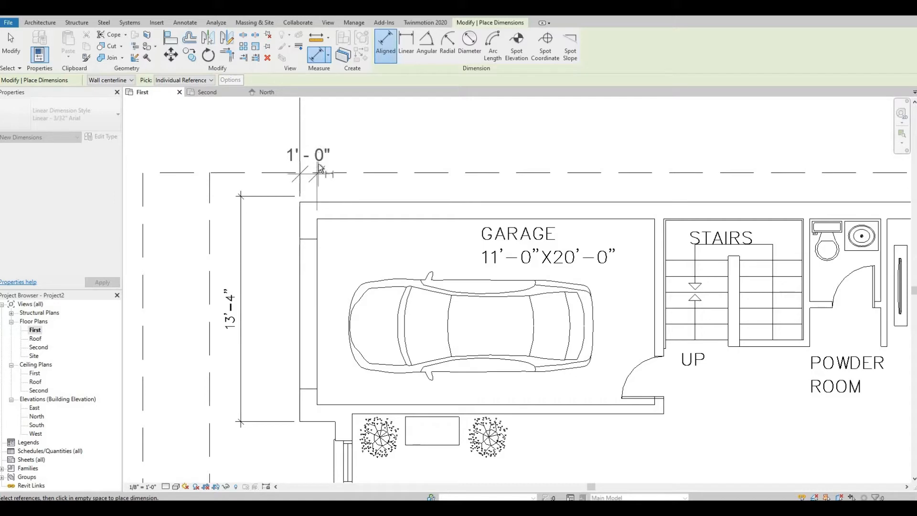
pyautogui.press('Escape')
# - Measure the thickness of the interior wall beside the powder room with an aligned dimension, without placing it
pyautogui.moveTo(652, 327); pyautogui.dragTo(317, 274, button='middle')
pyautogui.scroll(1, 528, 299)
pyautogui.scroll(1, 532, 300)
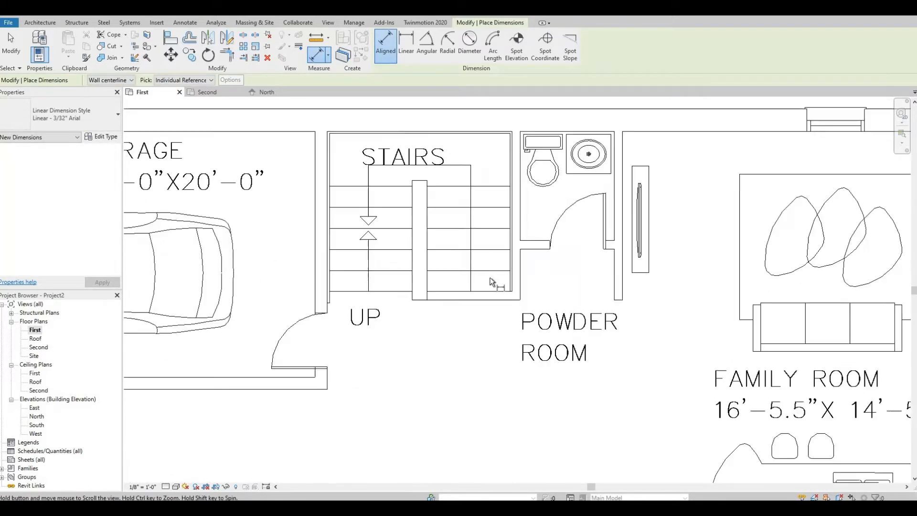
pyautogui.click(516, 271)
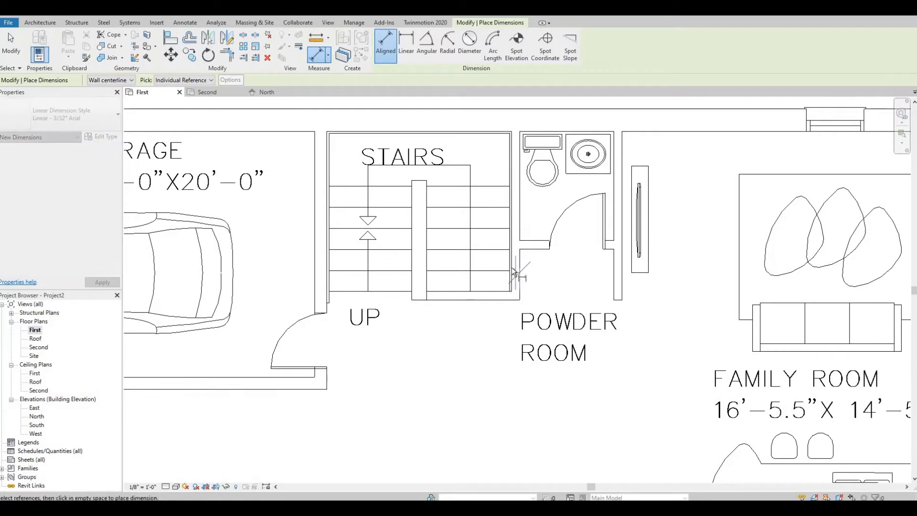
pyautogui.press('Escape')
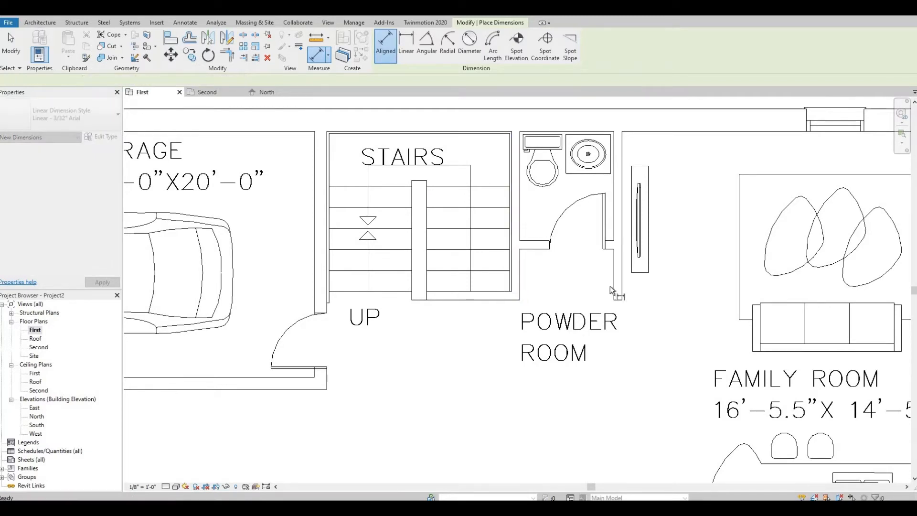
pyautogui.click(621, 292)
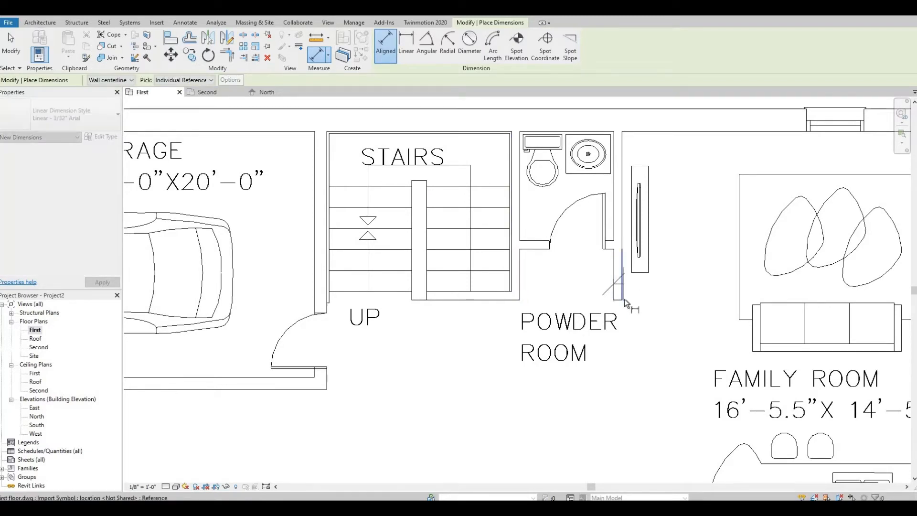
pyautogui.click(625, 299)
pyautogui.moveTo(627, 346); pyautogui.dragTo(619, 300, button='middle')
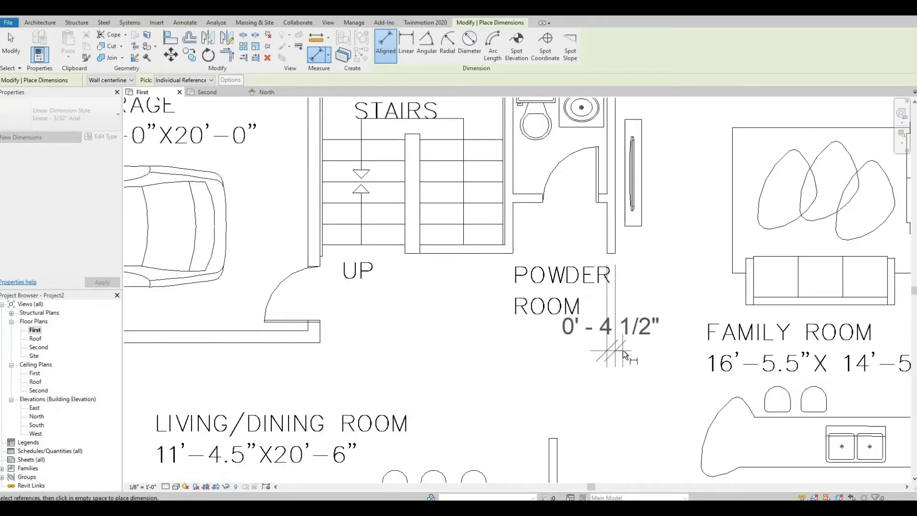
pyautogui.moveTo(616, 341); pyautogui.dragTo(688, 312, button='middle')
pyautogui.press('Escape')
pyautogui.moveTo(732, 205); pyautogui.dragTo(638, 279, button='middle')
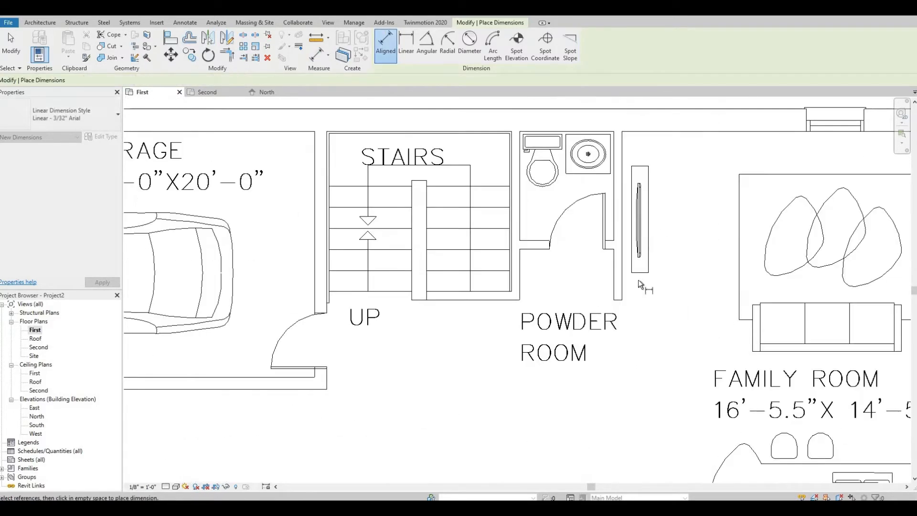
pyautogui.scroll(-1, 638, 279)
pyautogui.moveTo(453, 307); pyautogui.dragTo(552, 283, button='middle')
pyautogui.scroll(-1, 494, 290)
pyautogui.scroll(-3, 494, 288)
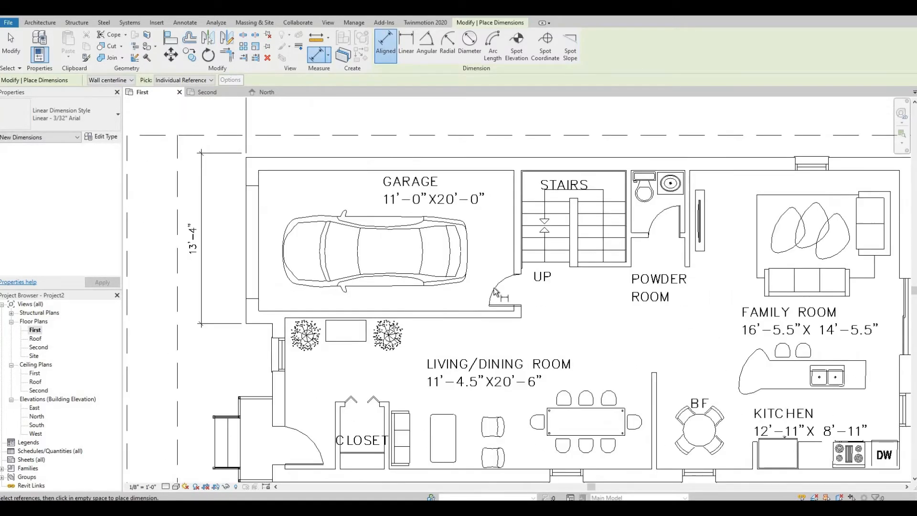
pyautogui.press('Escape')
pyautogui.press('Escape')
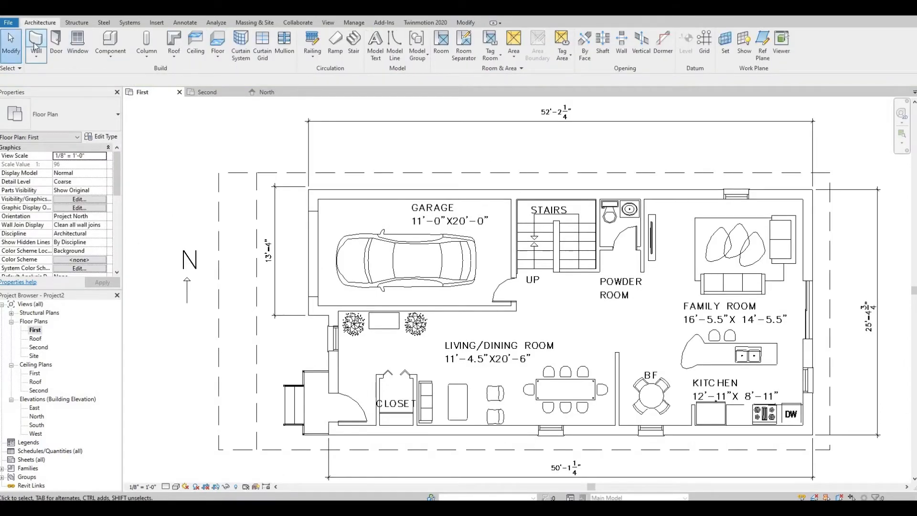
# - Start a new wall and duplicate the Generic - 8" basic wall type as External
pyautogui.click(36, 45)
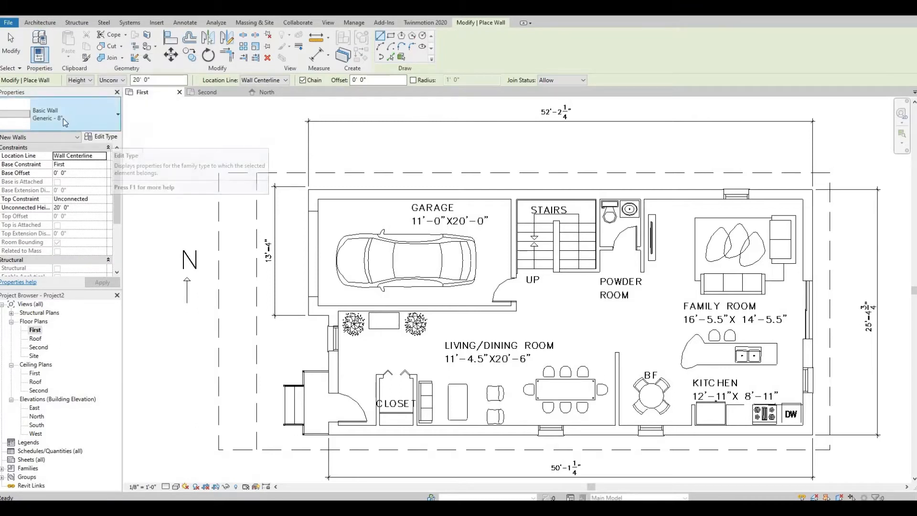
pyautogui.click(107, 137)
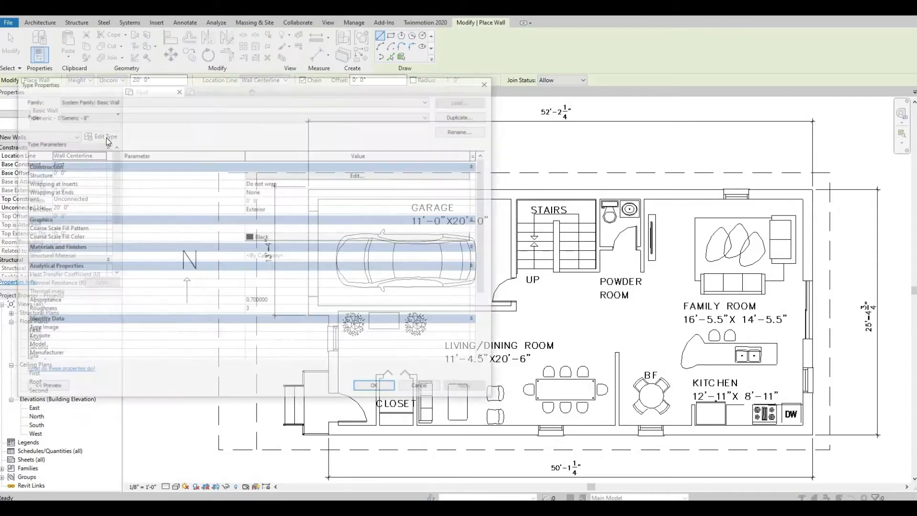
pyautogui.click(454, 117)
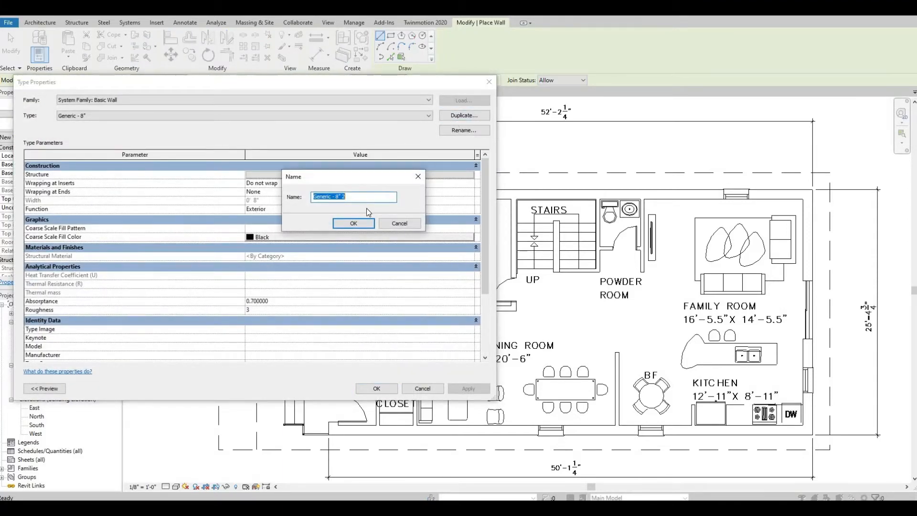
pyautogui.write('External')
pyautogui.click(368, 224)
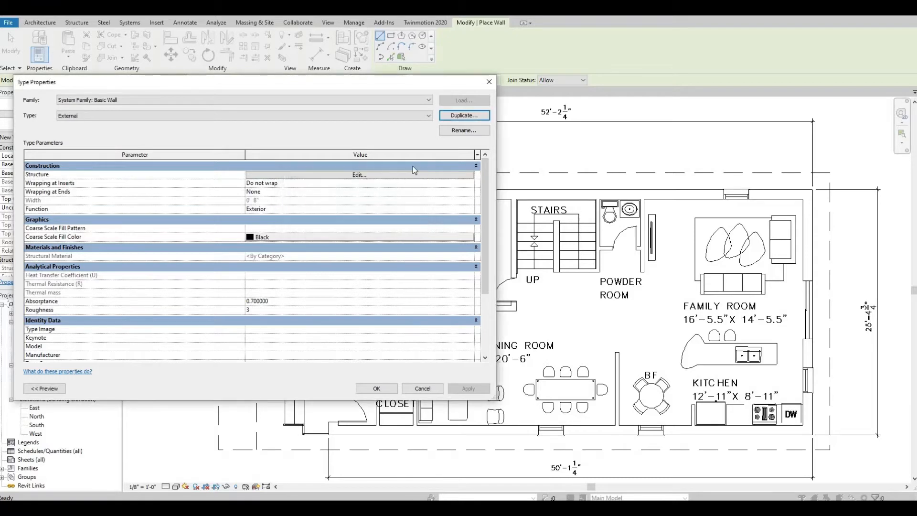
# - Set the structure layer thickness of the External wall type to 12' 0" and leave the wall command
pyautogui.click(378, 175)
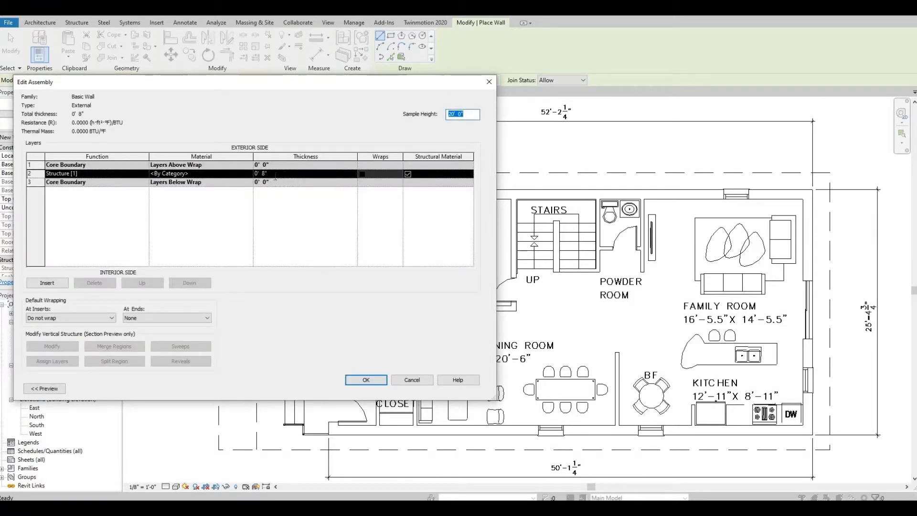
pyautogui.click(275, 174)
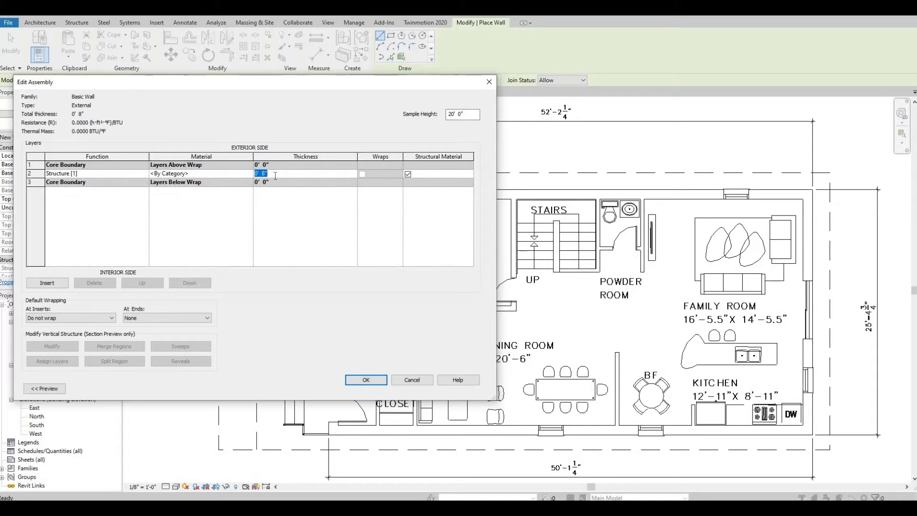
pyautogui.write('12')
pyautogui.click(366, 380)
pyautogui.click(377, 388)
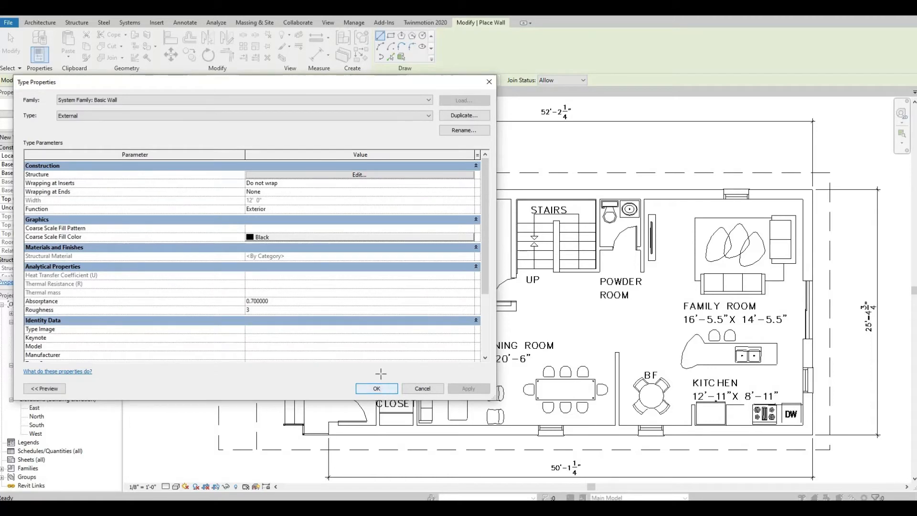
pyautogui.press('Escape')
pyautogui.press('Escape')
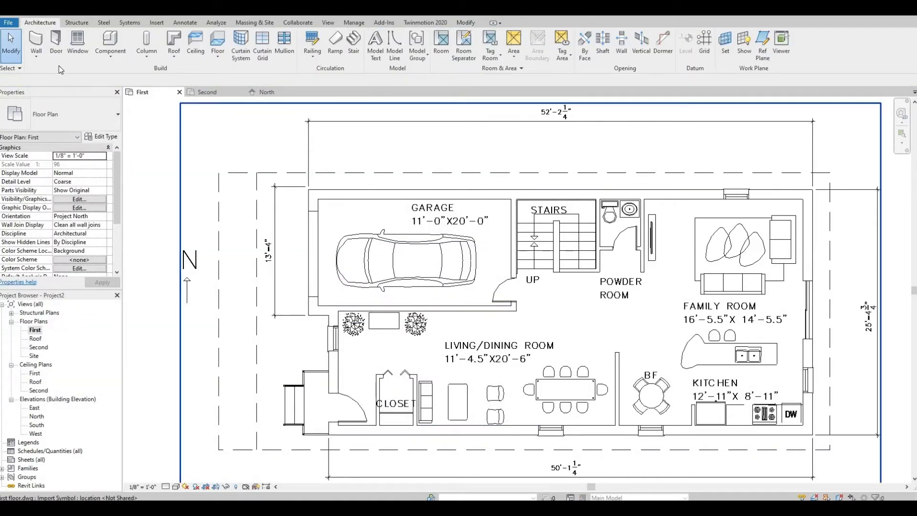
# - Trace chained External walls from the garage's southwest corner along the west, north and east sides of the house
pyautogui.click(37, 42)
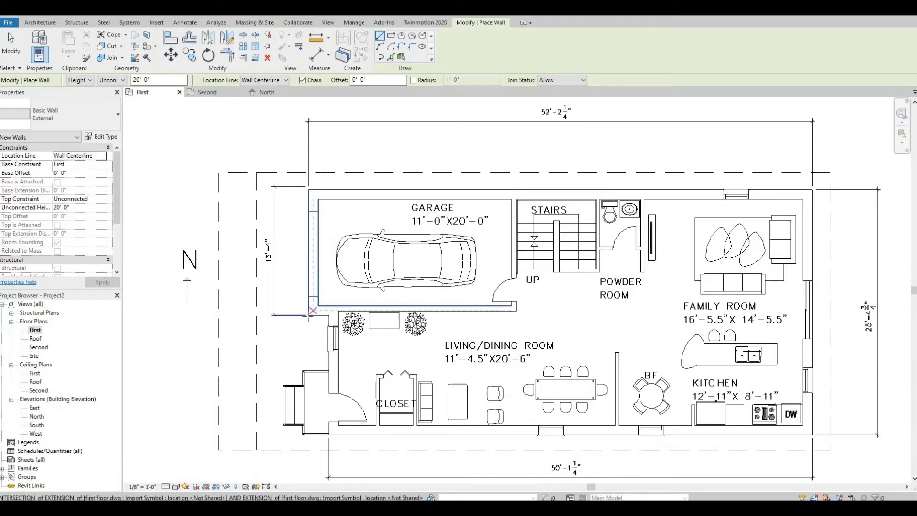
pyautogui.click(310, 311)
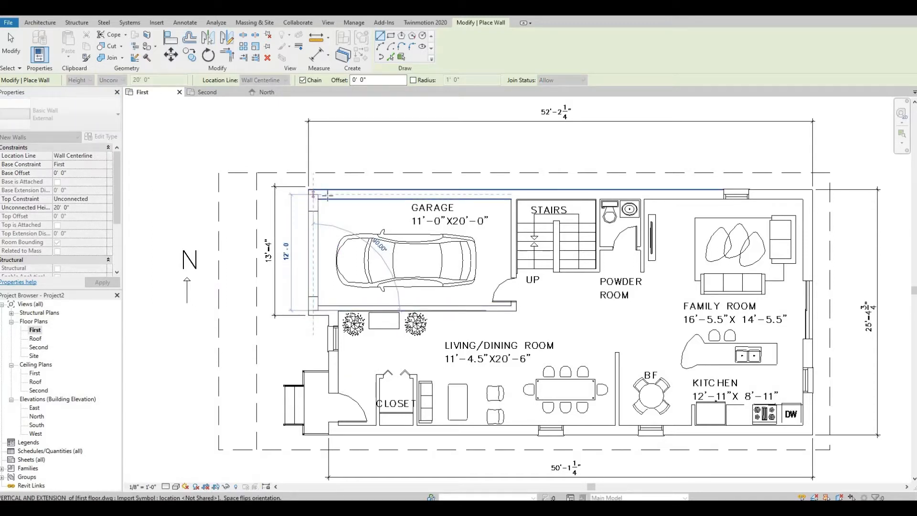
pyautogui.click(327, 195)
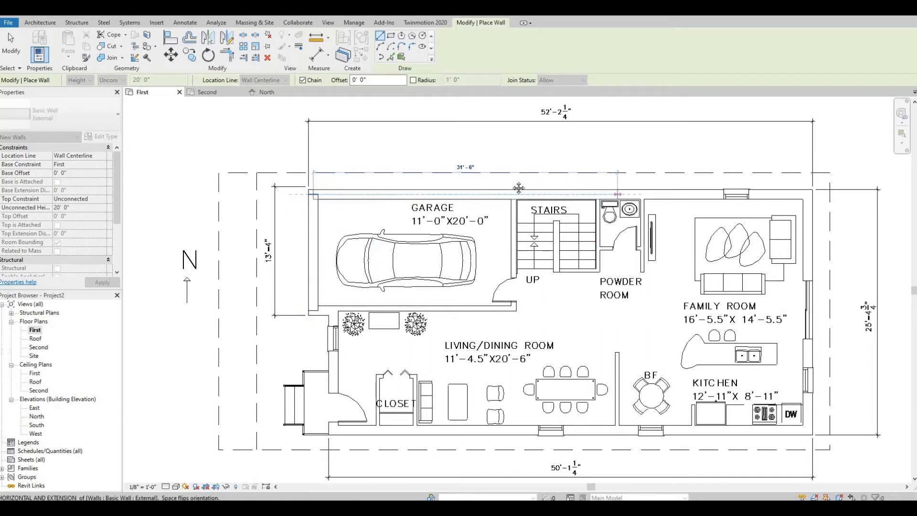
pyautogui.moveTo(518, 188); pyautogui.dragTo(412, 176, button='middle')
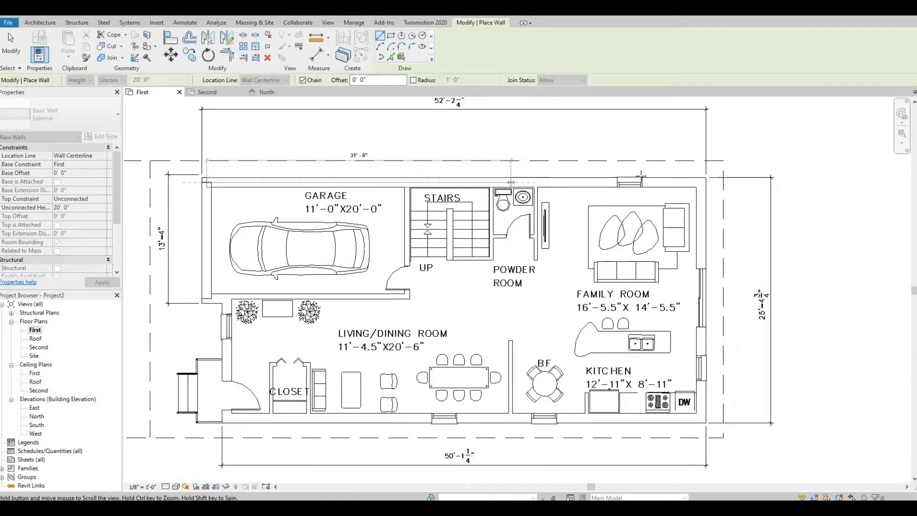
pyautogui.click(700, 182)
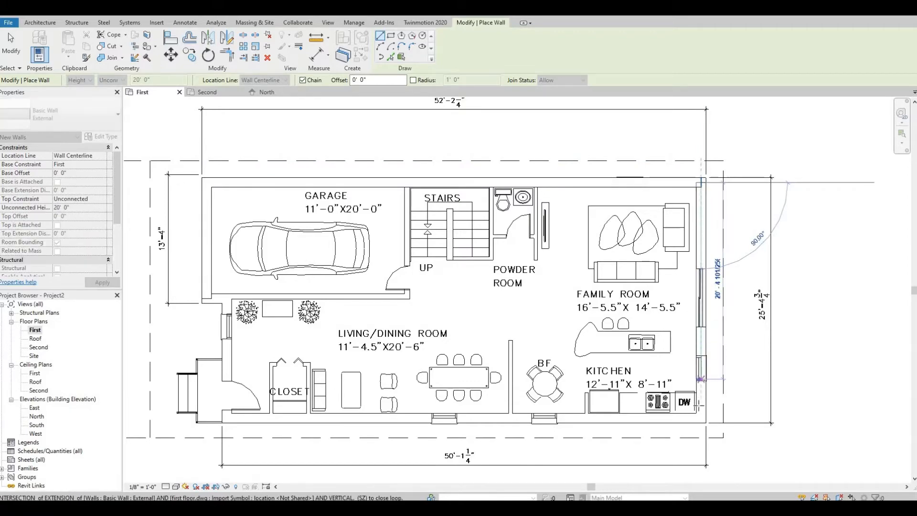
pyautogui.scroll(1, 699, 414)
pyautogui.click(700, 418)
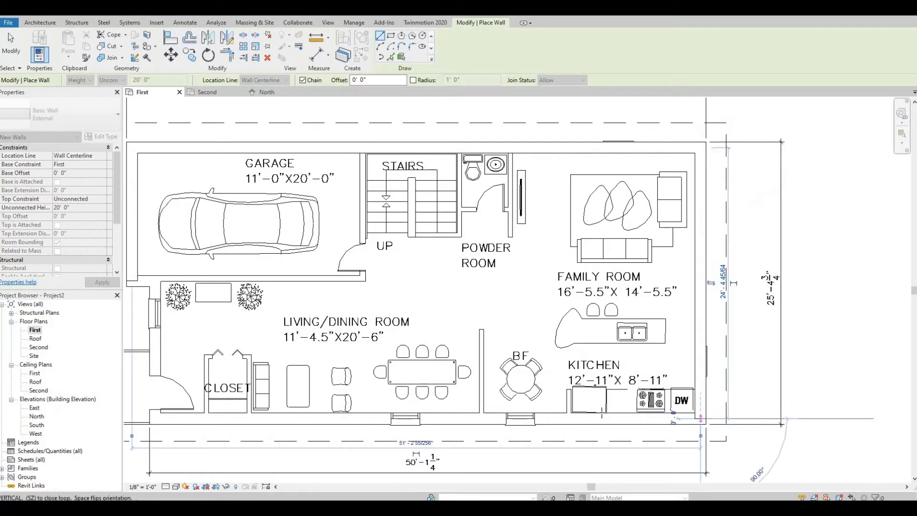
# - Try to continue the External wall along the south side to the corner beside the entry door, and leave the wall command
pyautogui.moveTo(729, 387); pyautogui.dragTo(887, 352, button='middle')
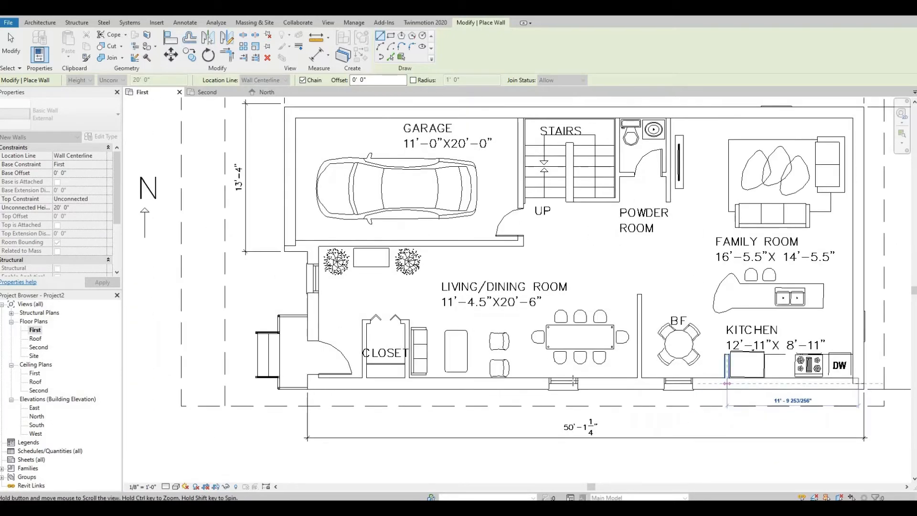
pyautogui.click(314, 384)
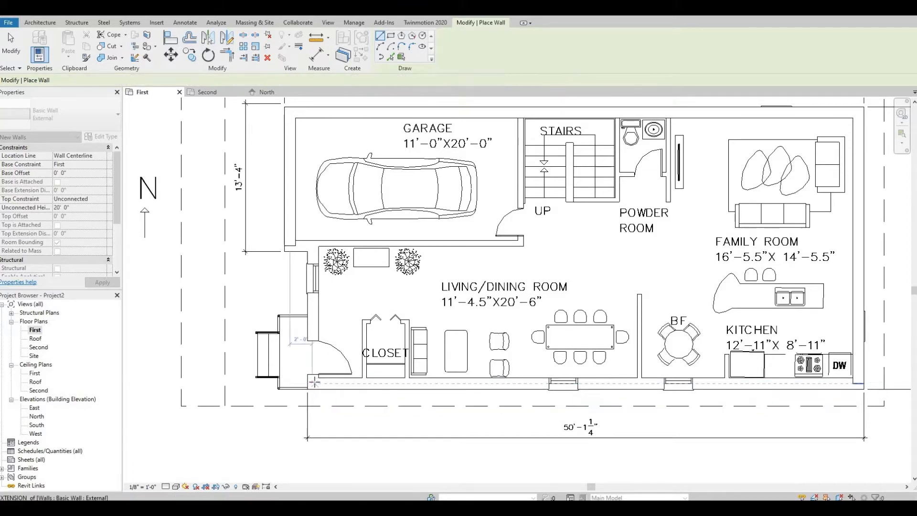
pyautogui.press('Escape')
pyautogui.press('Escape')
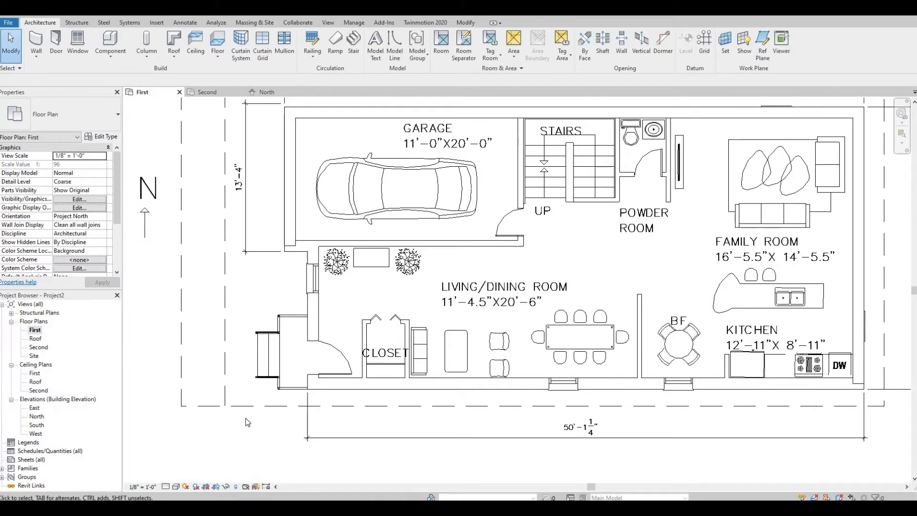
# - Turn on halftone for first floor.dwg, Imports in Families and second floor.dwg in the First floor plan's visibility overrides
pyautogui.press('v')
pyautogui.press('g')
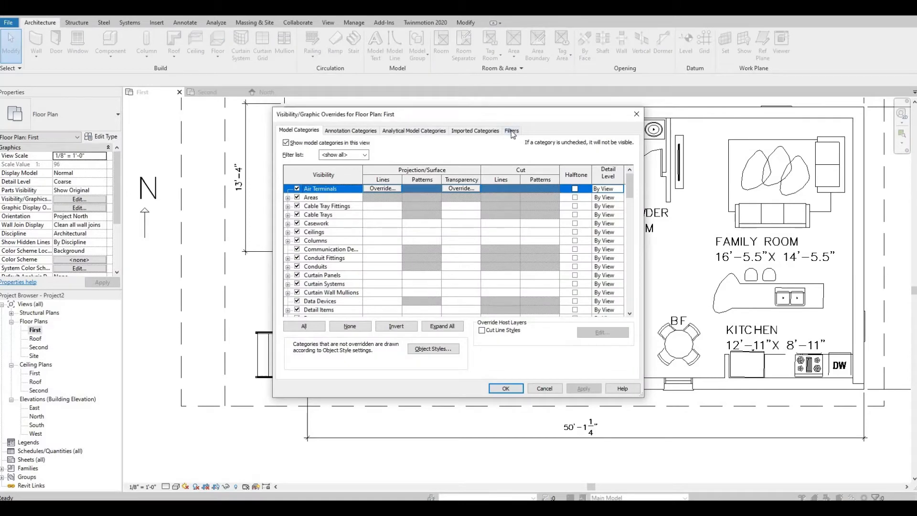
pyautogui.click(511, 130)
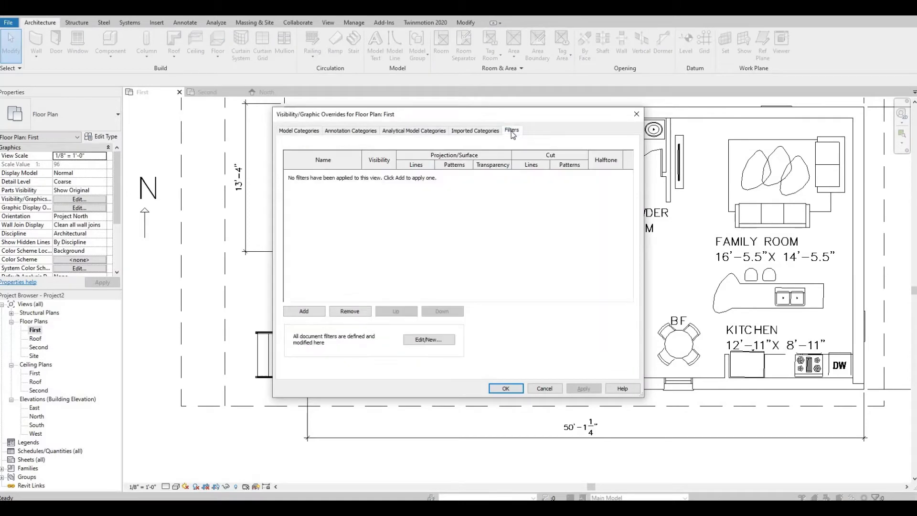
pyautogui.click(482, 131)
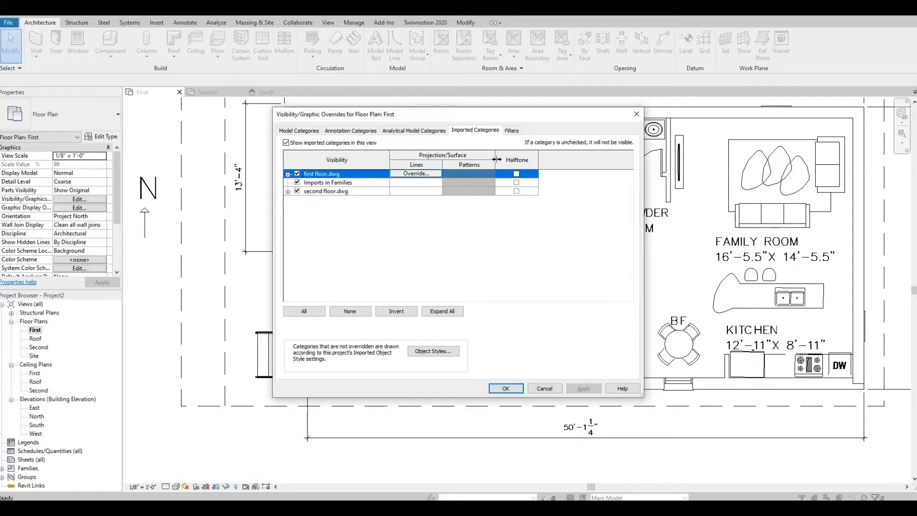
pyautogui.click(517, 175)
pyautogui.click(517, 183)
pyautogui.click(516, 191)
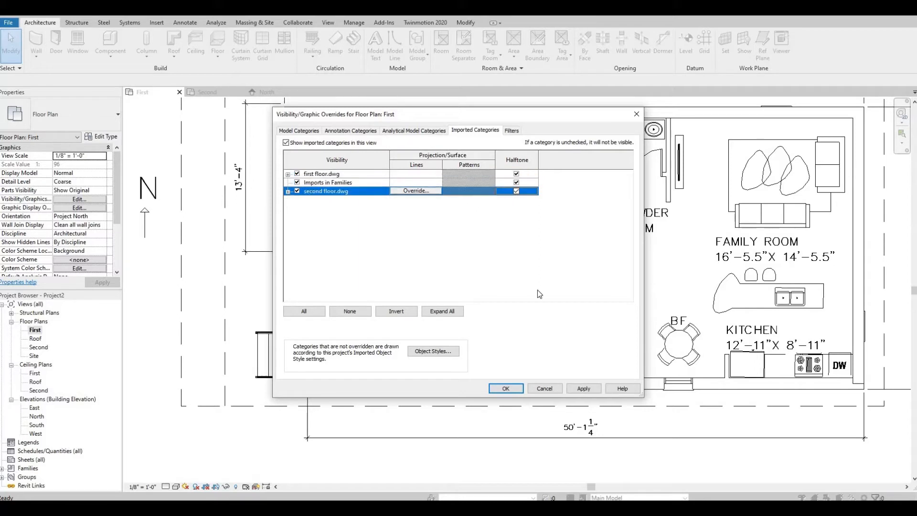
pyautogui.click(583, 388)
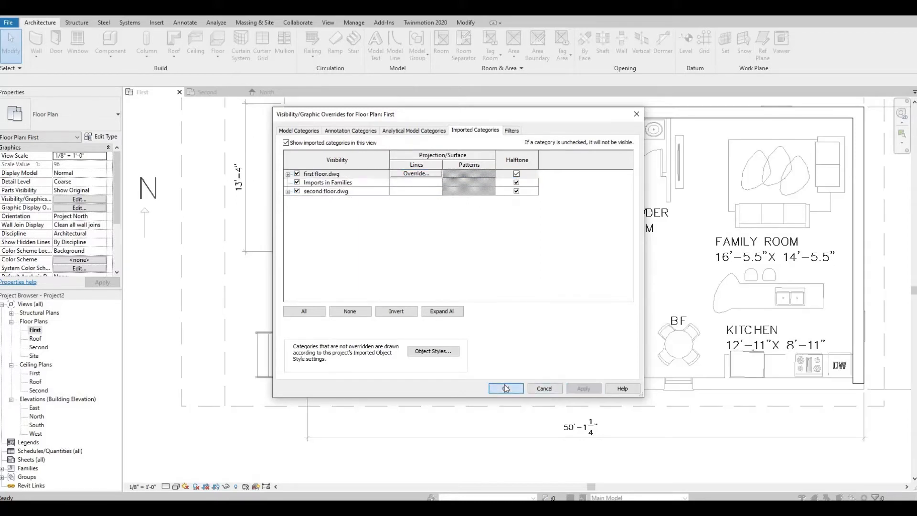
pyautogui.click(505, 388)
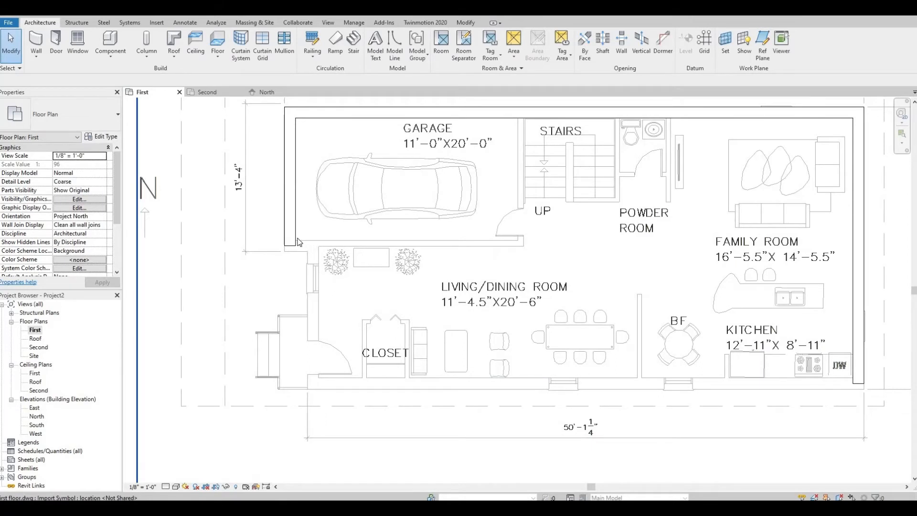
# - Trace an External wall along the south side, from the east wall's lower end to the corner beside the entry door
pyautogui.scroll(2, 300, 264)
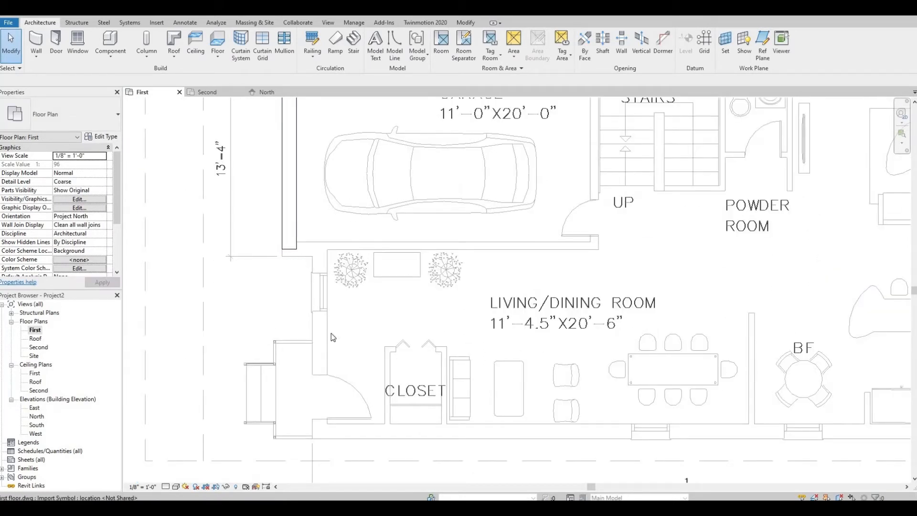
pyautogui.scroll(-2, 351, 301)
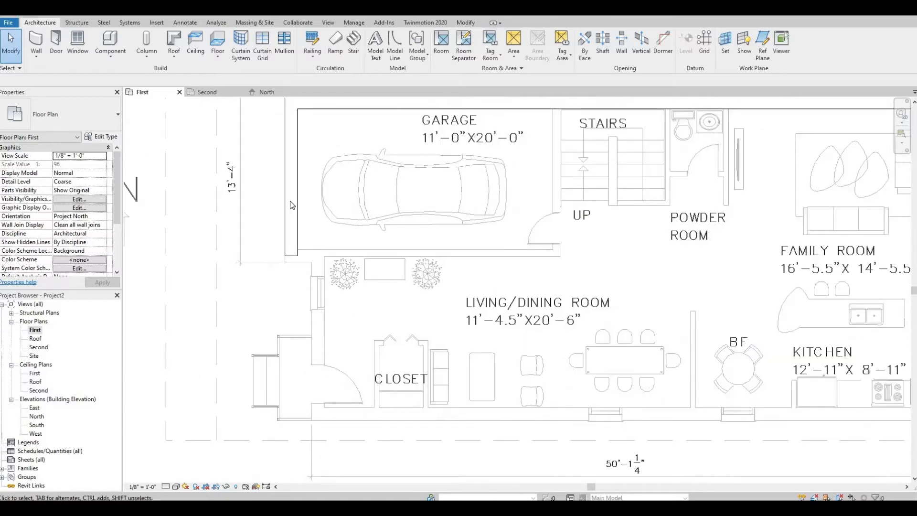
pyautogui.click(34, 43)
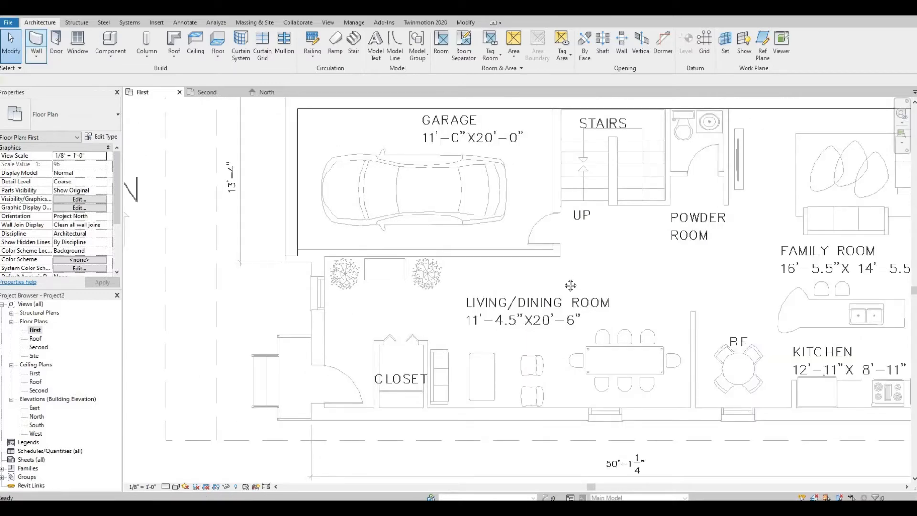
pyautogui.scroll(-3, 569, 287)
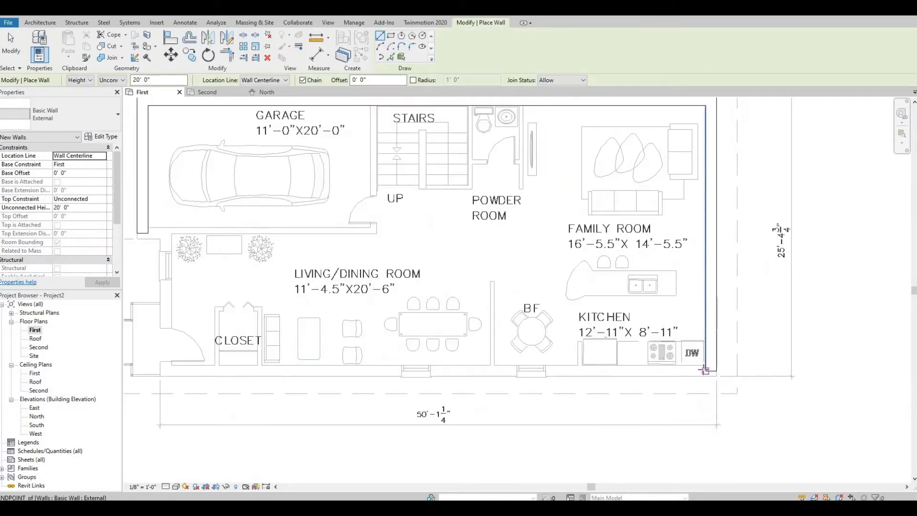
pyautogui.scroll(2, 706, 371)
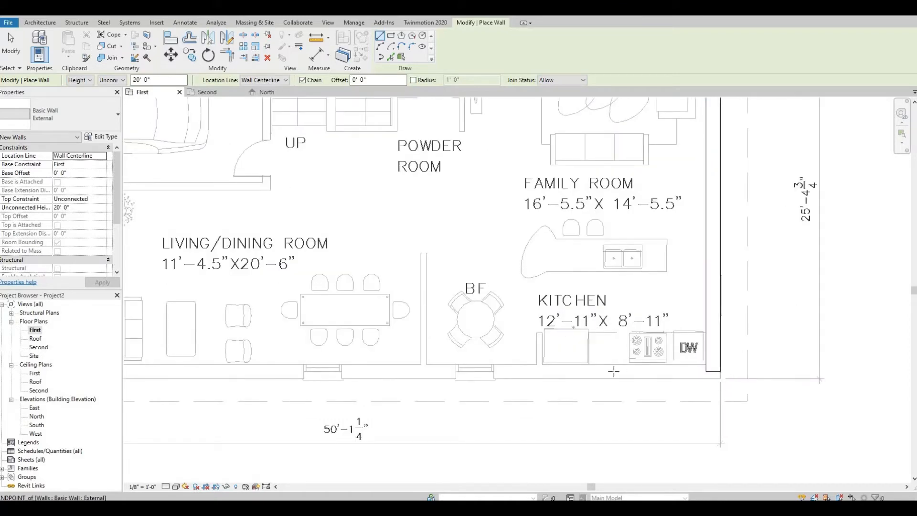
pyautogui.click(706, 371)
pyautogui.moveTo(467, 367); pyautogui.dragTo(702, 363, button='middle')
pyautogui.scroll(-1, 702, 363)
pyautogui.moveTo(534, 368); pyautogui.dragTo(678, 367, button='middle')
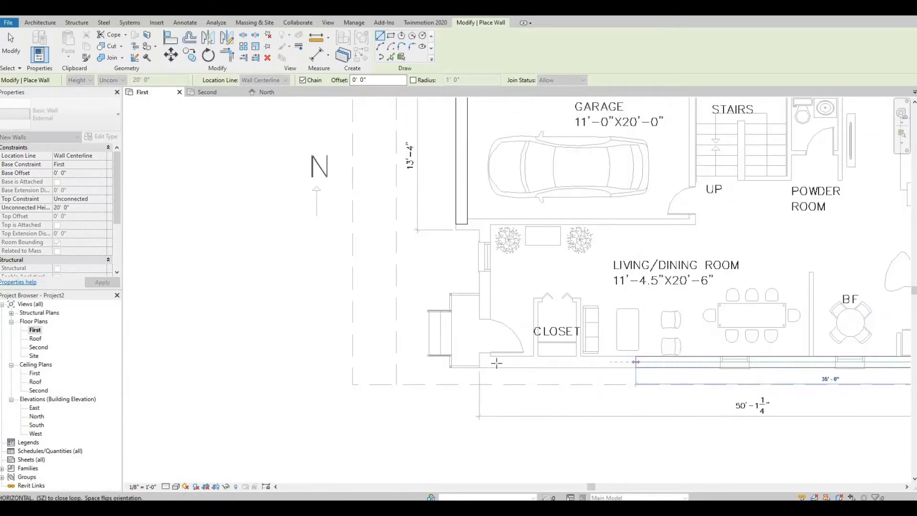
pyautogui.moveTo(496, 364); pyautogui.dragTo(468, 361, button='middle')
pyautogui.scroll(1, 467, 359)
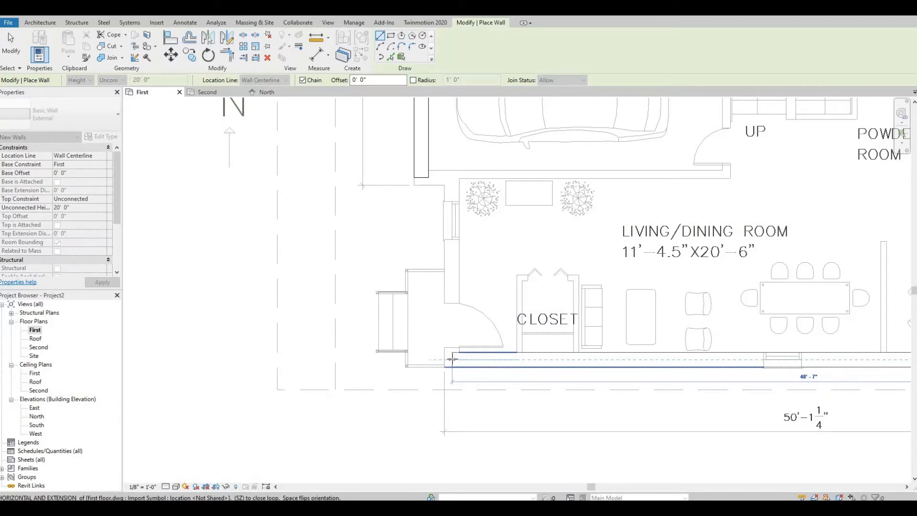
pyautogui.scroll(3, 453, 357)
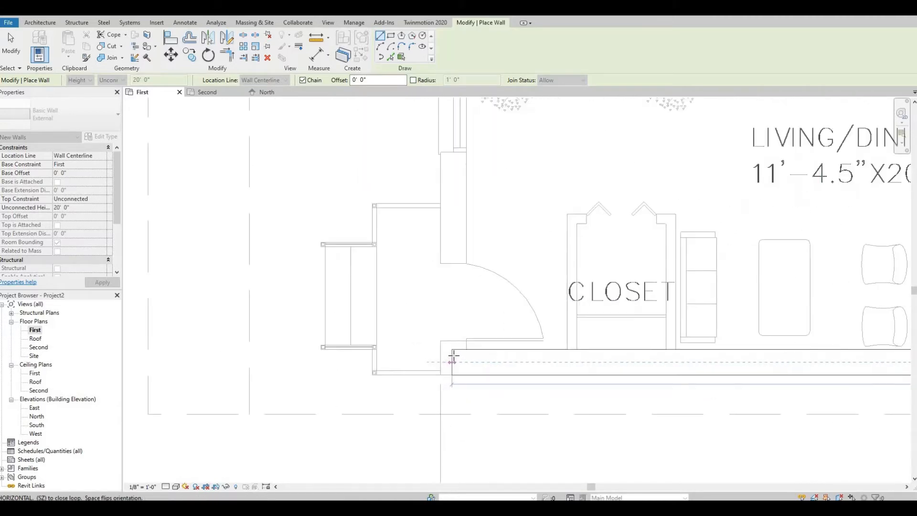
pyautogui.click(453, 358)
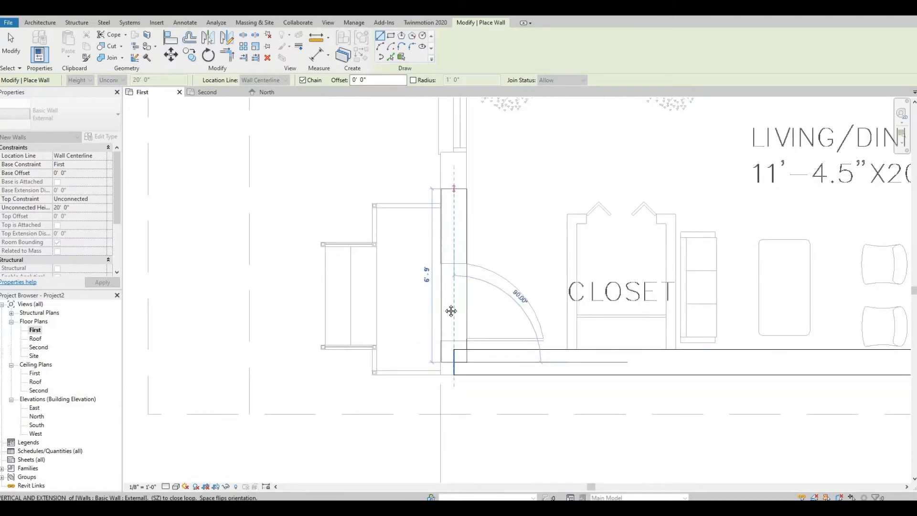
# - Continue the External wall up the living room's west side, join it to the garage's west wall, and leave the wall command
pyautogui.moveTo(454, 149); pyautogui.dragTo(446, 302, button='middle')
pyautogui.scroll(-1, 445, 303)
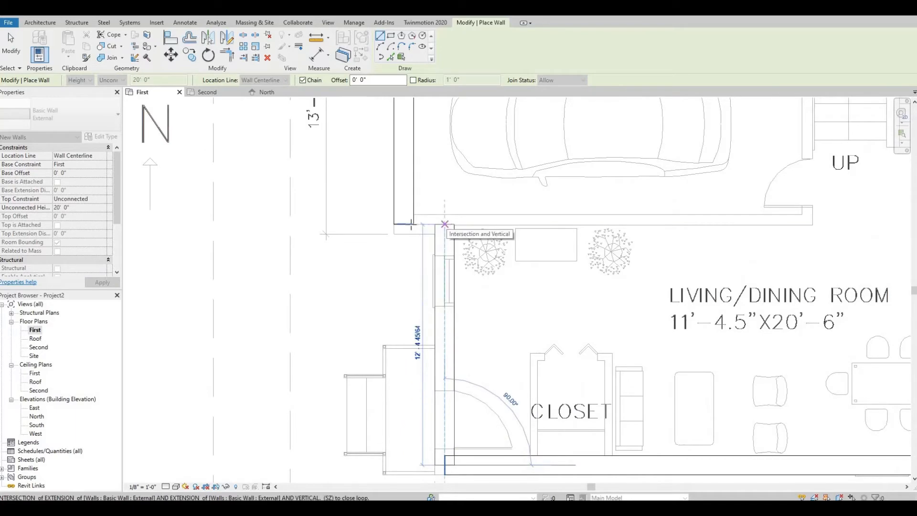
pyautogui.click(445, 225)
pyautogui.click(415, 227)
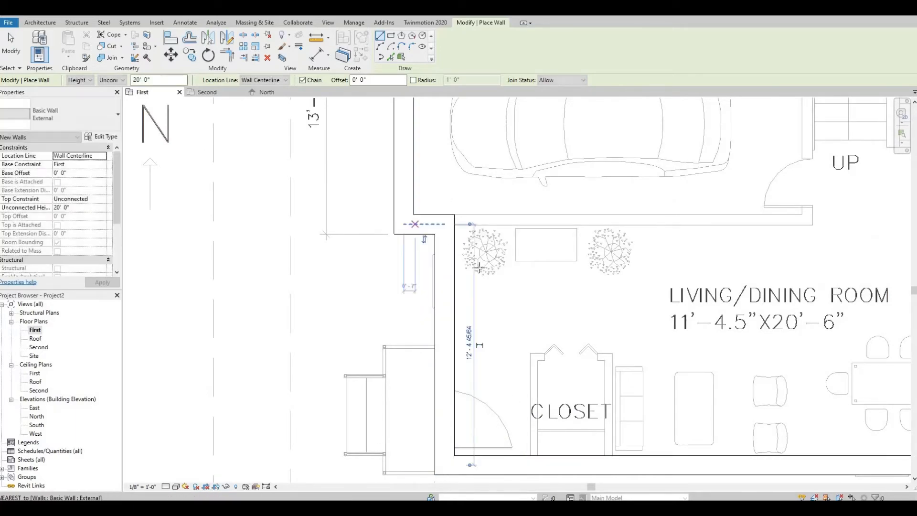
pyautogui.scroll(-3, 571, 293)
pyautogui.moveTo(815, 372); pyautogui.dragTo(796, 372, button='middle')
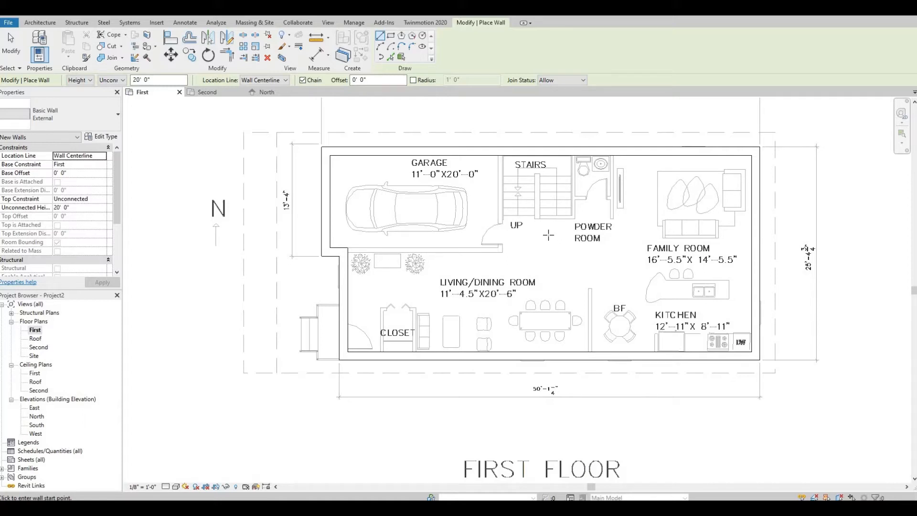
pyautogui.press('Escape')
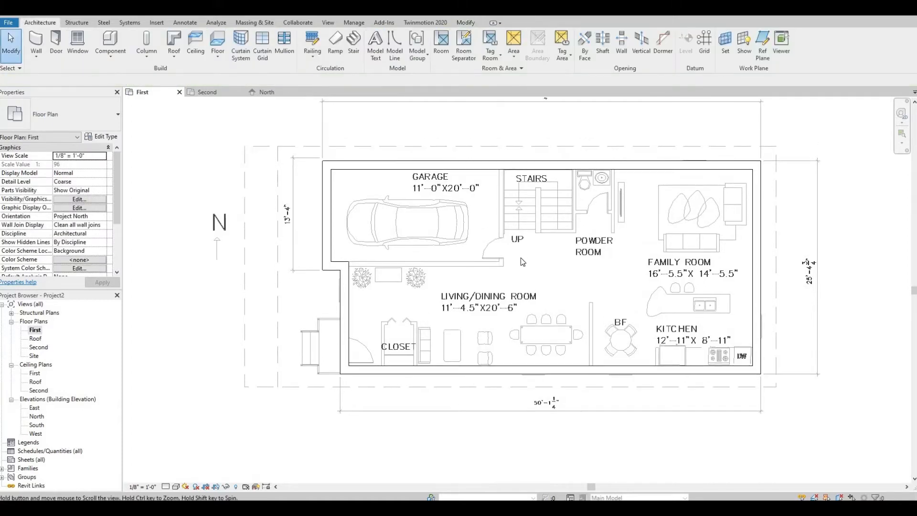
pyautogui.moveTo(522, 245); pyautogui.dragTo(517, 259, button='middle')
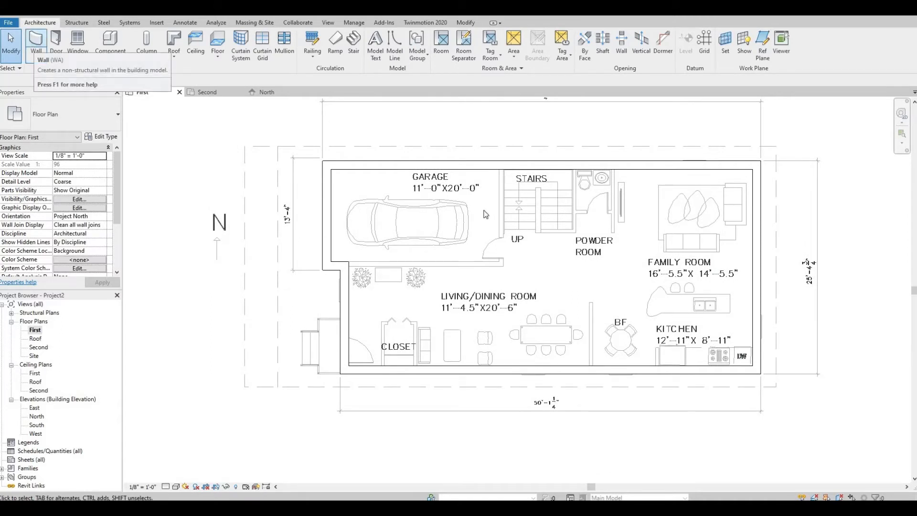
# - Start a new wall and duplicate the External basic wall type as interior
pyautogui.click(38, 40)
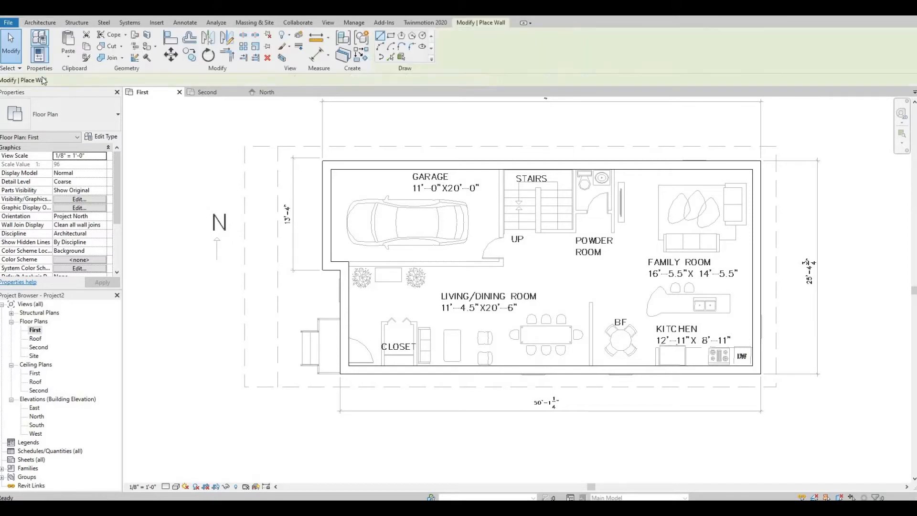
pyautogui.click(110, 136)
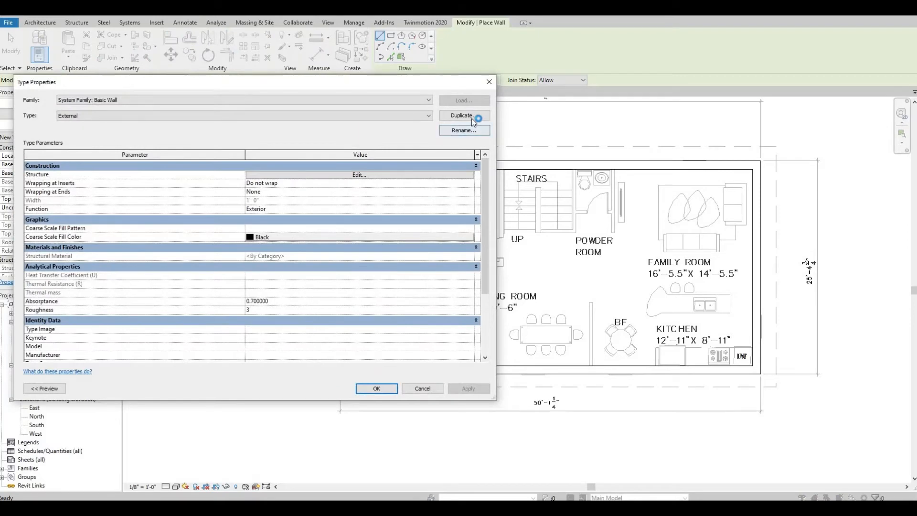
pyautogui.click(472, 119)
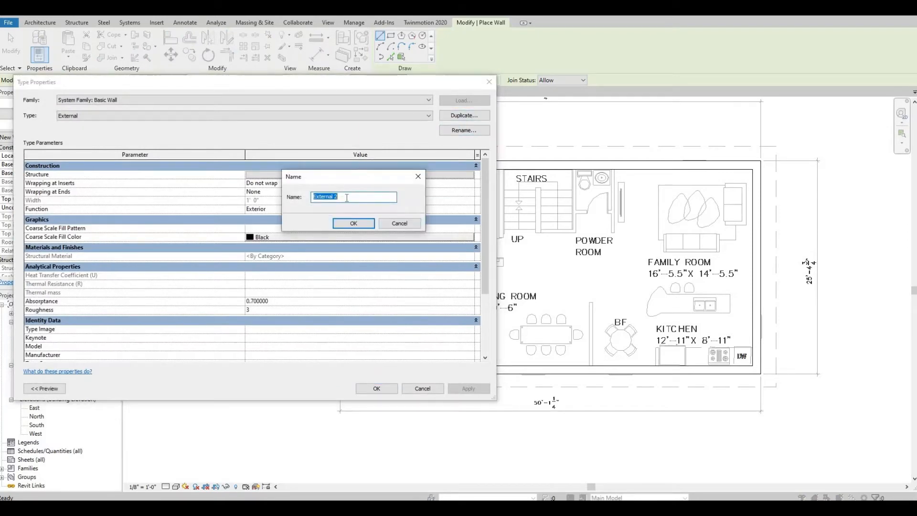
pyautogui.write('interior')
pyautogui.click(360, 223)
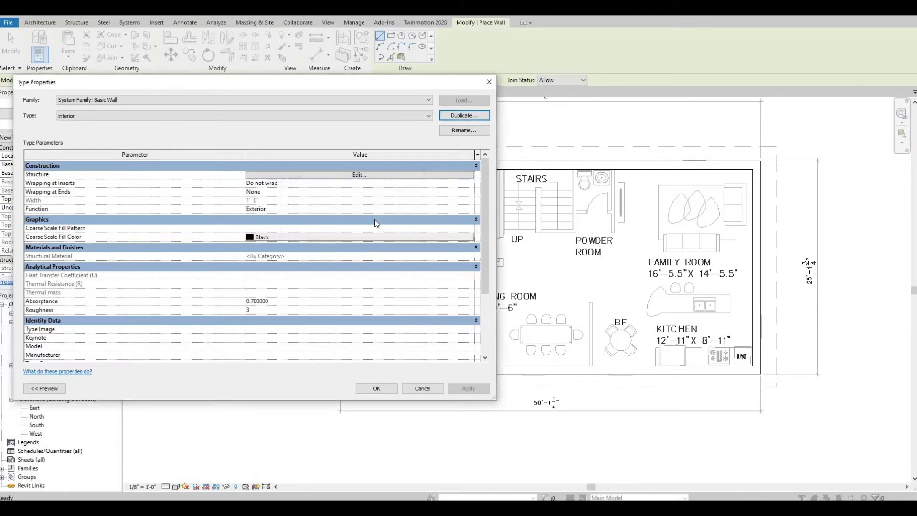
# - Set the interior wall type's structure layer thickness to 4.5 inches and accept the type
pyautogui.click(358, 176)
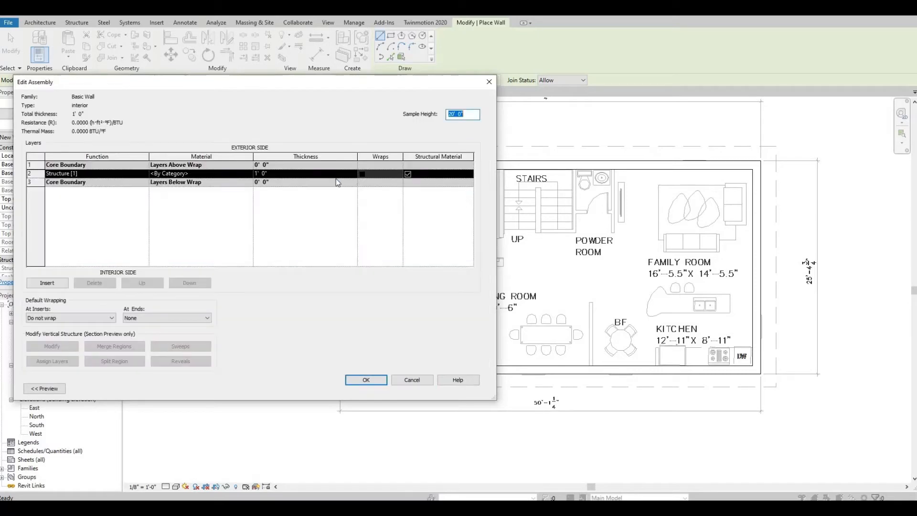
pyautogui.click(278, 173)
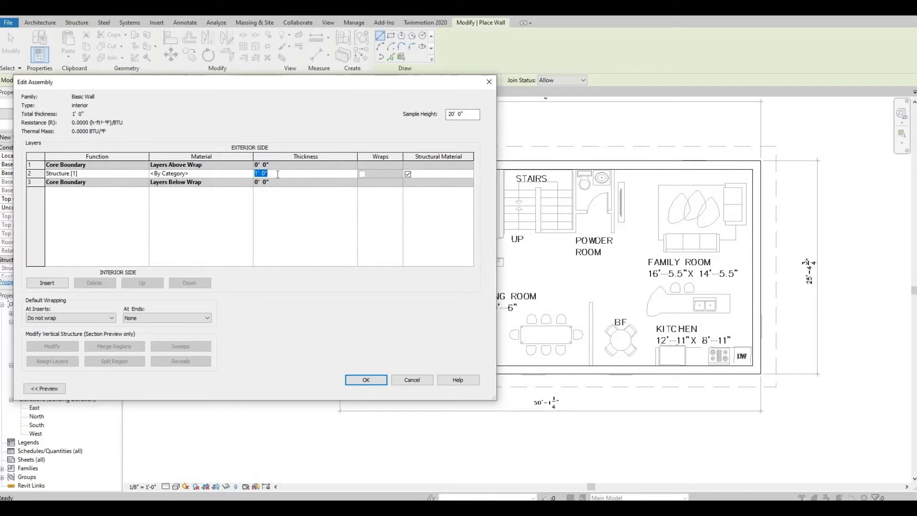
pyautogui.write('4.5')
pyautogui.click(366, 381)
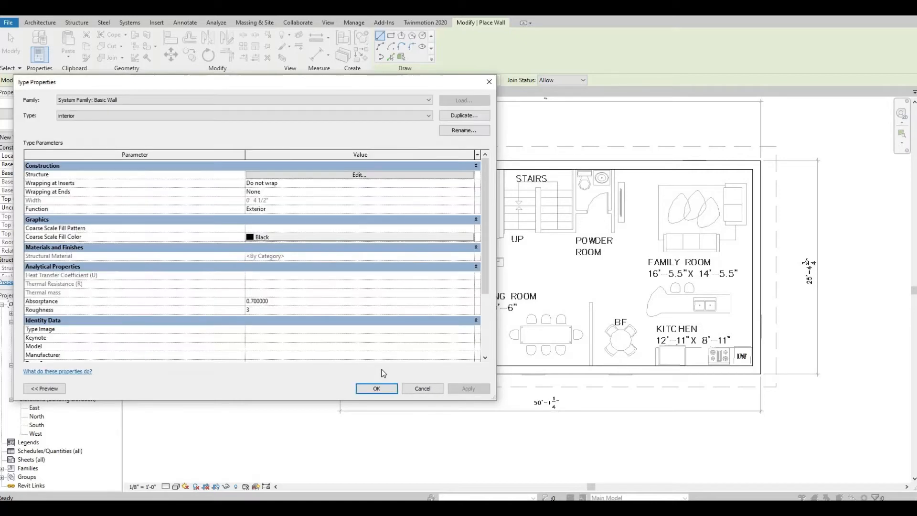
pyautogui.click(377, 387)
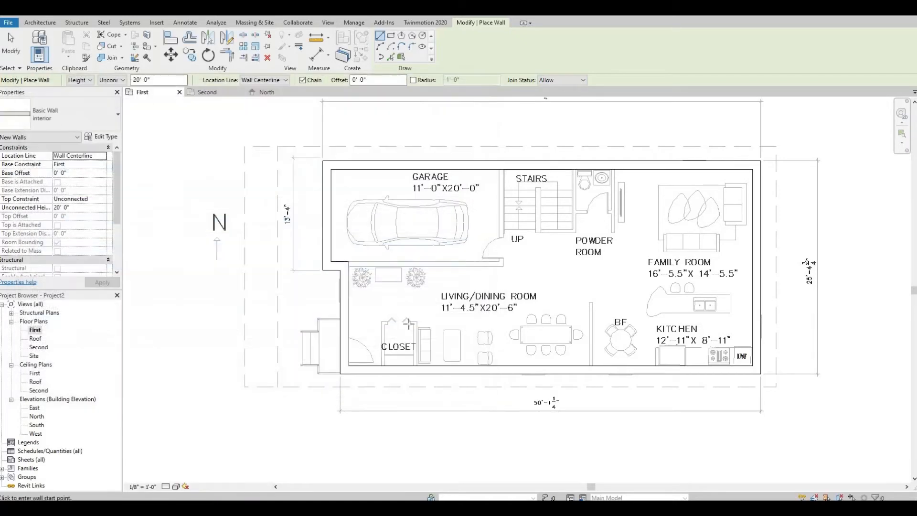
# - Trace an interior wall along the garage's south side and up its east side to the north exterior wall
pyautogui.scroll(2, 377, 244)
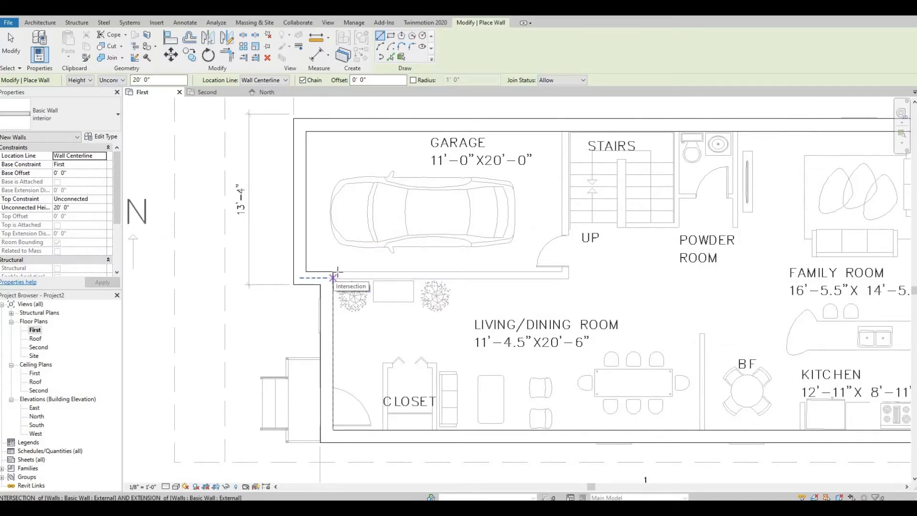
pyautogui.scroll(2, 333, 277)
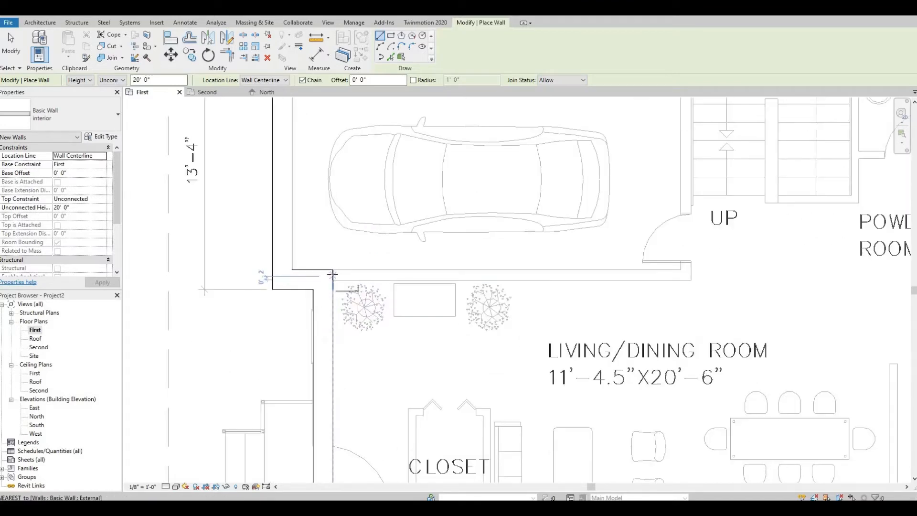
pyautogui.click(333, 276)
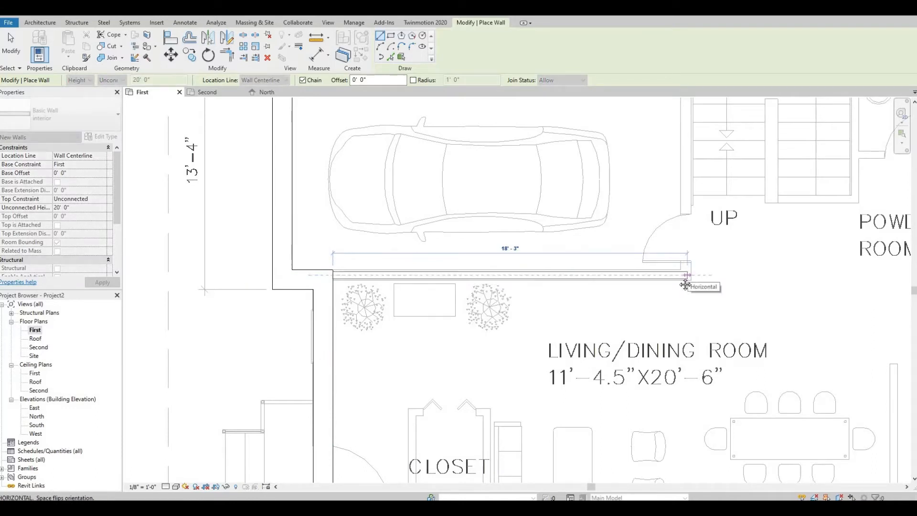
pyautogui.moveTo(687, 280); pyautogui.dragTo(564, 292, button='middle')
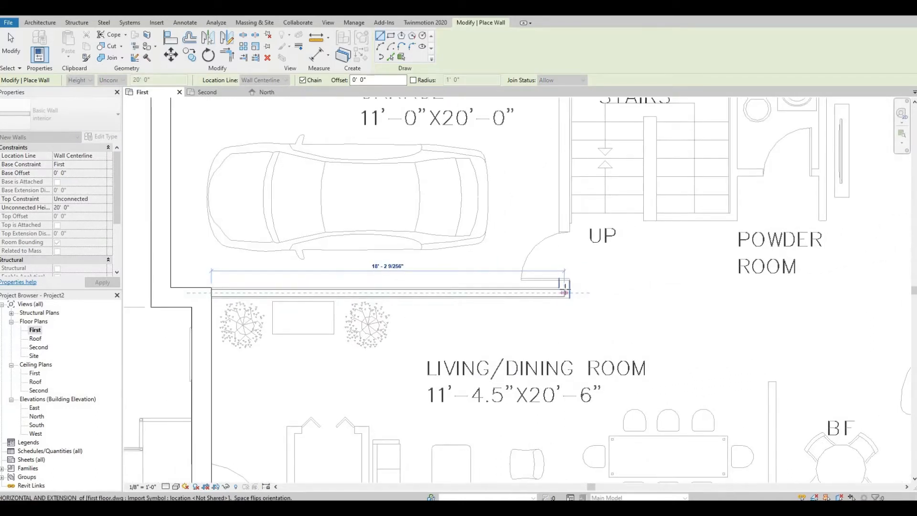
pyautogui.click(564, 293)
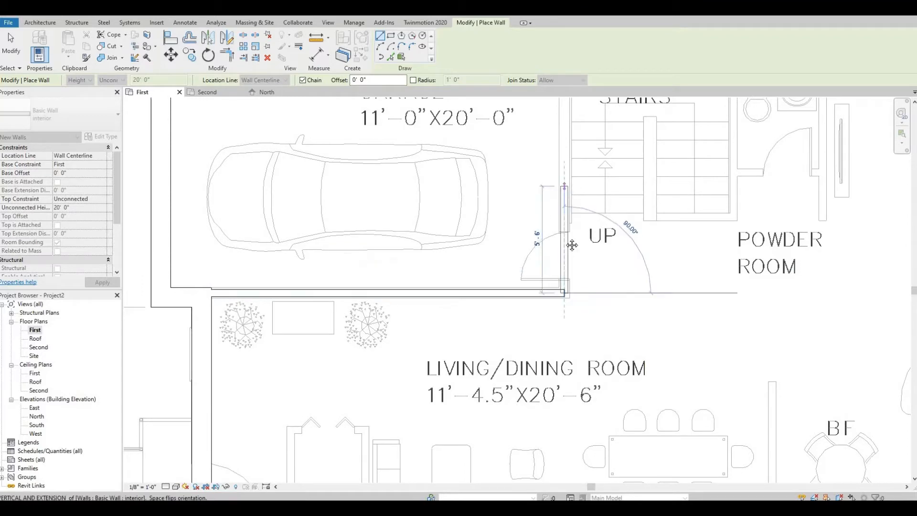
pyautogui.moveTo(564, 119); pyautogui.dragTo(564, 235, button='middle')
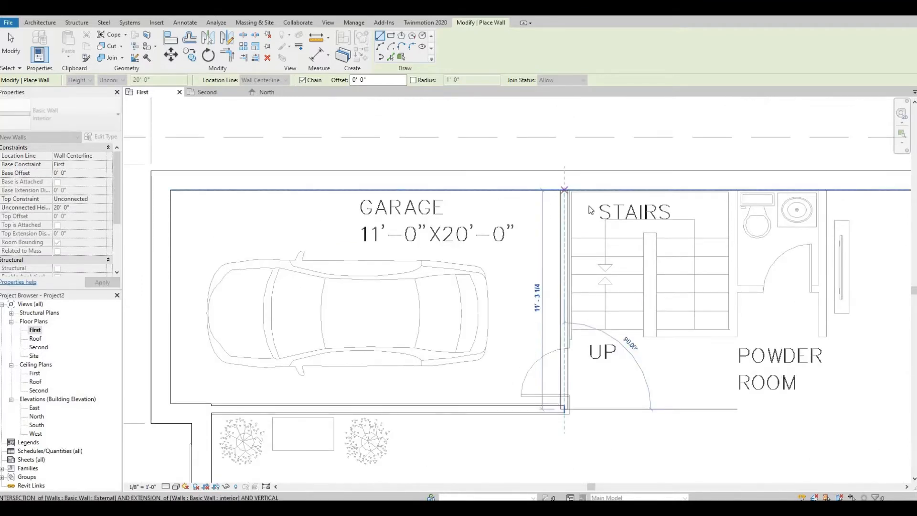
pyautogui.press('Escape')
# - Trace an interior wall down the east side of the stairs and back along the south edge of their right flight
pyautogui.moveTo(650, 235); pyautogui.dragTo(523, 201, button='middle')
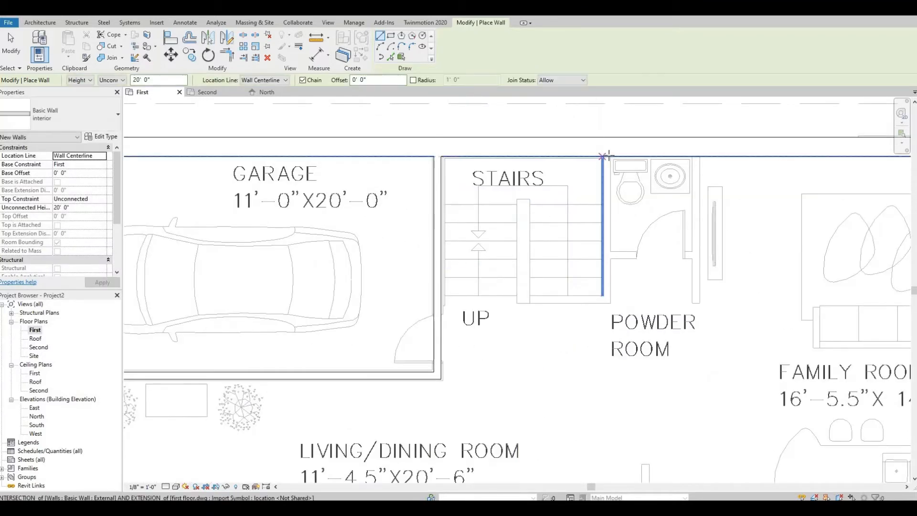
pyautogui.click(608, 157)
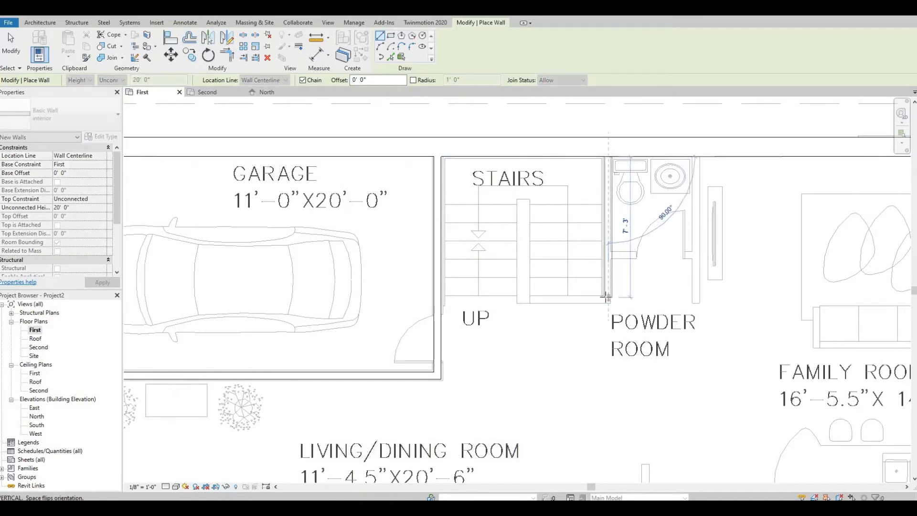
pyautogui.scroll(2, 606, 296)
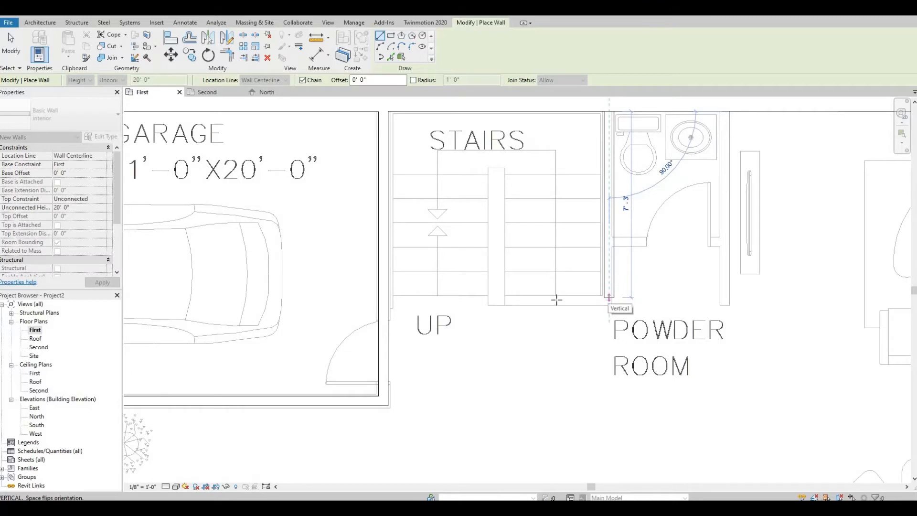
pyautogui.click(530, 299)
pyautogui.click(505, 300)
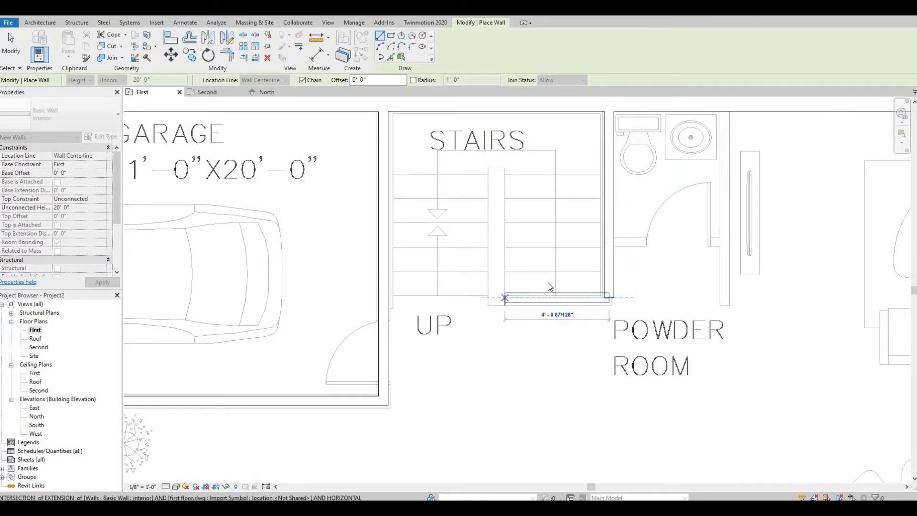
pyautogui.press('Escape')
# - Trace the powder room's east interior wall from the north exterior wall and add its south wall across to the stair wall
pyautogui.moveTo(724, 142); pyautogui.dragTo(618, 162, button='middle')
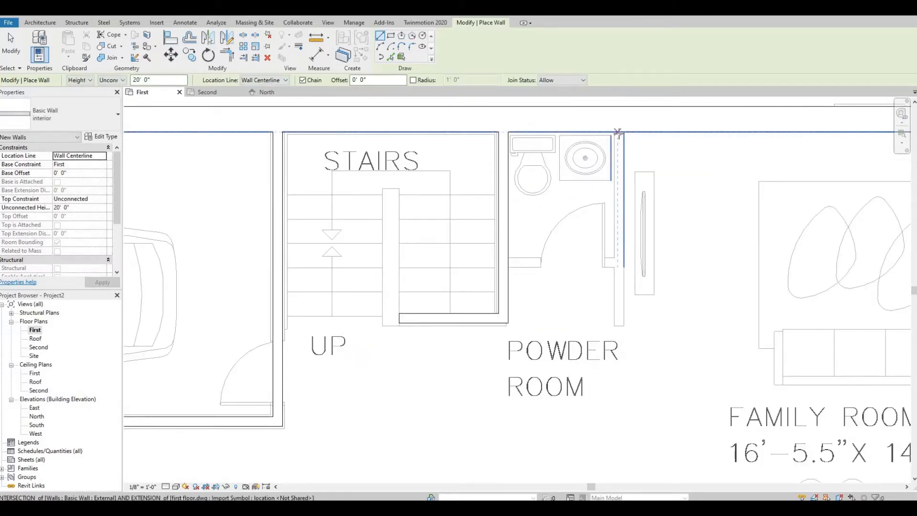
pyautogui.click(619, 133)
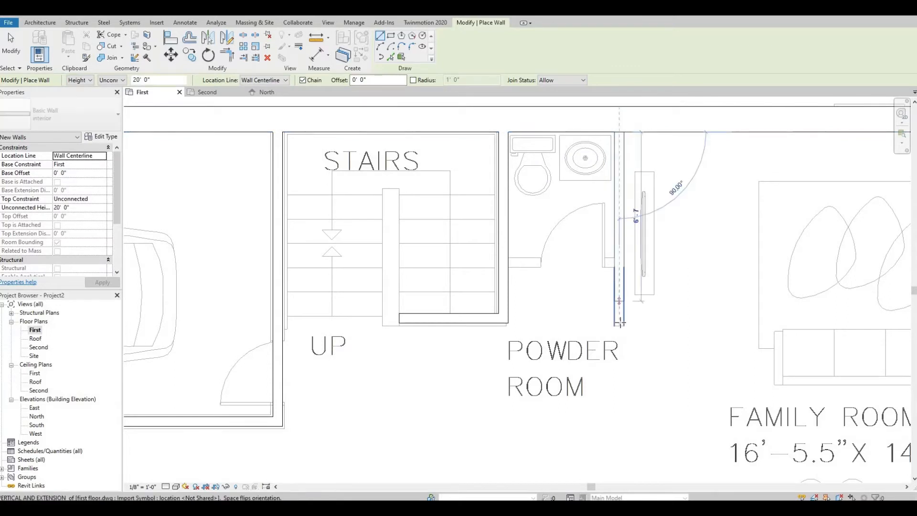
pyautogui.click(620, 324)
pyautogui.press('Escape')
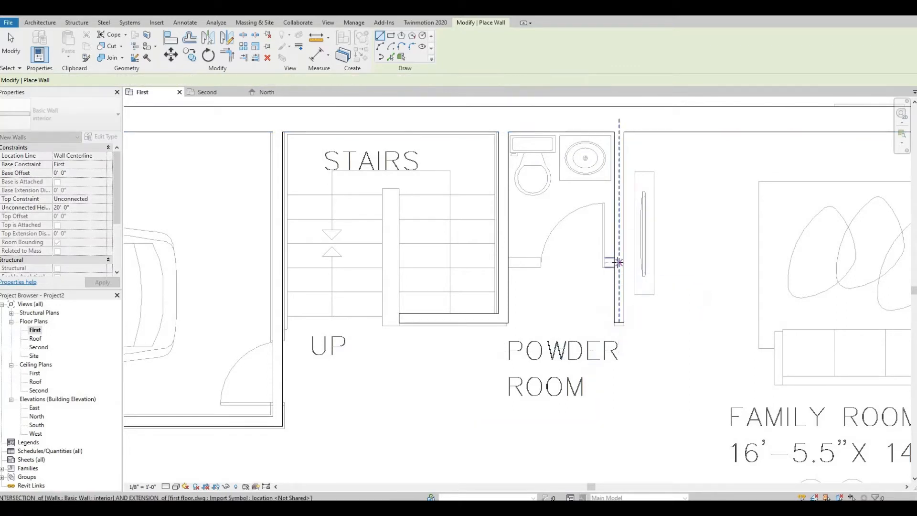
pyautogui.click(504, 262)
# - Trace the interior partition between the dining table and the BF area down to the south exterior wall
pyautogui.scroll(-2, 631, 316)
pyautogui.moveTo(632, 316); pyautogui.dragTo(547, 256, button='middle')
pyautogui.moveTo(557, 313); pyautogui.dragTo(576, 233, button='middle')
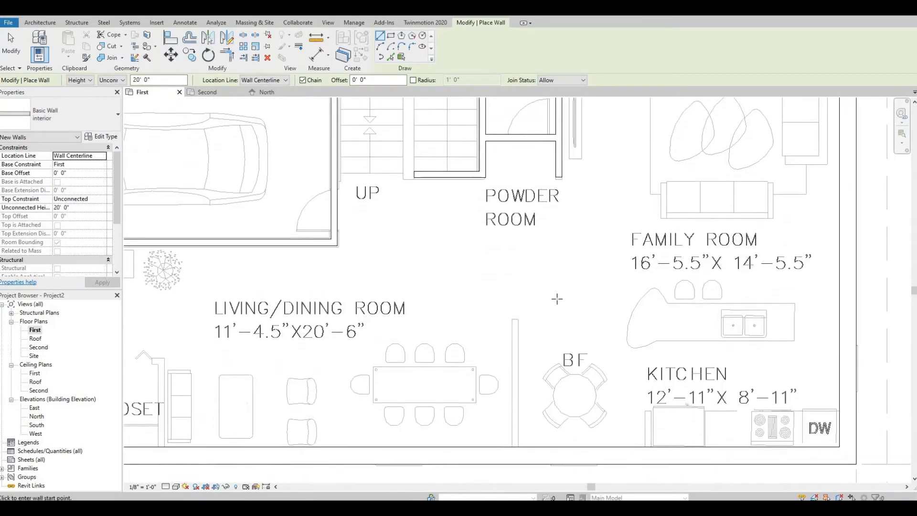
pyautogui.moveTo(545, 290); pyautogui.dragTo(571, 235, button='middle')
pyautogui.scroll(1, 545, 262)
pyautogui.click(544, 260)
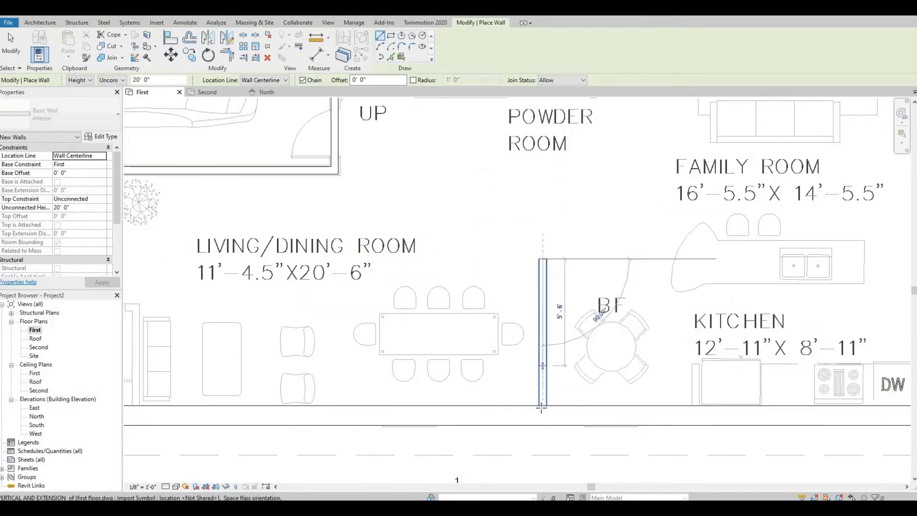
pyautogui.click(542, 406)
pyautogui.press('Escape')
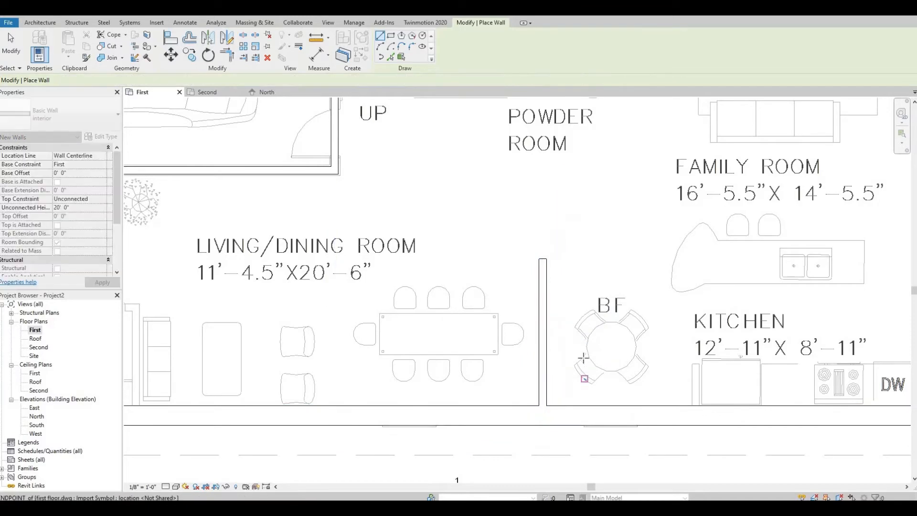
# - Trace the closet's west, north and east interior walls from the south exterior wall and leave the wall command
pyautogui.scroll(-1, 583, 364)
pyautogui.moveTo(754, 326); pyautogui.dragTo(698, 348, button='middle')
pyautogui.scroll(-1, 698, 347)
pyautogui.moveTo(477, 352); pyautogui.dragTo(590, 342, button='middle')
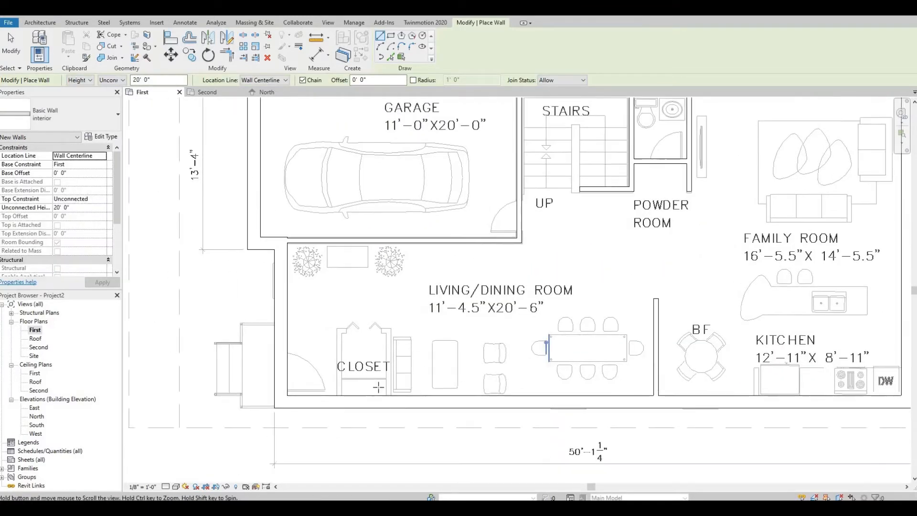
pyautogui.scroll(3, 380, 384)
pyautogui.click(381, 385)
pyautogui.scroll(3, 381, 384)
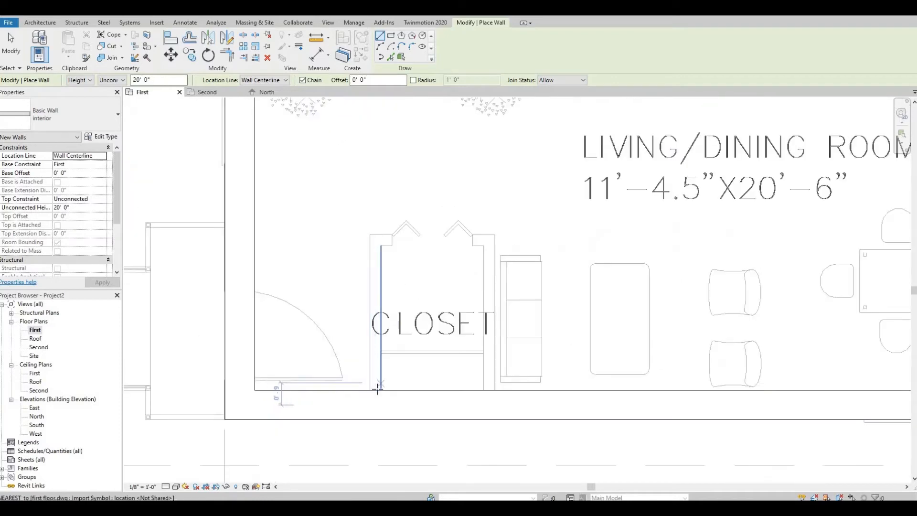
pyautogui.click(378, 242)
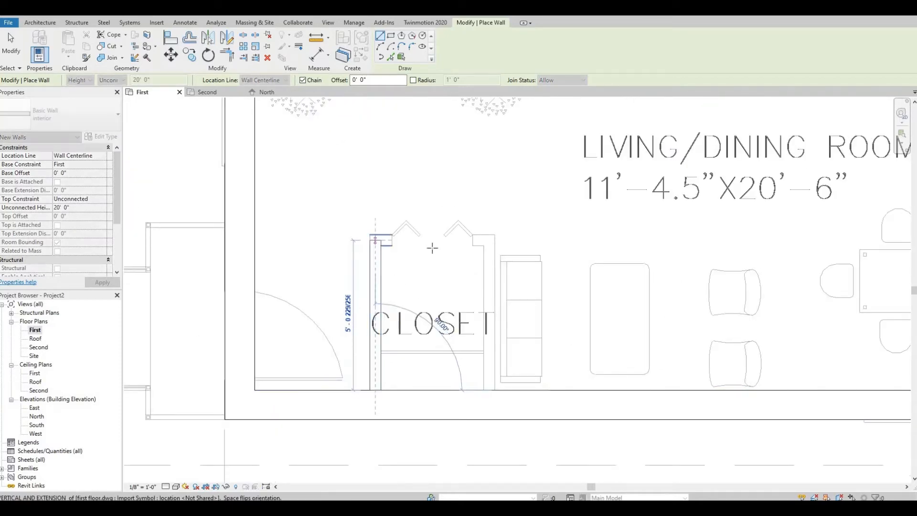
pyautogui.click(488, 240)
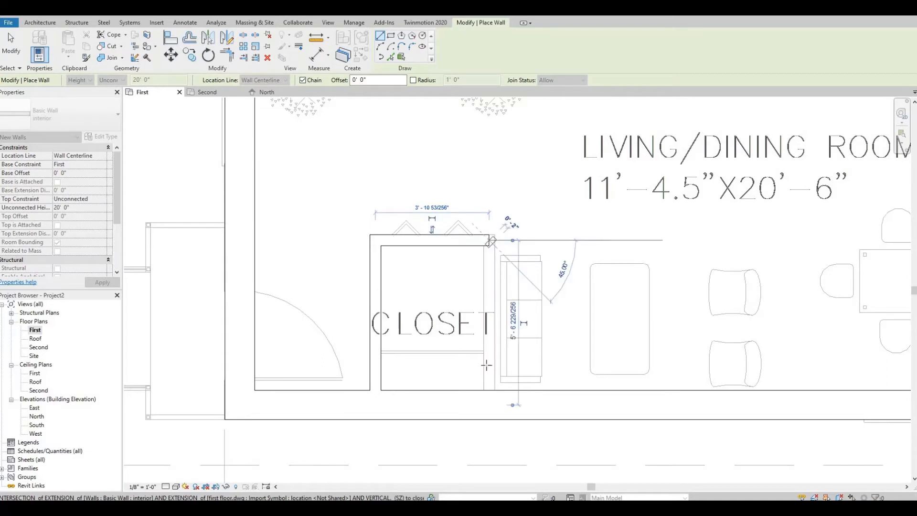
pyautogui.click(488, 390)
pyautogui.press('Escape')
pyautogui.press('Escape')
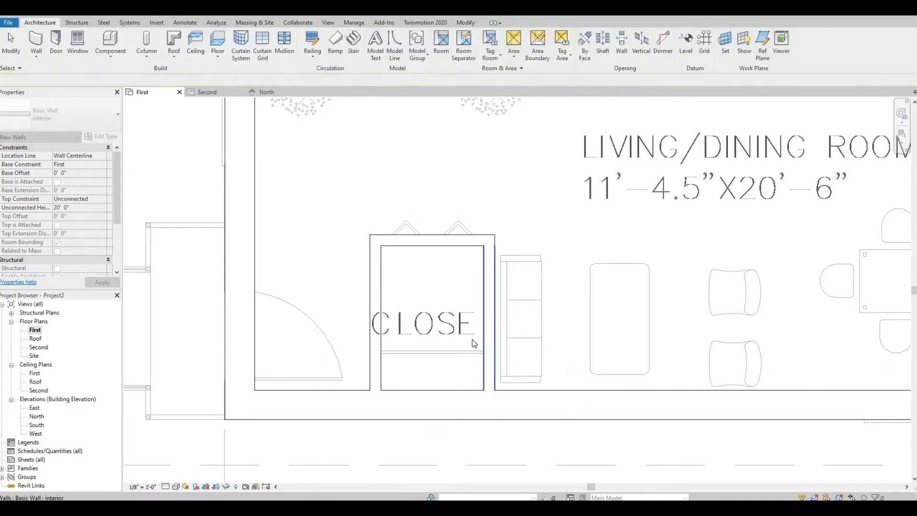
# - Open the North elevation and examine the walls' height against the First, Second and Roof levels
pyautogui.scroll(-2, 474, 340)
pyautogui.moveTo(427, 313); pyautogui.dragTo(409, 320, button='middle')
pyautogui.scroll(-1, 409, 320)
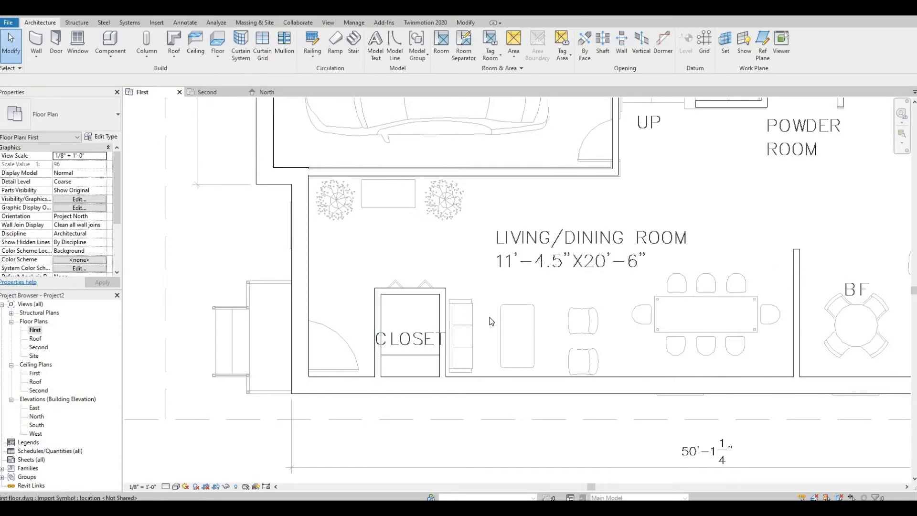
pyautogui.scroll(-4, 411, 301)
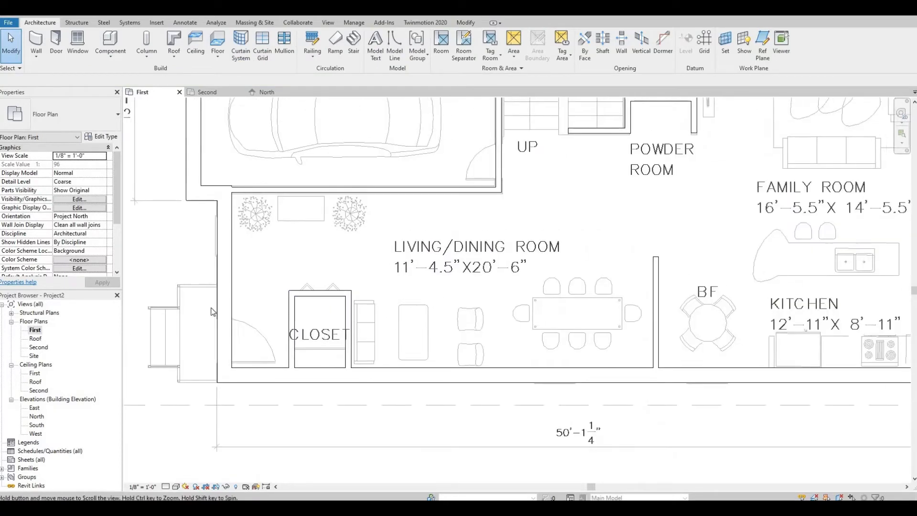
pyautogui.doubleClick(35, 418)
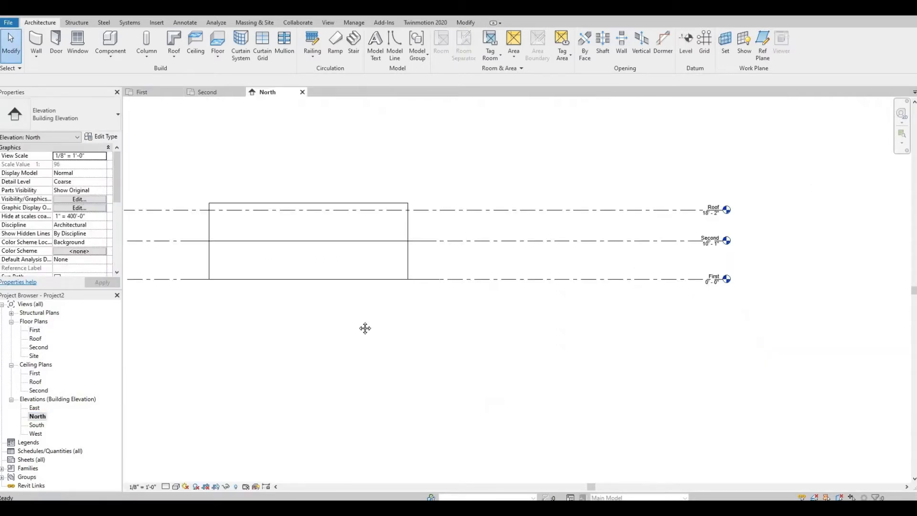
pyautogui.moveTo(247, 246); pyautogui.dragTo(371, 280, button='middle')
pyautogui.moveTo(497, 237); pyautogui.dragTo(541, 245, button='middle')
pyautogui.scroll(1, 542, 246)
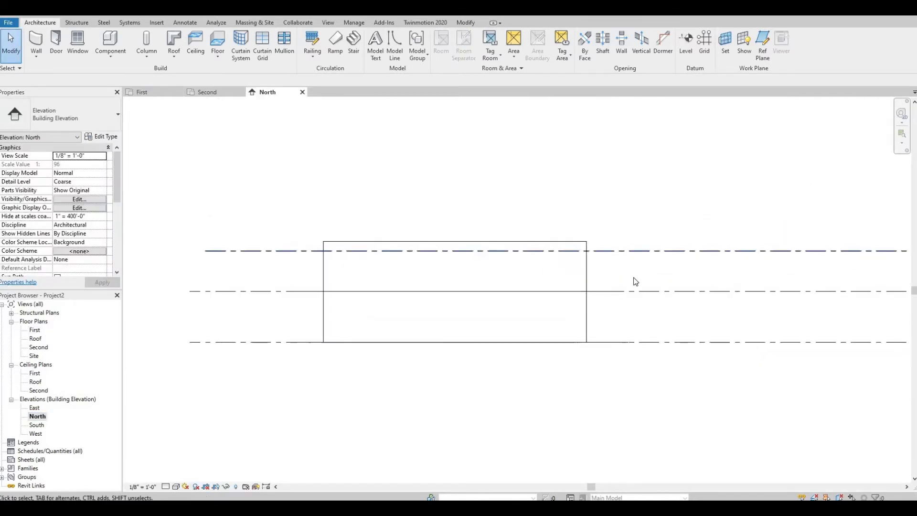
pyautogui.moveTo(616, 273); pyautogui.dragTo(656, 275, button='middle')
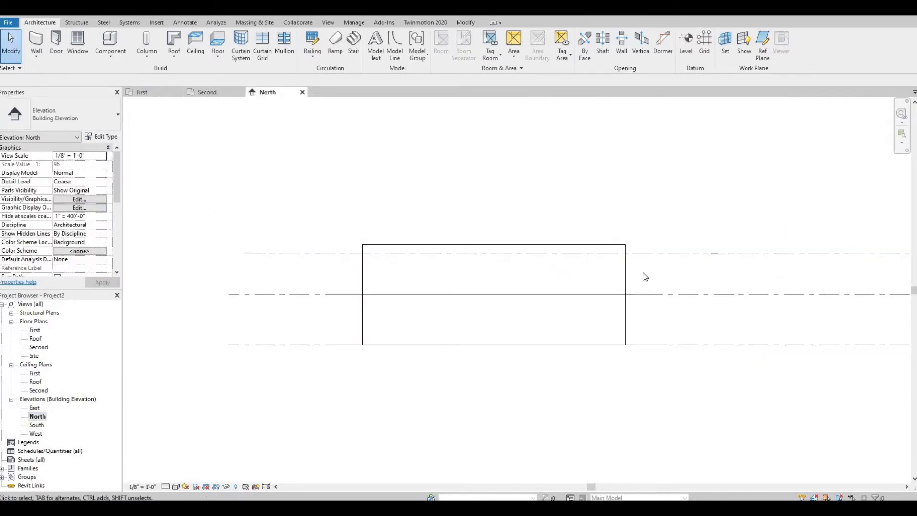
# - Select all the walls in the North elevation and apply a top constraint of Up to level: Second
pyautogui.moveTo(431, 261); pyautogui.dragTo(344, 261)
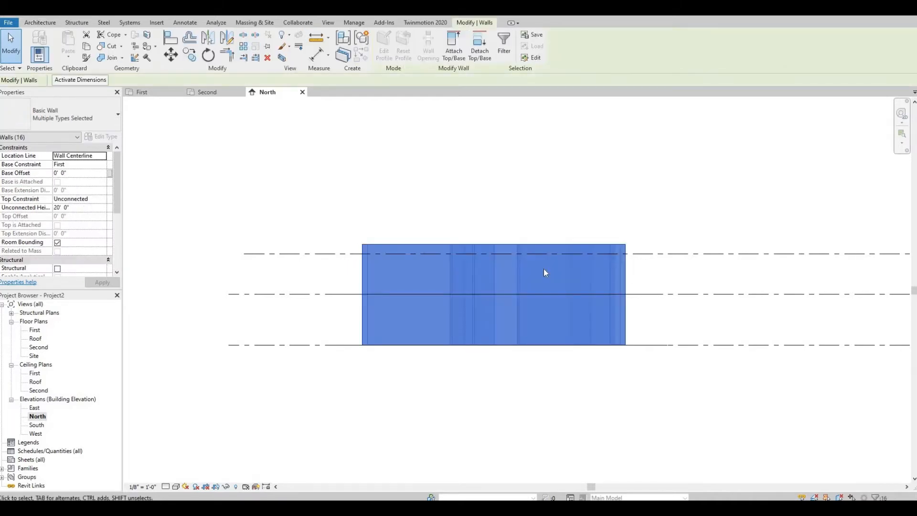
pyautogui.click(105, 201)
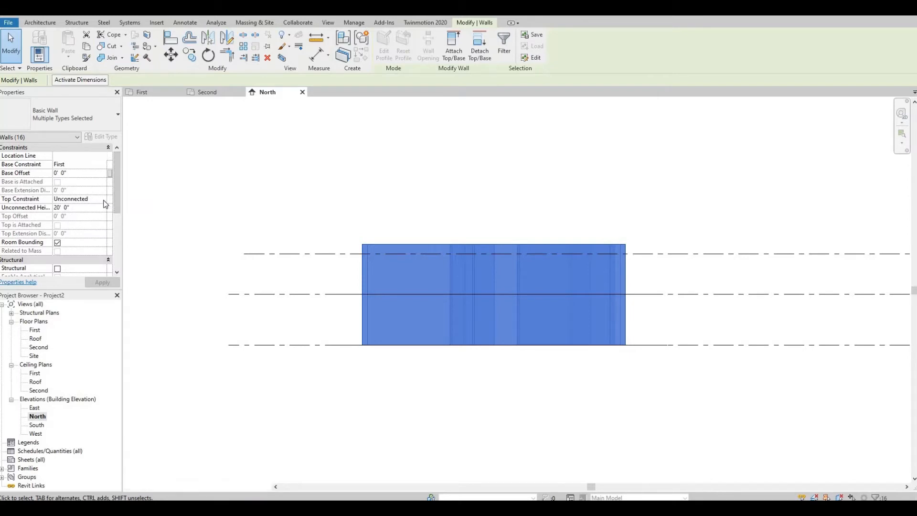
pyautogui.click(104, 200)
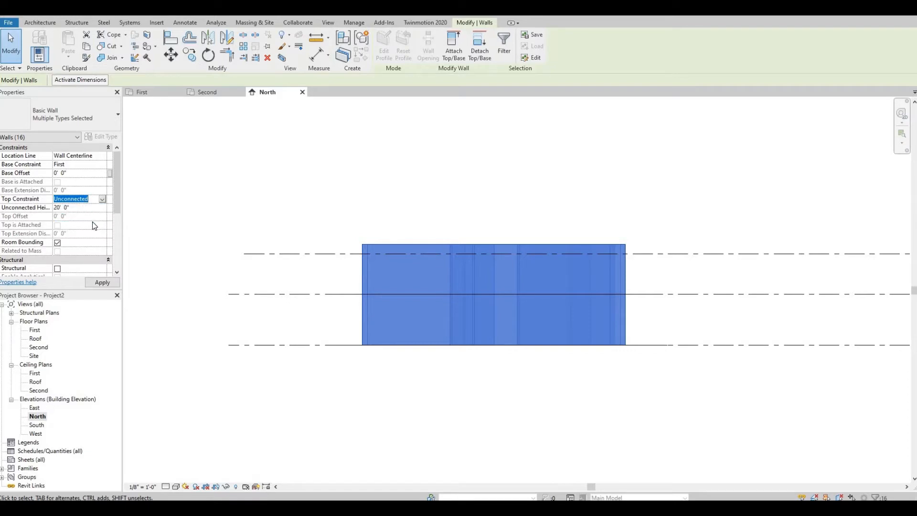
pyautogui.click(96, 222)
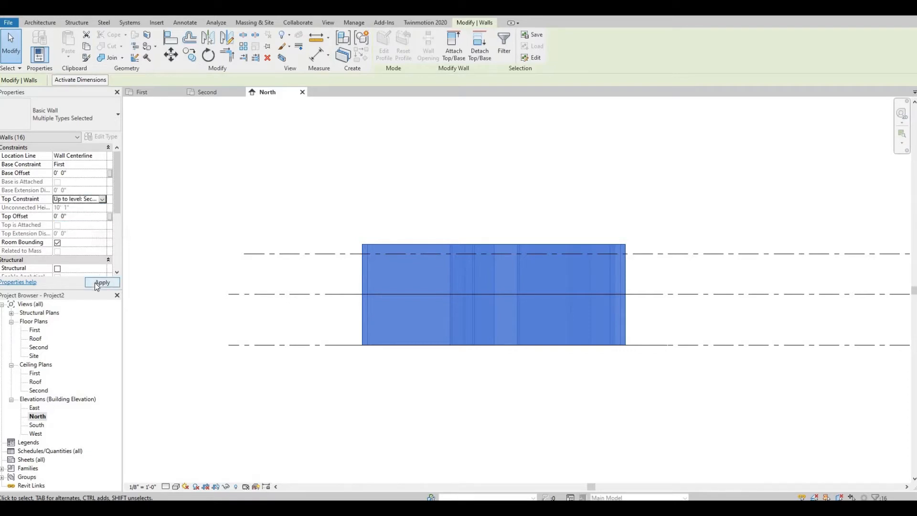
pyautogui.click(98, 283)
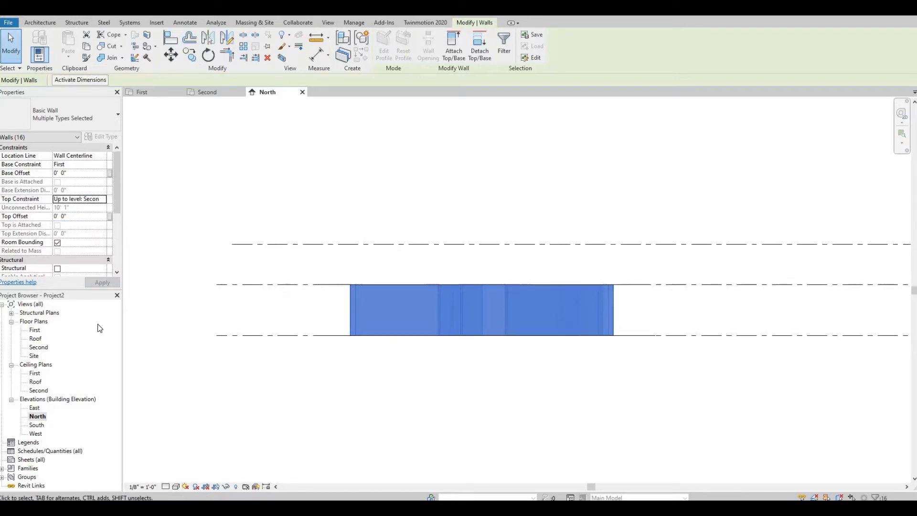
# - Open the First floor plan and review the traced exterior and interior walls over the drawing
pyautogui.doubleClick(35, 330)
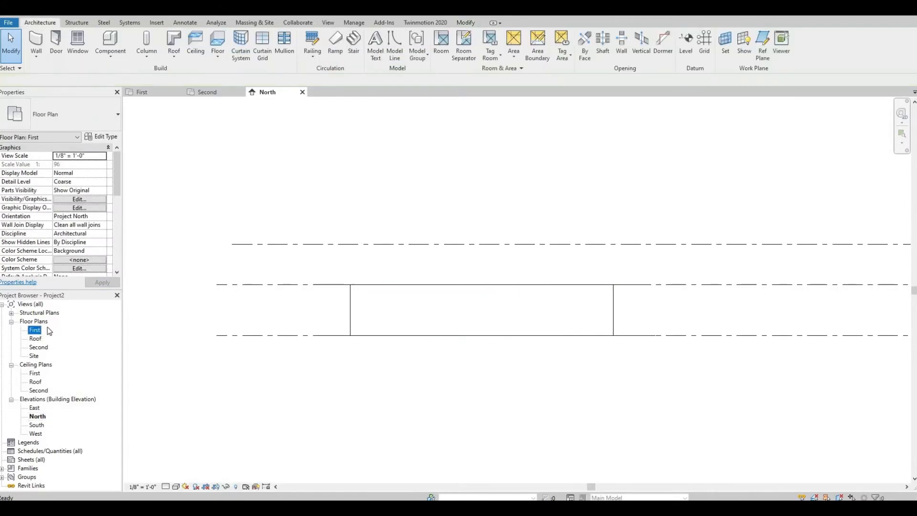
pyautogui.scroll(-1, 427, 285)
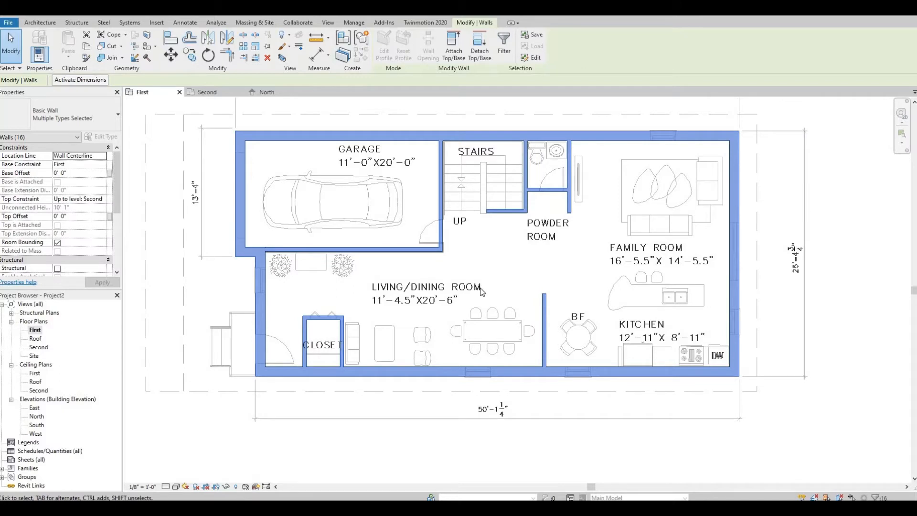
pyautogui.scroll(-1, 469, 293)
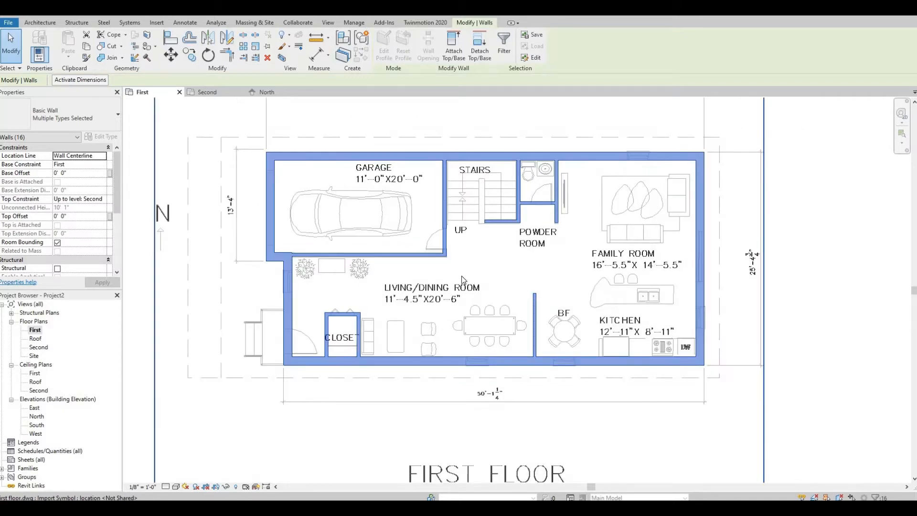
pyautogui.moveTo(477, 306); pyautogui.dragTo(425, 296, button='middle')
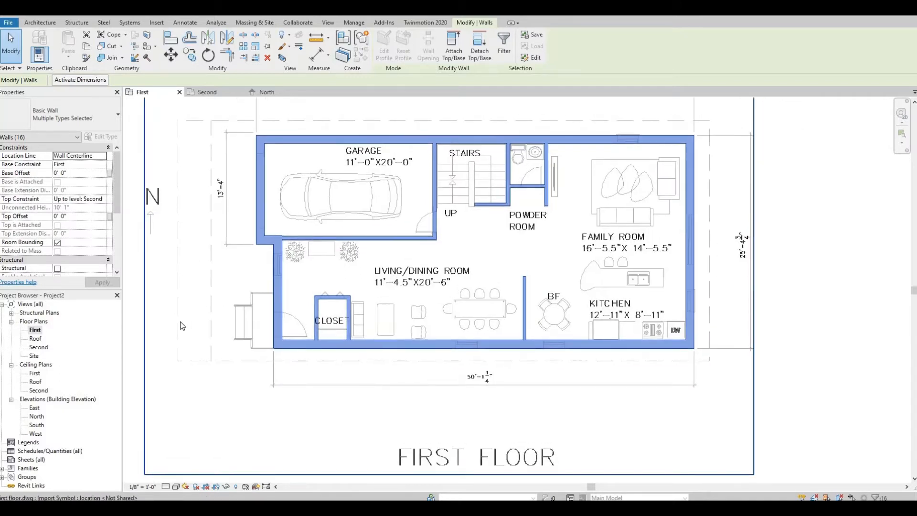
# - Open the Second floor plan and set first floor.dwg, Imports in Families and second floor.dwg to display in halftone
pyautogui.doubleClick(38, 347)
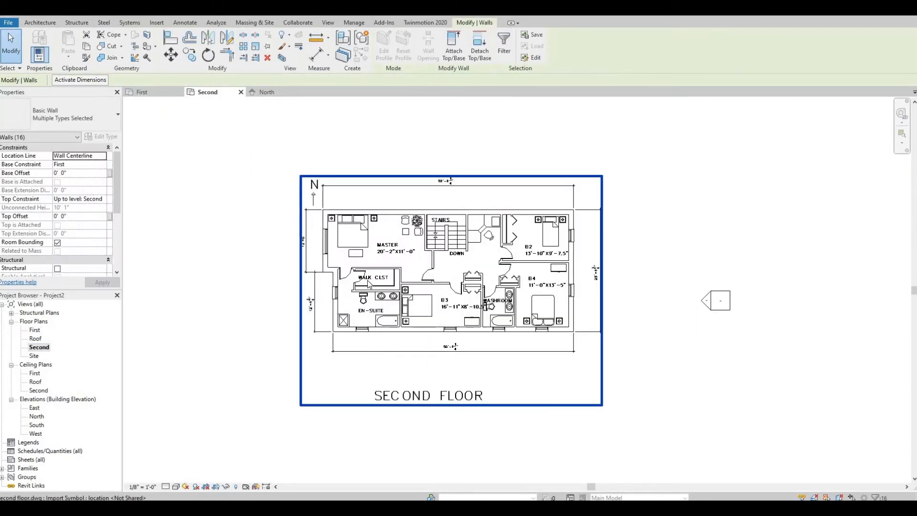
pyautogui.scroll(1, 368, 284)
pyautogui.scroll(1, 341, 259)
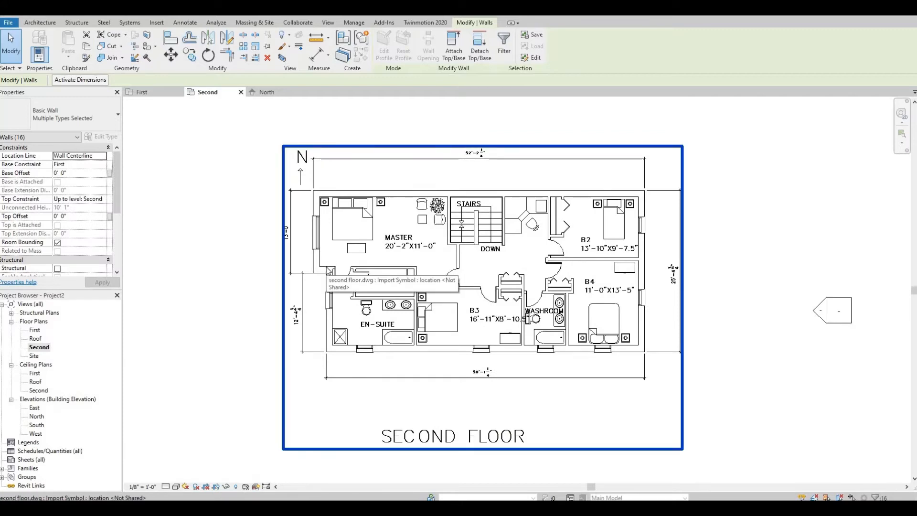
pyautogui.press('v')
pyautogui.press('v')
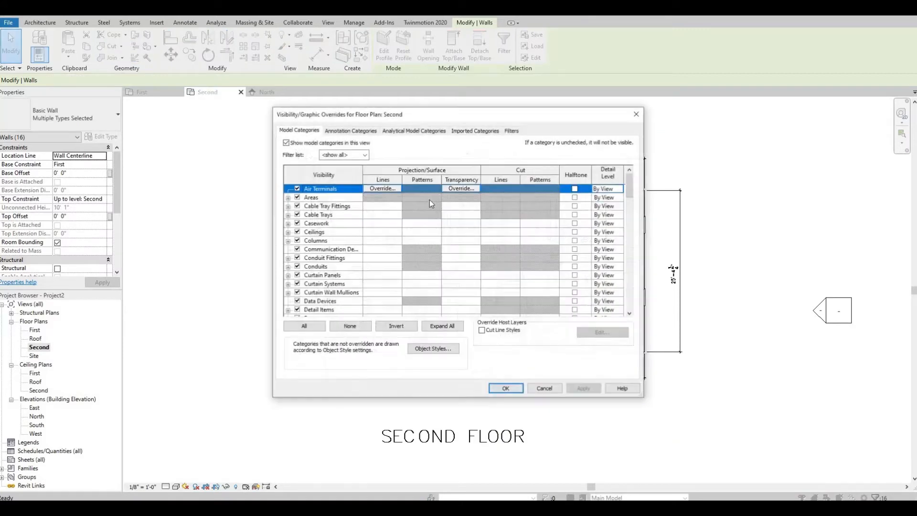
pyautogui.click(466, 132)
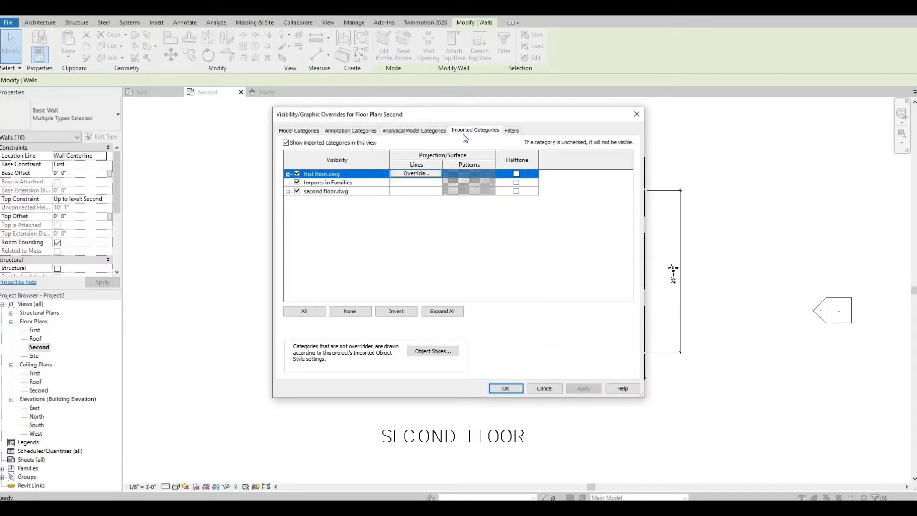
pyautogui.click(516, 183)
pyautogui.click(516, 190)
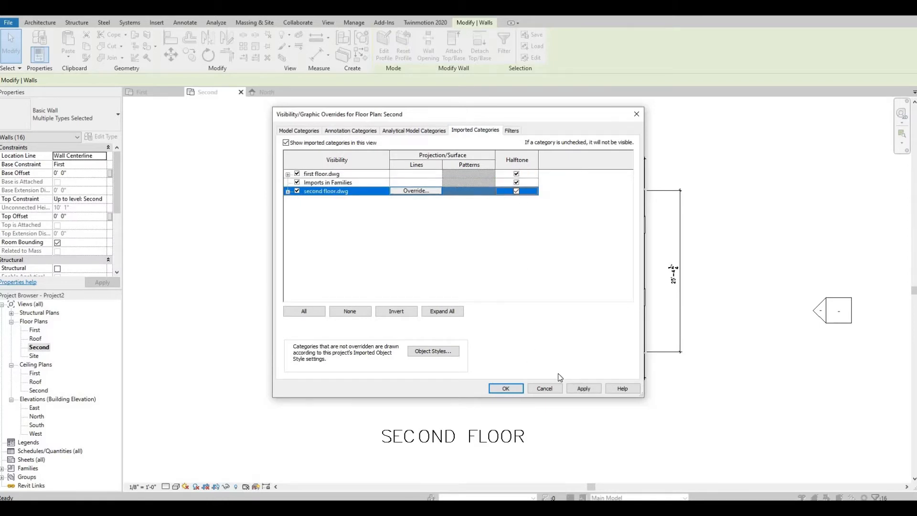
pyautogui.click(578, 390)
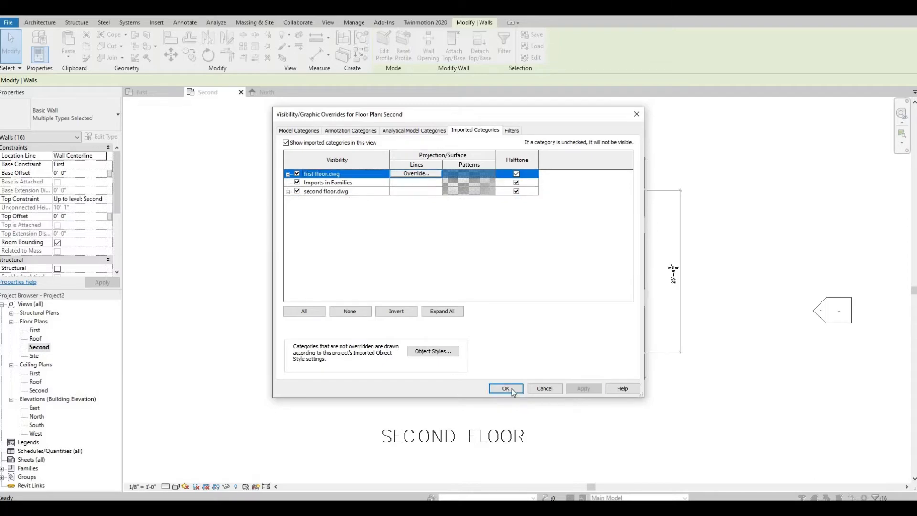
pyautogui.click(506, 389)
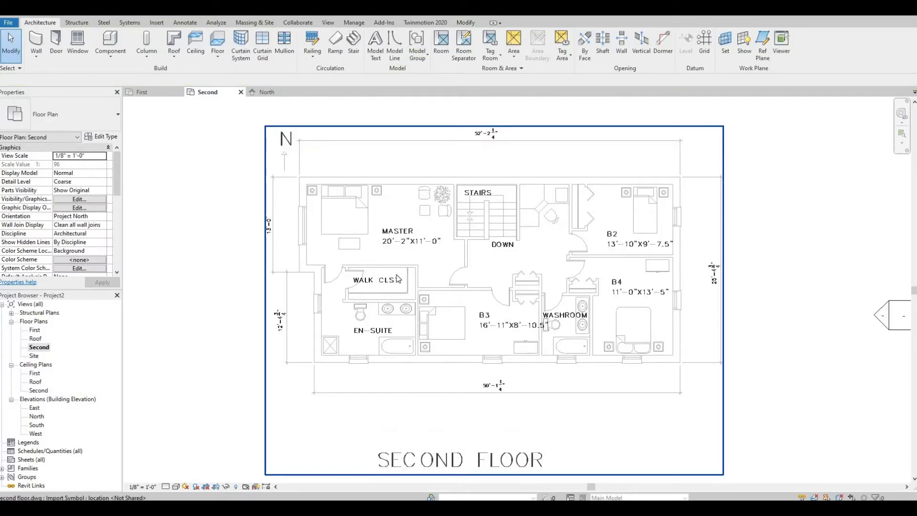
# - Trace the Master bedroom's west exterior wall with the External wall type, from the jog corner up to the northwest corner
pyautogui.scroll(1, 396, 275)
pyautogui.moveTo(396, 275); pyautogui.dragTo(356, 283, button='middle')
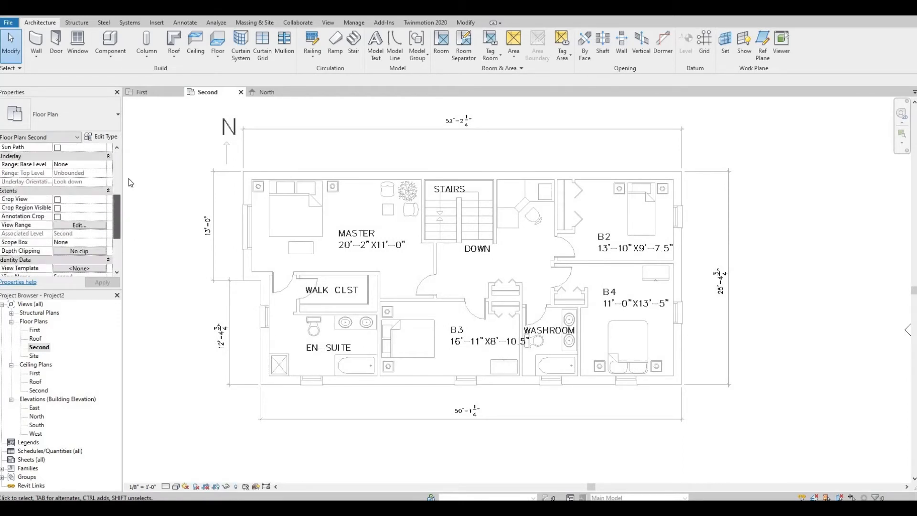
pyautogui.click(37, 40)
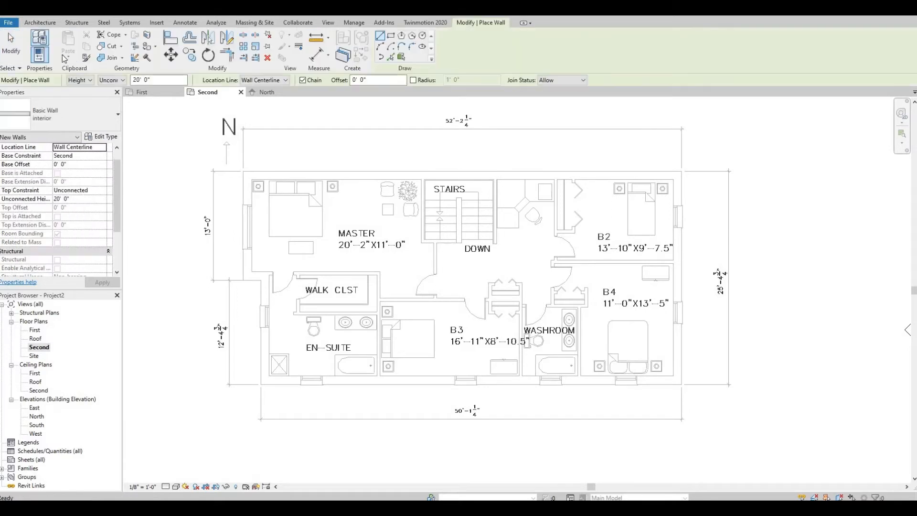
pyautogui.click(115, 114)
pyautogui.scroll(3, 83, 175)
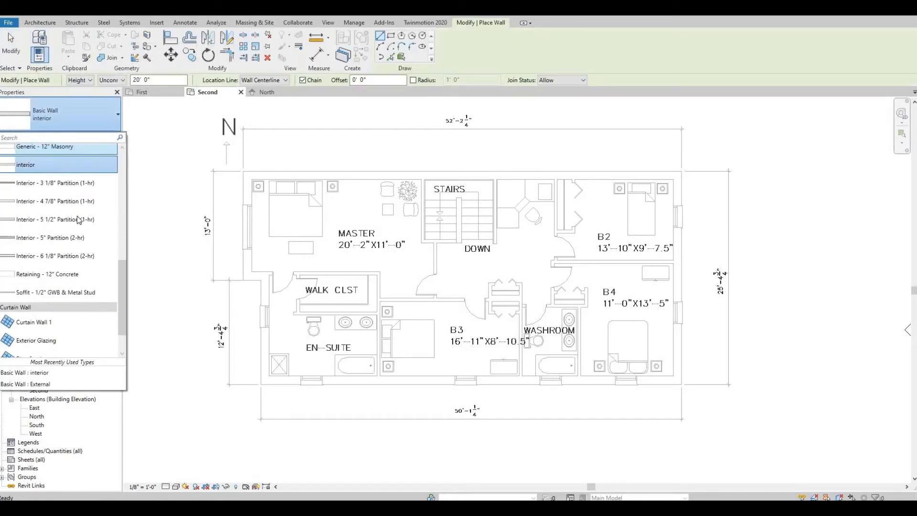
pyautogui.scroll(6, 74, 235)
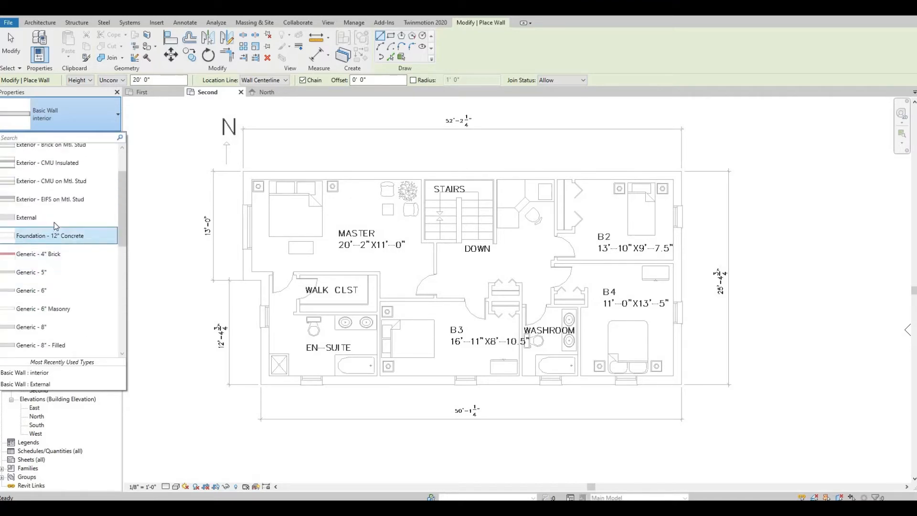
pyautogui.click(48, 217)
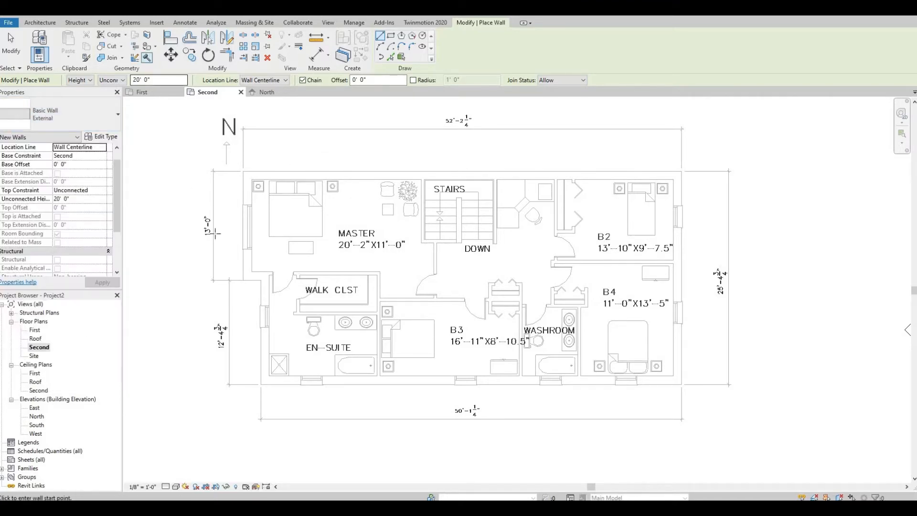
pyautogui.scroll(3, 257, 267)
pyautogui.click(248, 287)
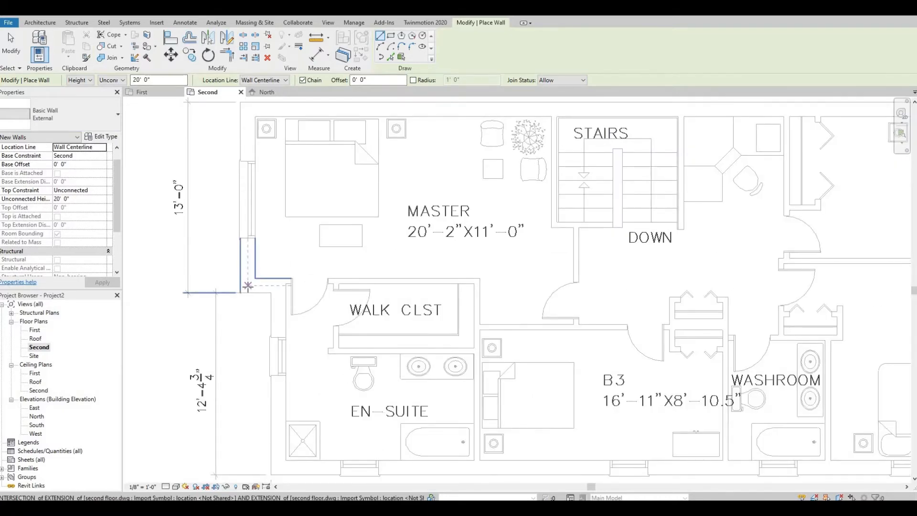
pyautogui.click(248, 106)
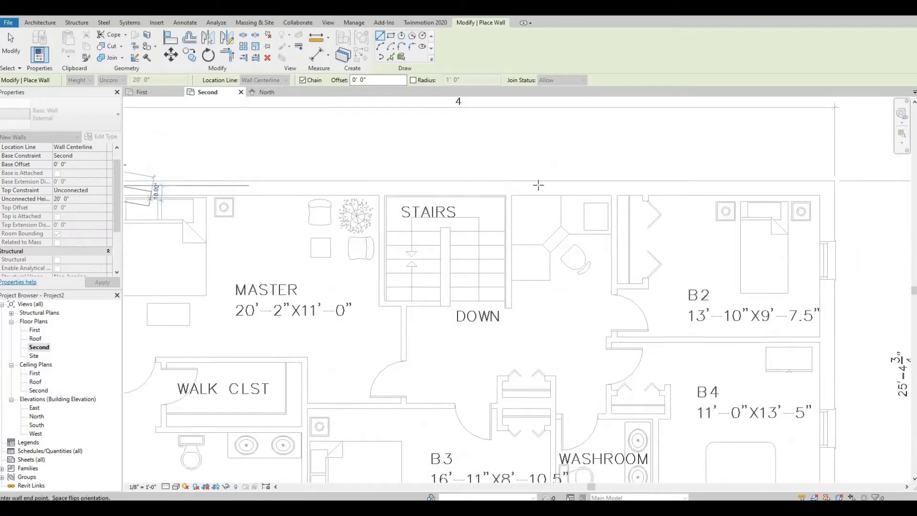
pyautogui.scroll(1, 812, 193)
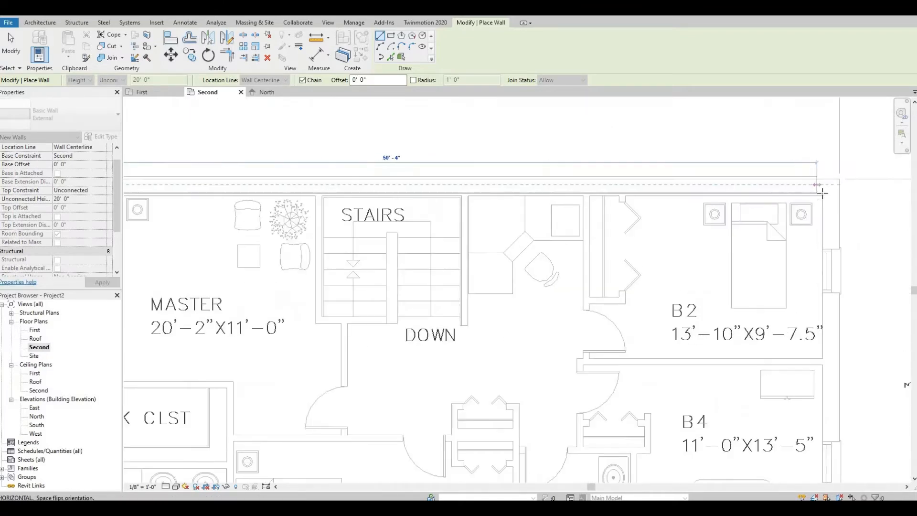
pyautogui.press('Escape')
pyautogui.scroll(-2, 440, 188)
pyautogui.scroll(2, 260, 184)
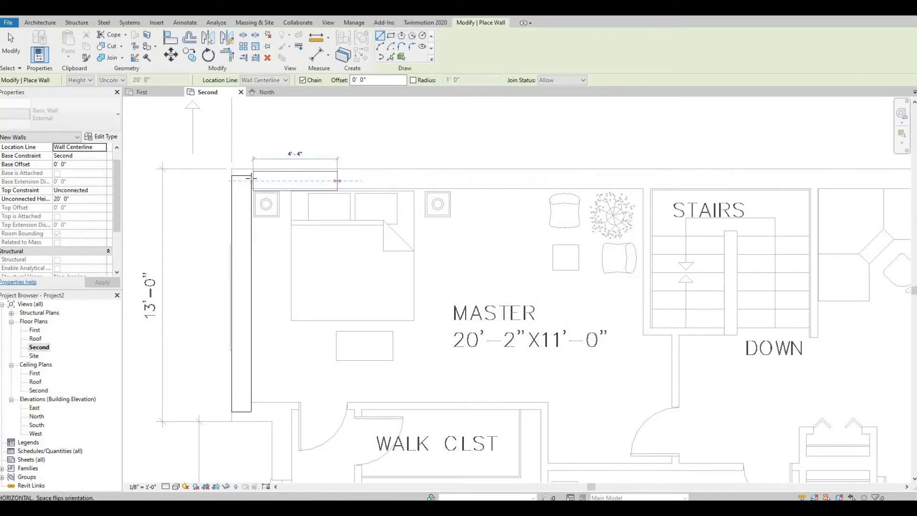
pyautogui.scroll(1, 250, 179)
pyautogui.click(251, 179)
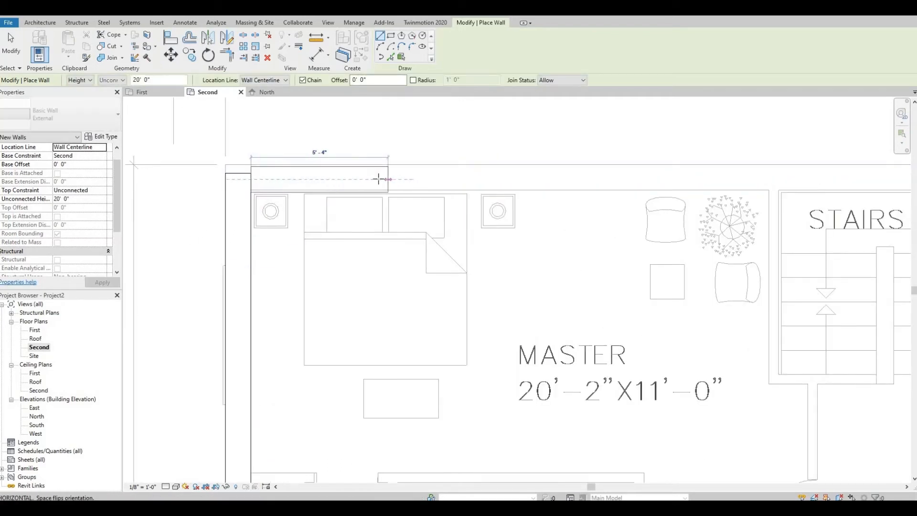
pyautogui.press('Escape')
# - Trace the north exterior wall from B2's northeast corner to the top of the Master bedroom's west wall
pyautogui.scroll(-3, 458, 182)
pyautogui.moveTo(461, 183); pyautogui.dragTo(182, 210, button='middle')
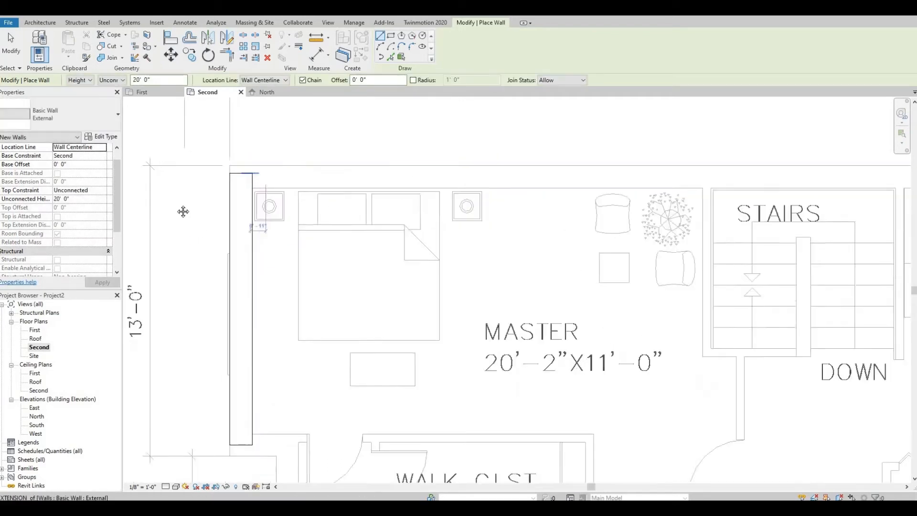
pyautogui.moveTo(644, 204); pyautogui.dragTo(373, 218, button='middle')
pyautogui.scroll(1, 544, 205)
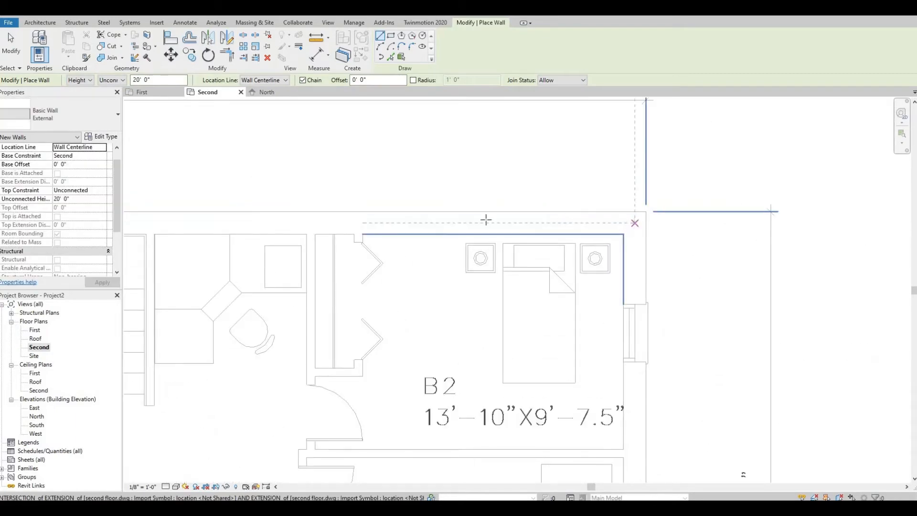
pyautogui.click(636, 222)
pyautogui.moveTo(428, 217); pyautogui.dragTo(783, 210, button='middle')
pyautogui.scroll(-1, 428, 214)
pyautogui.moveTo(428, 213); pyautogui.dragTo(410, 222, button='middle')
pyautogui.click(380, 221)
pyautogui.press('Escape')
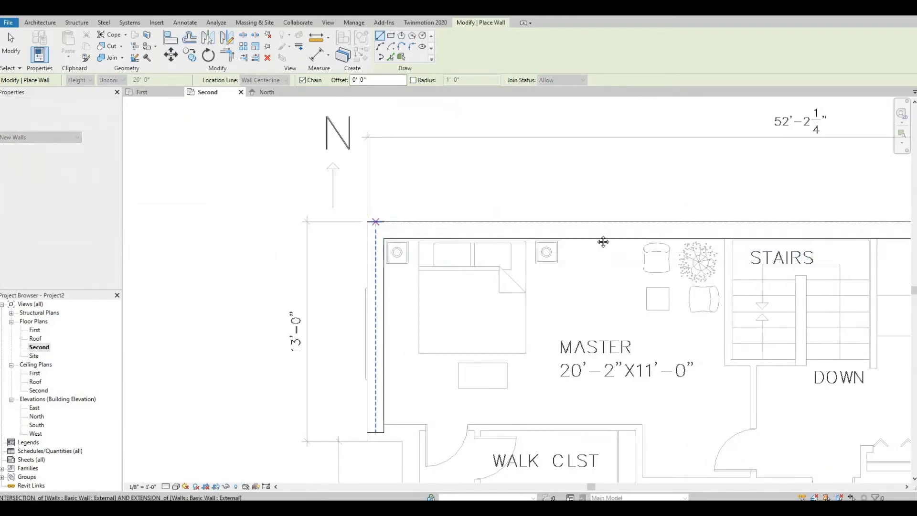
# - Trace the east exterior wall from the north wall's east end down past B2 and B4 to the southeast corner
pyautogui.scroll(-2, 556, 219)
pyautogui.moveTo(557, 219); pyautogui.dragTo(89, 191, button='middle')
pyautogui.scroll(1, 616, 195)
pyautogui.scroll(1, 601, 206)
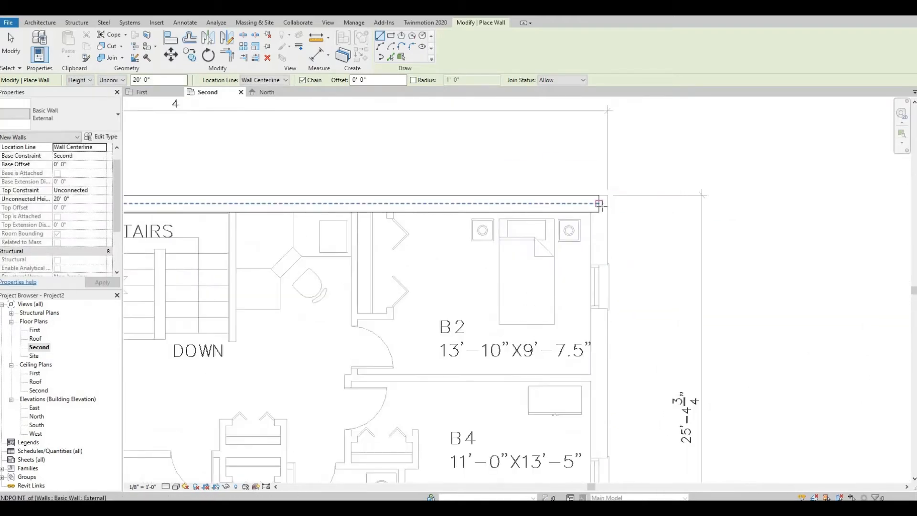
pyautogui.click(605, 205)
pyautogui.press('Escape')
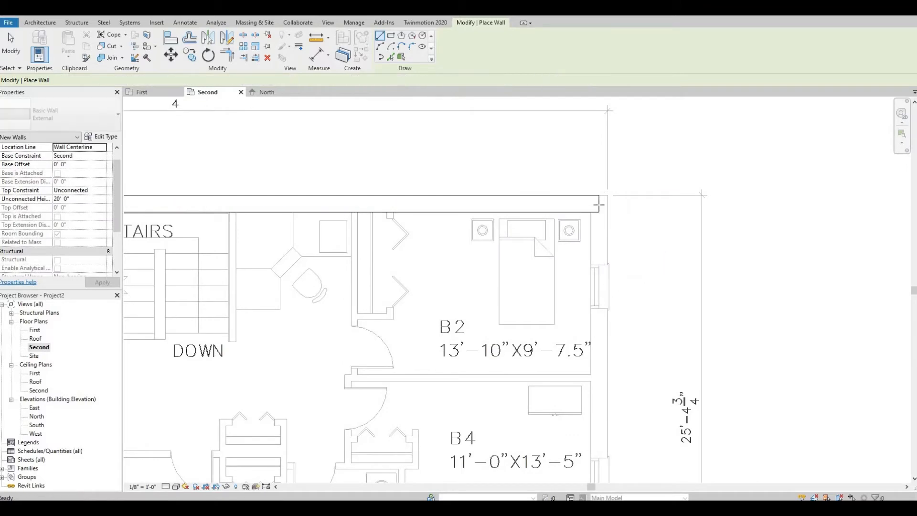
pyautogui.click(599, 205)
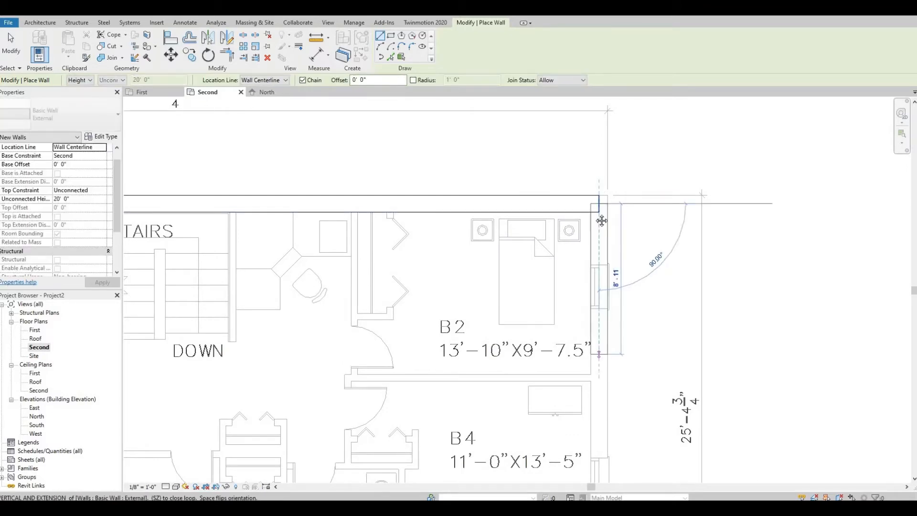
pyautogui.moveTo(601, 439); pyautogui.dragTo(599, 258, button='middle')
pyautogui.scroll(-1, 599, 258)
pyautogui.moveTo(593, 367); pyautogui.dragTo(599, 281, button='middle')
pyautogui.scroll(1, 600, 282)
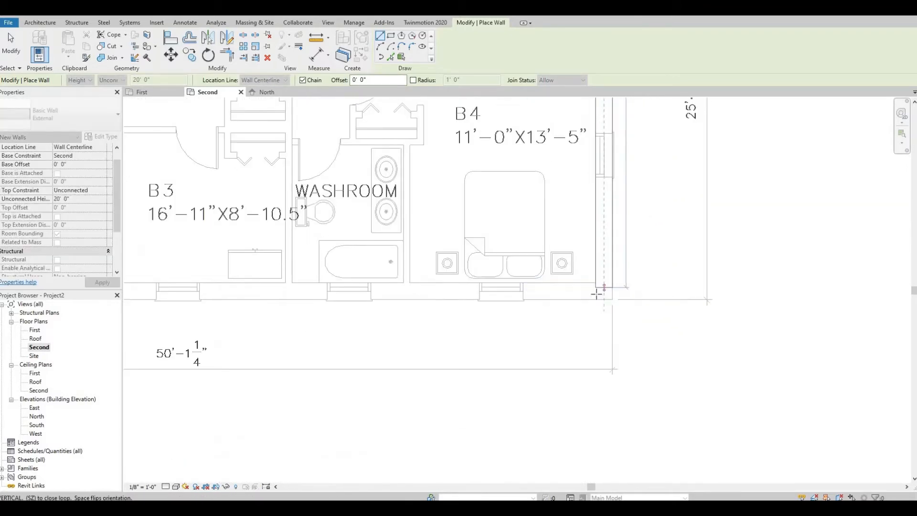
pyautogui.click(599, 292)
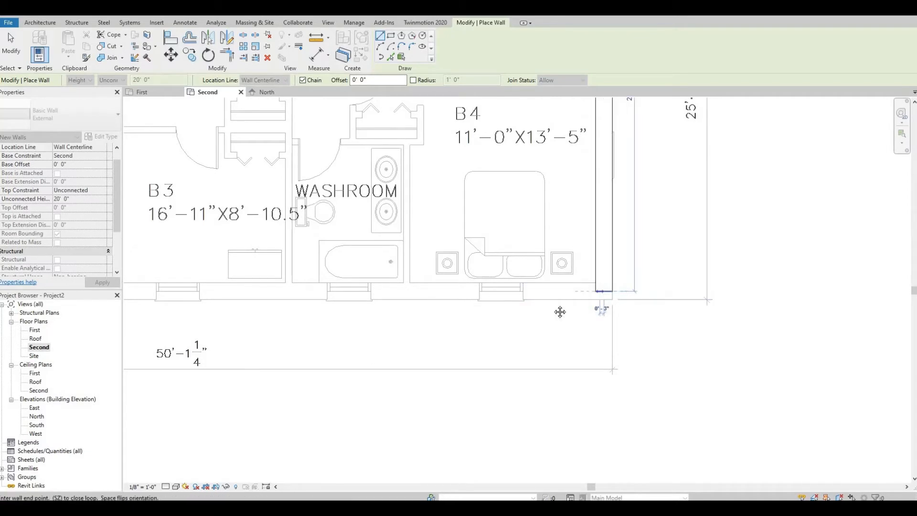
# - Continue the exterior wall along the south side to the En-suite's southwest corner
pyautogui.moveTo(332, 304); pyautogui.dragTo(529, 312, button='middle')
pyautogui.moveTo(383, 312); pyautogui.dragTo(557, 295, button='middle')
pyautogui.moveTo(370, 286); pyautogui.dragTo(556, 287, button='middle')
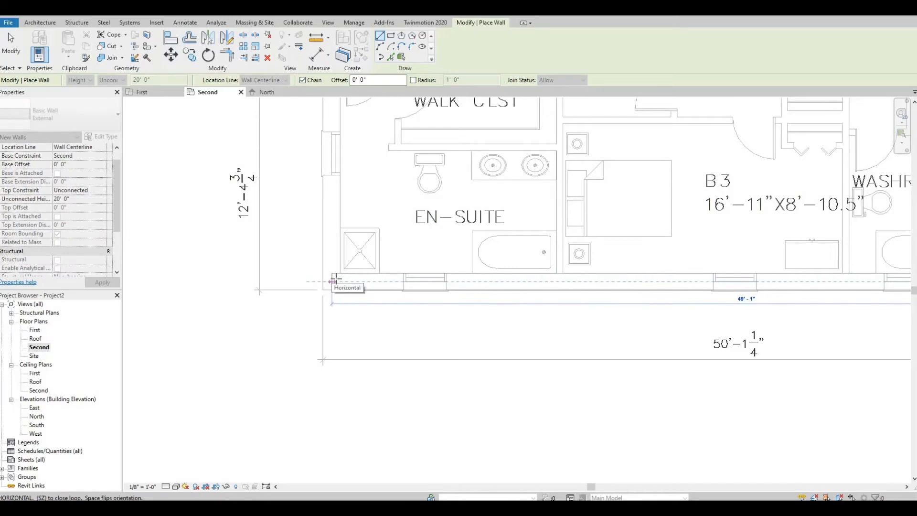
pyautogui.scroll(1, 330, 281)
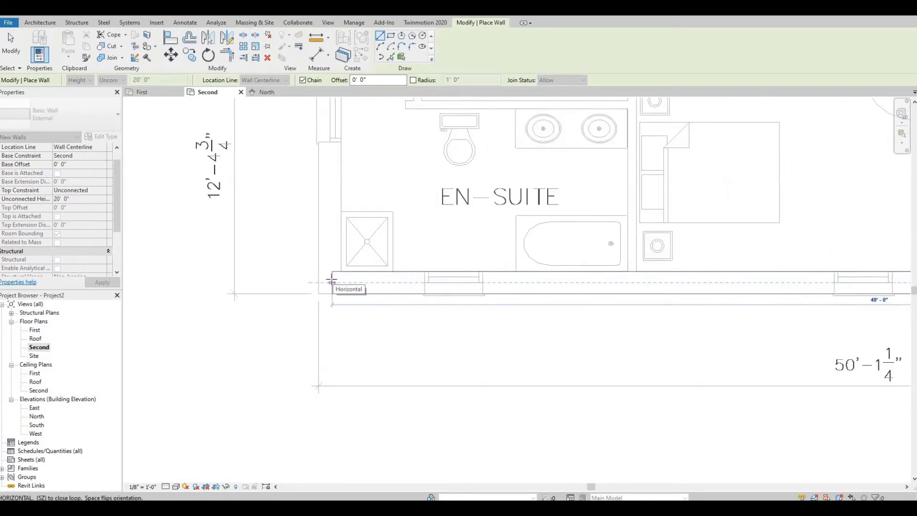
pyautogui.click(328, 283)
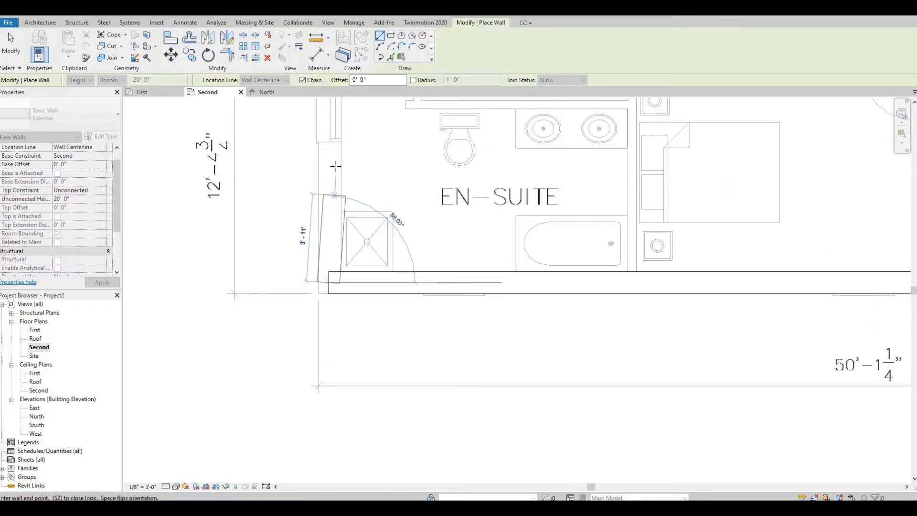
# - Trace the En-suite's west exterior wall up to the jog, join it to the Master bedroom's west wall and end the chain
pyautogui.moveTo(340, 81); pyautogui.dragTo(335, 219, button='middle')
pyautogui.scroll(-2, 329, 297)
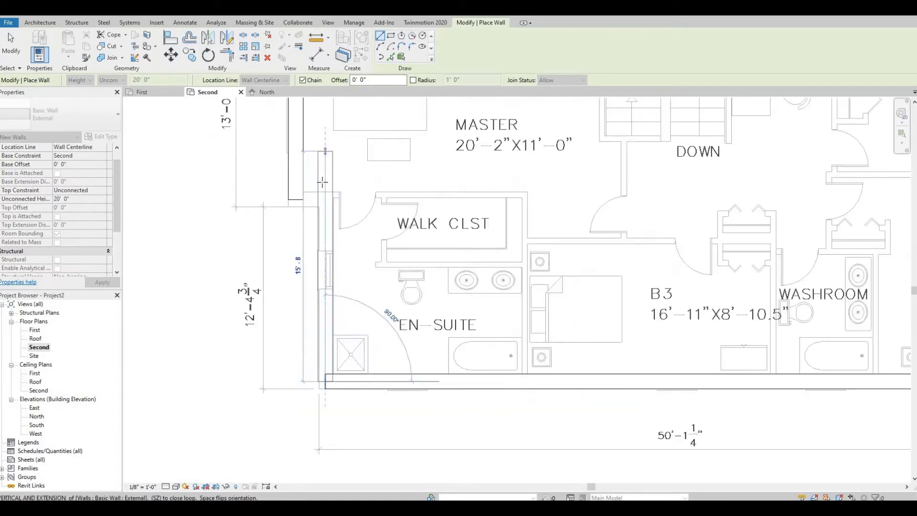
pyautogui.click(325, 199)
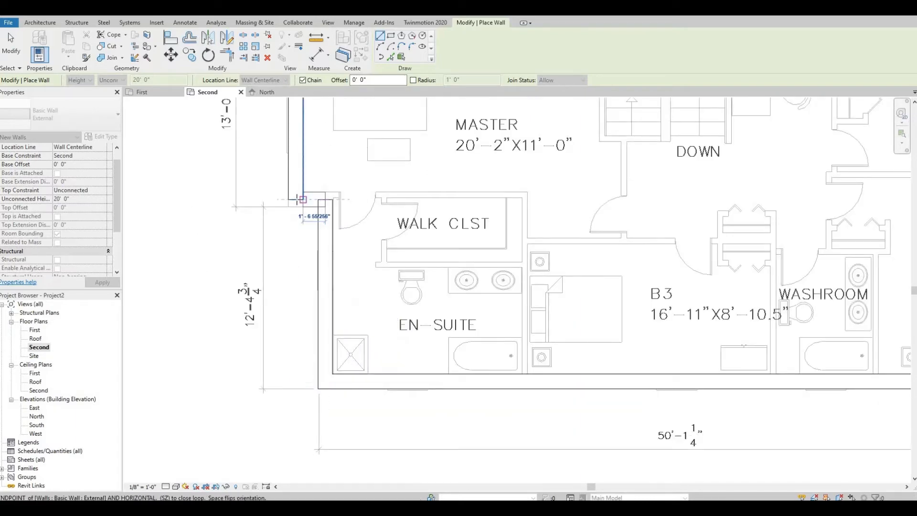
pyautogui.press('Escape')
pyautogui.scroll(-3, 385, 265)
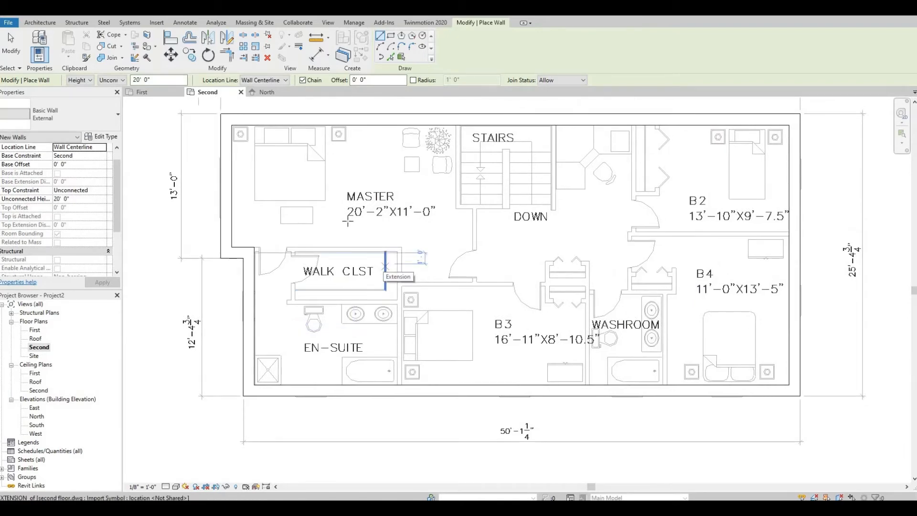
# - End the exterior wall run, restart the Wall command and set the wall type to Basic Wall interior
pyautogui.press('Escape')
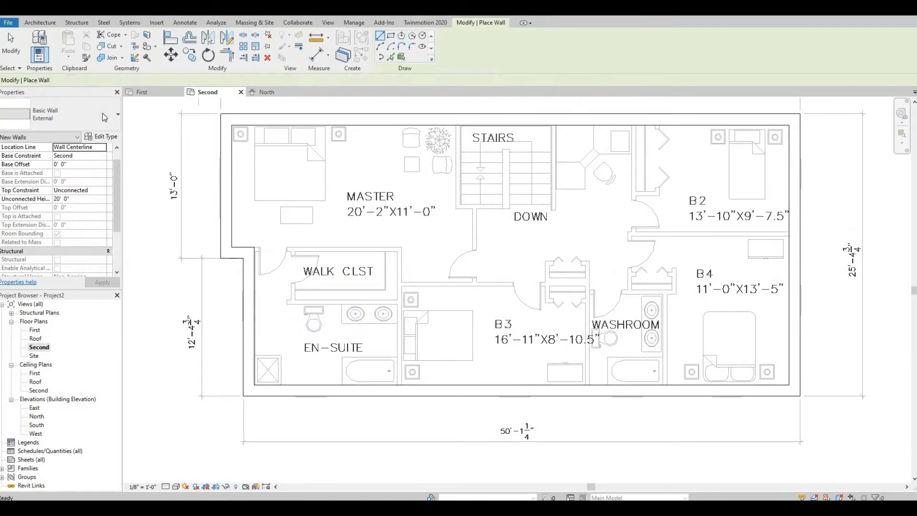
pyautogui.click(40, 38)
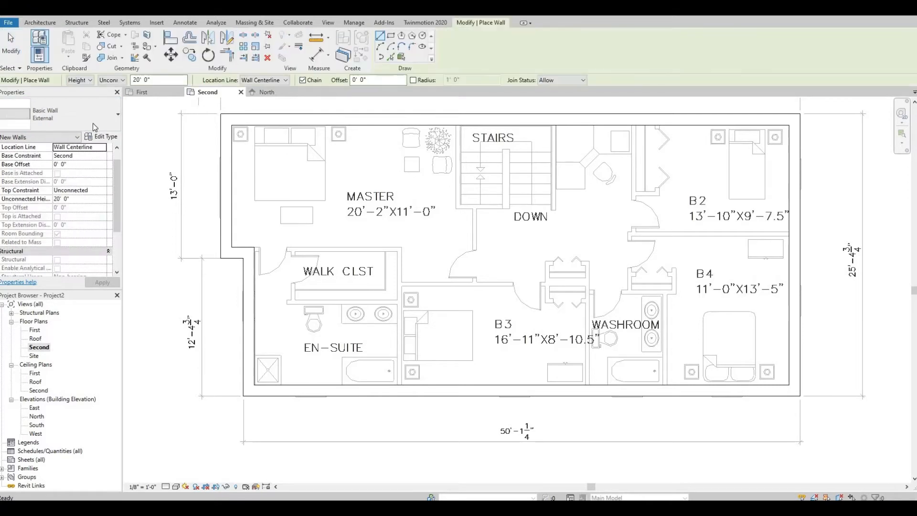
pyautogui.click(90, 117)
pyautogui.scroll(-3, 92, 277)
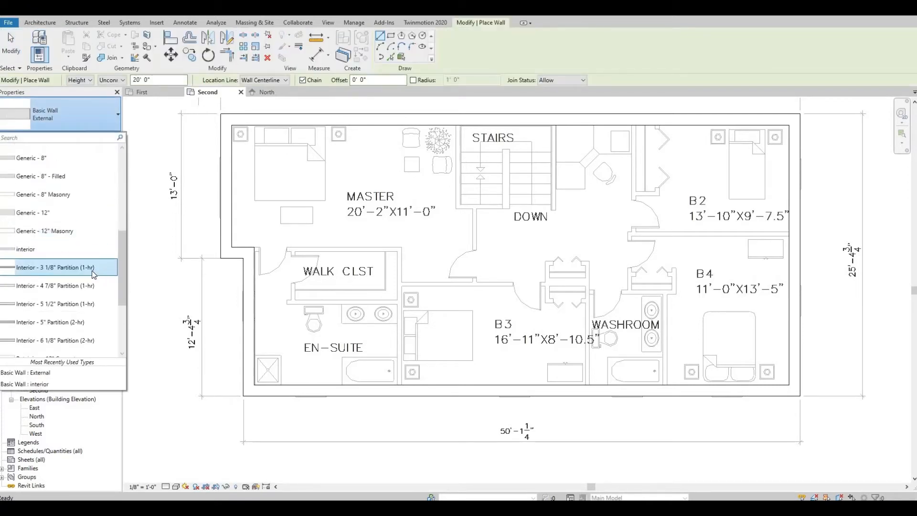
pyautogui.scroll(5, 88, 283)
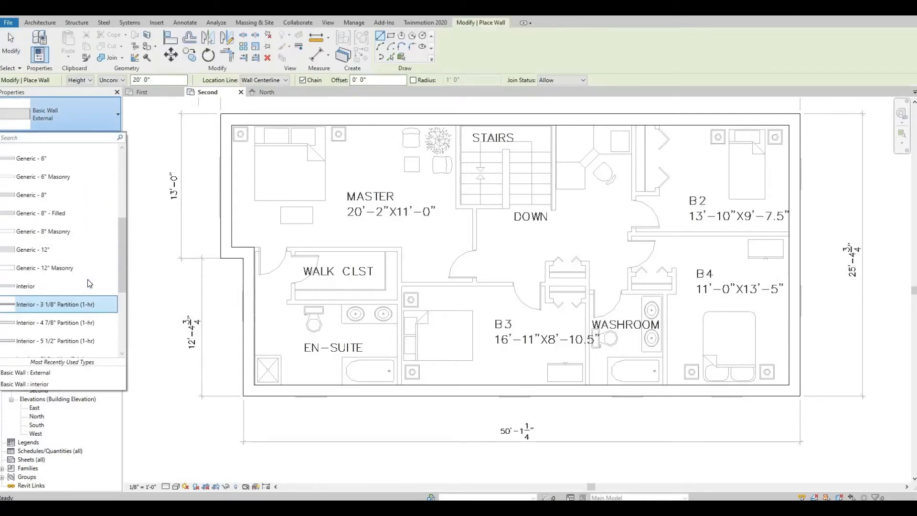
pyautogui.scroll(3, 84, 268)
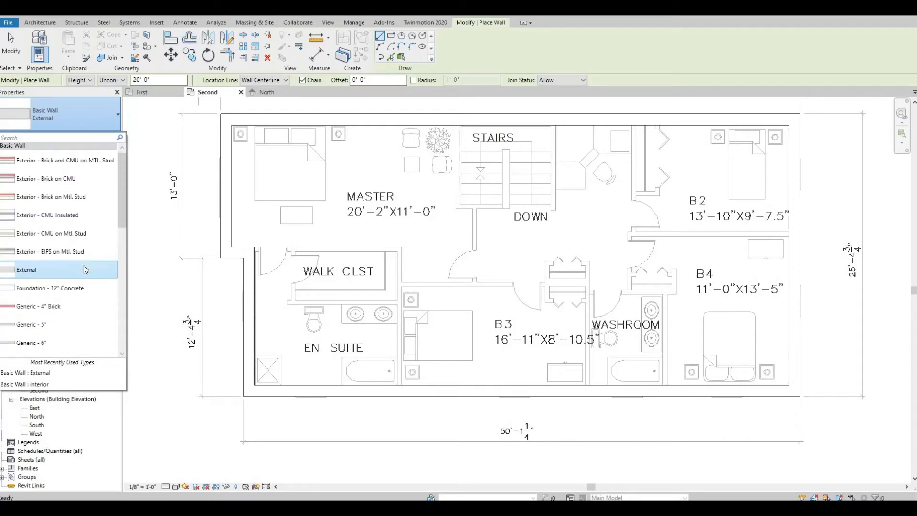
pyautogui.scroll(-5, 84, 278)
pyautogui.scroll(-3, 83, 282)
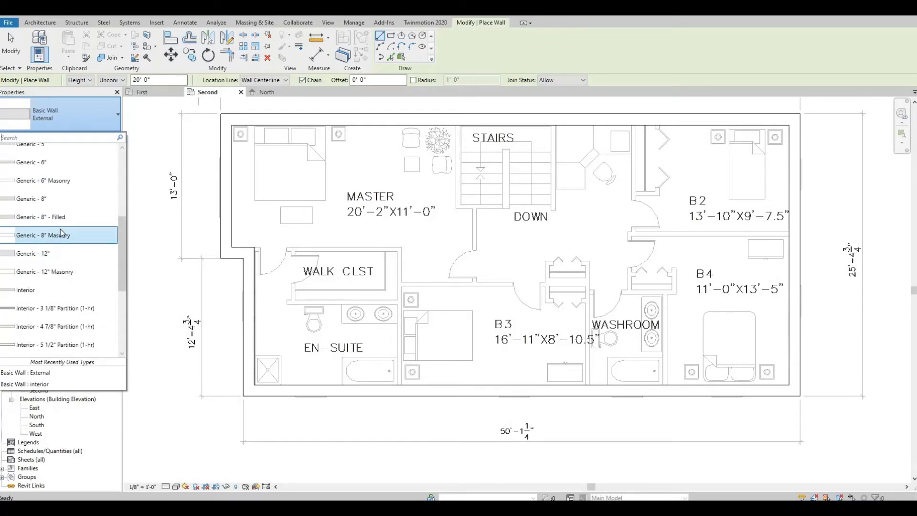
pyautogui.scroll(2, 62, 243)
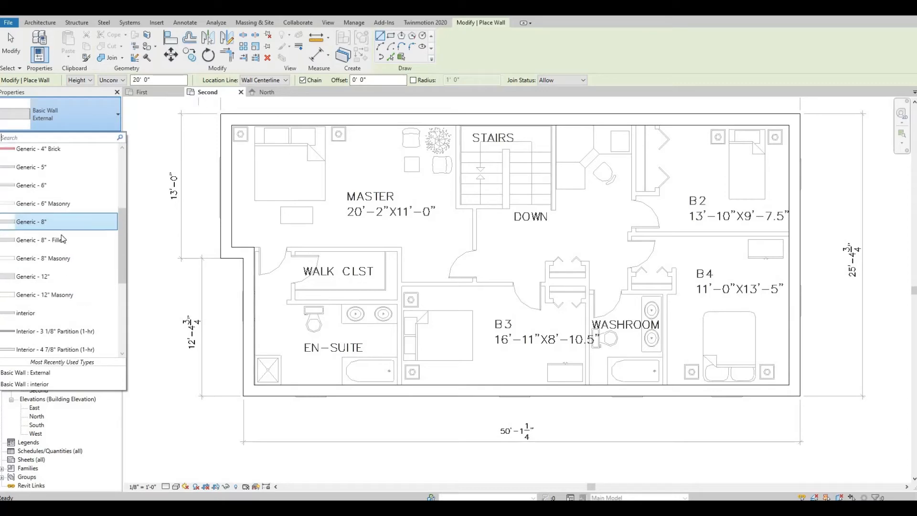
pyautogui.click(67, 314)
# - Trace the interior wall along the walk-in closet's north side, then down the closet's and En-suite's east side to the south exterior wall
pyautogui.scroll(5, 262, 248)
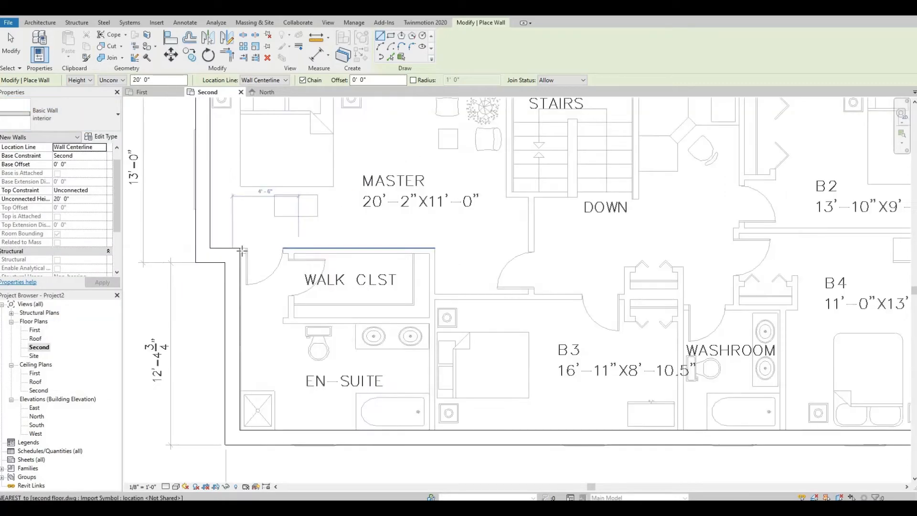
pyautogui.click(233, 249)
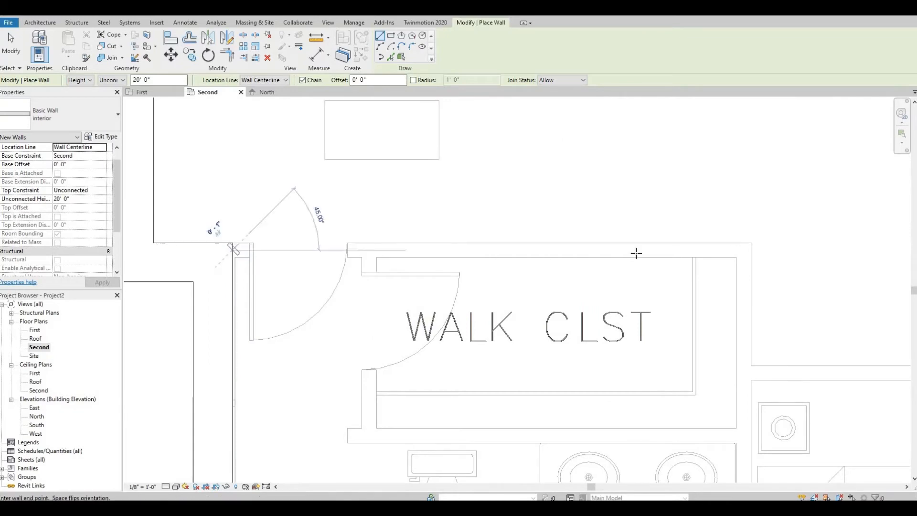
pyautogui.click(750, 290)
pyautogui.moveTo(727, 325); pyautogui.dragTo(704, 145, button='middle')
pyautogui.scroll(-1, 704, 146)
pyautogui.moveTo(726, 448); pyautogui.dragTo(696, 359, button='middle')
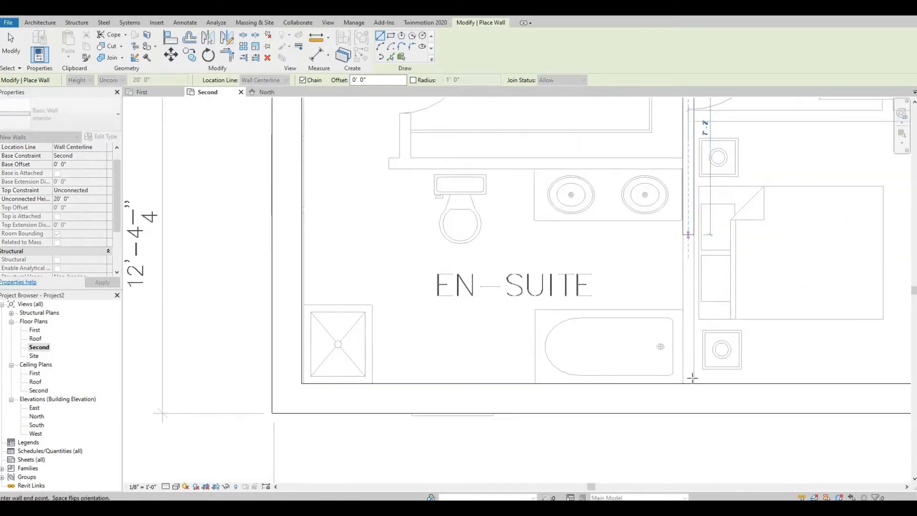
pyautogui.click(688, 384)
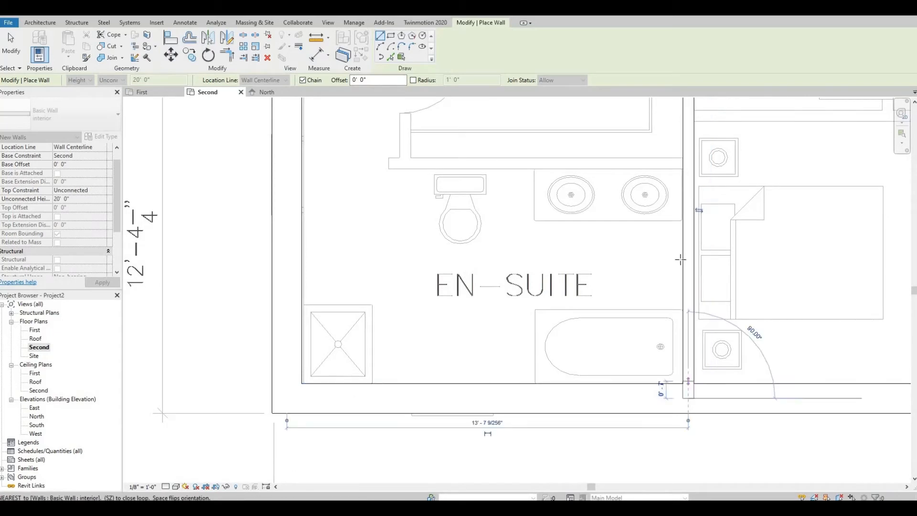
pyautogui.press('Escape')
# - Trace the interior wall between the walk-in closet and En-suite, then the closet's west wall up to its north wall
pyautogui.moveTo(679, 278); pyautogui.dragTo(676, 378, button='middle')
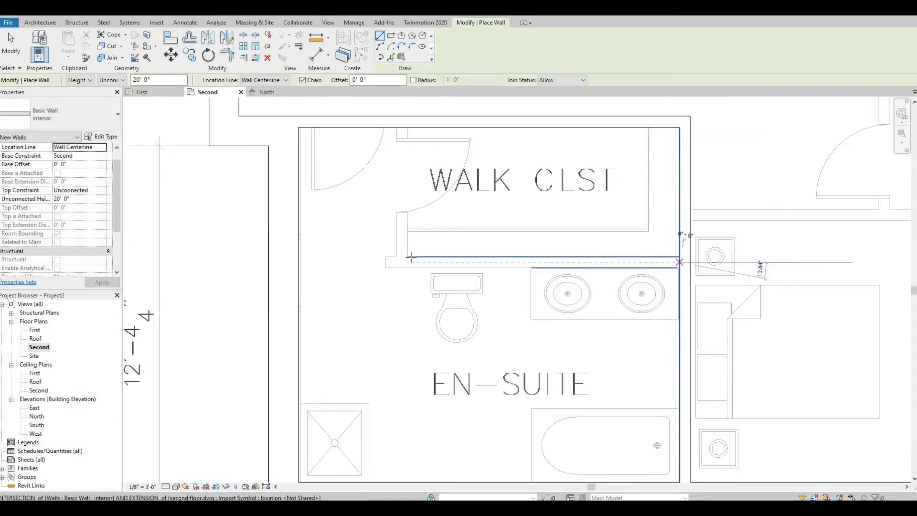
pyautogui.click(389, 259)
pyautogui.press('Escape')
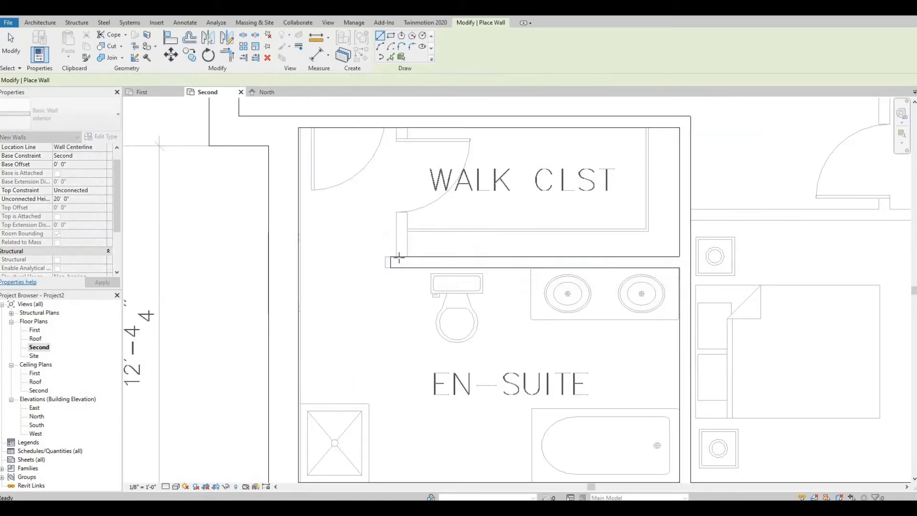
pyautogui.click(401, 257)
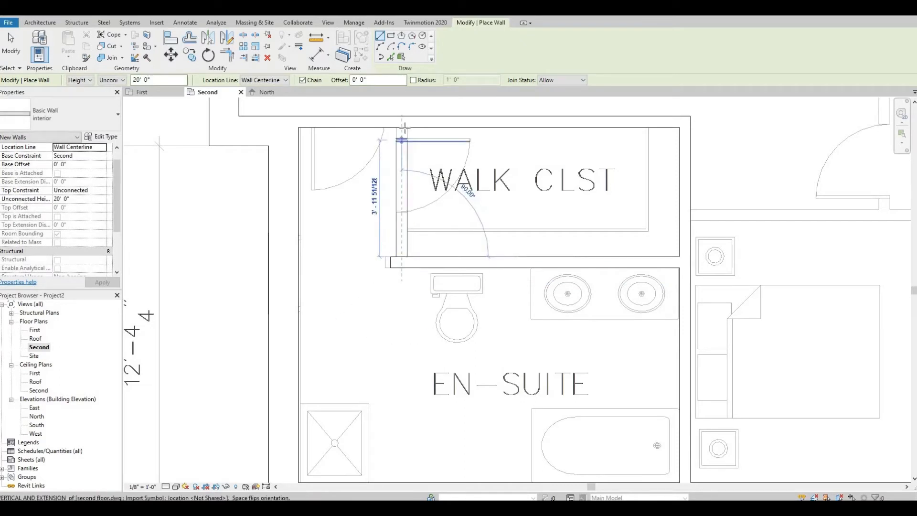
pyautogui.click(402, 129)
pyautogui.press('Escape')
pyautogui.press('Escape')
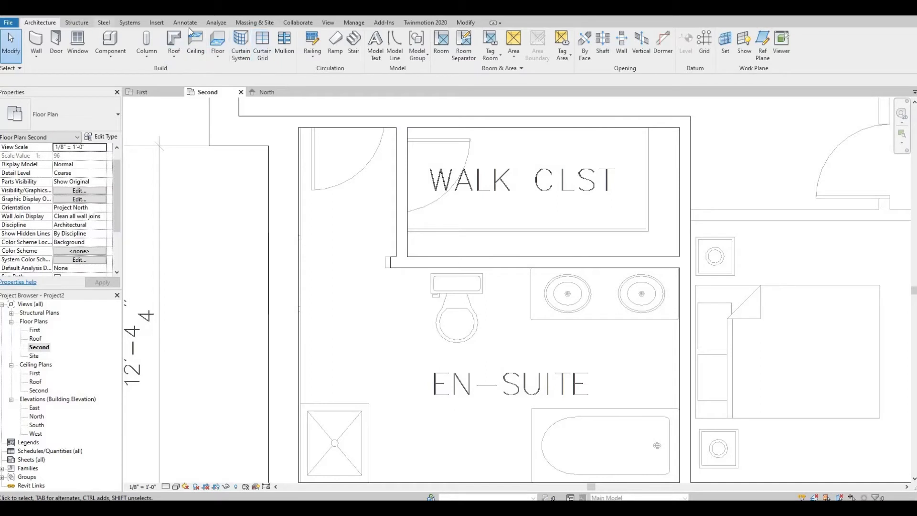
# - Align the west end of the wall between the walk-in closet and En-suite with the wall end in the imported drawing
pyautogui.click(465, 22)
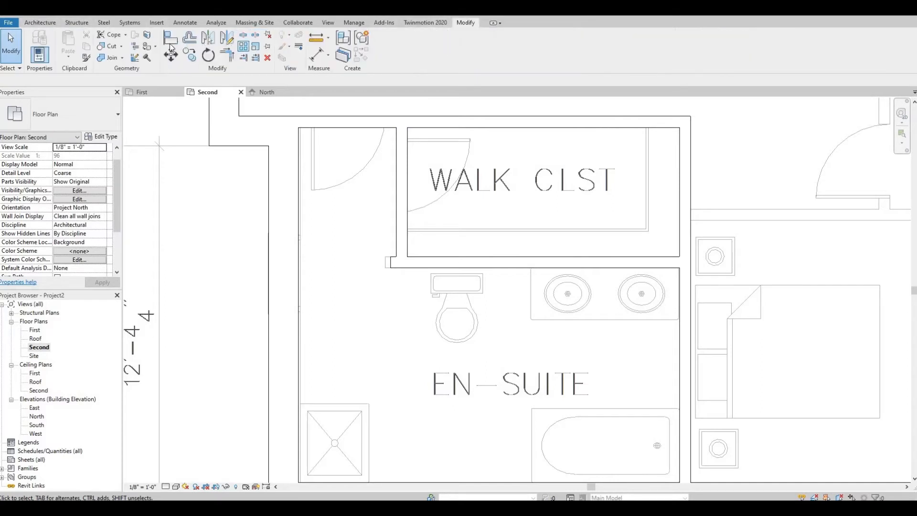
pyautogui.press('a')
pyautogui.press('l')
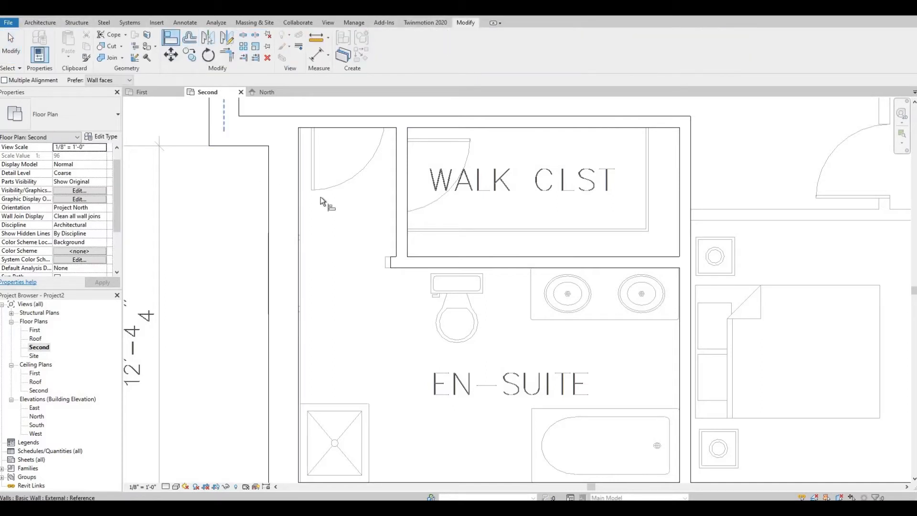
pyautogui.scroll(2, 381, 258)
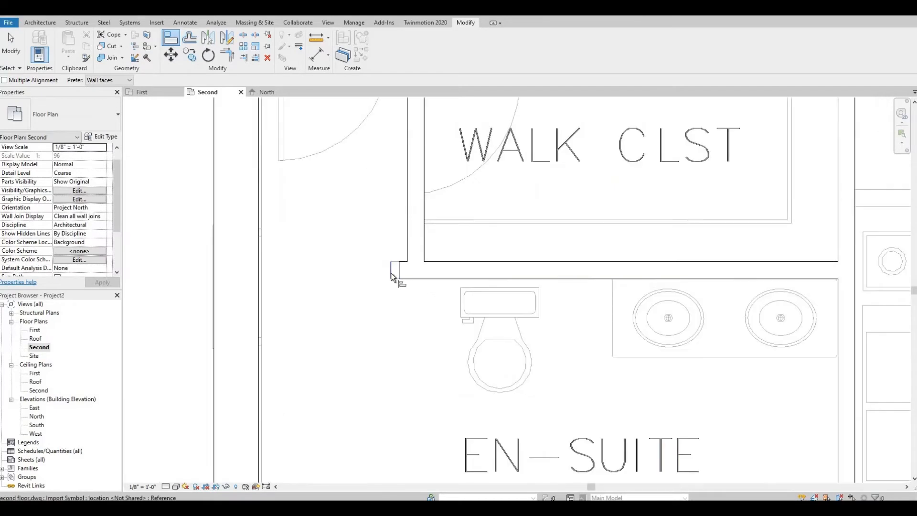
pyautogui.click(398, 271)
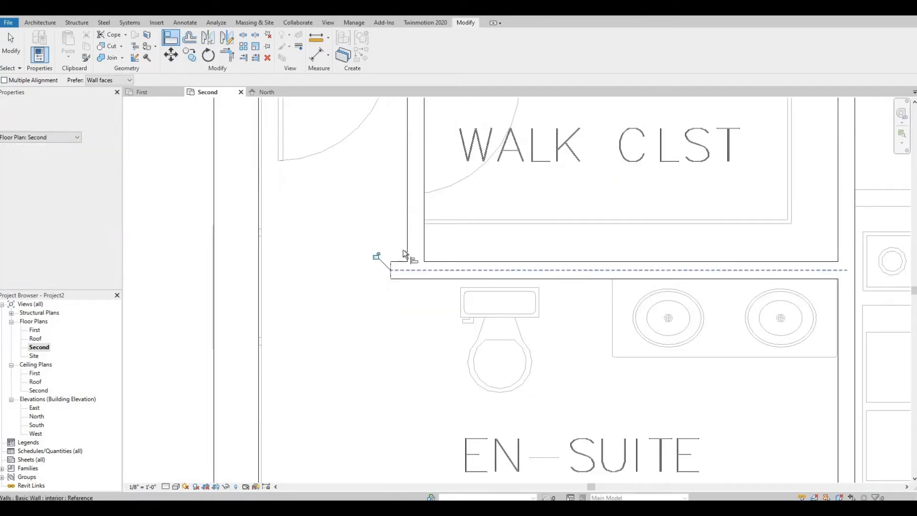
pyautogui.scroll(-2, 387, 216)
pyautogui.moveTo(523, 229); pyautogui.dragTo(341, 259, button='middle')
pyautogui.scroll(-3, 341, 259)
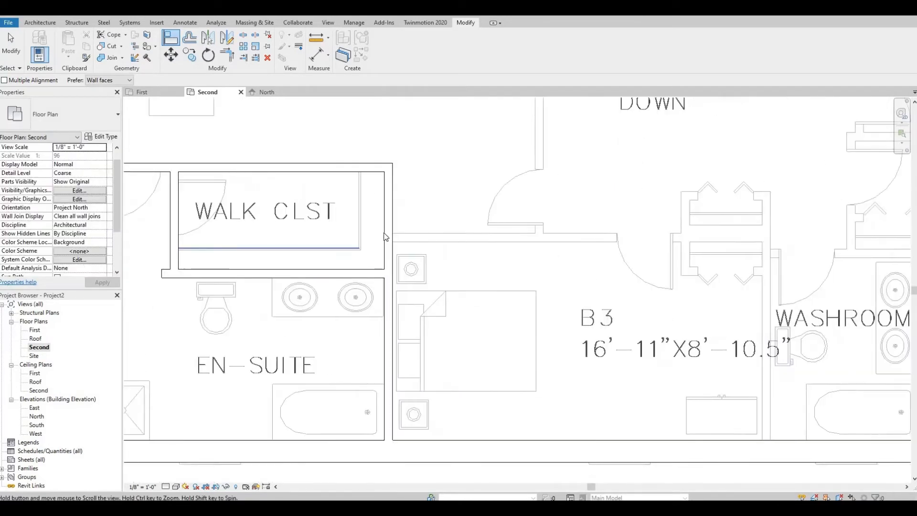
pyautogui.press('Escape')
pyautogui.press('Escape')
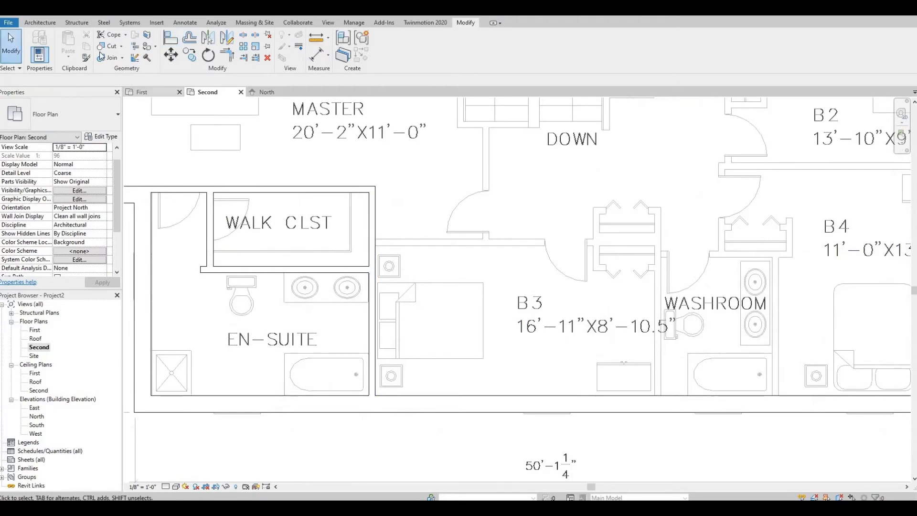
# - Trace B3's north wall east to its closet, then the closet's west side about 1'-6" down and its south side about 3'-7" across
pyautogui.click(44, 23)
pyautogui.click(42, 38)
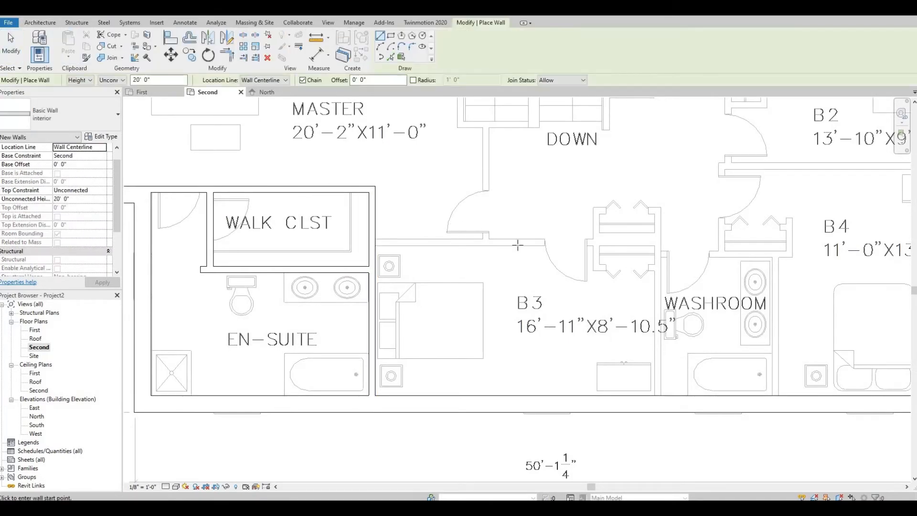
pyautogui.scroll(1, 483, 246)
pyautogui.scroll(2, 408, 248)
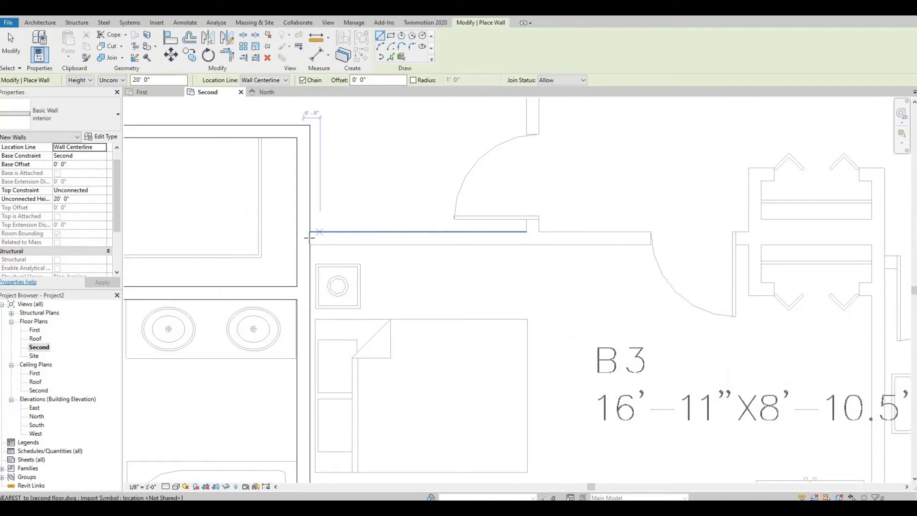
pyautogui.click(652, 237)
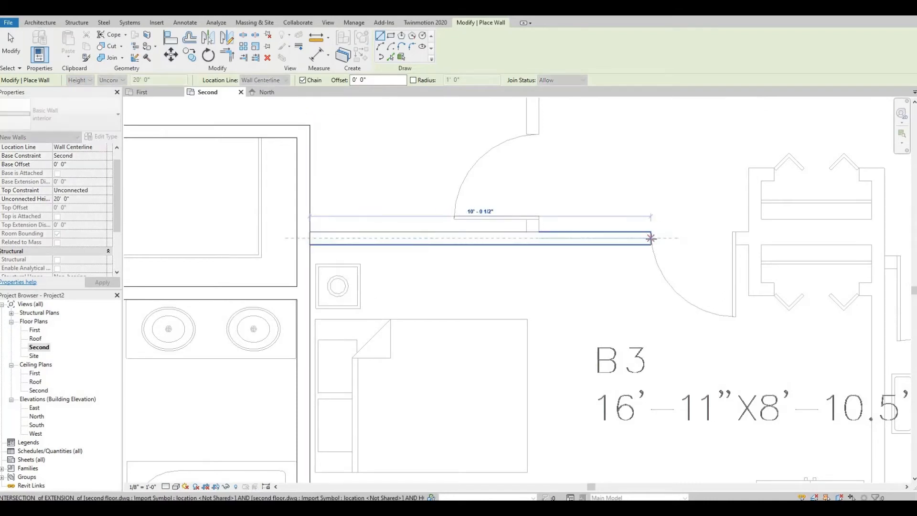
pyautogui.click(755, 237)
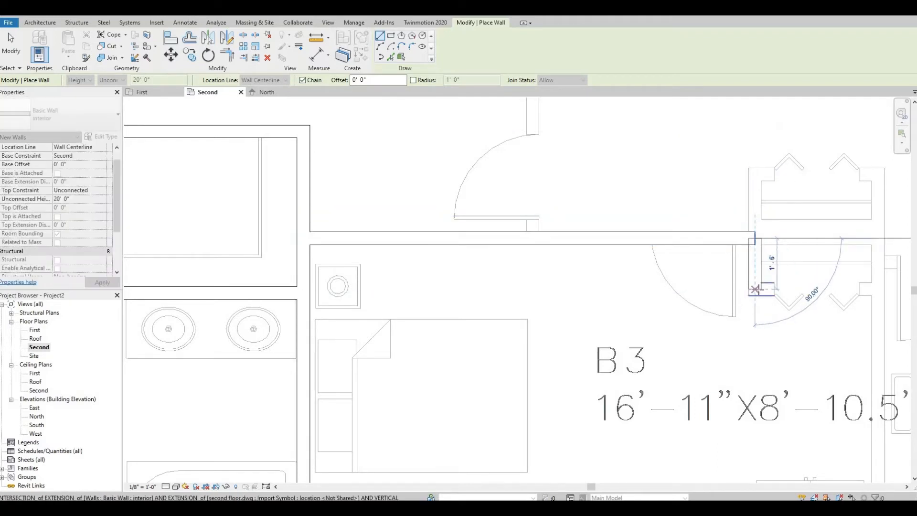
pyautogui.click(755, 289)
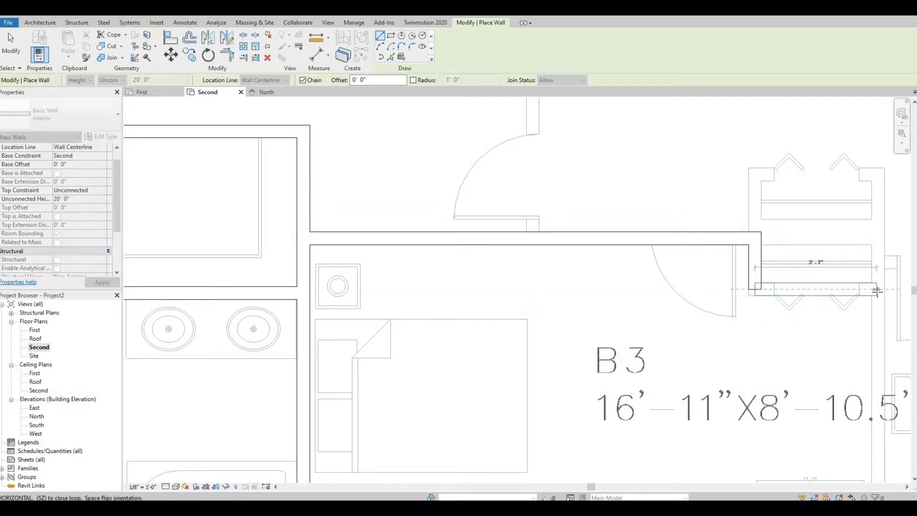
pyautogui.click(877, 289)
pyautogui.press('Escape')
pyautogui.moveTo(877, 290); pyautogui.dragTo(672, 295, button='middle')
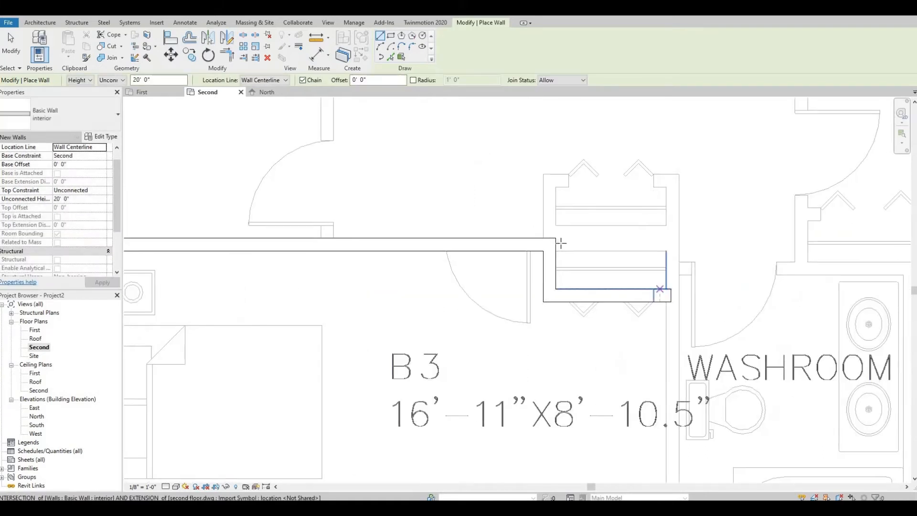
# - Trace the hallway closet's west side about 1'-8 1/4" up, its north side about 3'-7" across and the B3–Washroom wall down to the south exterior wall
pyautogui.click(551, 237)
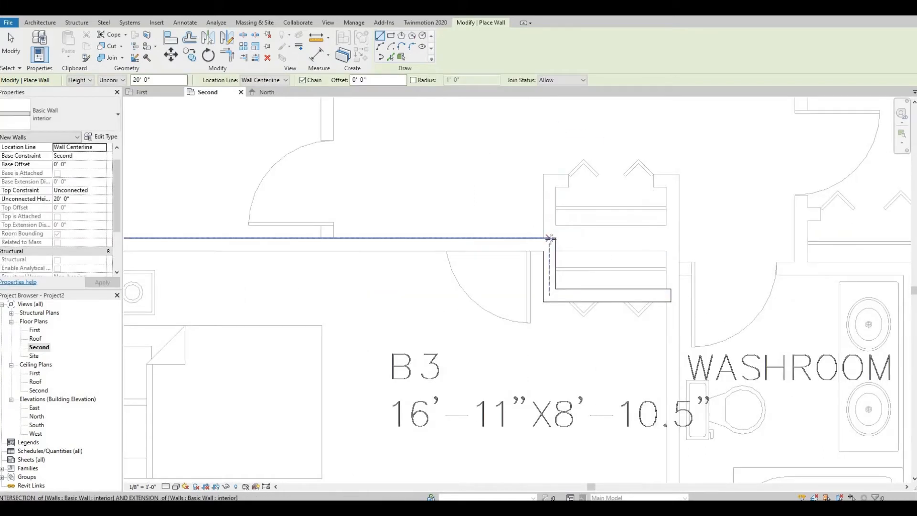
pyautogui.click(553, 225)
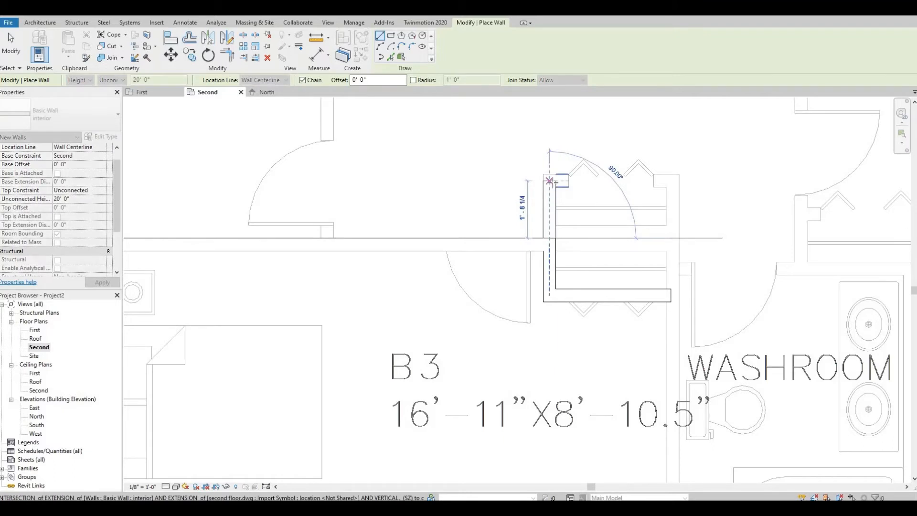
pyautogui.click(670, 182)
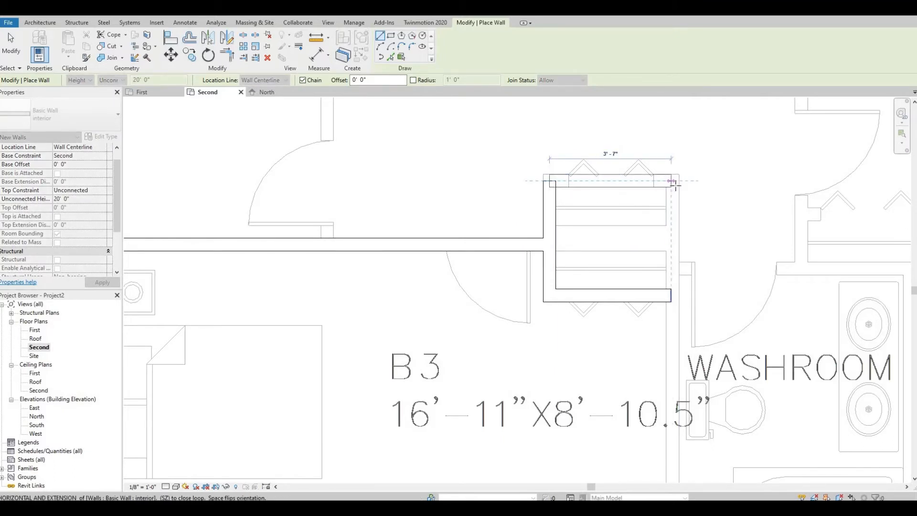
pyautogui.click(672, 181)
pyautogui.moveTo(688, 333); pyautogui.dragTo(650, 214, button='middle')
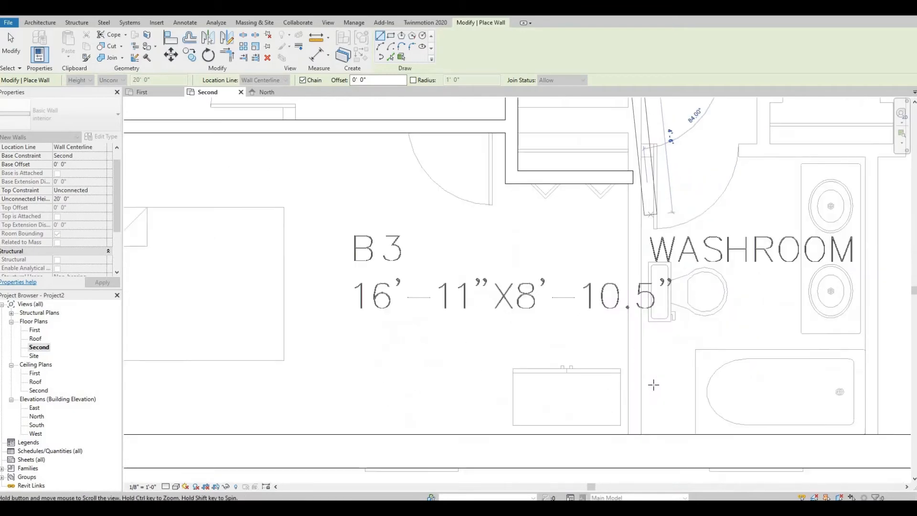
pyautogui.click(633, 433)
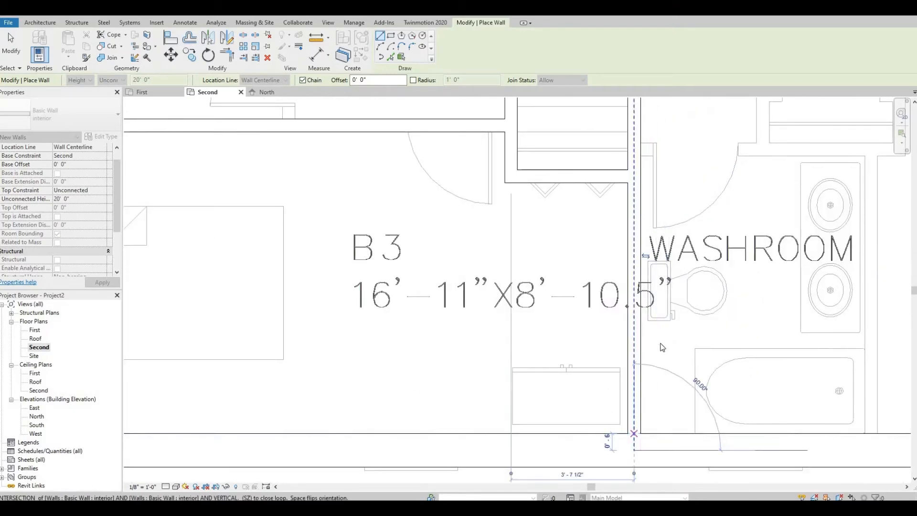
pyautogui.press('Escape')
# - Trace the interior wall between the Washroom and B4, starting at the south exterior wall
pyautogui.scroll(-1, 652, 337)
pyautogui.moveTo(616, 345); pyautogui.dragTo(547, 380, button='middle')
pyautogui.moveTo(644, 266); pyautogui.dragTo(537, 304, button='middle')
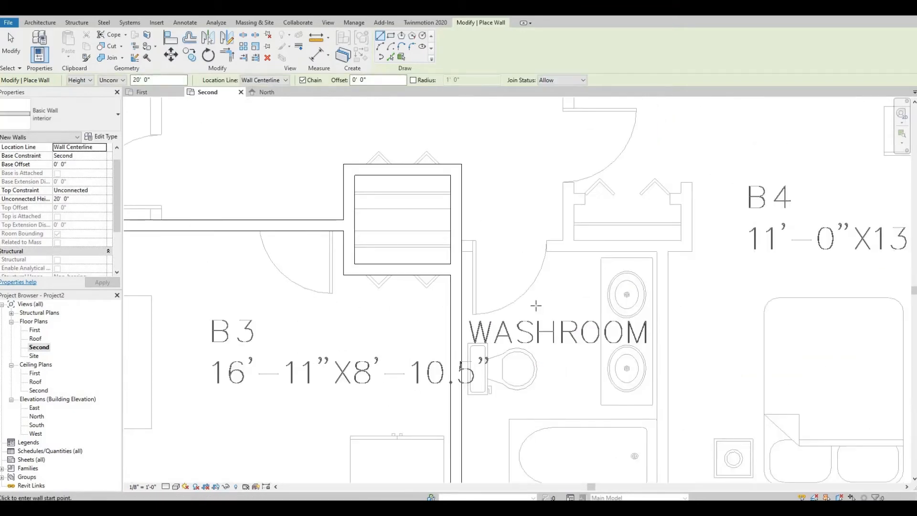
pyautogui.moveTo(633, 340); pyautogui.dragTo(634, 292, button='middle')
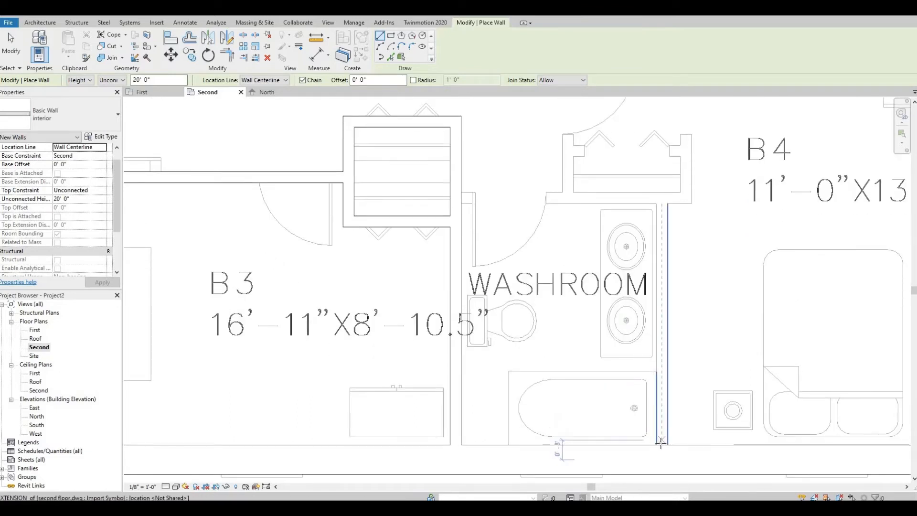
# - Draw interior walls along the east and north sides of the washroom, joining the existing B3 closet wall
pyautogui.click(661, 298)
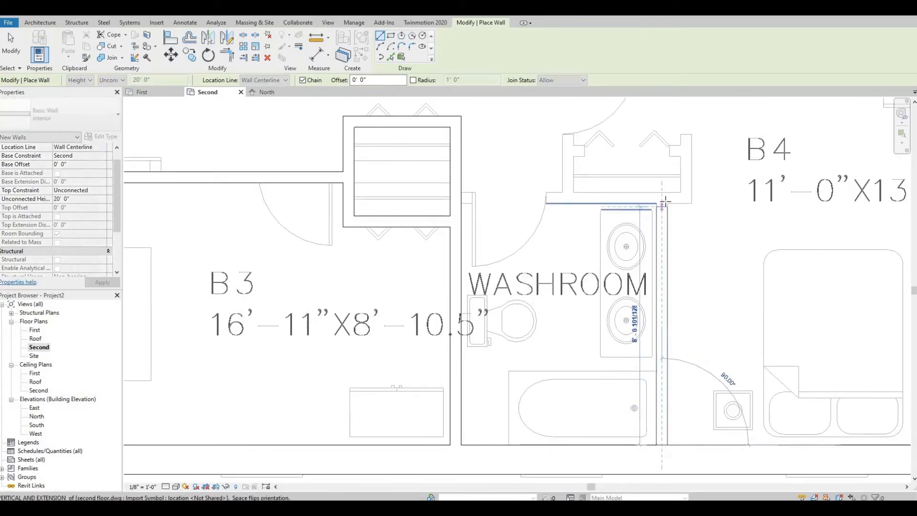
pyautogui.click(619, 201)
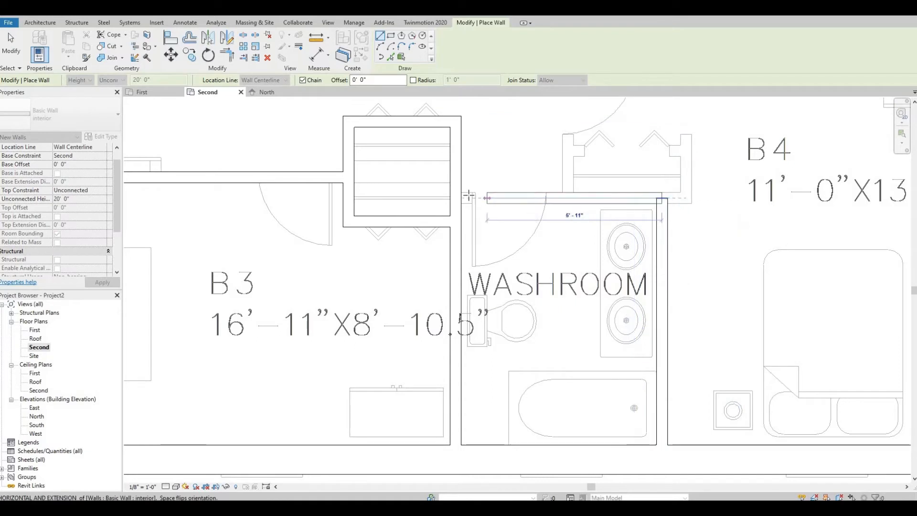
pyautogui.click(464, 195)
pyautogui.press('Escape')
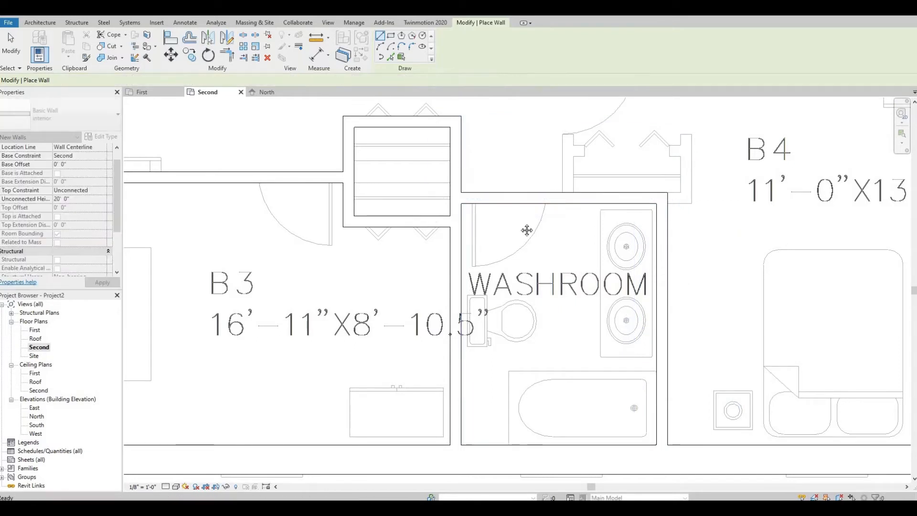
# - Draw the B4 closet's short east side wall and its front wall, about 3'-10" long, over the imported plan
pyautogui.moveTo(570, 164); pyautogui.dragTo(513, 191, button='middle')
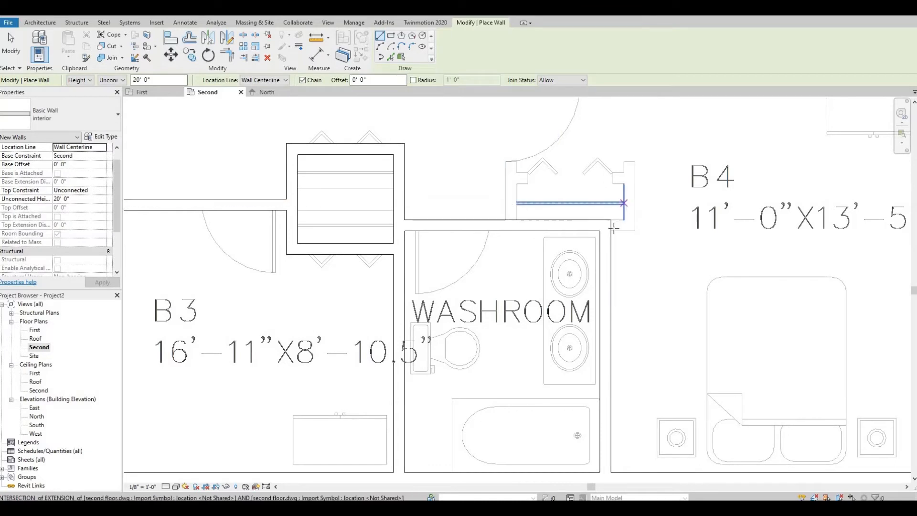
pyautogui.click(629, 226)
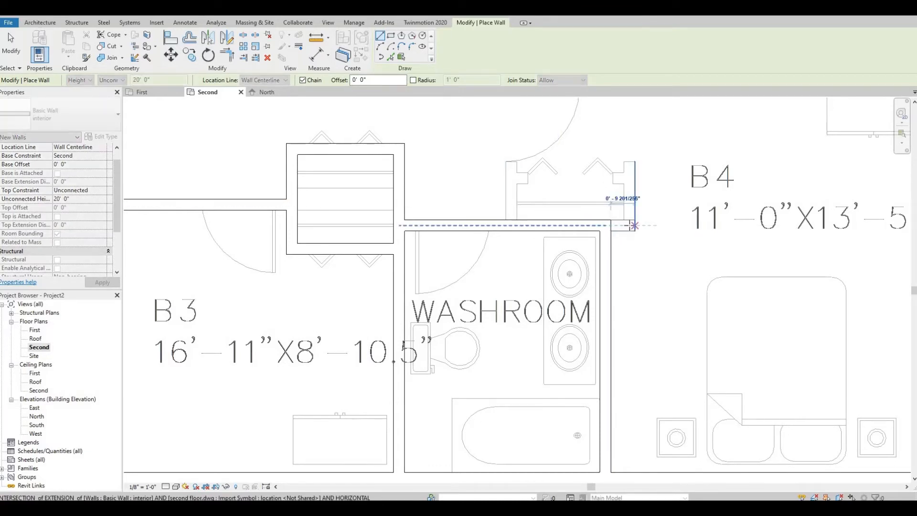
pyautogui.click(629, 178)
pyautogui.press('Escape')
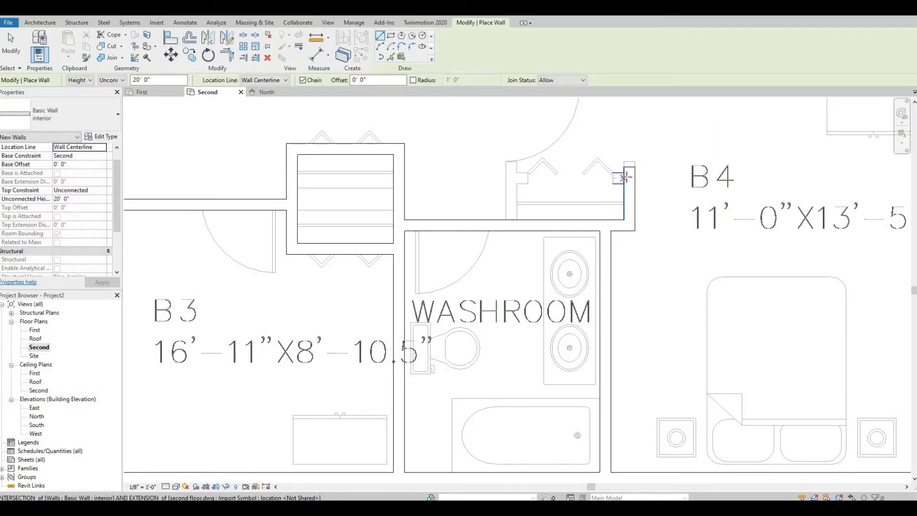
pyautogui.click(629, 177)
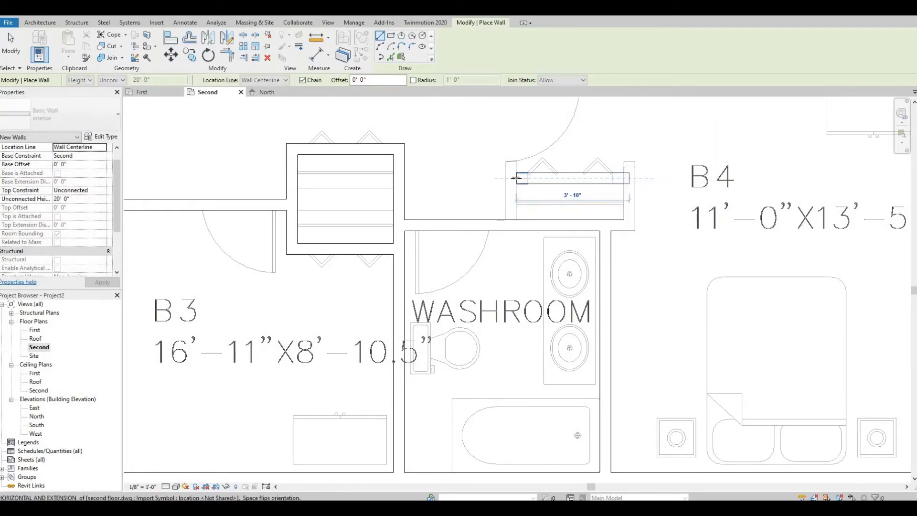
pyautogui.click(516, 178)
pyautogui.press('Escape')
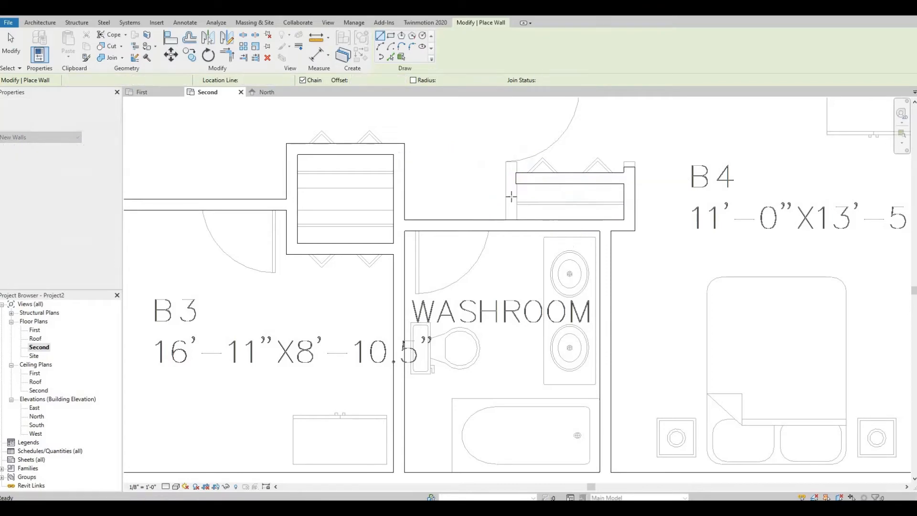
# - Draw an interior wall about 5'-0" up B4's west side, continuing about 14'-4" between B2 and B4 to the exterior wall
pyautogui.click(510, 220)
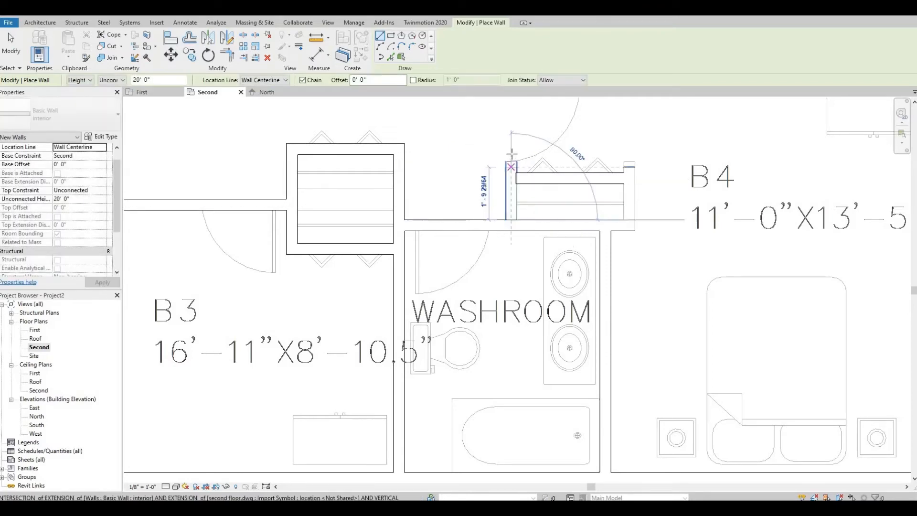
pyautogui.scroll(-1, 512, 155)
pyautogui.moveTo(512, 155); pyautogui.dragTo(516, 323, button='middle')
pyautogui.scroll(-1, 511, 264)
pyautogui.scroll(2, 512, 260)
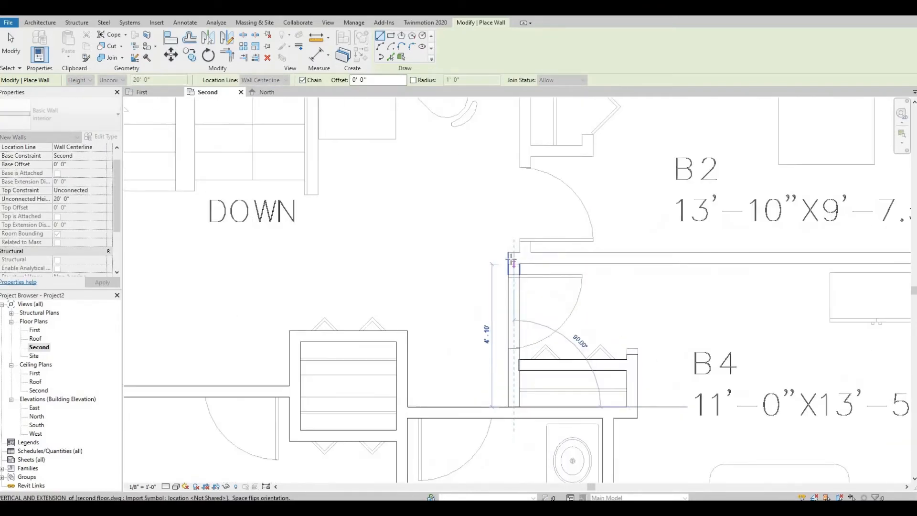
pyautogui.click(511, 258)
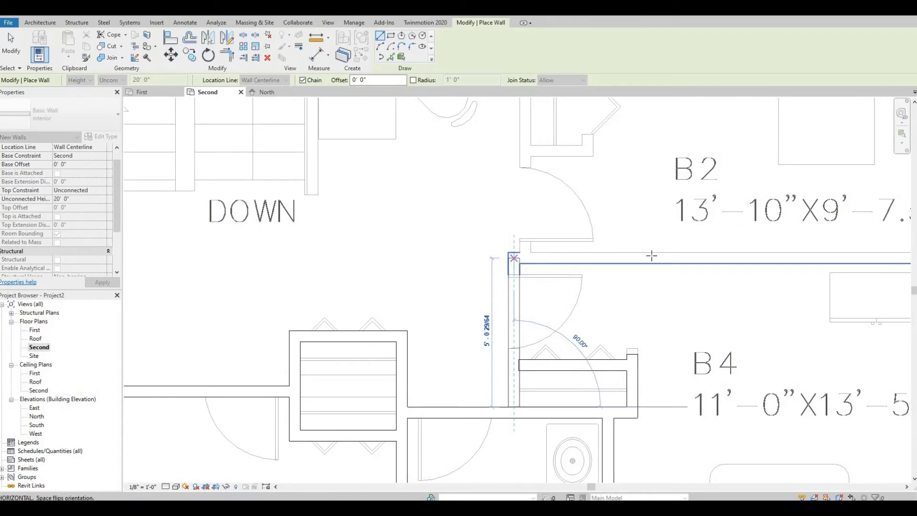
pyautogui.moveTo(643, 229); pyautogui.dragTo(427, 205, button='middle')
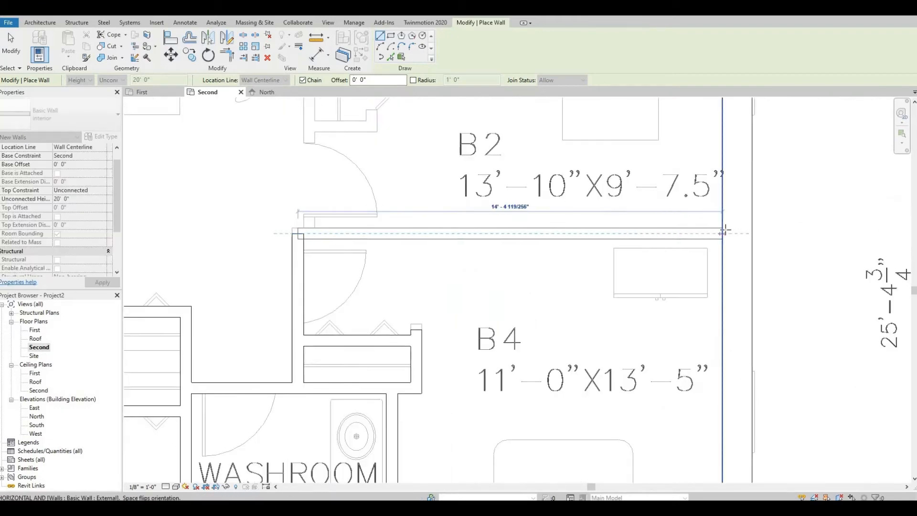
pyautogui.click(725, 229)
pyautogui.press('Escape')
# - Align the free end of the B4 closet's side wall with the end line in the imported plan
pyautogui.moveTo(333, 304); pyautogui.dragTo(413, 272, button='middle')
pyautogui.press('Escape')
pyautogui.scroll(2, 487, 298)
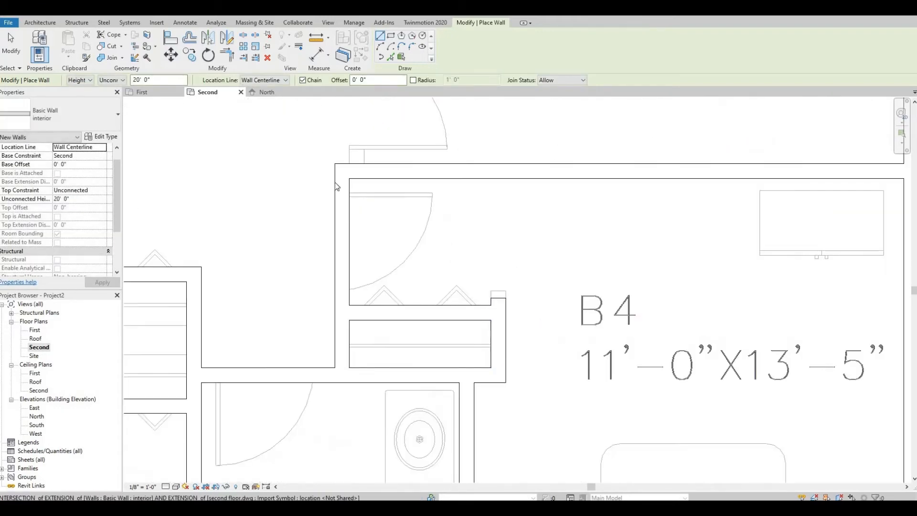
pyautogui.press('Escape')
pyautogui.click(465, 23)
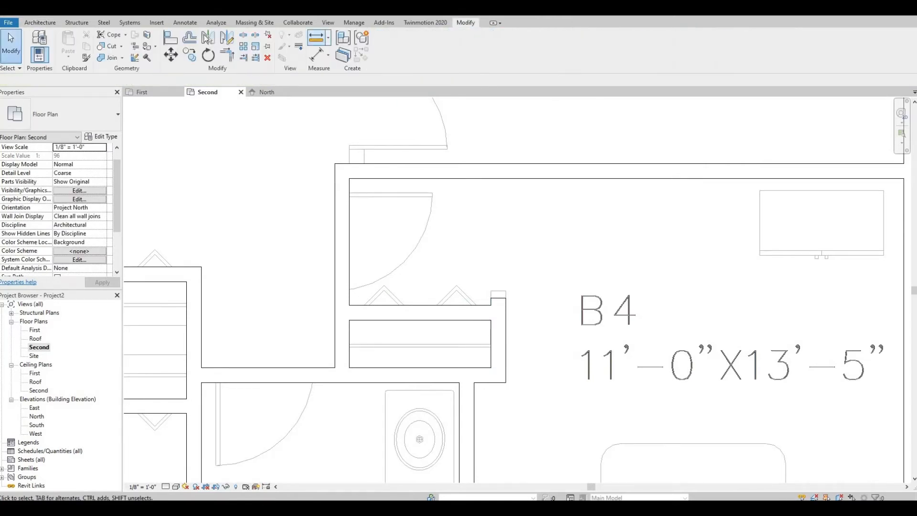
pyautogui.press('a')
pyautogui.press('l')
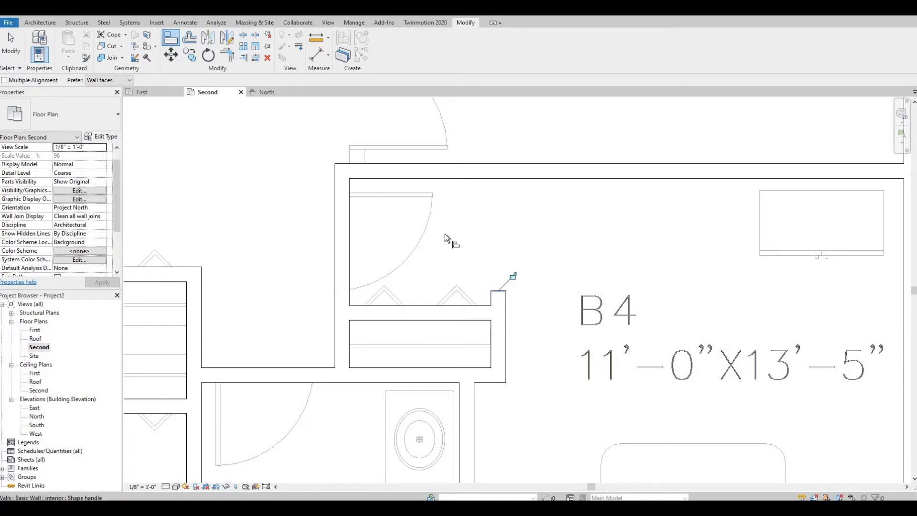
# - Draw B2's west interior wall, about 9'-7 1/2" long, from the B2/B4 dividing wall to the north exterior wall
pyautogui.scroll(-2, 491, 322)
pyautogui.moveTo(454, 258); pyautogui.dragTo(474, 368, button='middle')
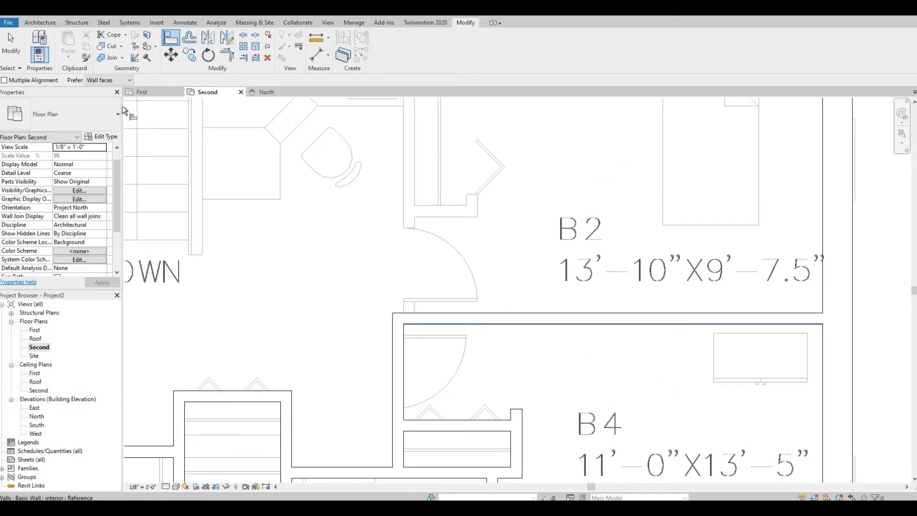
pyautogui.click(41, 24)
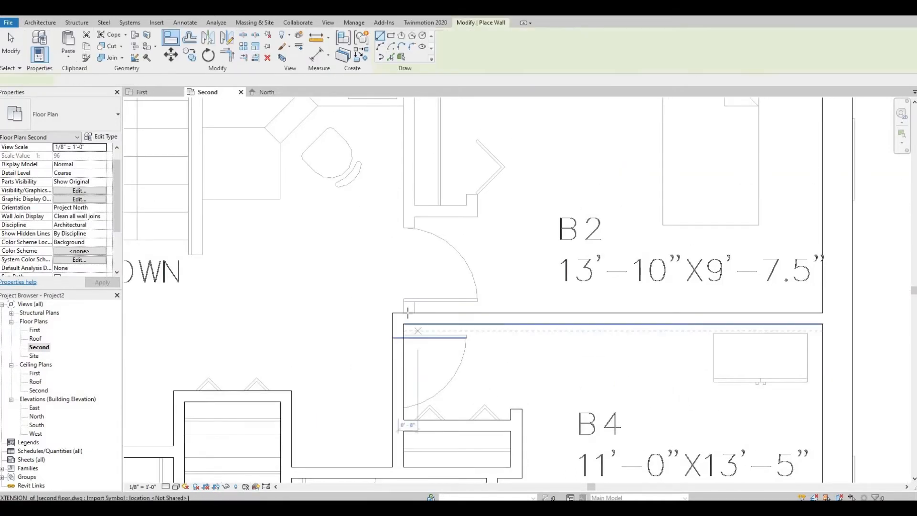
pyautogui.click(409, 313)
pyautogui.moveTo(414, 218); pyautogui.dragTo(420, 340, button='middle')
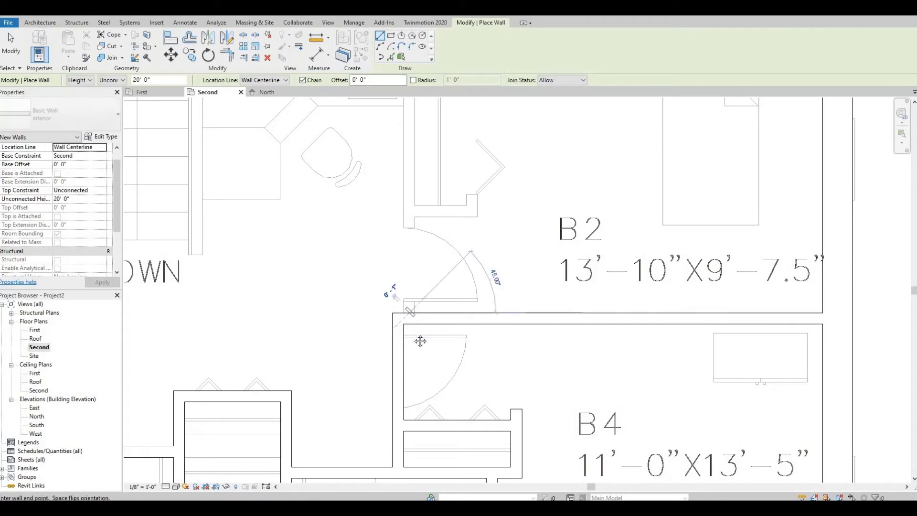
pyautogui.scroll(-1, 420, 340)
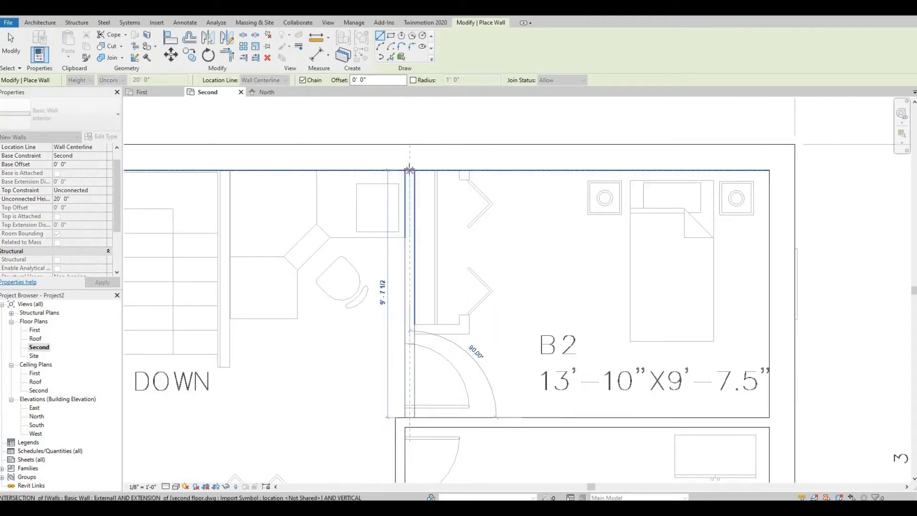
pyautogui.click(410, 169)
pyautogui.press('Escape')
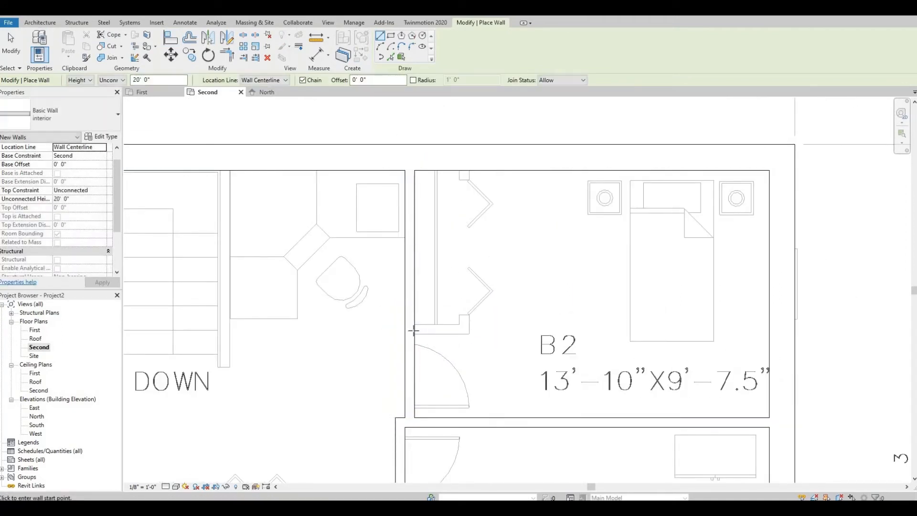
# - Draw the B2 closet's side wall, about 2'-4" long, and its front wall up to the exterior wall
pyautogui.click(410, 329)
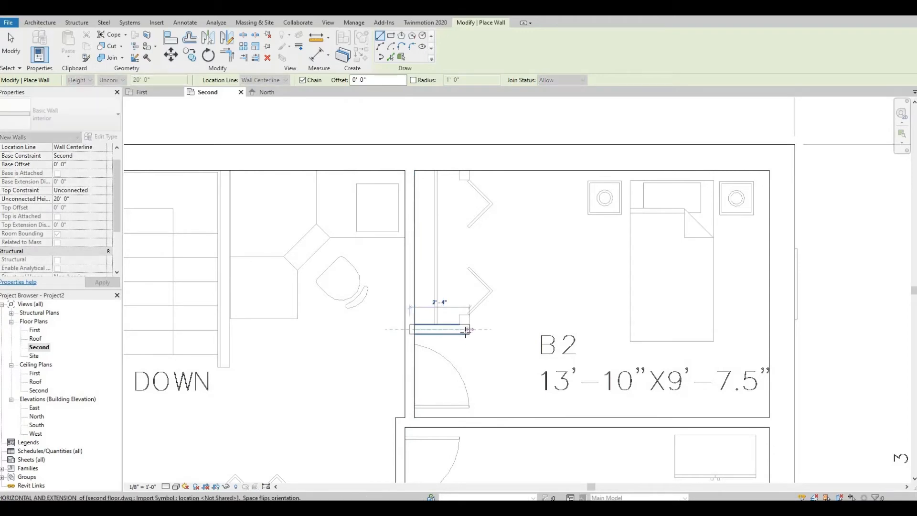
pyautogui.click(466, 198)
pyautogui.click(463, 171)
pyautogui.press('Escape')
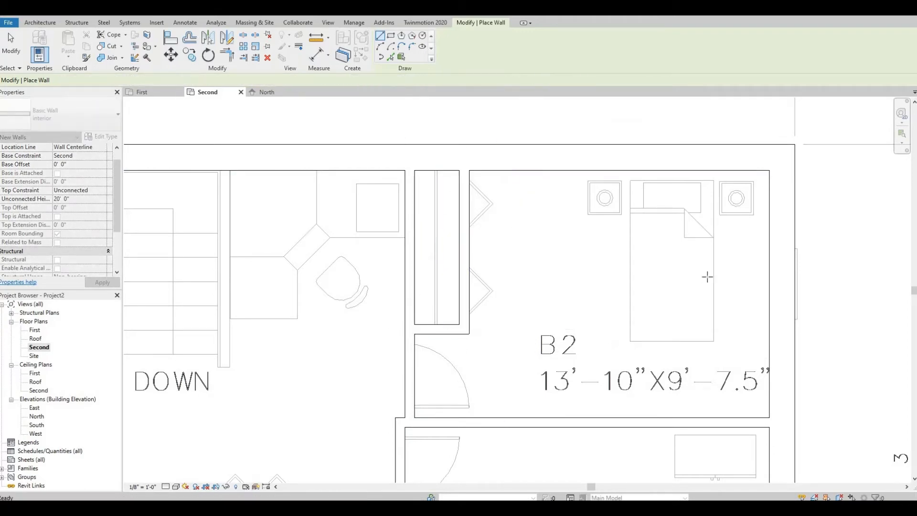
# - Draw the east stairwell wall, about 8'-1" long, from the exterior wall down beside the desk area
pyautogui.moveTo(341, 282); pyautogui.dragTo(606, 322, button='middle')
pyautogui.press('Escape')
pyautogui.moveTo(496, 220); pyautogui.dragTo(501, 140, button='middle')
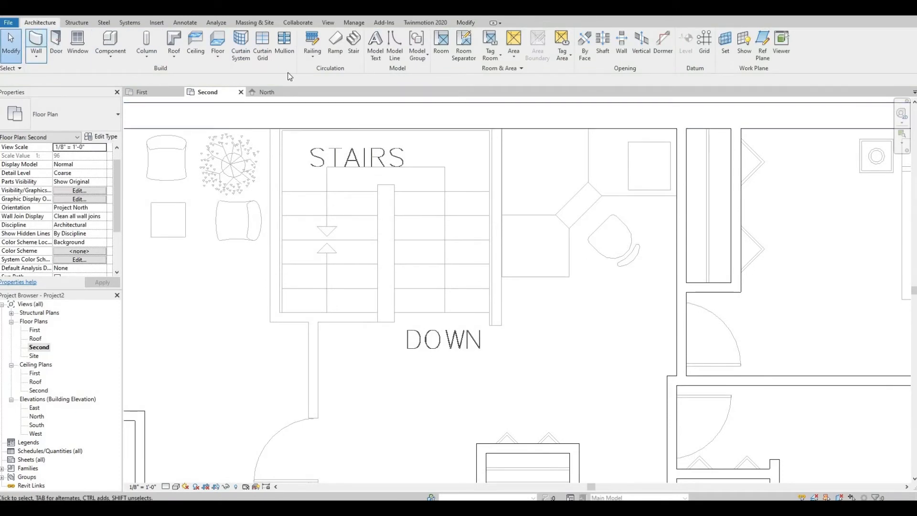
pyautogui.click(498, 128)
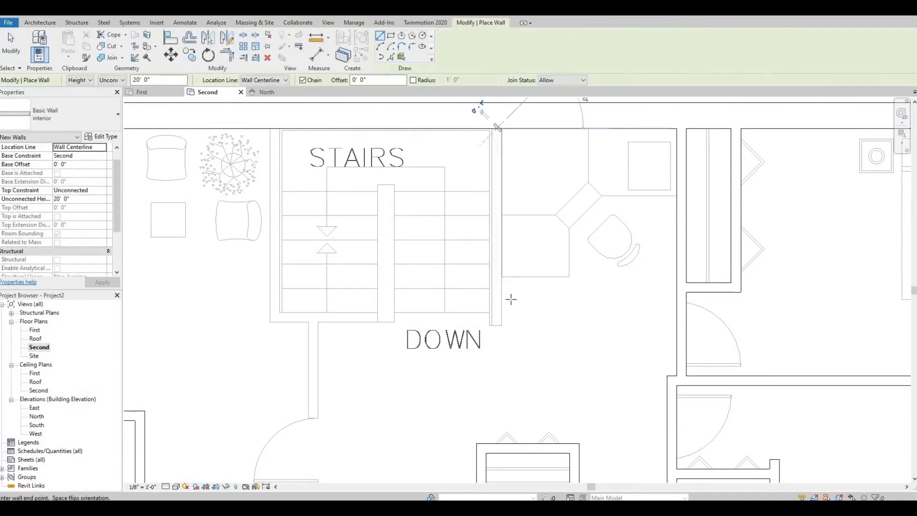
pyautogui.click(496, 324)
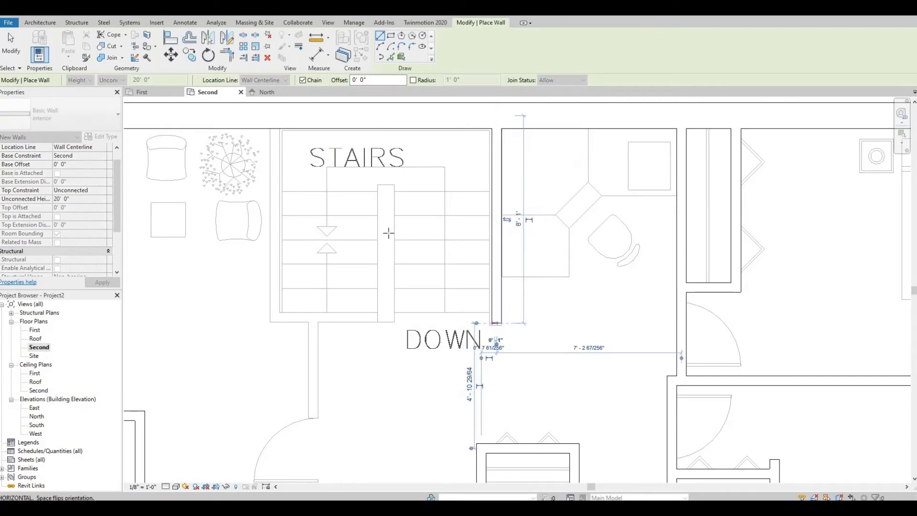
pyautogui.press('Escape')
# - Draw the west stairwell wall, about 7'-10" long, and its return along the stair bottom to the centre divider
pyautogui.click(264, 205)
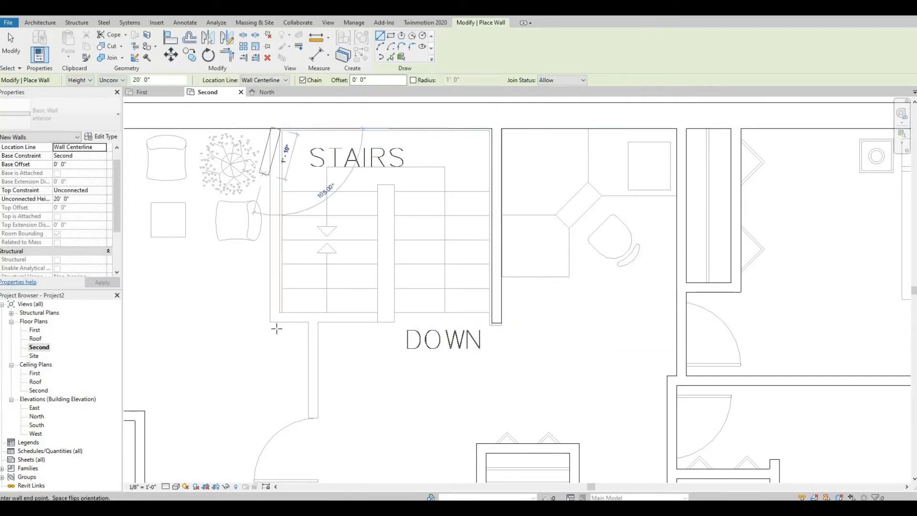
pyautogui.click(277, 317)
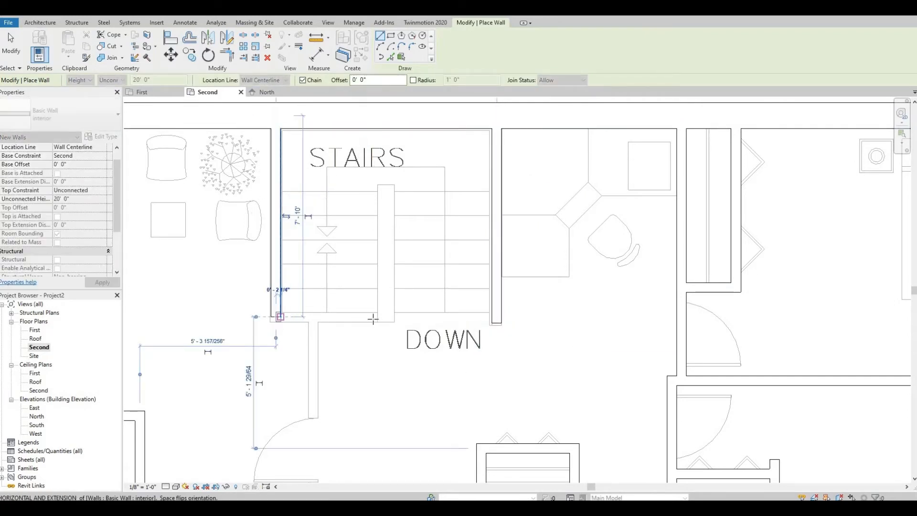
pyautogui.click(377, 317)
pyautogui.press('Escape')
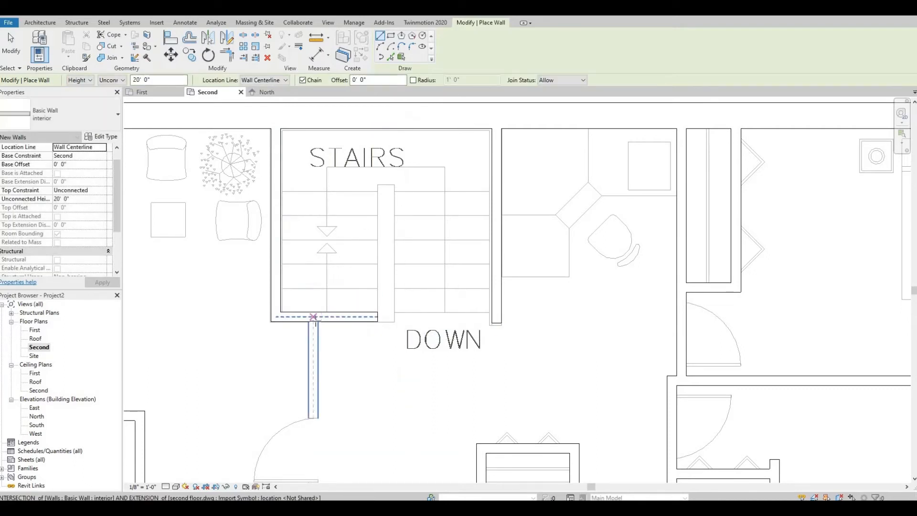
# - Draw the master bedroom's east wall, about 6'-9" long, from the stairwell wall to the B3 wall
pyautogui.click(315, 317)
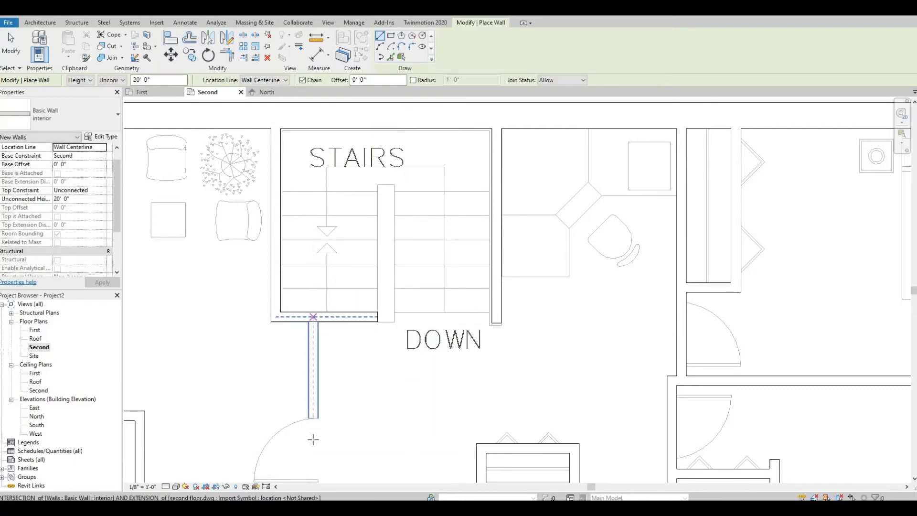
pyautogui.moveTo(314, 438); pyautogui.dragTo(329, 290, button='middle')
pyautogui.scroll(-1, 326, 332)
pyautogui.scroll(1, 328, 340)
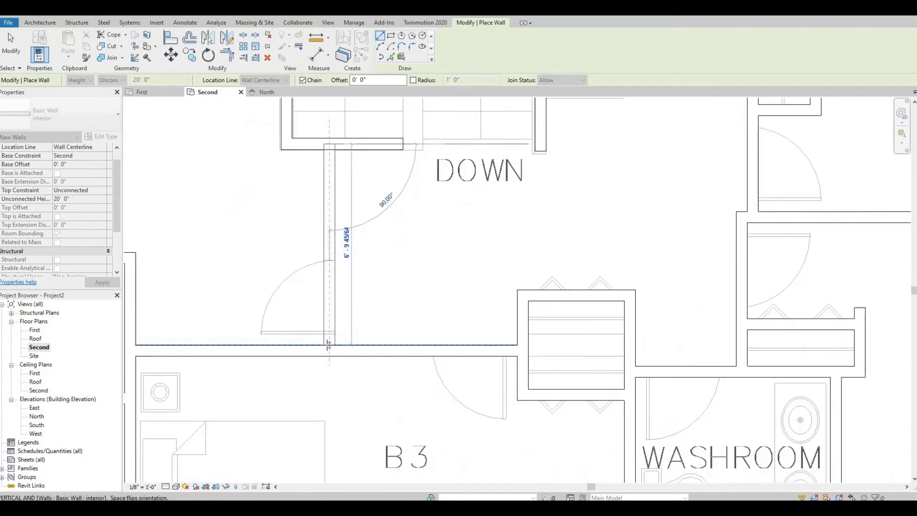
pyautogui.click(328, 344)
pyautogui.press('Escape')
# - Draw a horizontal interior wall across the closet between B3 and the hallway, splitting it into two closets
pyautogui.scroll(-3, 382, 330)
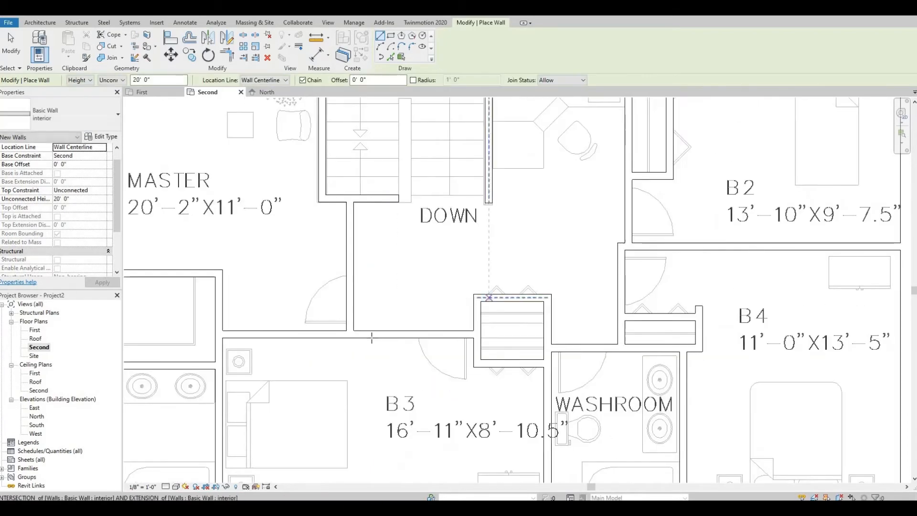
pyautogui.scroll(5, 386, 352)
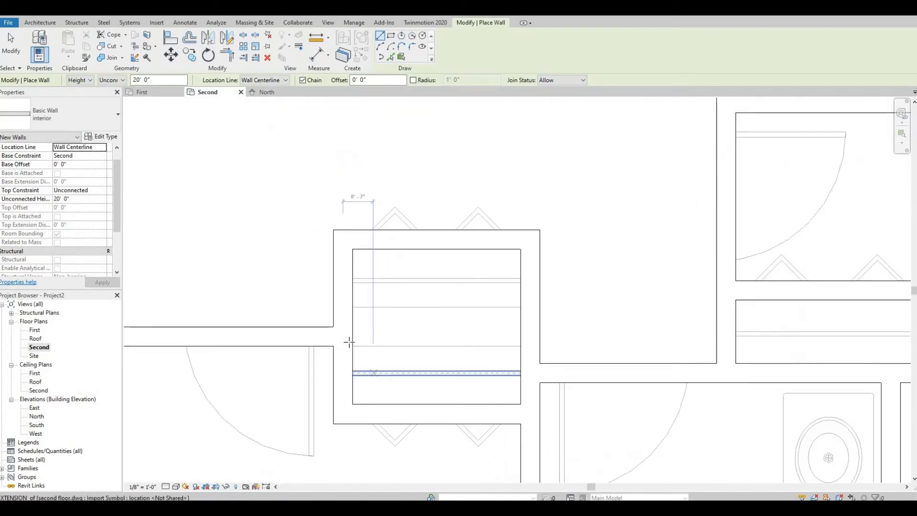
pyautogui.click(353, 340)
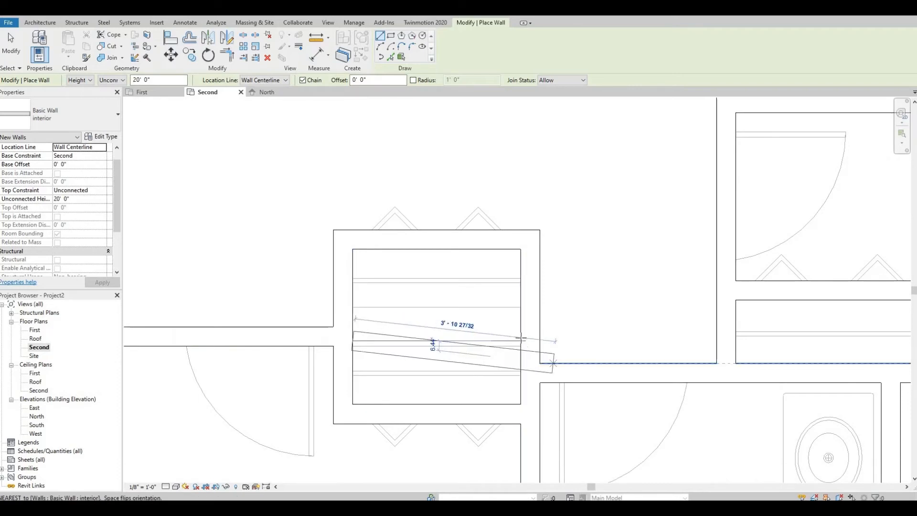
pyautogui.click(520, 339)
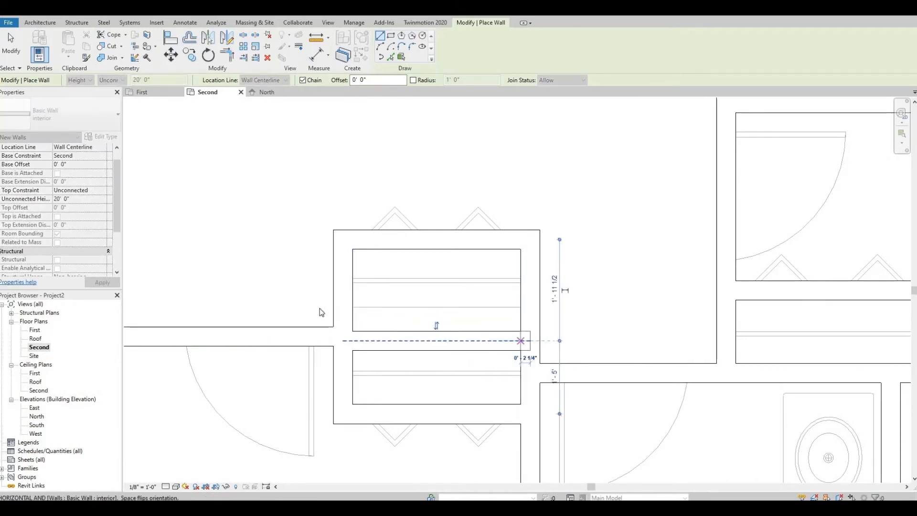
pyautogui.press('Escape')
pyautogui.press('Escape')
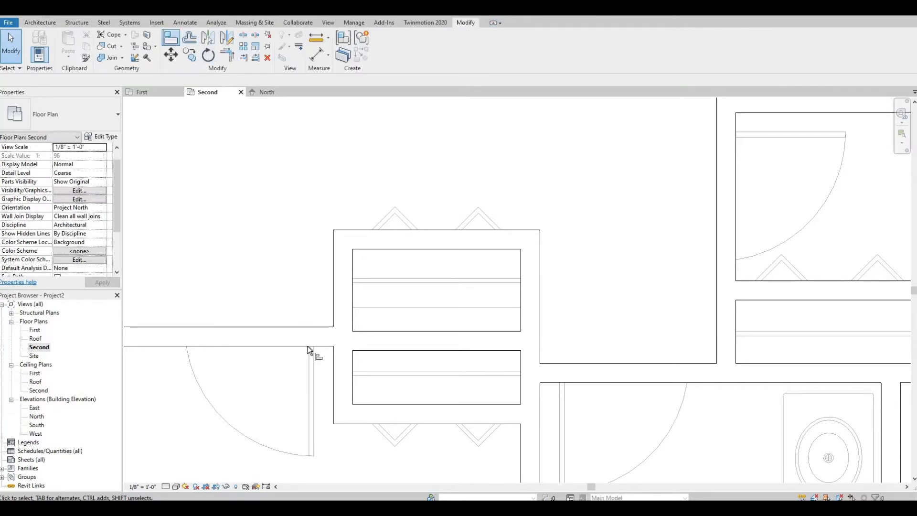
# - Align the closet divider wall with the B3 bedroom's north wall using the Align tool
pyautogui.click(395, 346)
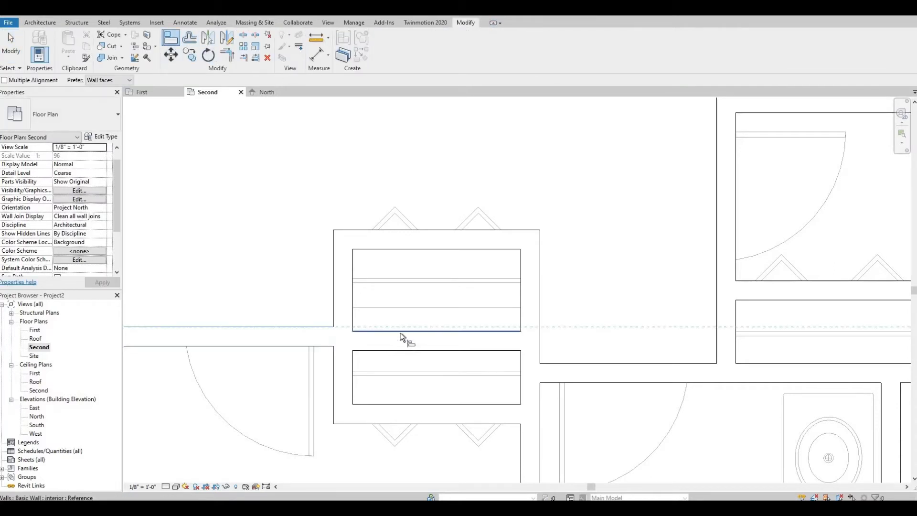
pyautogui.click(478, 355)
pyautogui.scroll(-4, 481, 342)
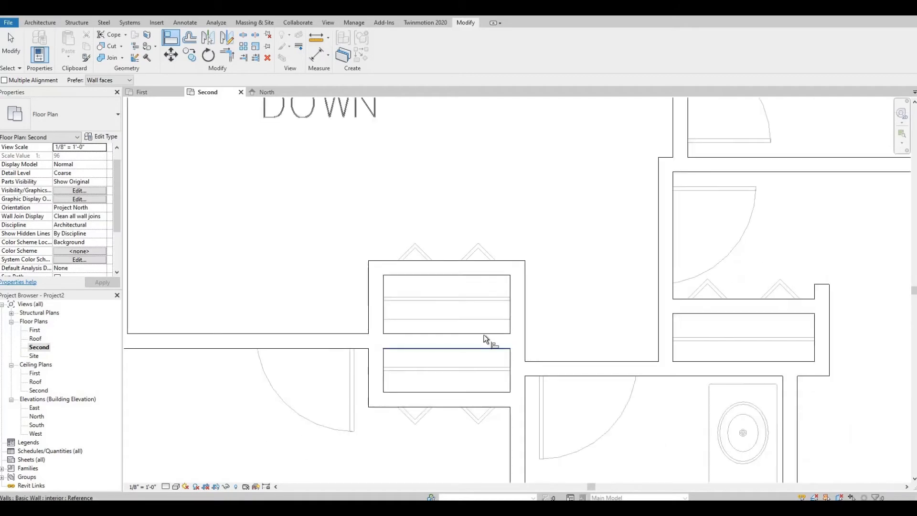
pyautogui.press('Escape')
pyautogui.scroll(-5, 505, 285)
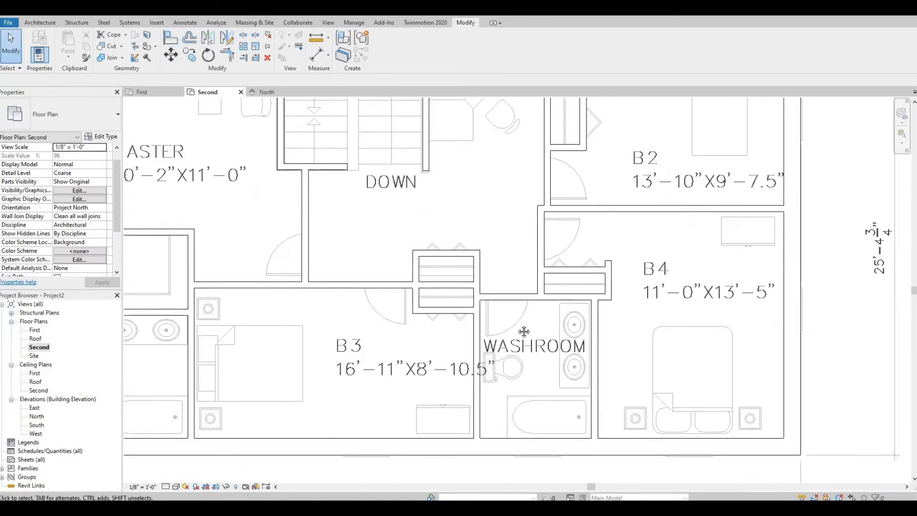
pyautogui.moveTo(519, 384); pyautogui.dragTo(535, 358, button='middle')
pyautogui.scroll(-1, 535, 358)
pyautogui.moveTo(474, 335); pyautogui.dragTo(529, 364, button='middle')
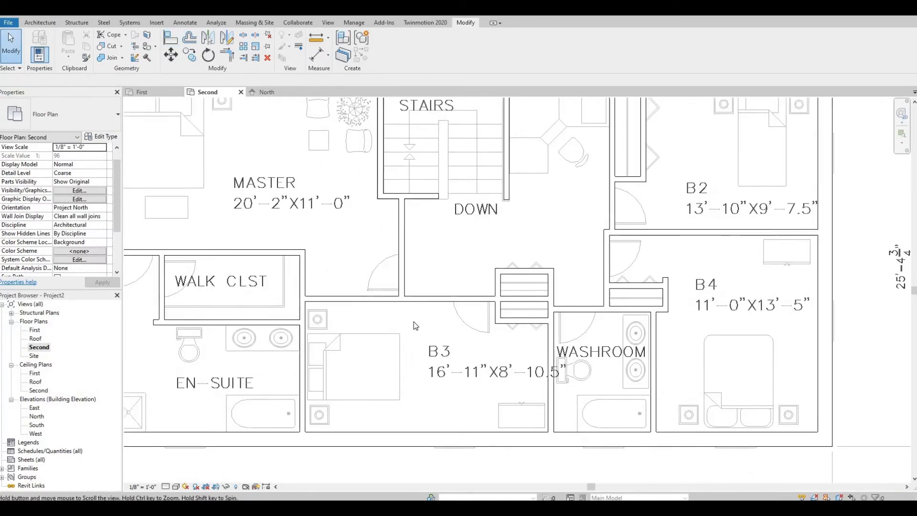
pyautogui.moveTo(330, 342); pyautogui.dragTo(421, 360, button='middle')
pyautogui.moveTo(370, 237); pyautogui.dragTo(394, 257, button='middle')
pyautogui.scroll(-2, 445, 254)
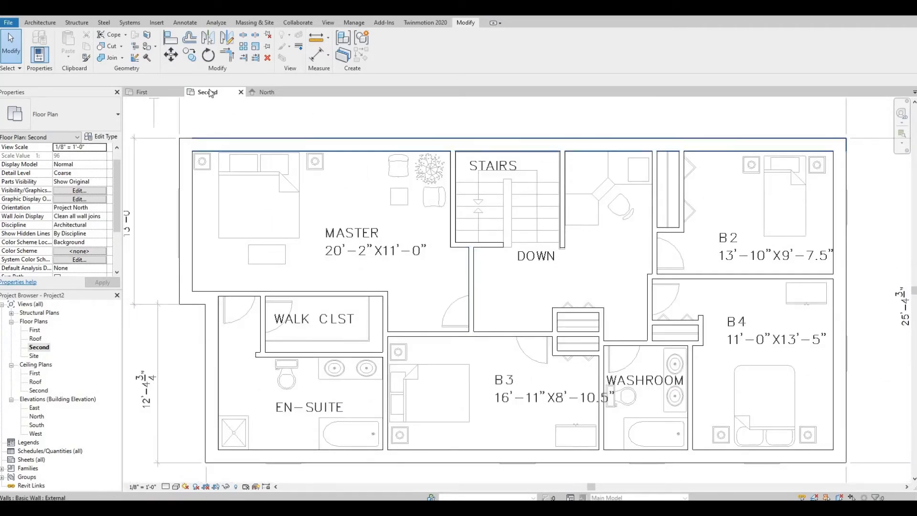
# - In the North elevation, select all second-storey walls and set their top constraint to Up to level: Roof
pyautogui.doubleClick(36, 416)
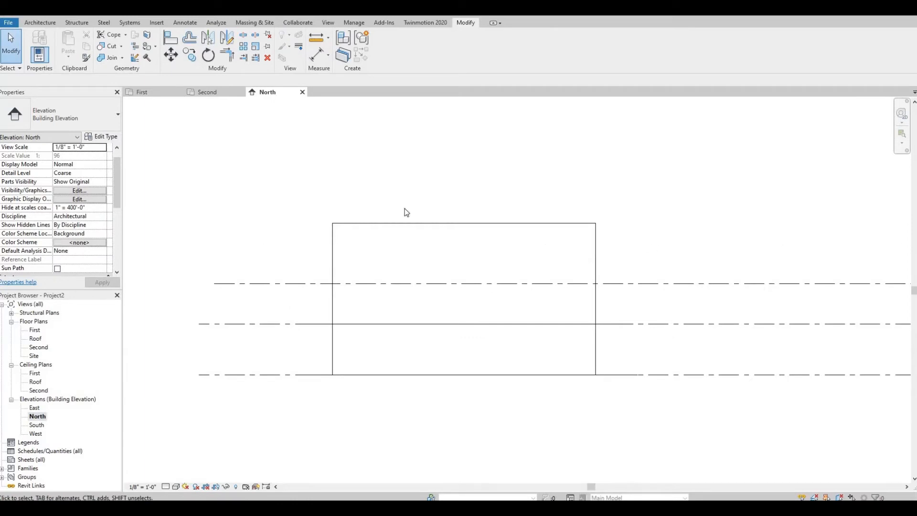
pyautogui.moveTo(651, 248); pyautogui.dragTo(303, 207)
pyautogui.moveTo(88, 68); pyautogui.dragTo(84, 83)
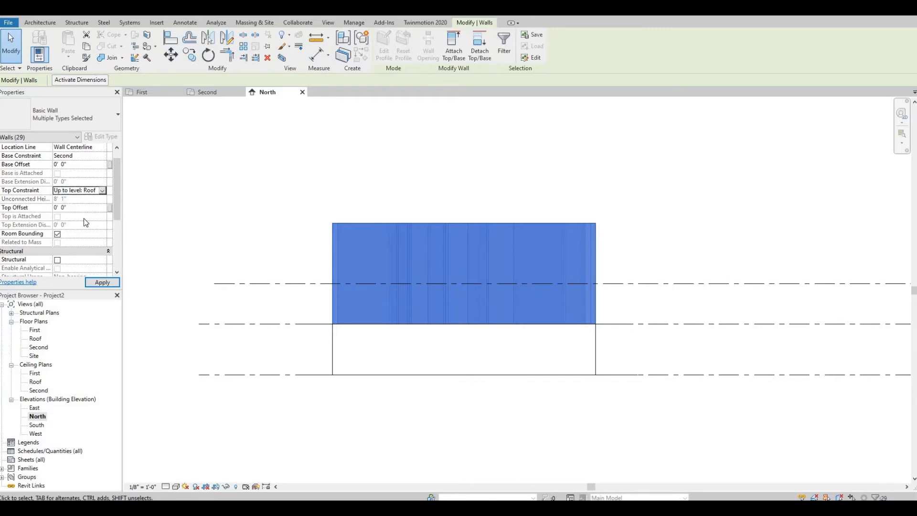
pyautogui.click(99, 282)
pyautogui.click(248, 309)
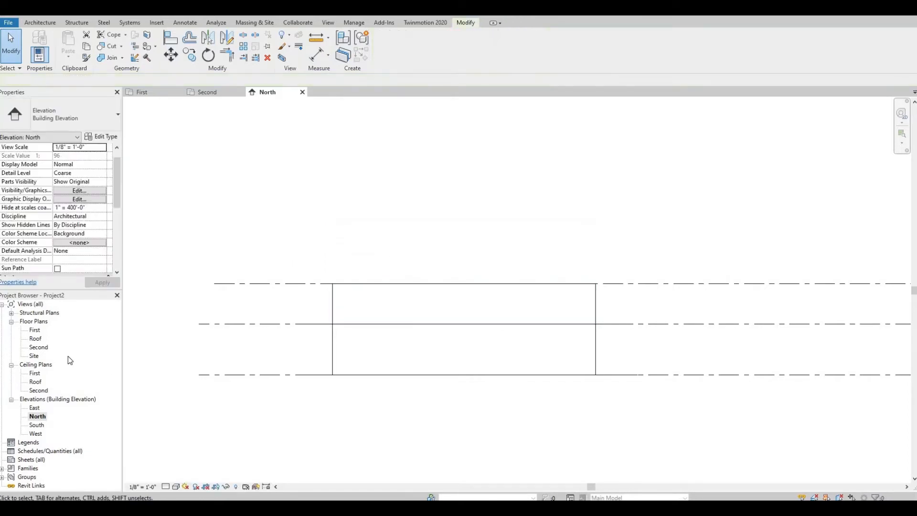
# - In the First floor plan, sketch a rectangular floor boundary about 24'-5" deep along the exterior wall centrelines, from the kitchen corner to the living room's west wall line
pyautogui.doubleClick(35, 331)
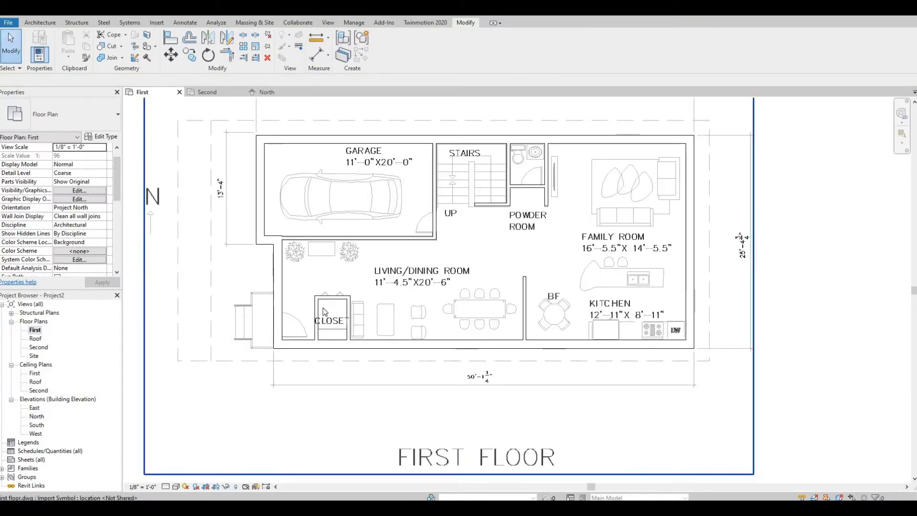
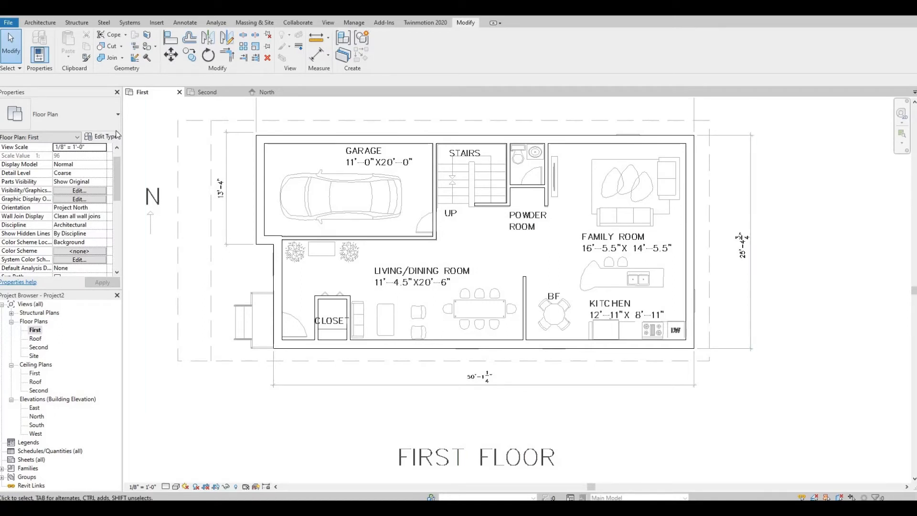
pyautogui.click(40, 23)
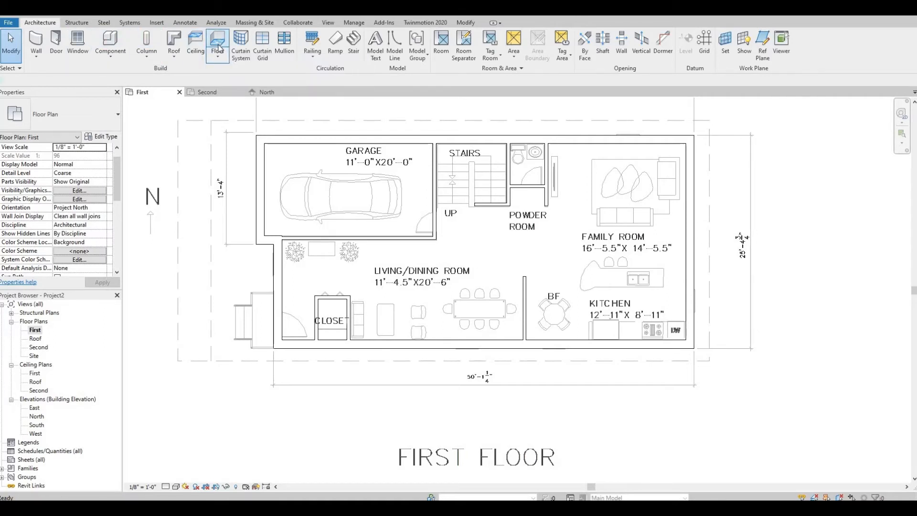
pyautogui.click(218, 48)
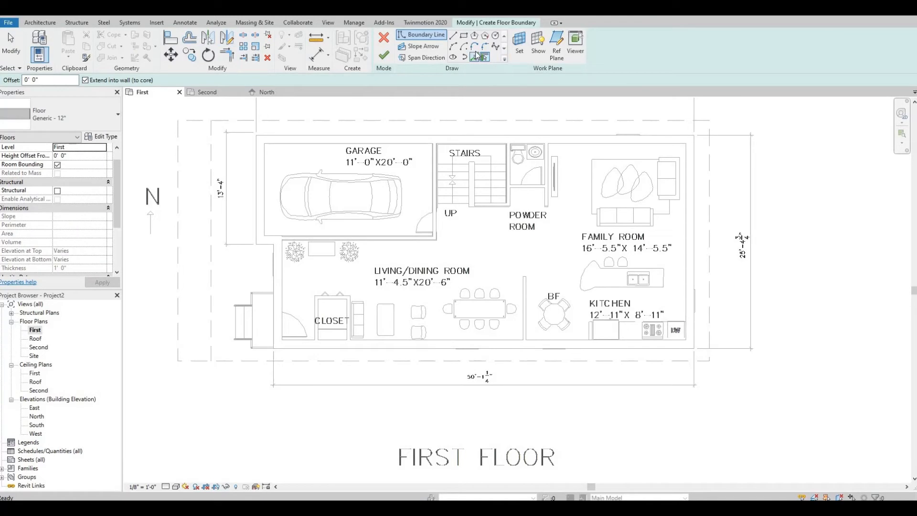
pyautogui.click(465, 38)
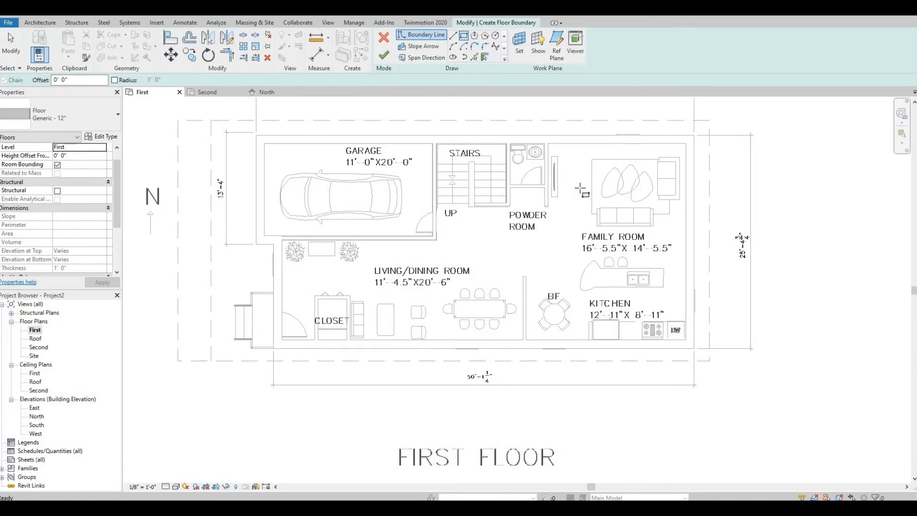
pyautogui.scroll(2, 692, 338)
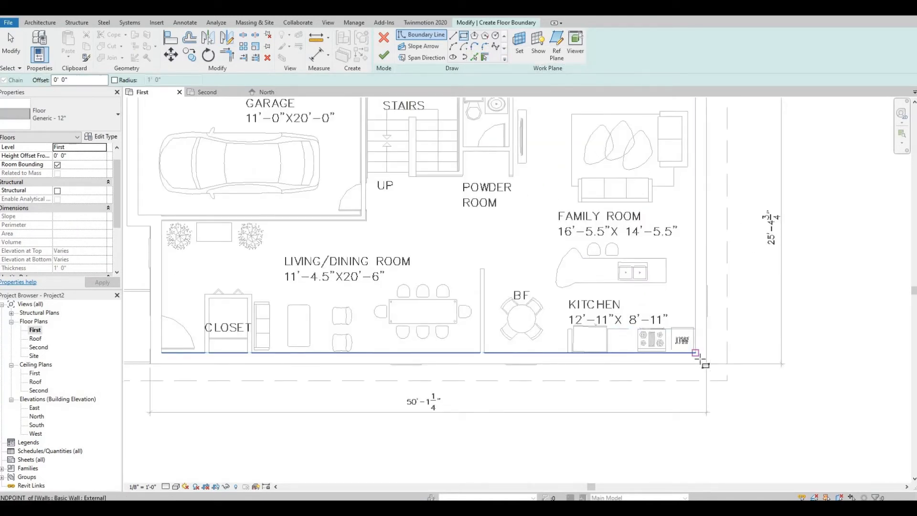
pyautogui.scroll(-1, 628, 184)
pyautogui.moveTo(627, 185); pyautogui.dragTo(632, 225, button='middle')
pyautogui.scroll(1, 616, 156)
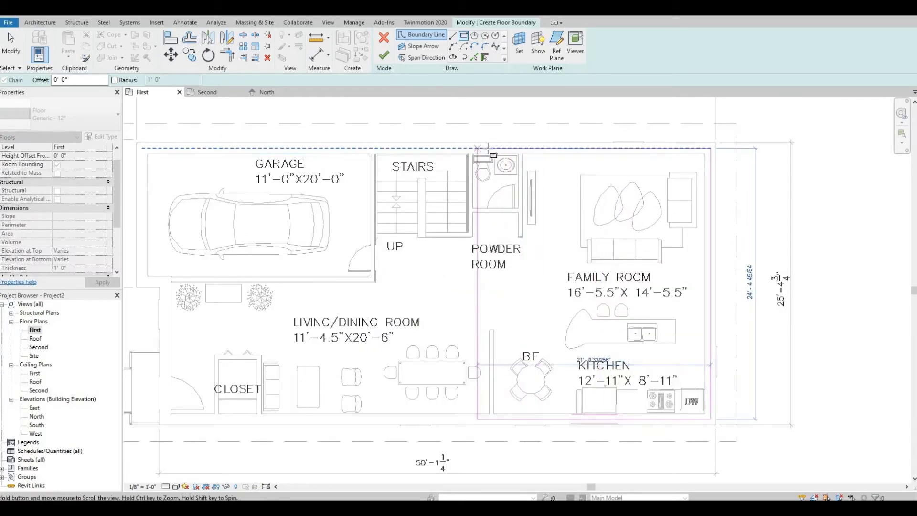
pyautogui.scroll(1, 664, 149)
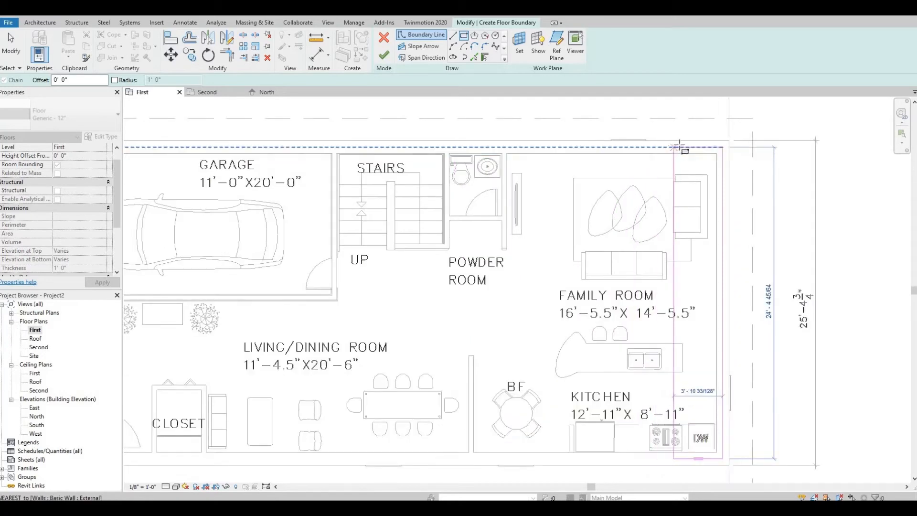
pyautogui.scroll(1, 703, 147)
pyautogui.scroll(1, 703, 147)
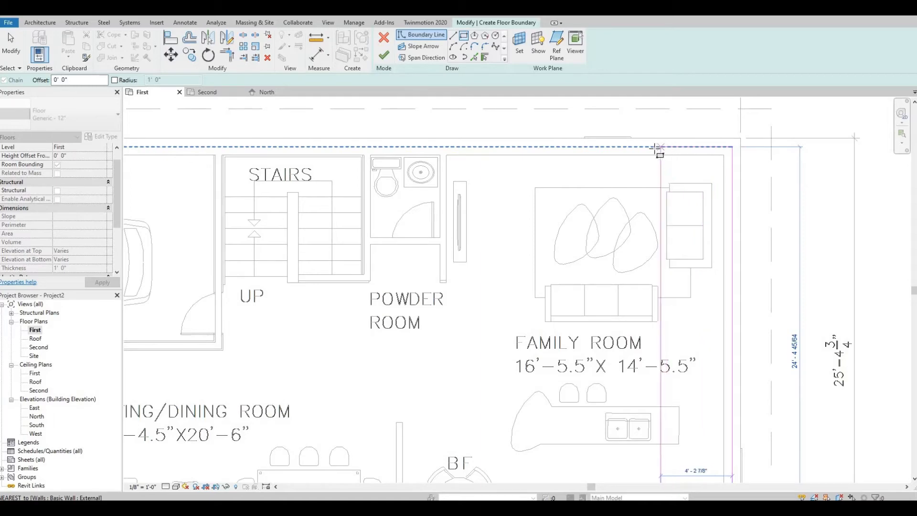
pyautogui.scroll(-1, 654, 148)
pyautogui.moveTo(326, 168); pyautogui.dragTo(551, 183, button='middle')
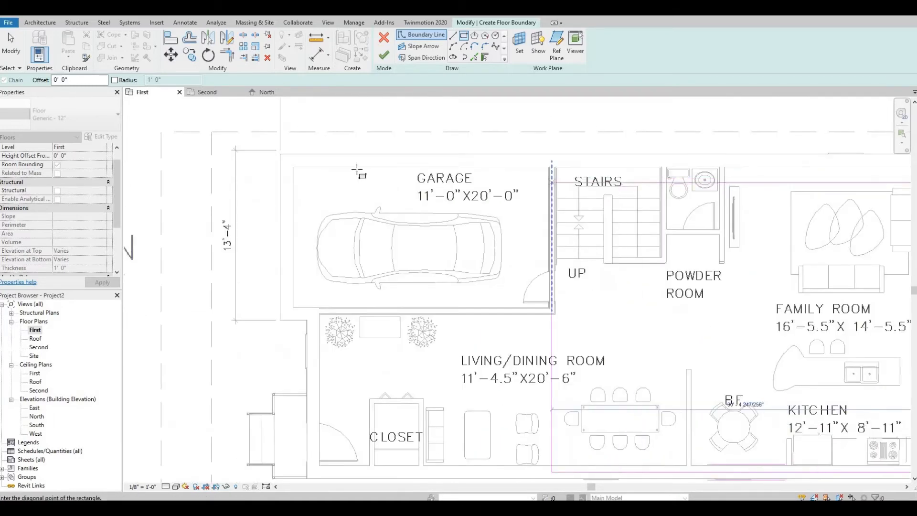
pyautogui.click(322, 161)
pyautogui.moveTo(347, 158); pyautogui.dragTo(351, 151, button='middle')
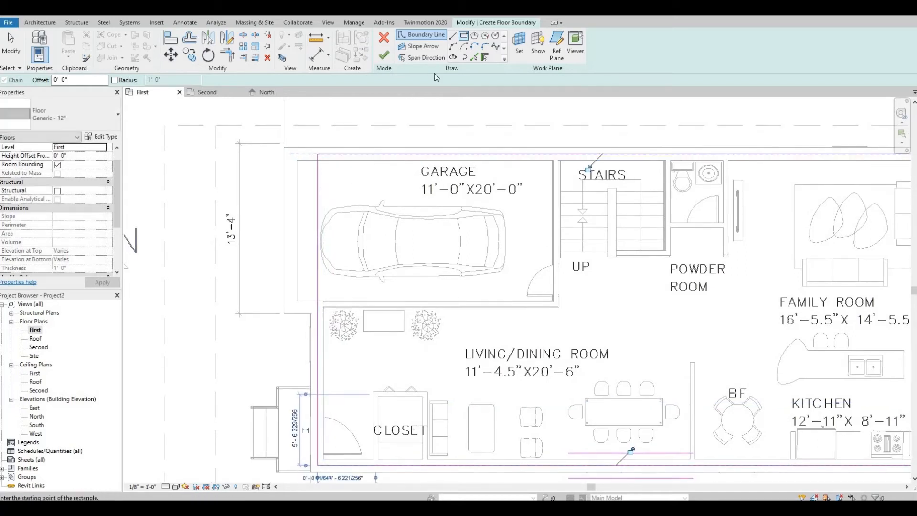
# - Add boundary lines around the garage projection: about 2'-1" west, 12'-0" south, and back to the rectangle's west line
pyautogui.click(317, 154)
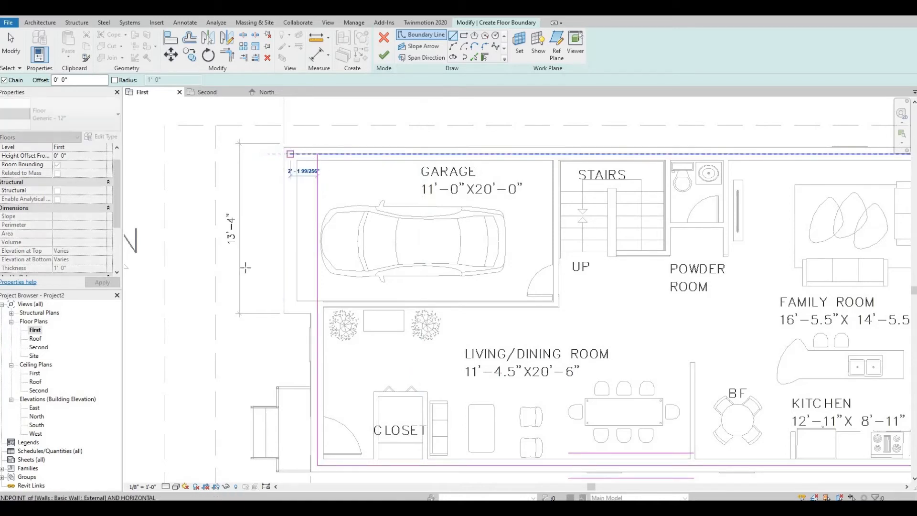
pyautogui.click(288, 153)
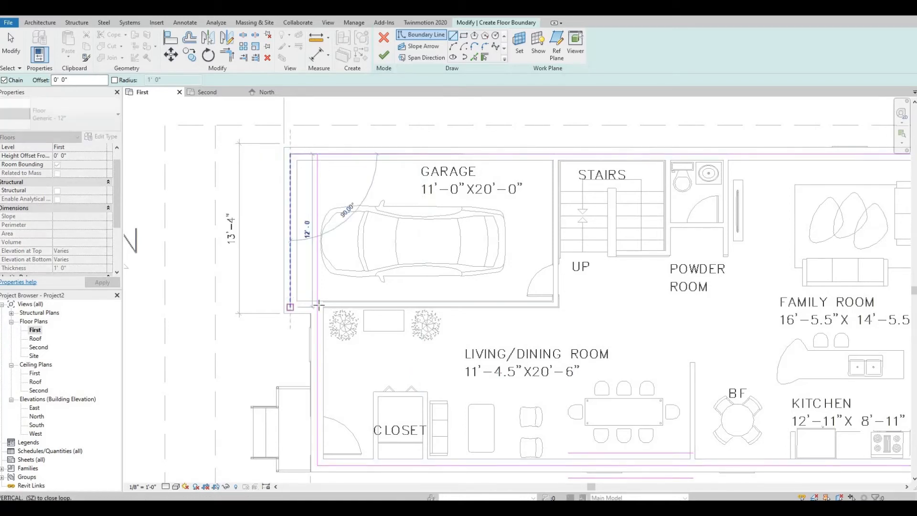
pyautogui.click(310, 305)
pyautogui.click(318, 307)
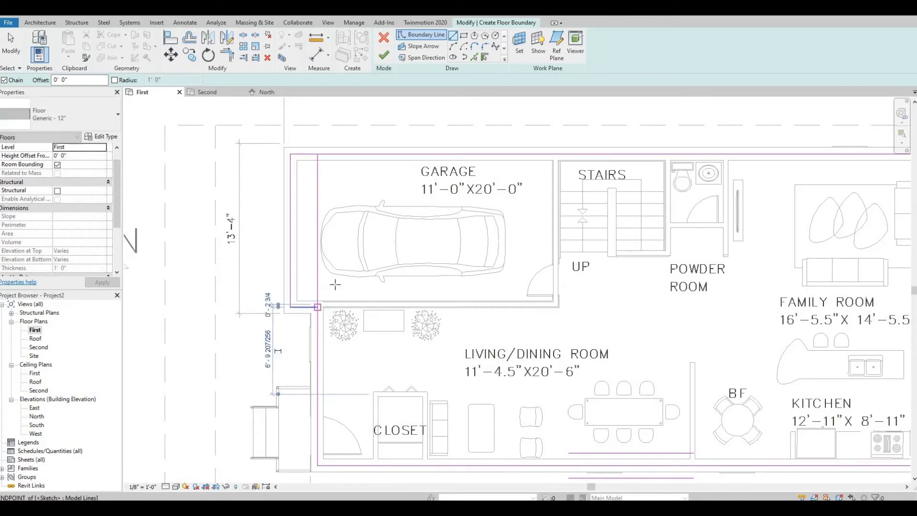
pyautogui.press('Escape')
pyautogui.press('Escape')
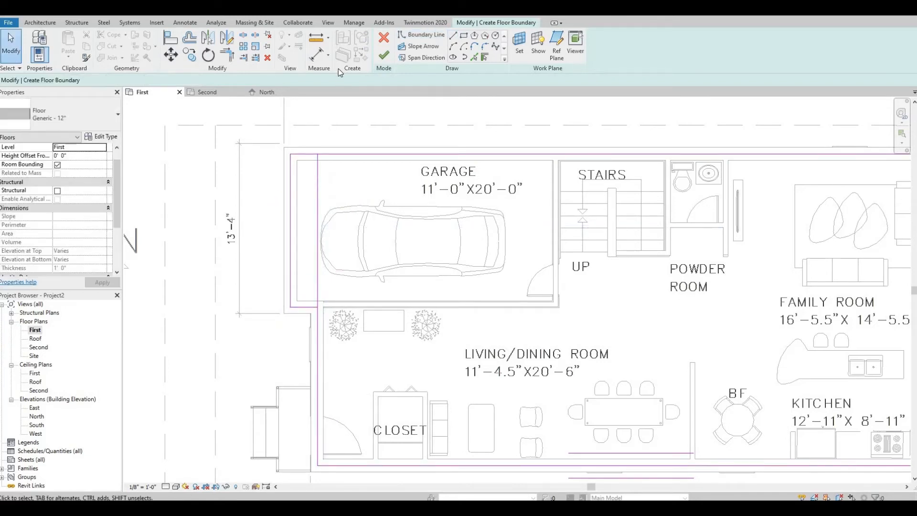
# - Split the west boundary line where it crosses the garage, about 7'-0" from its north end
pyautogui.click(255, 35)
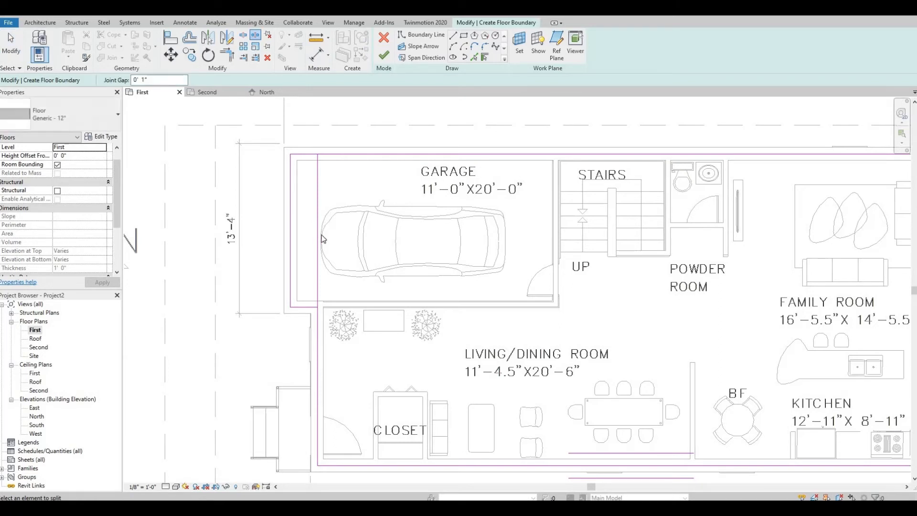
pyautogui.press('Escape')
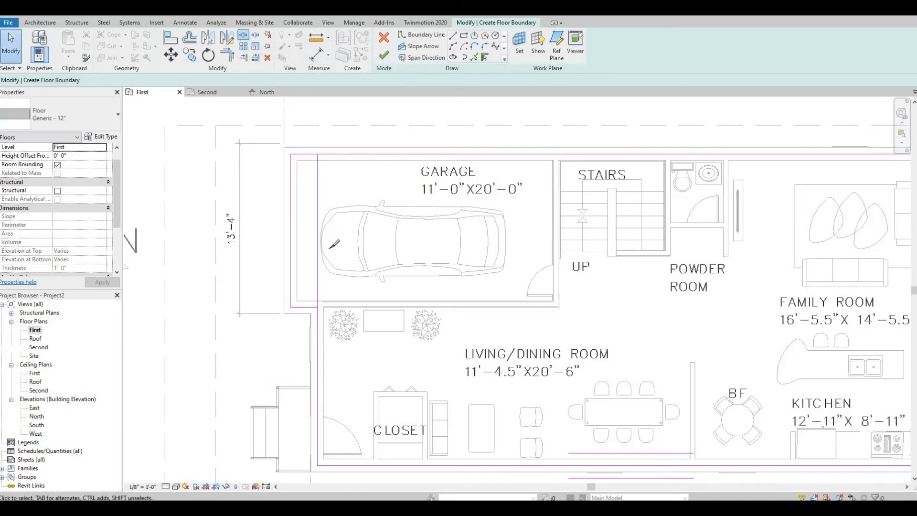
pyautogui.press('s')
pyautogui.press('l')
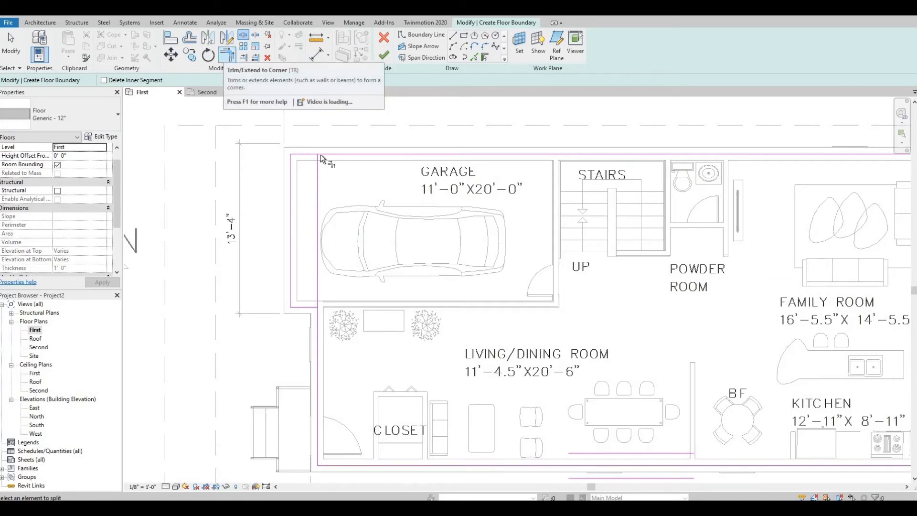
# - Trim the west boundary line to a corner with the garage return line and delete the leftover segment across the garage
pyautogui.click(226, 57)
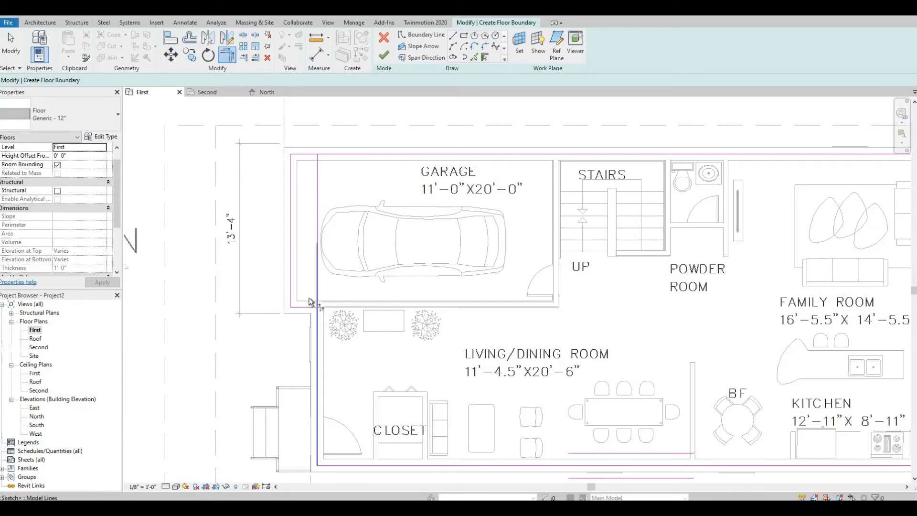
pyautogui.click(320, 322)
pyautogui.press('Escape')
pyautogui.click(318, 179)
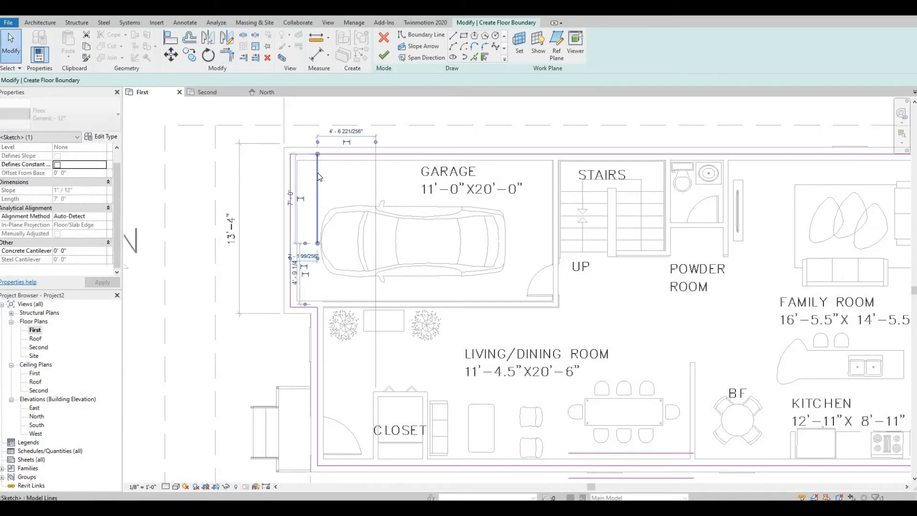
pyautogui.press('Escape')
# - Finish the first-floor boundary sketch to create the Generic - 12" floor
pyautogui.scroll(-3, 417, 272)
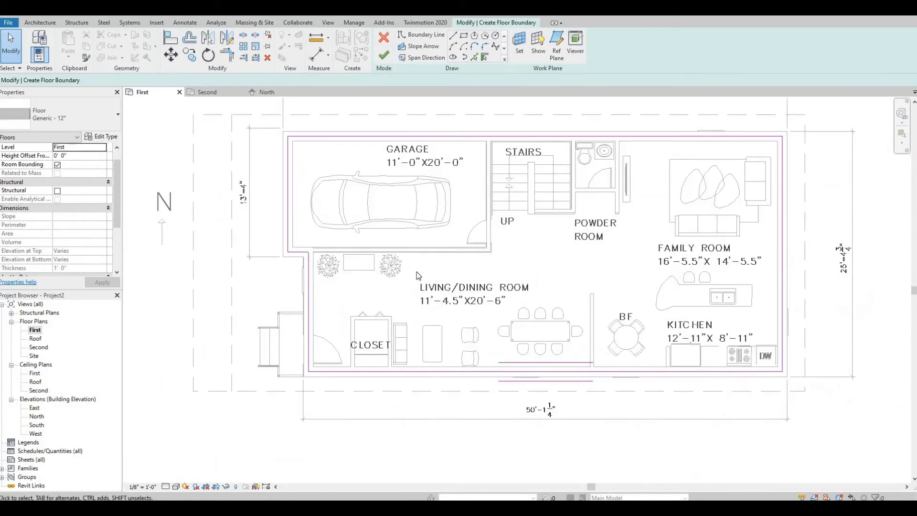
pyautogui.scroll(2, 444, 306)
pyautogui.moveTo(403, 317); pyautogui.dragTo(364, 327, button='middle')
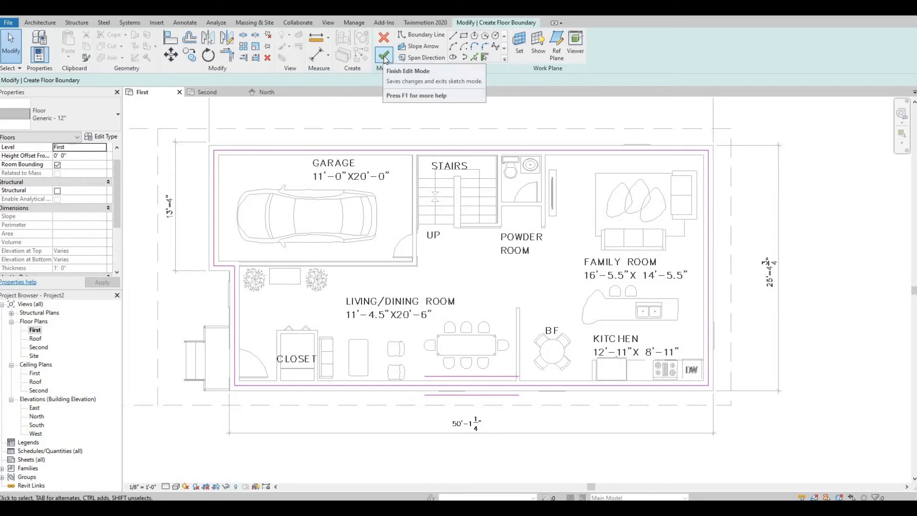
pyautogui.click(385, 56)
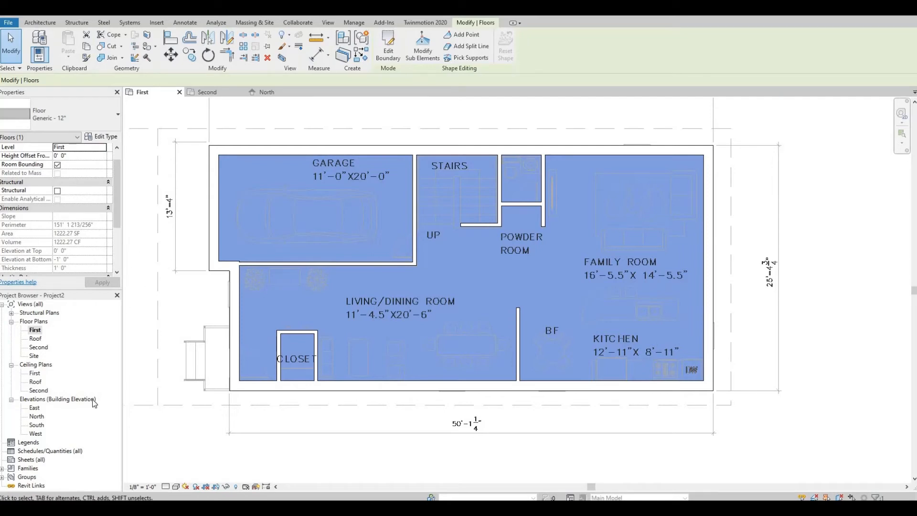
# - Start a floor on the Second level and sketch a rectangular boundary along the exterior wall centrelines, about 24'-5" deep, excluding the master bedroom projection
pyautogui.doubleClick(38, 349)
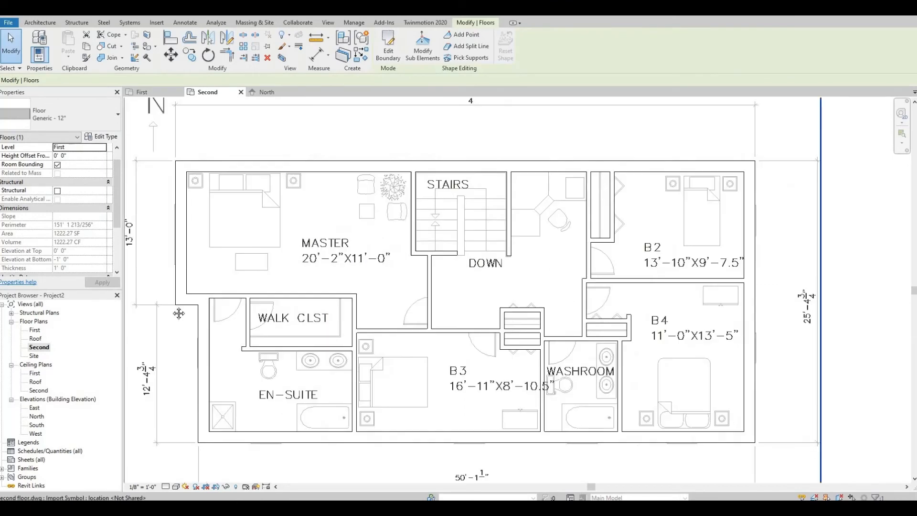
pyautogui.scroll(-1, 179, 313)
pyautogui.moveTo(189, 317); pyautogui.dragTo(201, 308, button='middle')
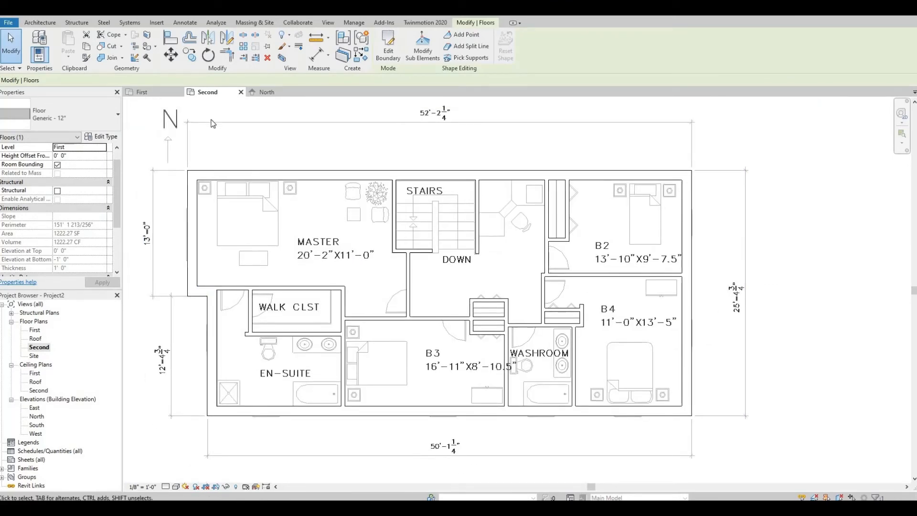
pyautogui.click(42, 23)
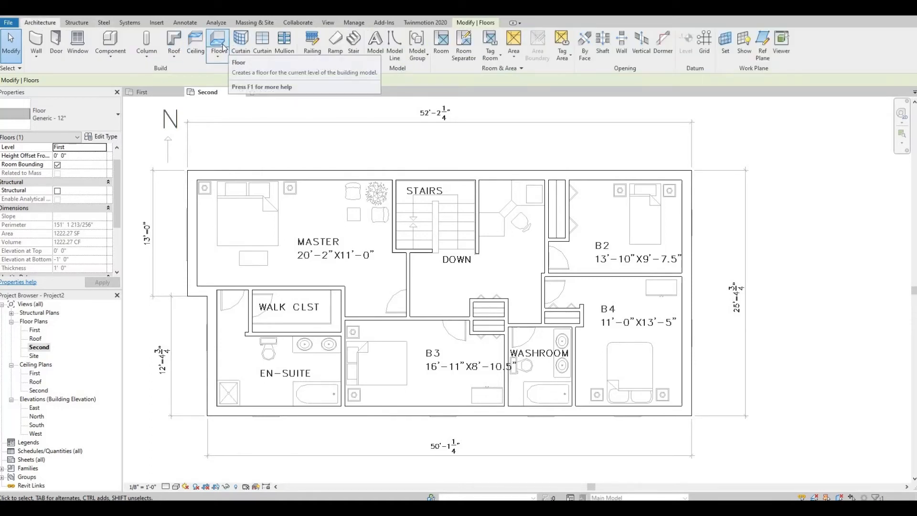
pyautogui.click(220, 43)
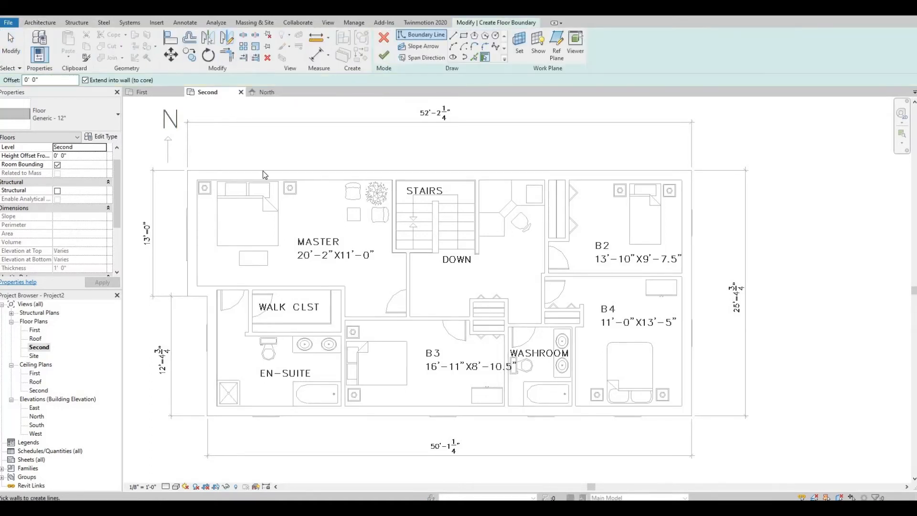
pyautogui.click(463, 35)
pyautogui.scroll(1, 685, 408)
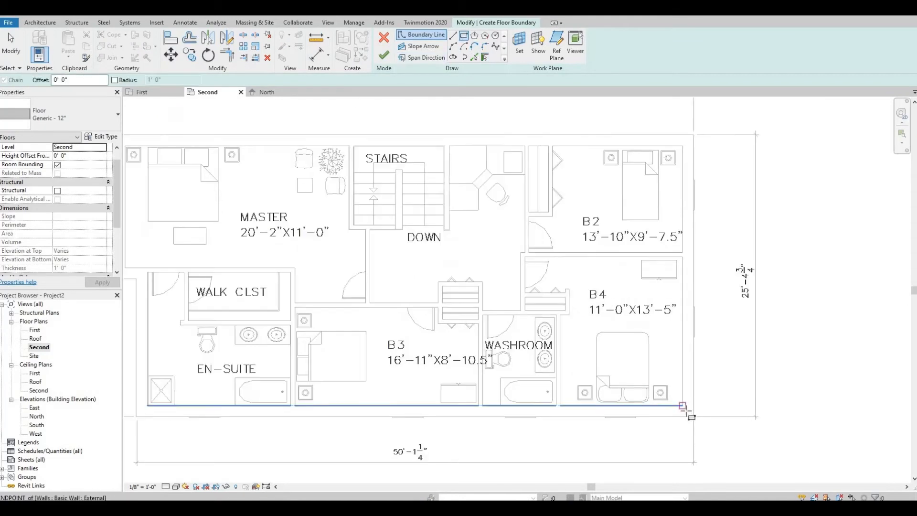
pyautogui.click(687, 409)
pyautogui.scroll(-2, 358, 187)
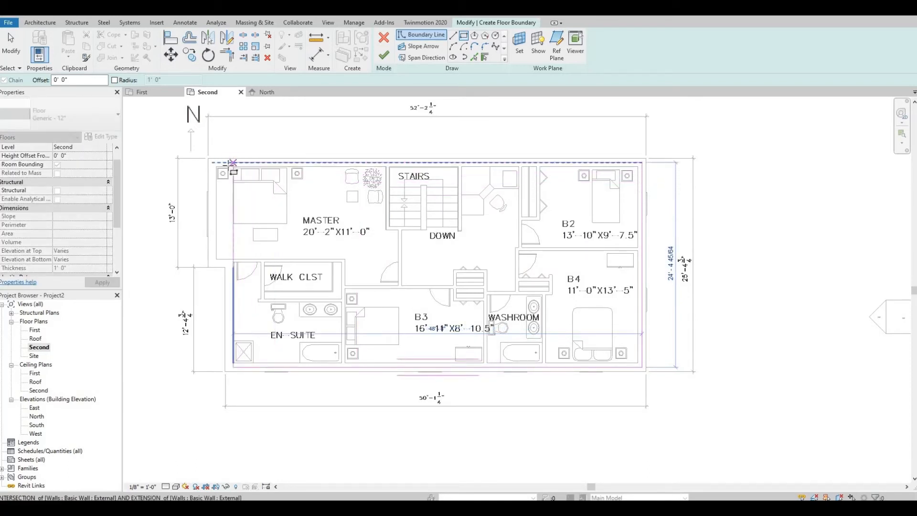
pyautogui.click(230, 166)
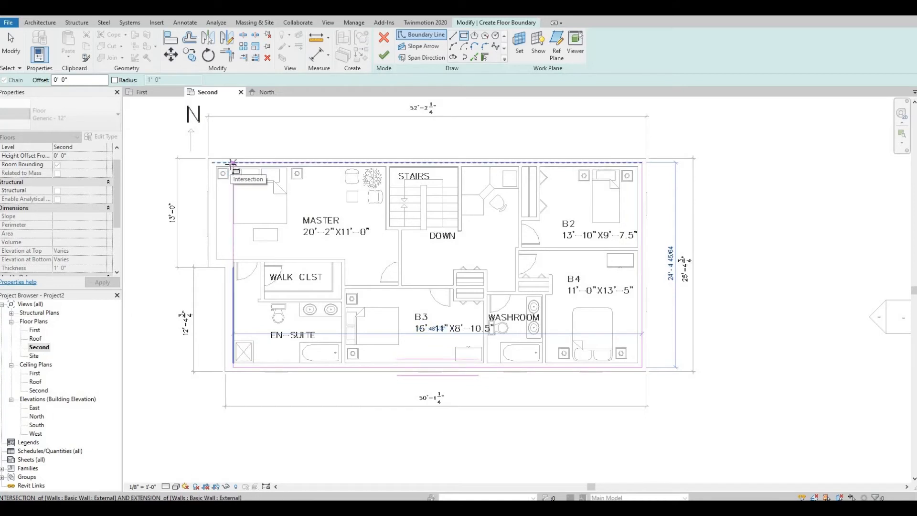
pyautogui.scroll(2, 231, 163)
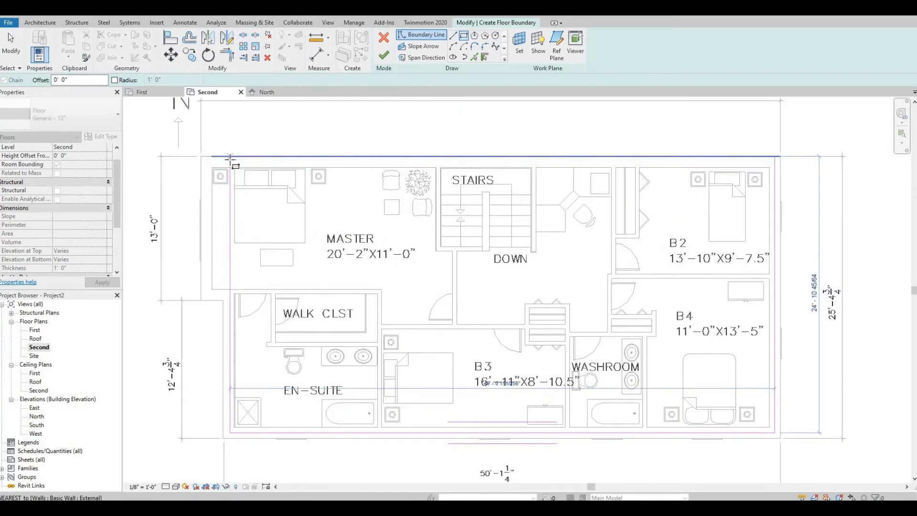
pyautogui.click(212, 171)
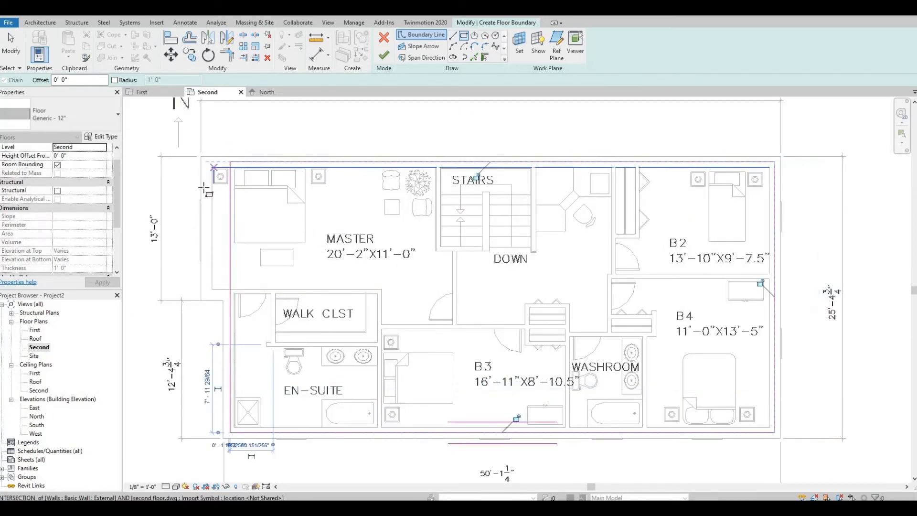
# - Add boundary lines around the master bedroom projection: about 2'-1 5/8" west, 12'-2" north, and back east to the rectangle's northwest corner
pyautogui.click(453, 35)
pyautogui.scroll(1, 225, 299)
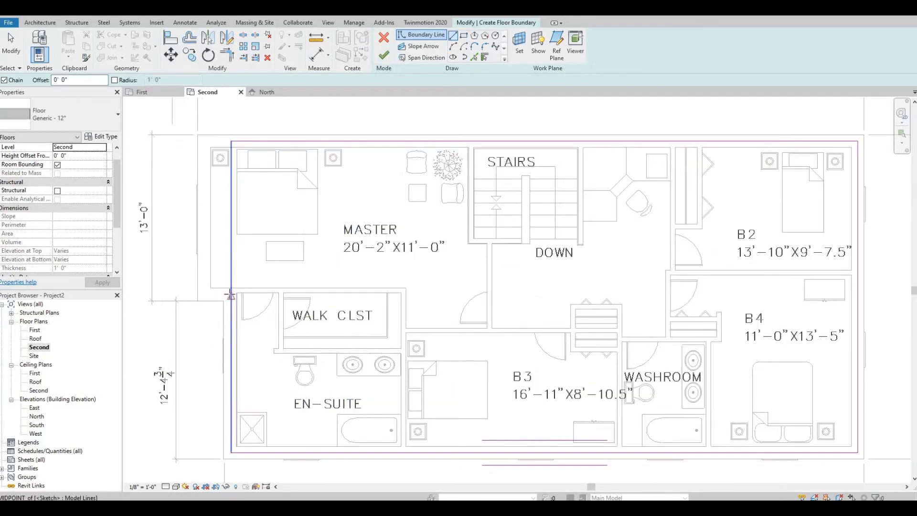
pyautogui.click(231, 295)
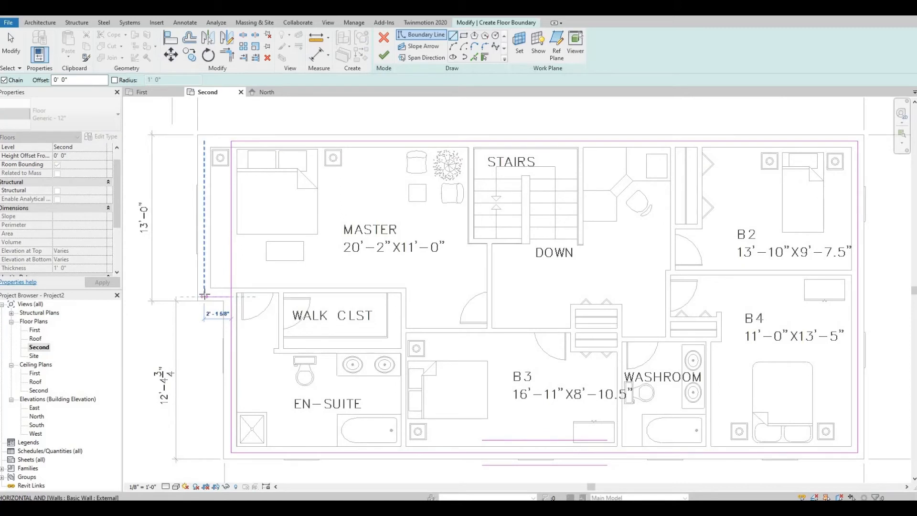
pyautogui.click(204, 296)
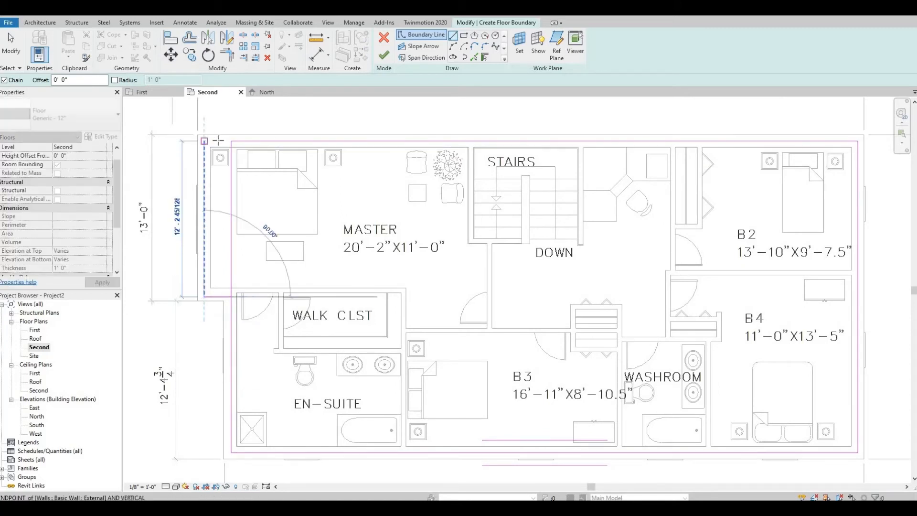
pyautogui.click(204, 141)
pyautogui.click(231, 141)
pyautogui.press('Escape')
pyautogui.press('Escape')
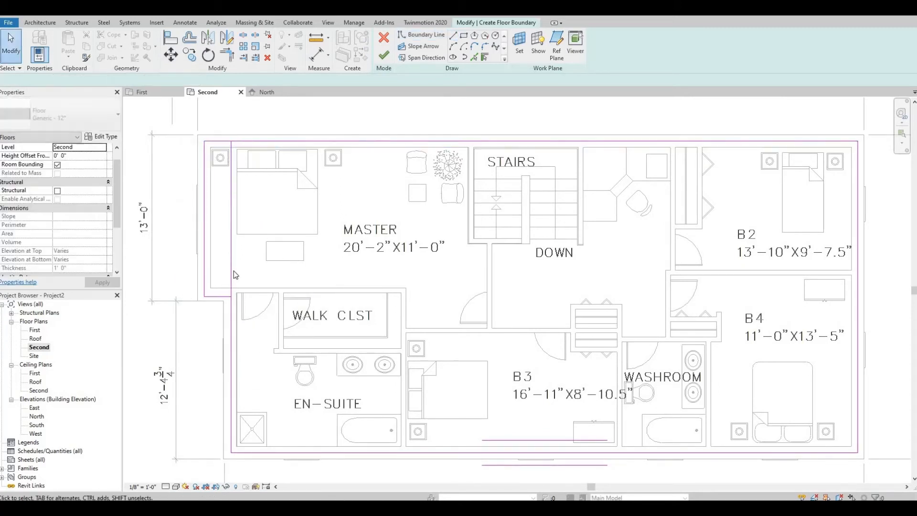
# - Trim the west boundary line to a corner with the projection's return line and finish the second-level floor without attaching the walls
pyautogui.click(227, 54)
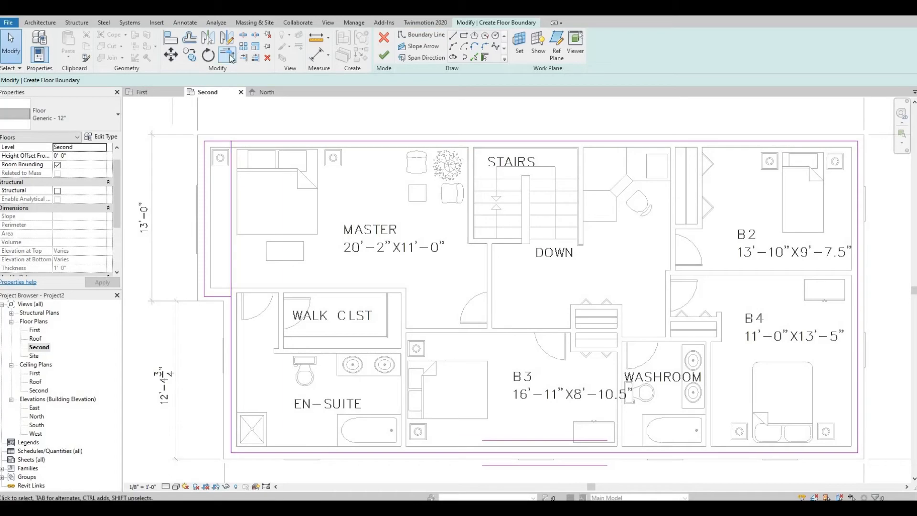
pyautogui.click(231, 306)
pyautogui.click(226, 297)
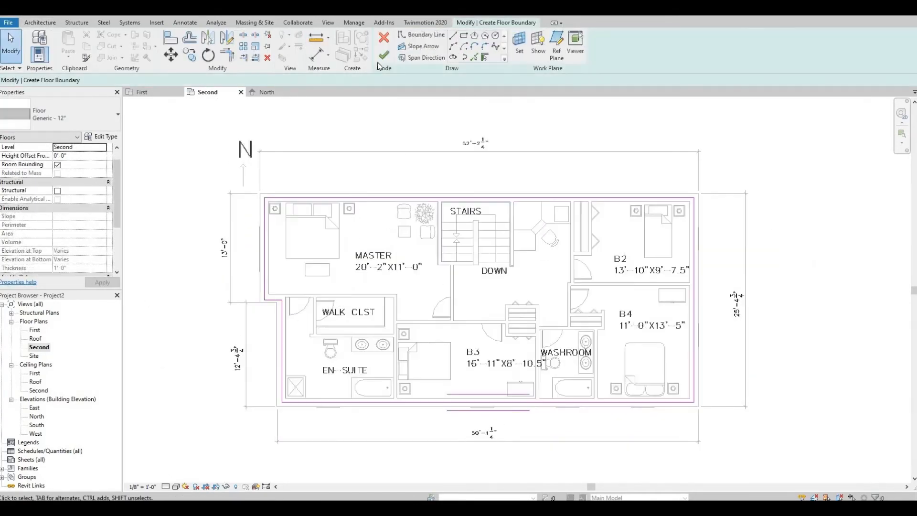
pyautogui.click(382, 57)
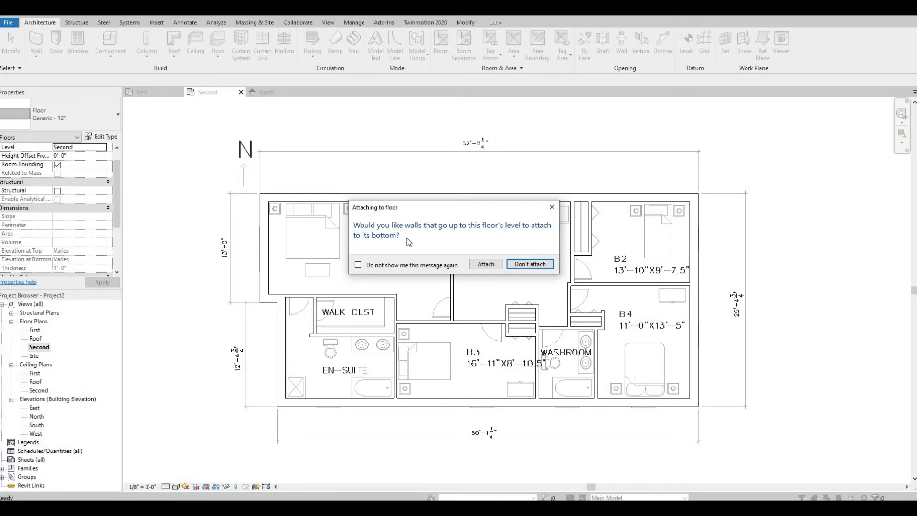
pyautogui.click(533, 265)
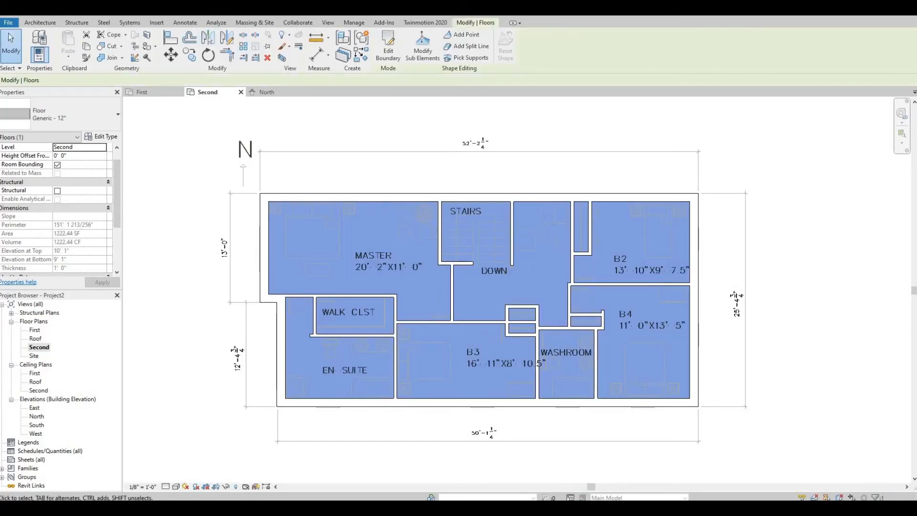
# - Open the default 3D view to examine the house with its floors
pyautogui.click(188, 9)
pyautogui.scroll(1, 512, 360)
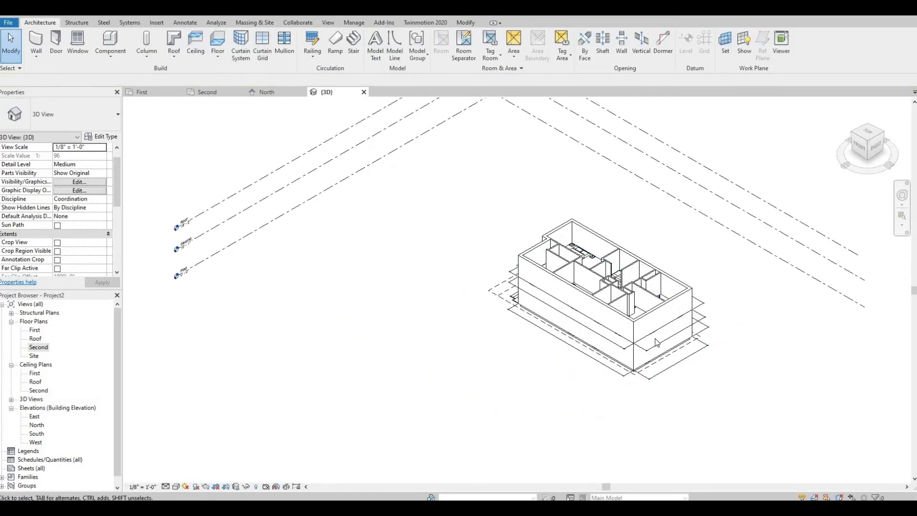
pyautogui.scroll(2, 656, 342)
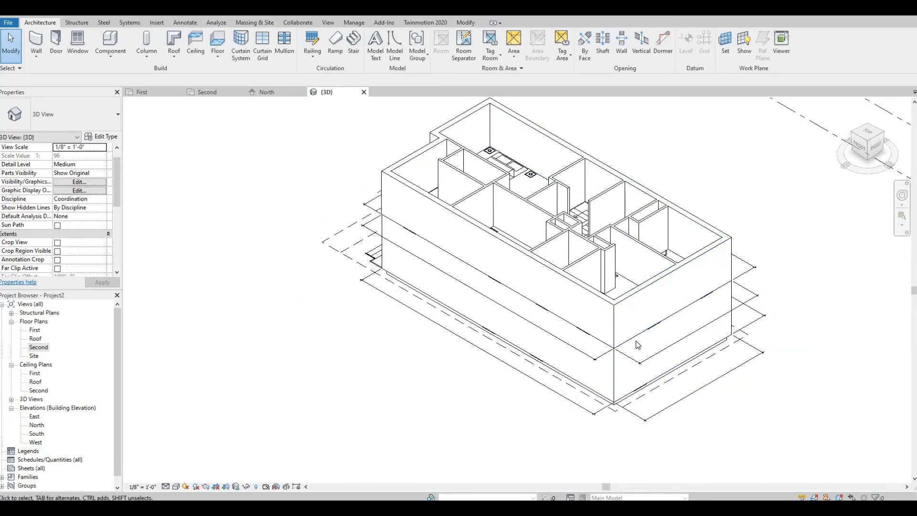
# - Set the First floor plan's model transparency to 40 in the Graphic Display Options, keeping the Hidden Line style
pyautogui.doubleClick(34, 330)
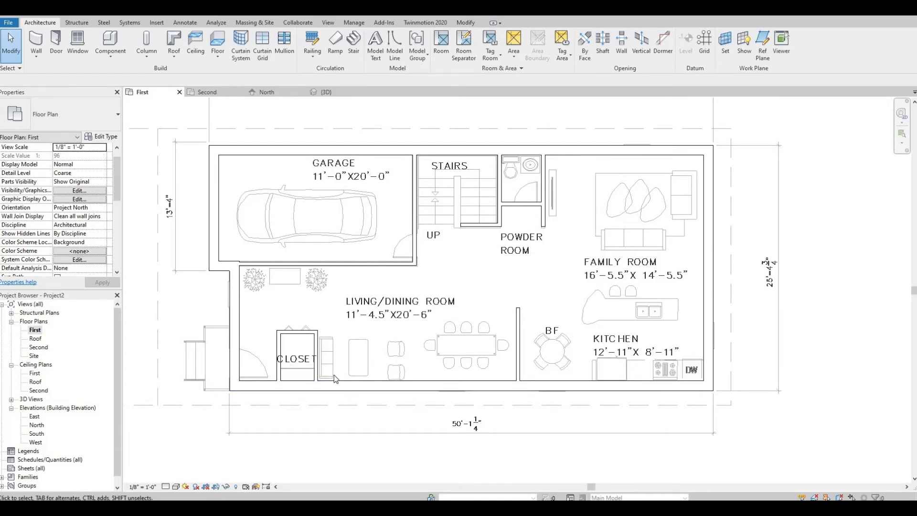
pyautogui.scroll(-1, 339, 365)
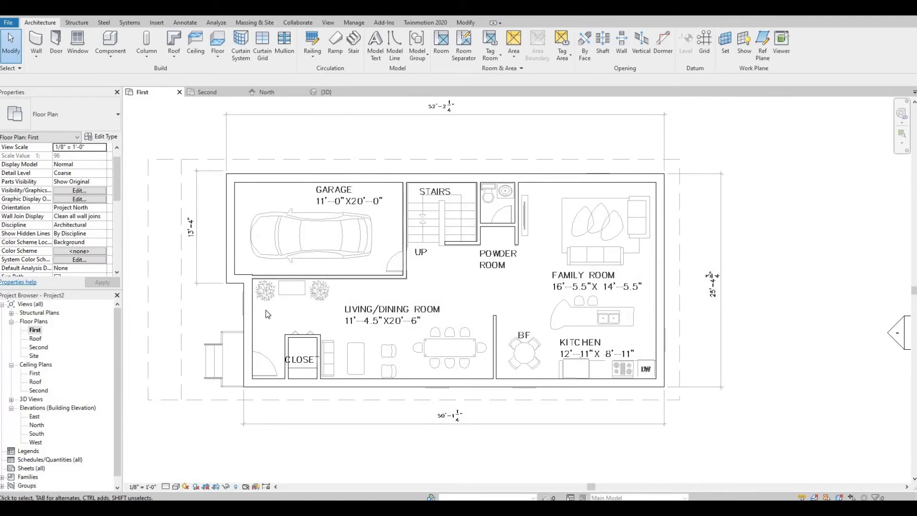
pyautogui.moveTo(322, 311); pyautogui.dragTo(348, 313, button='middle')
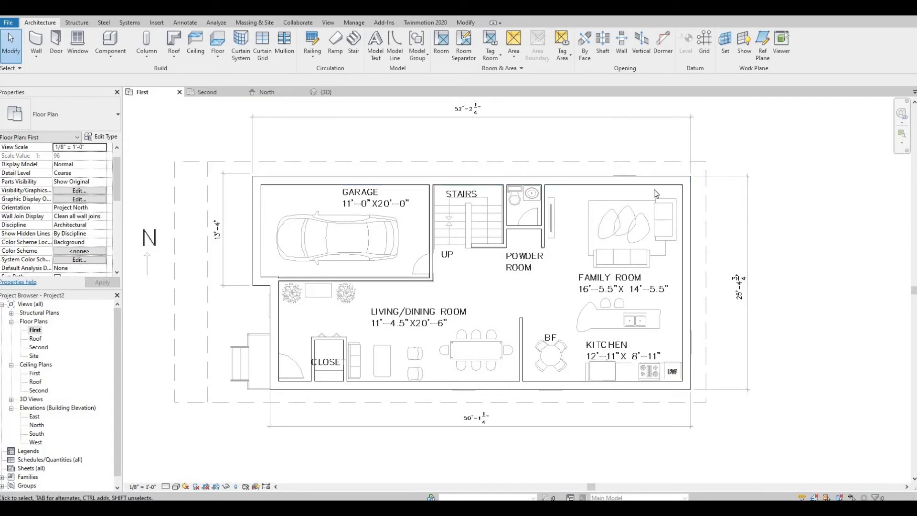
pyautogui.click(176, 487)
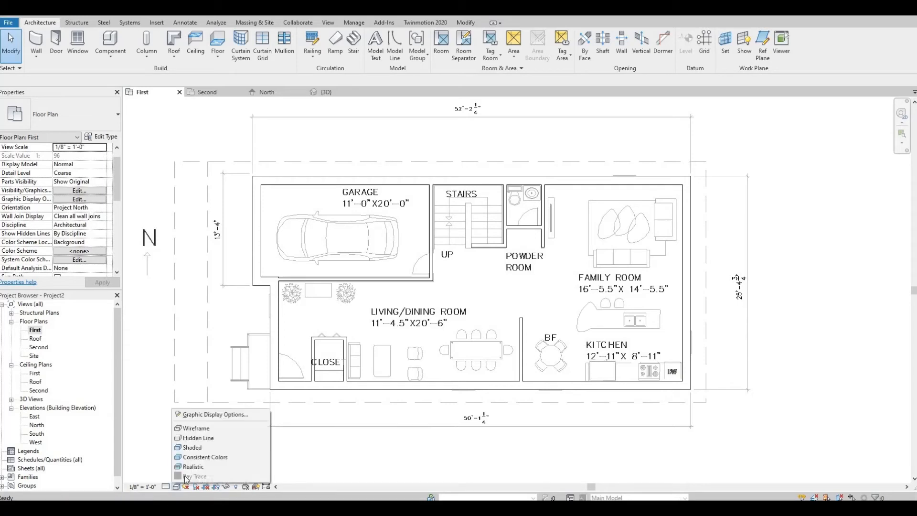
pyautogui.click(213, 415)
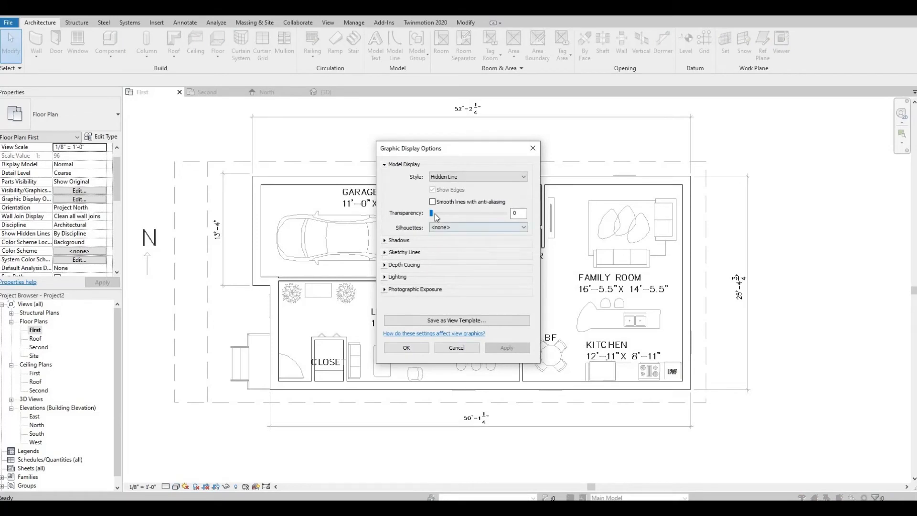
pyautogui.moveTo(431, 213)
pyautogui.mouseDown()
pyautogui.moveTo(442, 216)
pyautogui.moveTo(431, 215)
pyautogui.mouseUp()
pyautogui.click(466, 214)
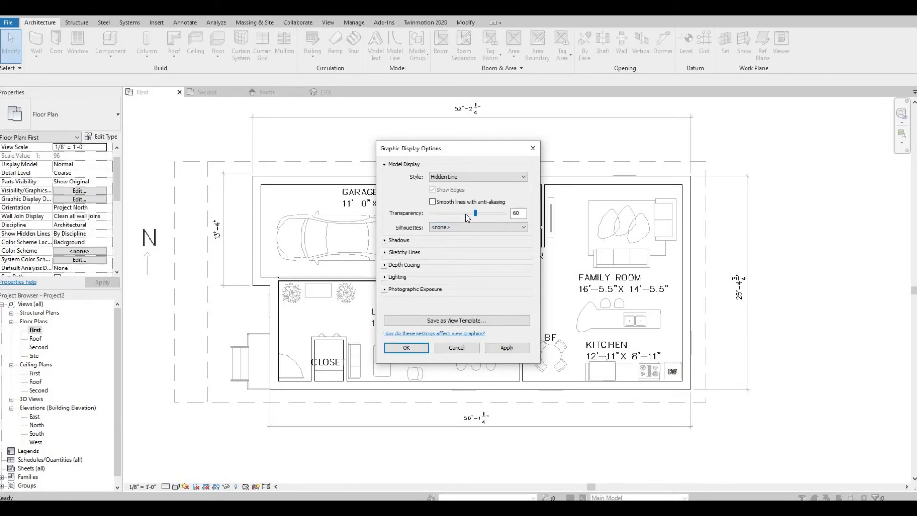
pyautogui.click(500, 348)
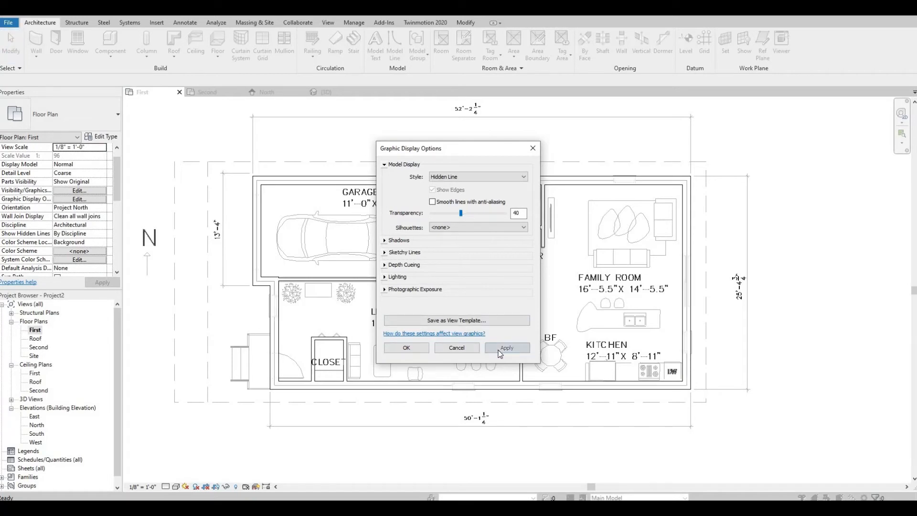
pyautogui.click(406, 348)
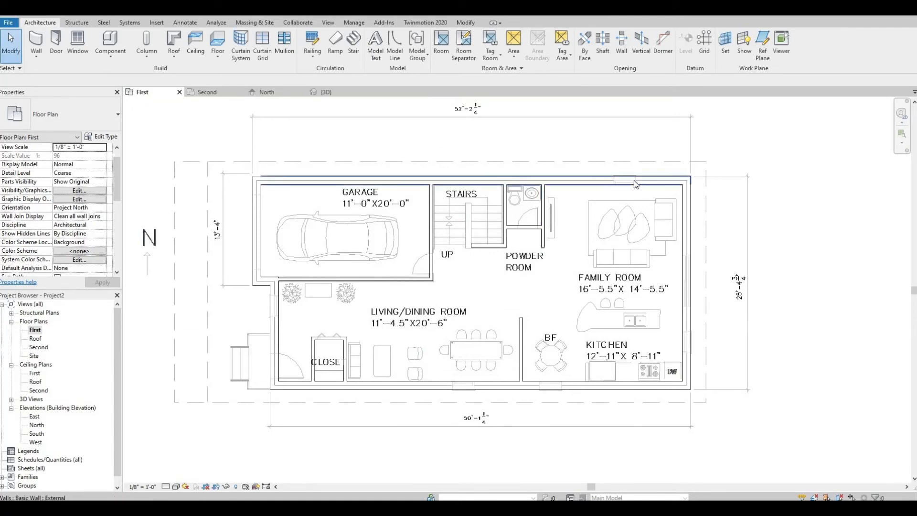
pyautogui.scroll(4, 629, 183)
pyautogui.scroll(1, 596, 180)
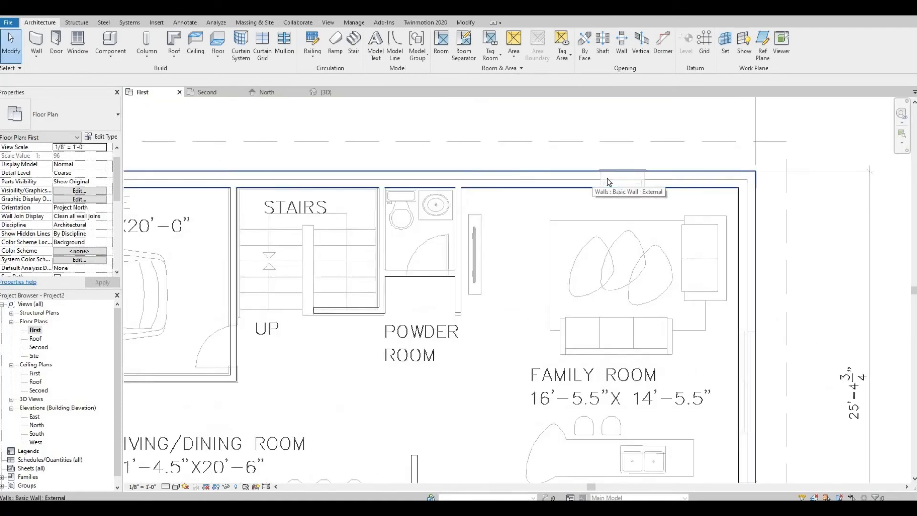
pyautogui.scroll(-1, 624, 178)
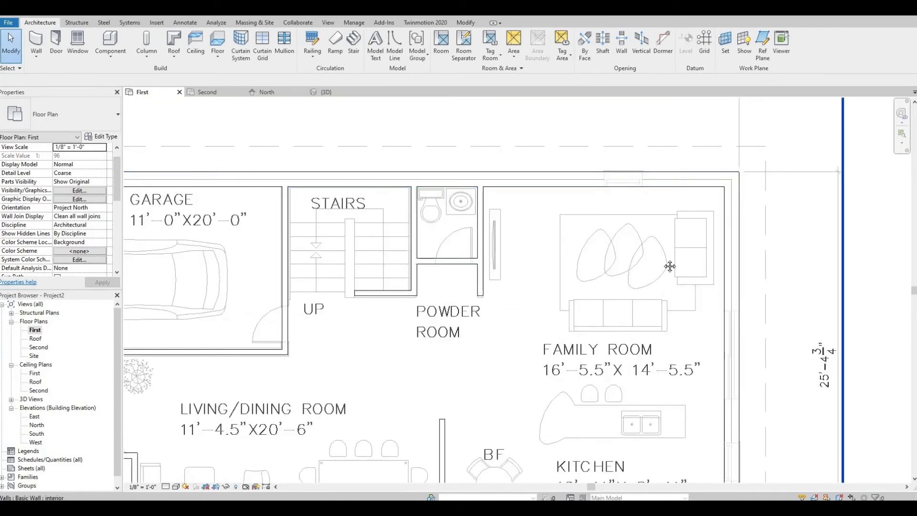
pyautogui.scroll(-4, 660, 263)
pyautogui.moveTo(660, 263); pyautogui.dragTo(674, 263, button='middle')
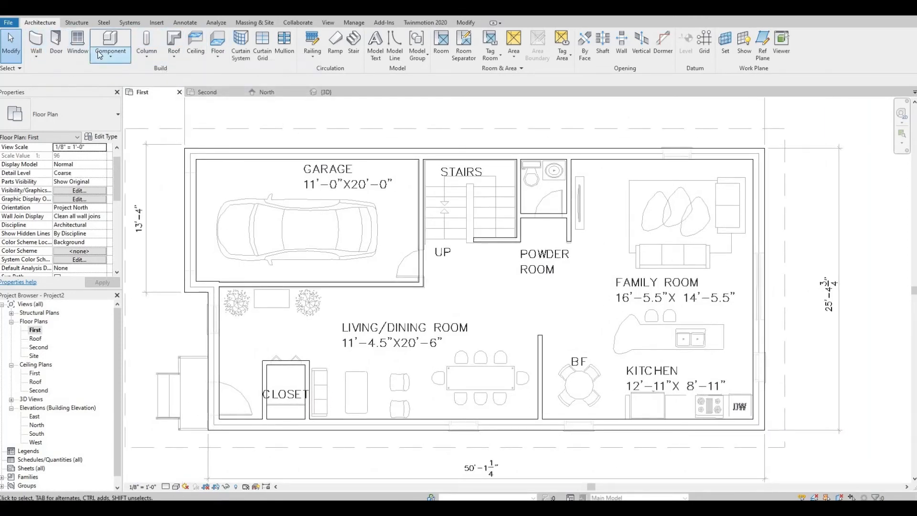
# - Place a Single-Flush 30" x 84" door in the garage's east wall, swinging into the garage, about 1'-10" from the garage's south wall
pyautogui.click(61, 44)
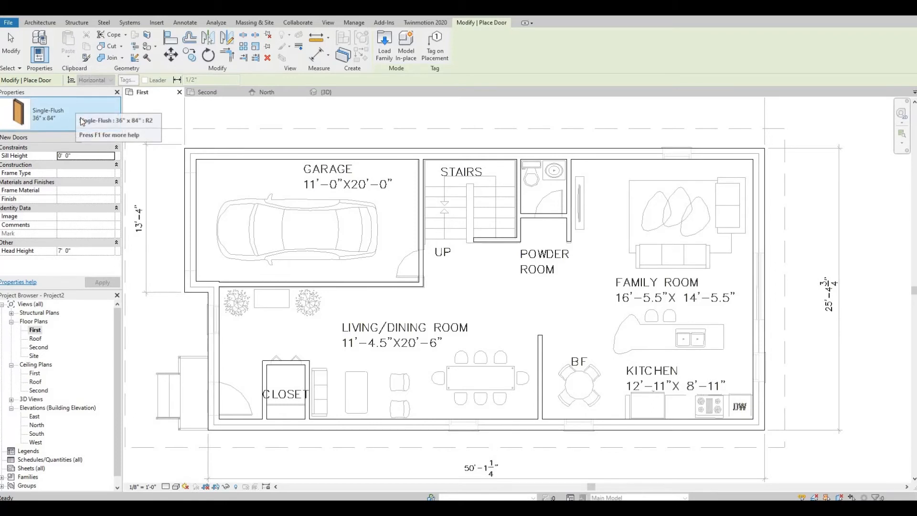
pyautogui.scroll(1, 397, 253)
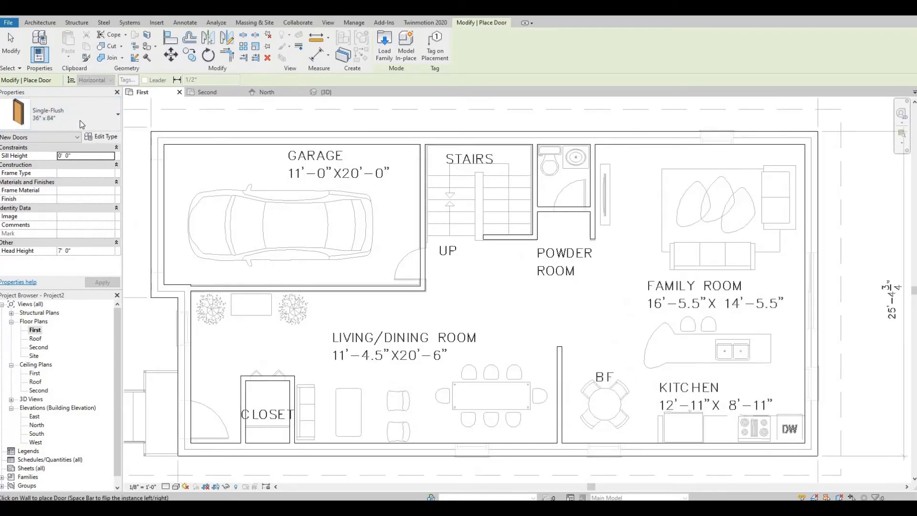
pyautogui.click(76, 116)
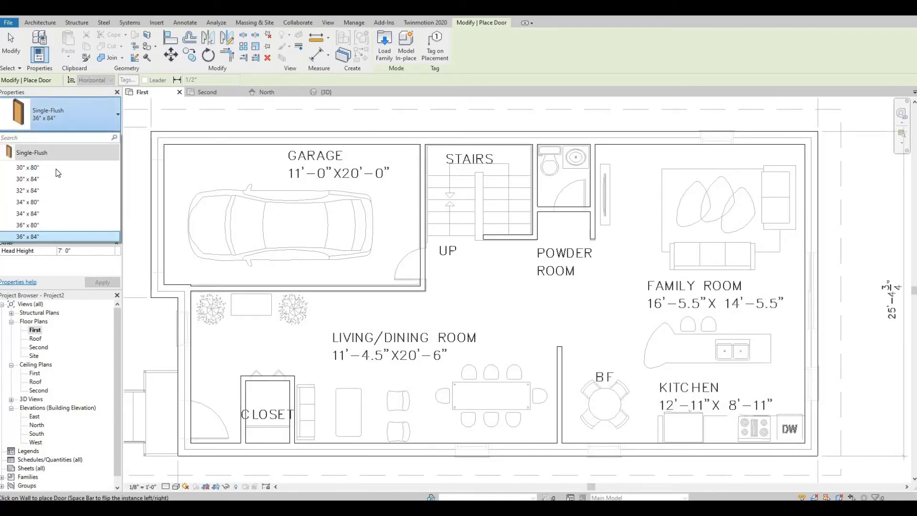
pyautogui.moveTo(56, 174)
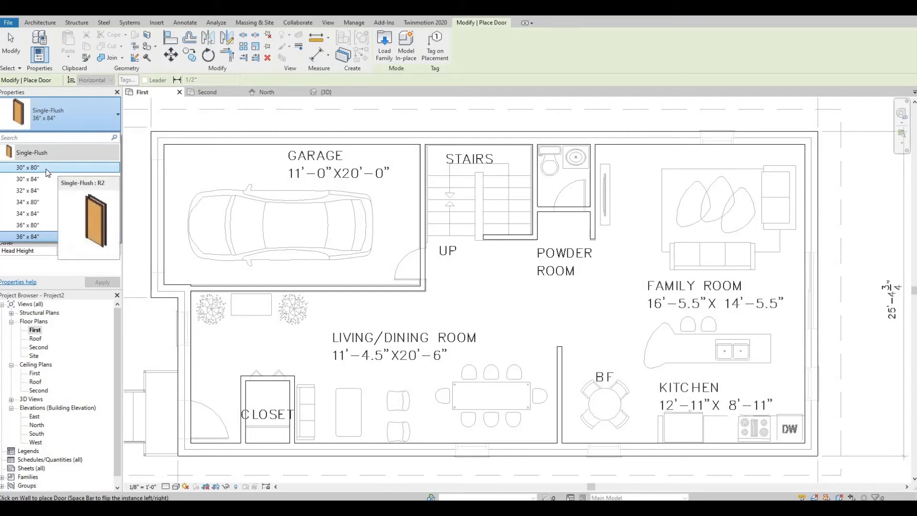
pyautogui.click(39, 179)
pyautogui.scroll(1, 423, 266)
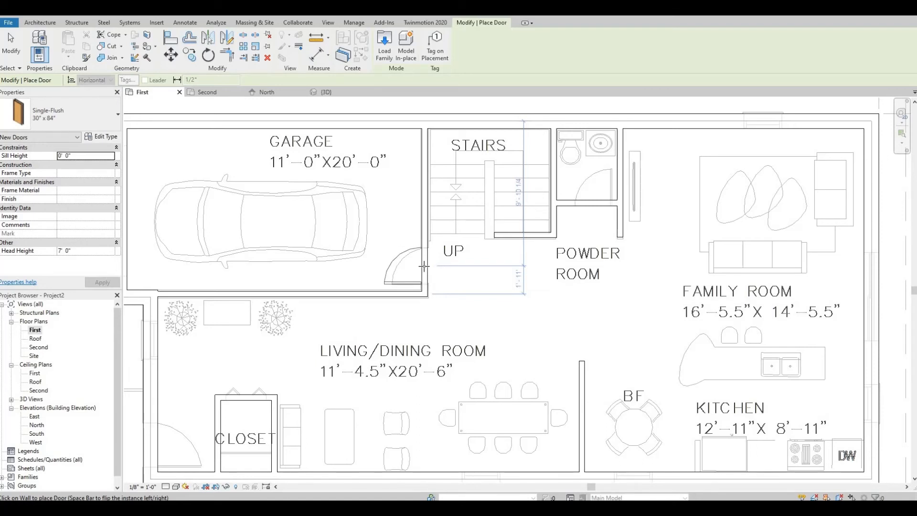
pyautogui.press('space')
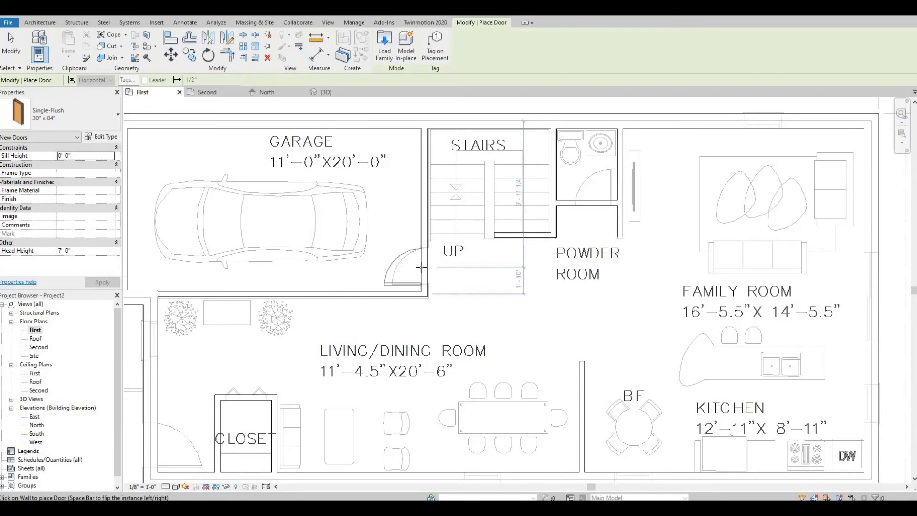
pyautogui.click(421, 267)
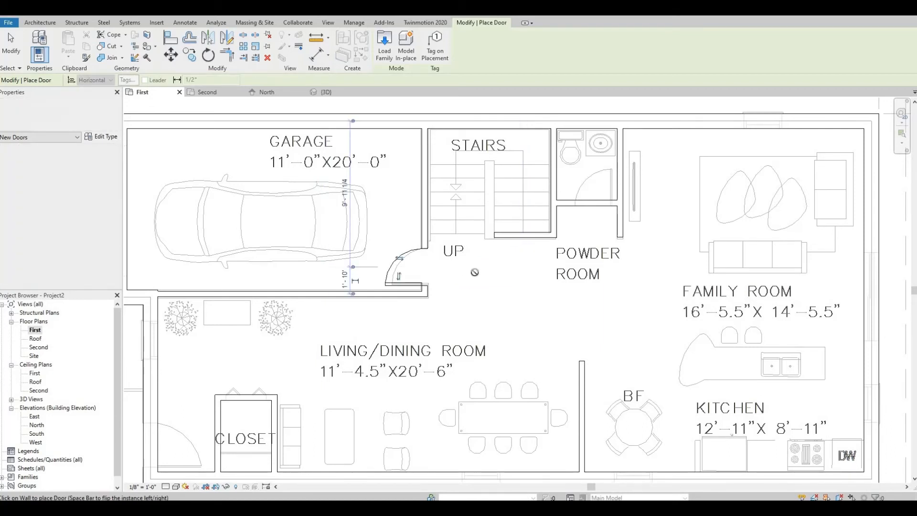
# - Place a Single-Flush 30" x 84" door in the powder room's south wall, hinged on the east side and swinging inward
pyautogui.moveTo(455, 295); pyautogui.dragTo(413, 310, button='middle')
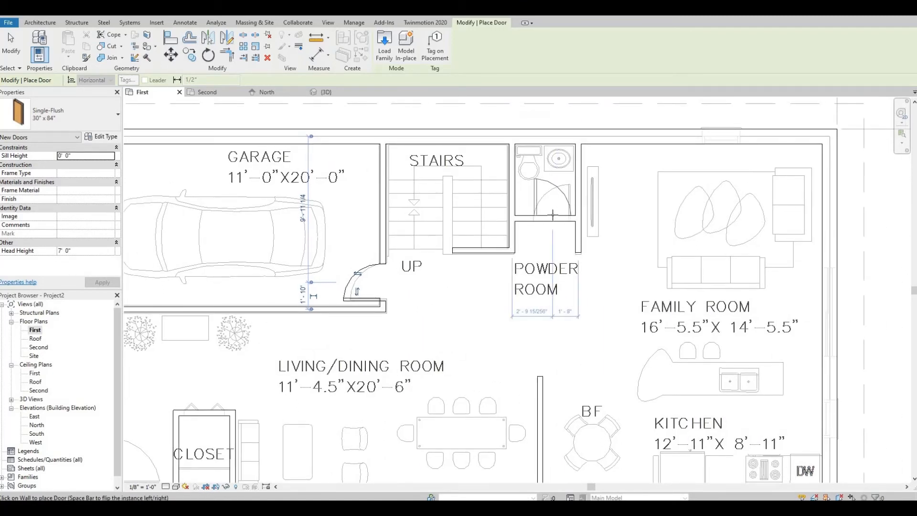
pyautogui.press('space')
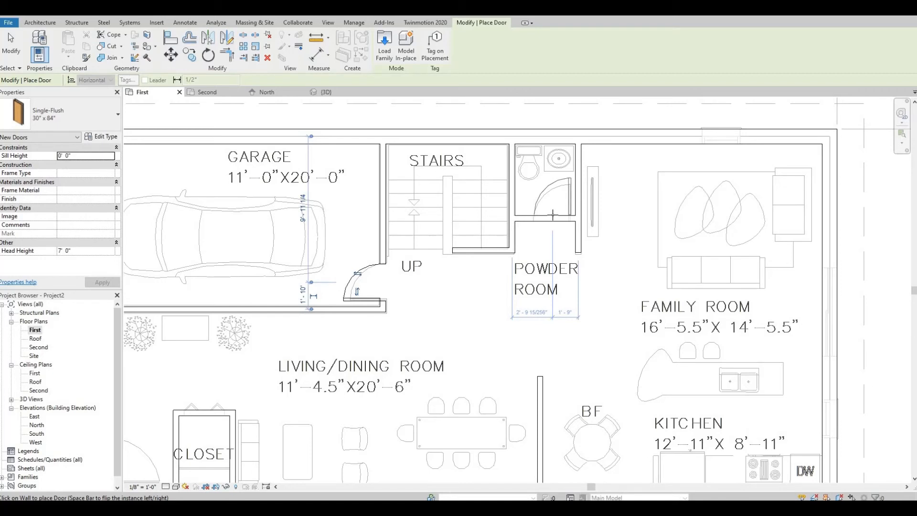
pyautogui.click(552, 216)
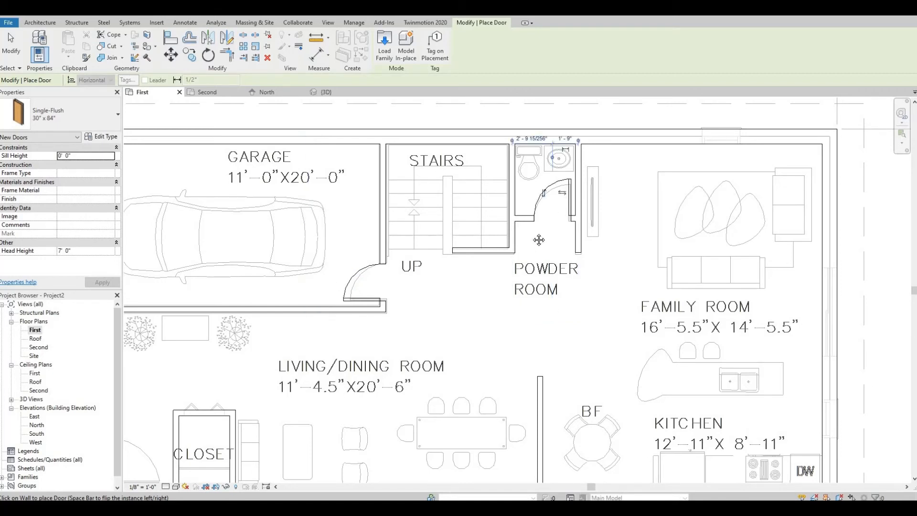
# - Place a Single-Flush 36" x 80" entrance door in the west exterior wall beside the closet, swinging inward, about 2'-4" from the south wall
pyautogui.moveTo(539, 240); pyautogui.dragTo(530, 203, button='middle')
pyautogui.moveTo(580, 265); pyautogui.dragTo(740, 194, button='middle')
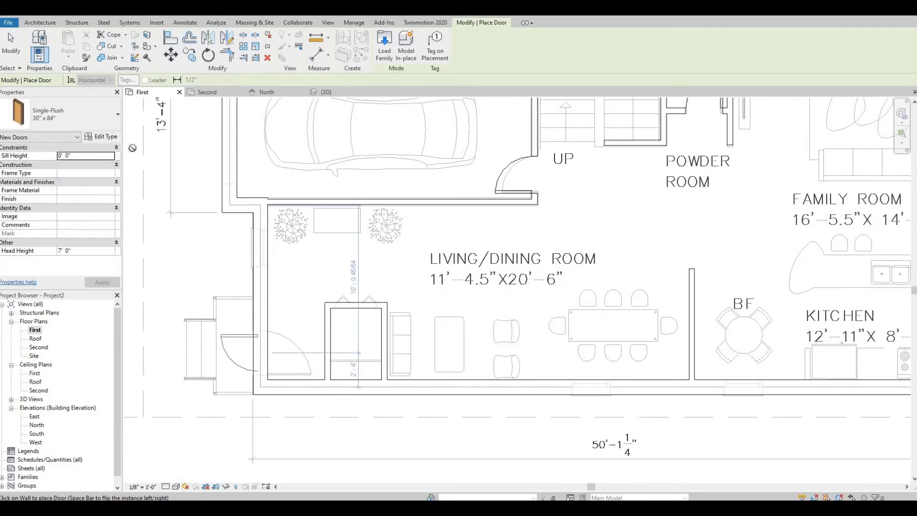
pyautogui.click(108, 125)
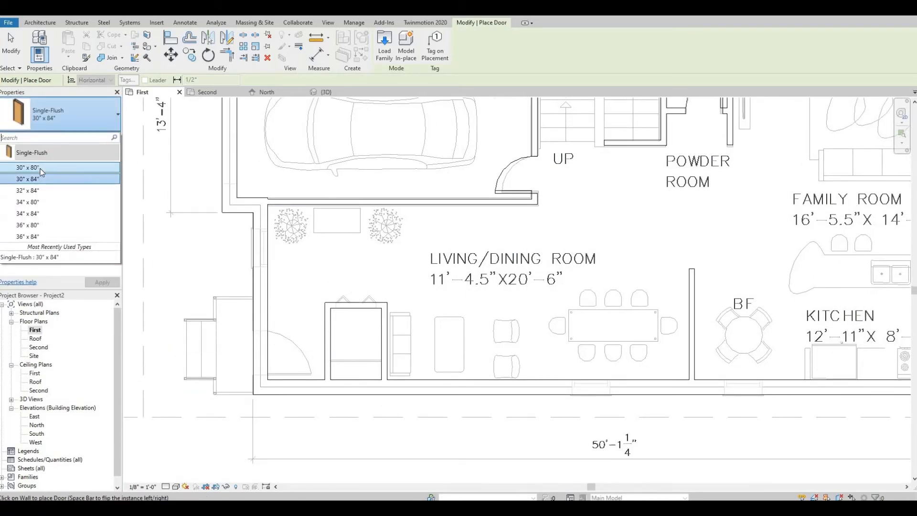
pyautogui.click(34, 226)
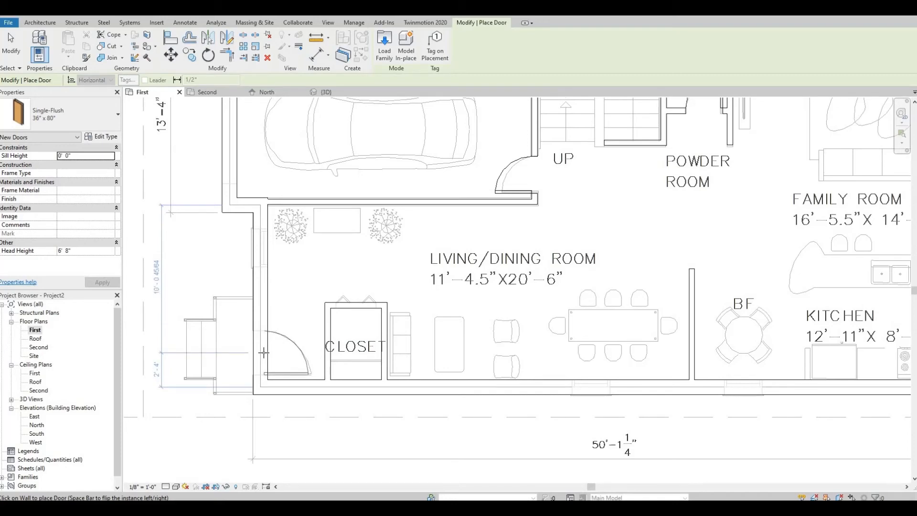
pyautogui.click(264, 353)
pyautogui.scroll(-3, 260, 302)
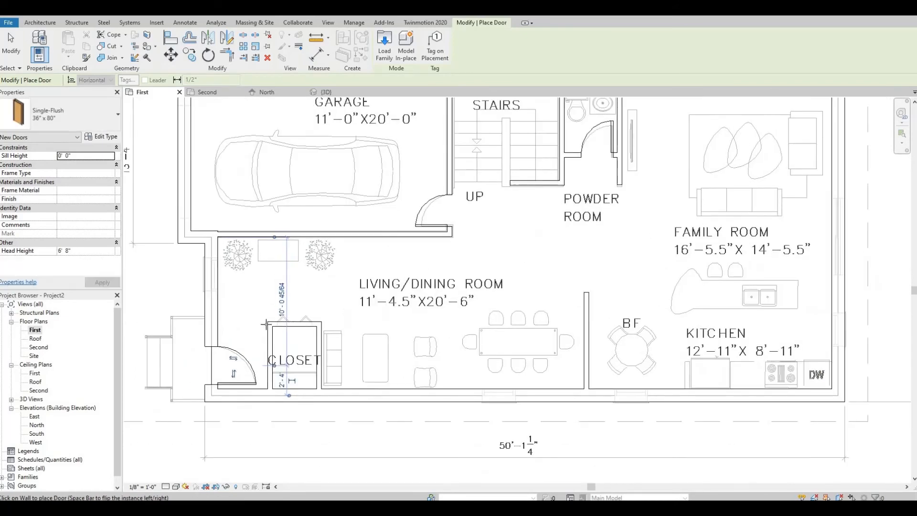
pyautogui.scroll(2, 266, 324)
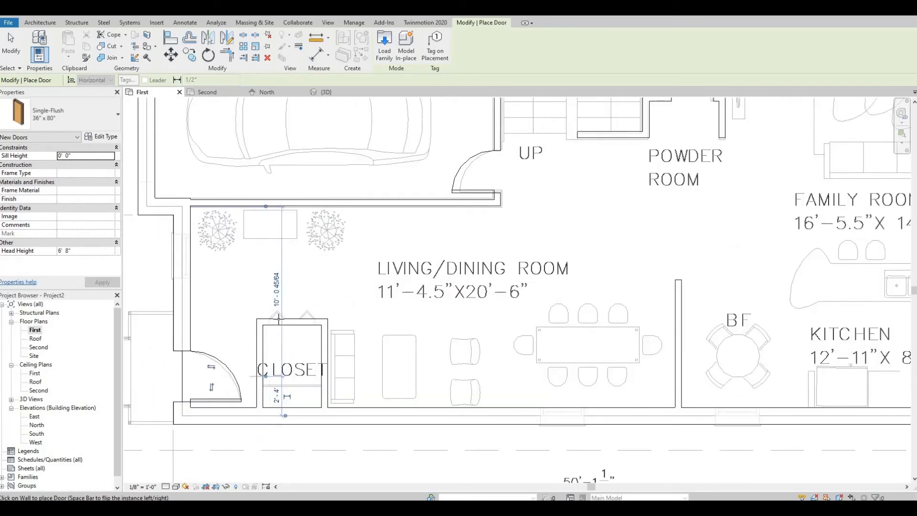
pyautogui.click(87, 121)
pyautogui.scroll(1, 73, 223)
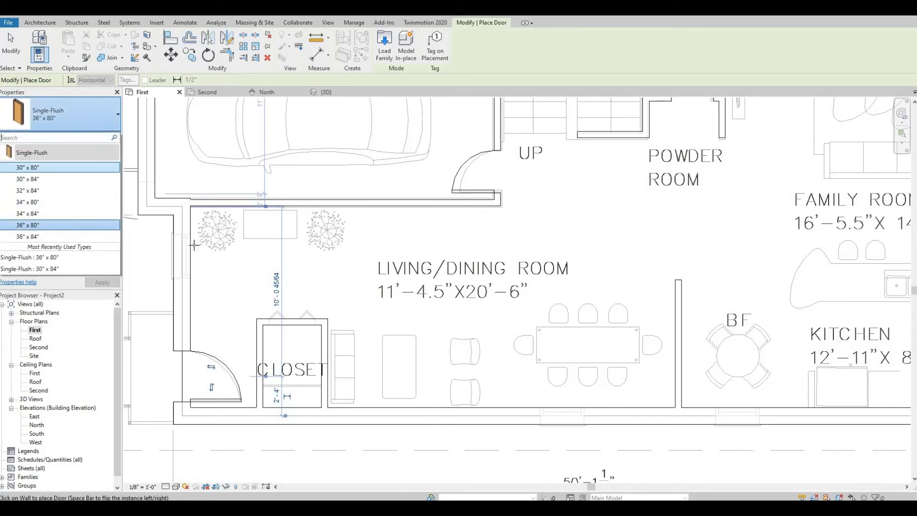
pyautogui.click(215, 259)
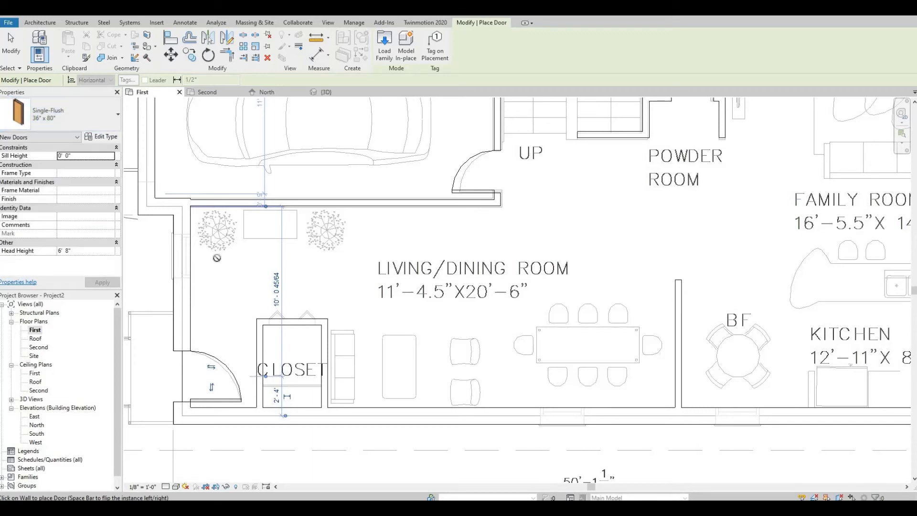
# - Examine the family room's east wall and the rest of the first floor for door openings, and end door placement
pyautogui.scroll(-2, 276, 256)
pyautogui.moveTo(471, 258); pyautogui.dragTo(278, 328, button='middle')
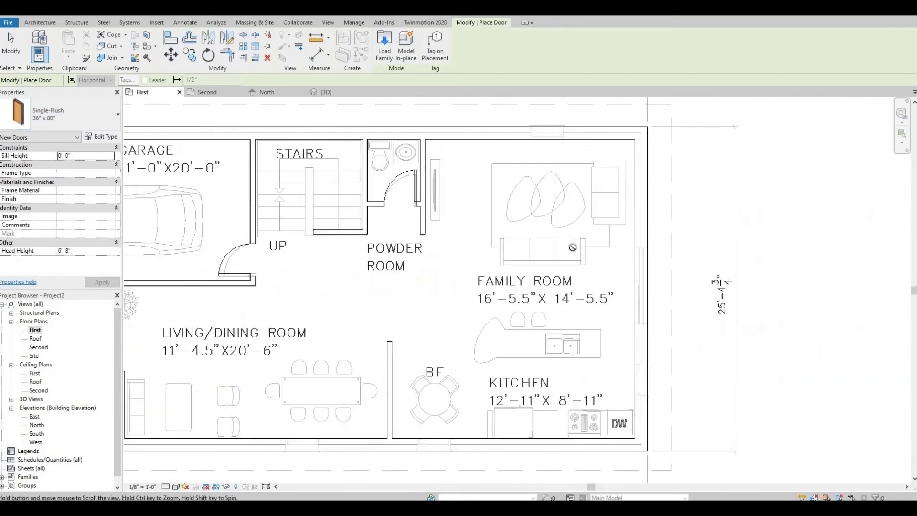
pyautogui.scroll(2, 642, 288)
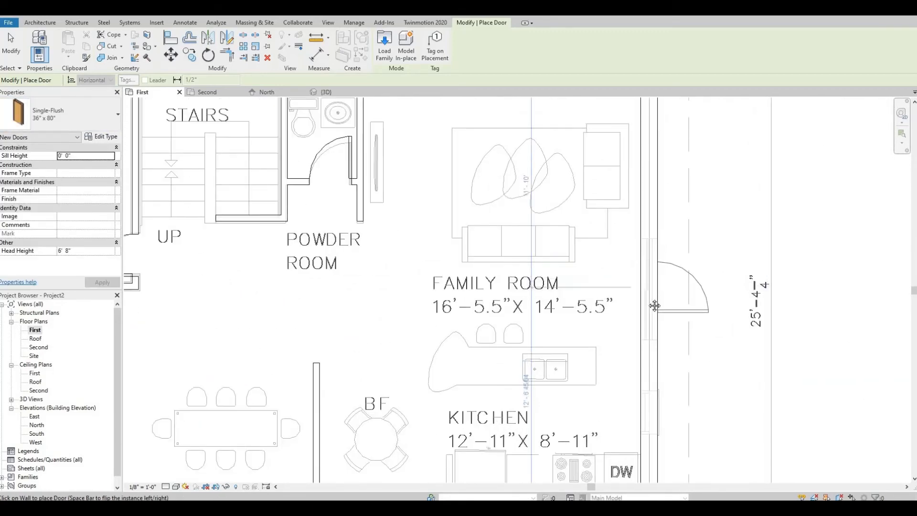
pyautogui.moveTo(641, 326); pyautogui.dragTo(641, 268, button='middle')
pyautogui.moveTo(465, 239); pyautogui.dragTo(565, 290, button='middle')
pyautogui.scroll(-2, 568, 263)
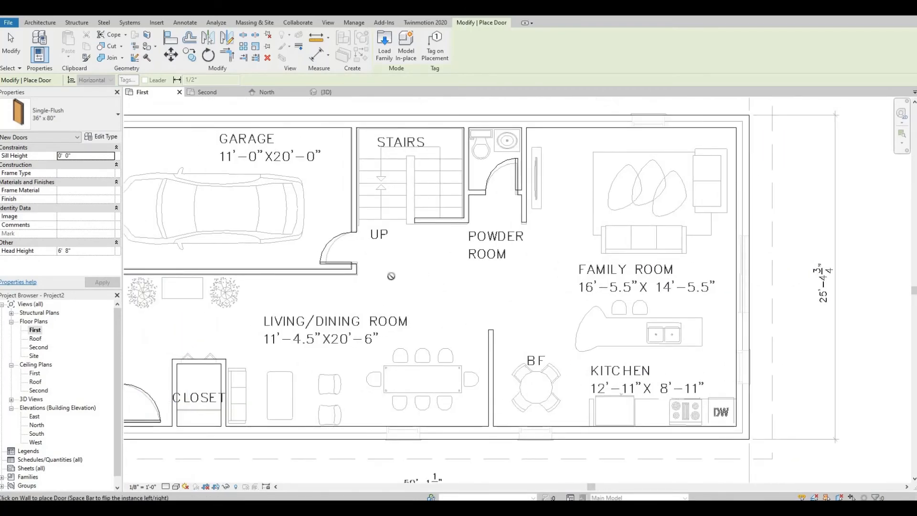
pyautogui.moveTo(407, 254); pyautogui.dragTo(465, 241, button='middle')
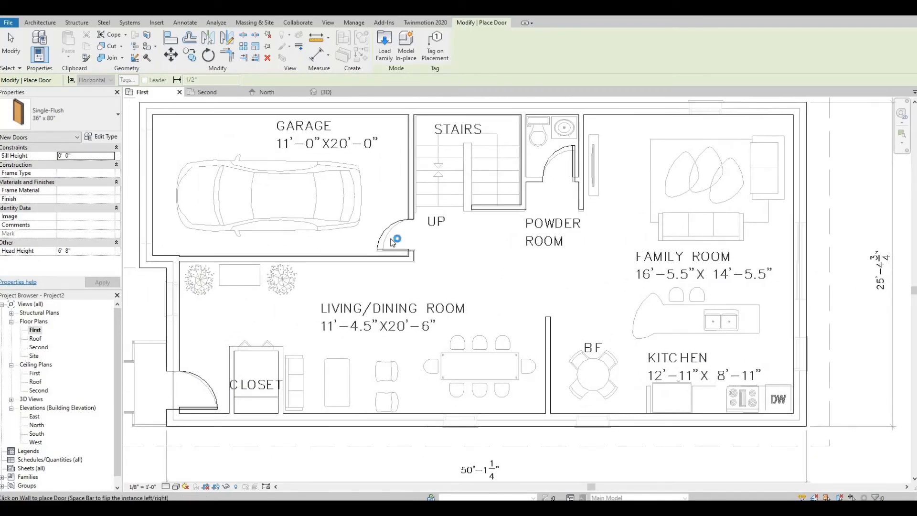
pyautogui.press('Escape')
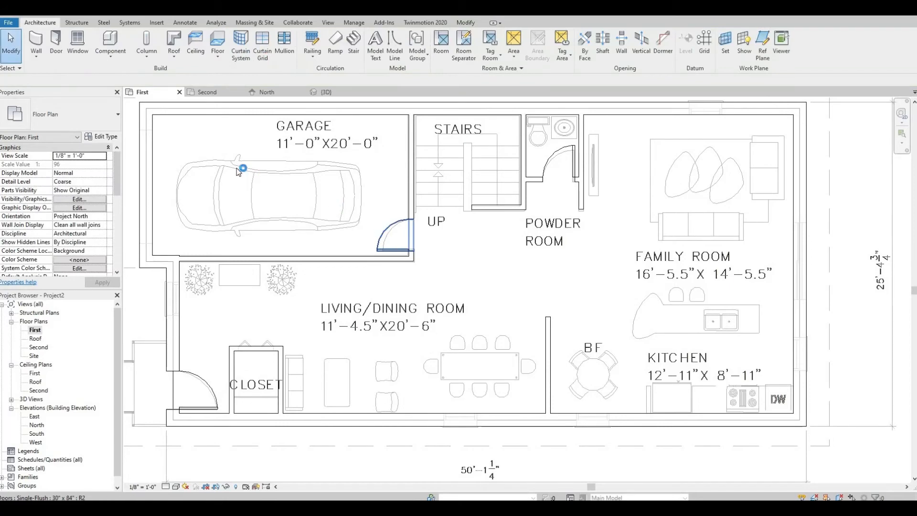
# - Place a Fixed 36" x 48" window in the family room's north wall over the window shown in the plan
pyautogui.click(78, 48)
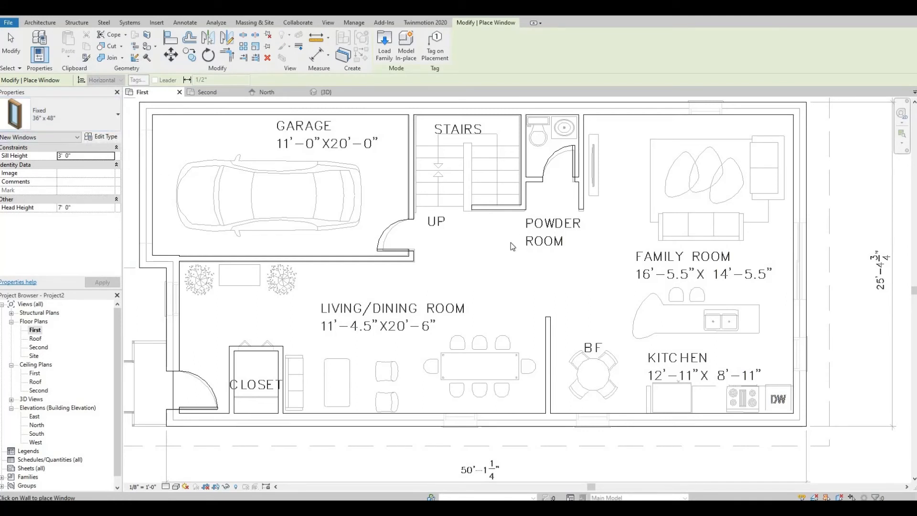
pyautogui.moveTo(513, 246); pyautogui.dragTo(456, 291, button='middle')
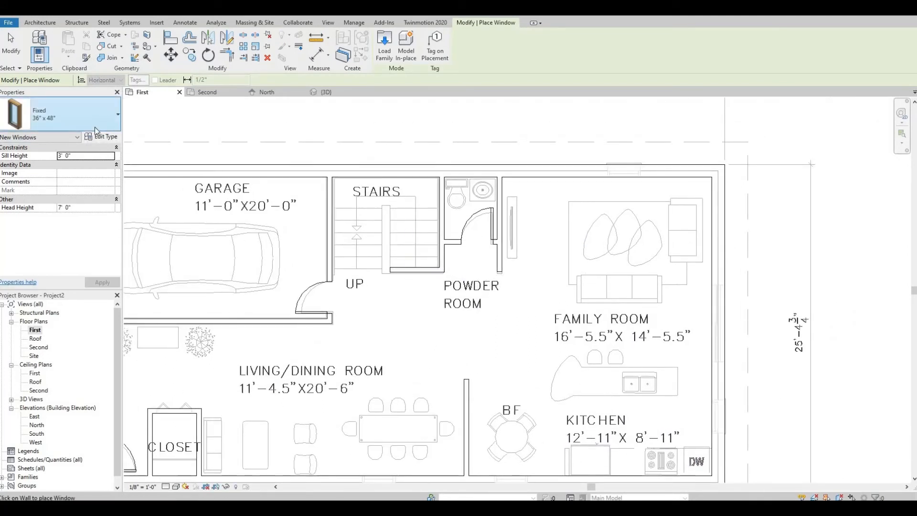
pyautogui.click(94, 127)
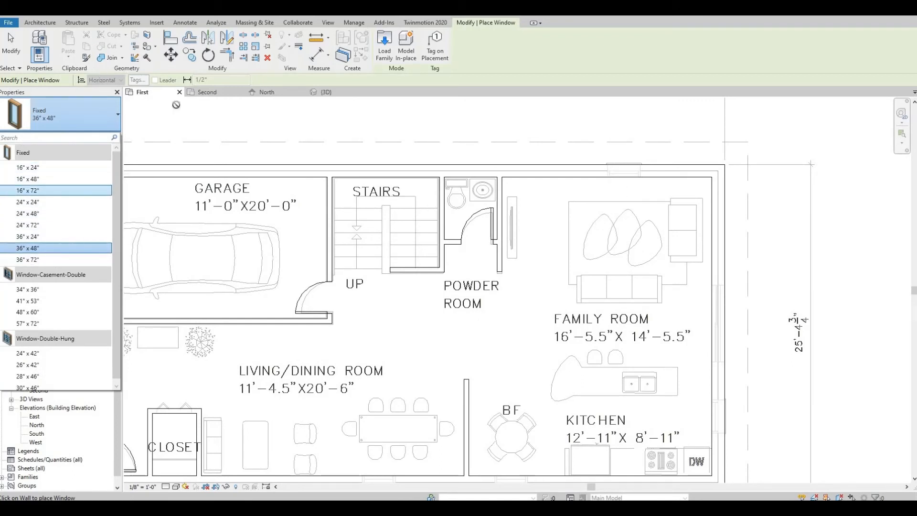
pyautogui.click(256, 130)
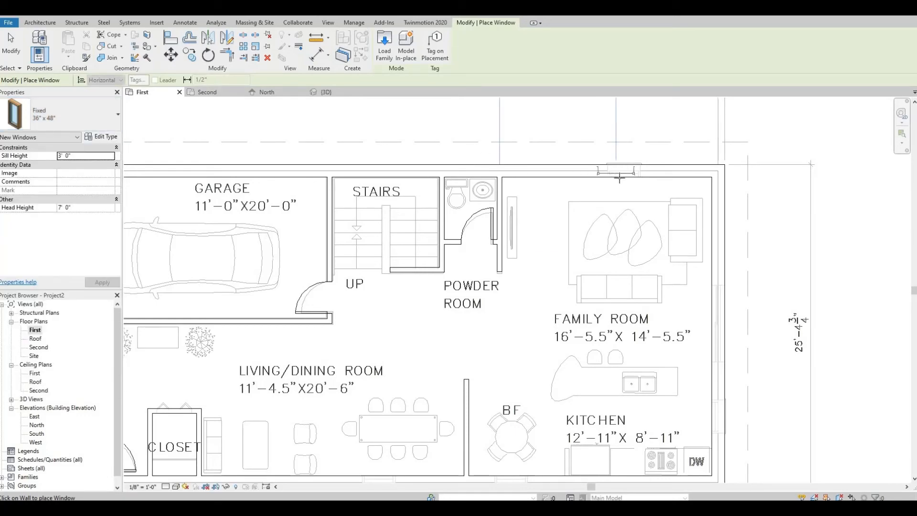
pyautogui.scroll(3, 622, 179)
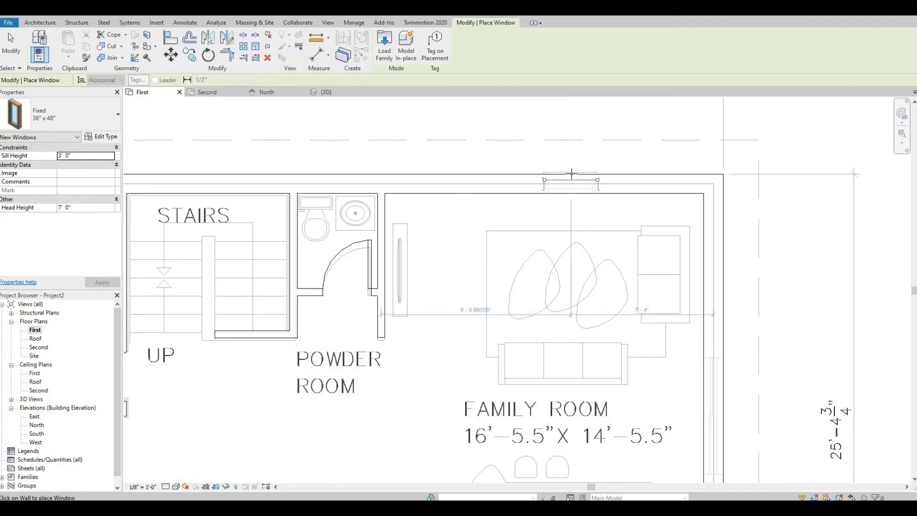
pyautogui.click(571, 173)
pyautogui.scroll(-3, 566, 281)
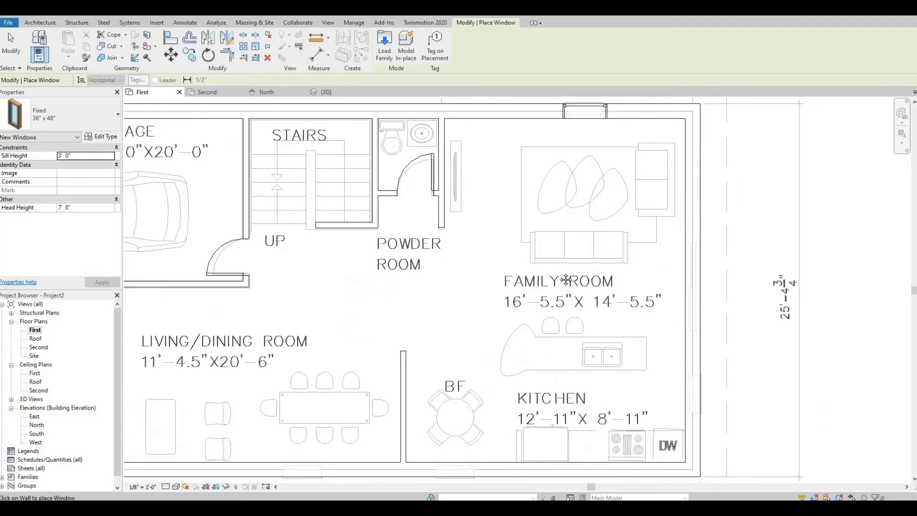
# - Place two Fixed 36" x 48" windows in the south wall, about 3'-6" east and 6'-11" west of the partition between dining room and BF
pyautogui.moveTo(566, 336); pyautogui.dragTo(568, 283, button='middle')
pyautogui.moveTo(555, 315); pyautogui.dragTo(555, 276, button='middle')
pyautogui.moveTo(480, 348); pyautogui.dragTo(547, 269, button='middle')
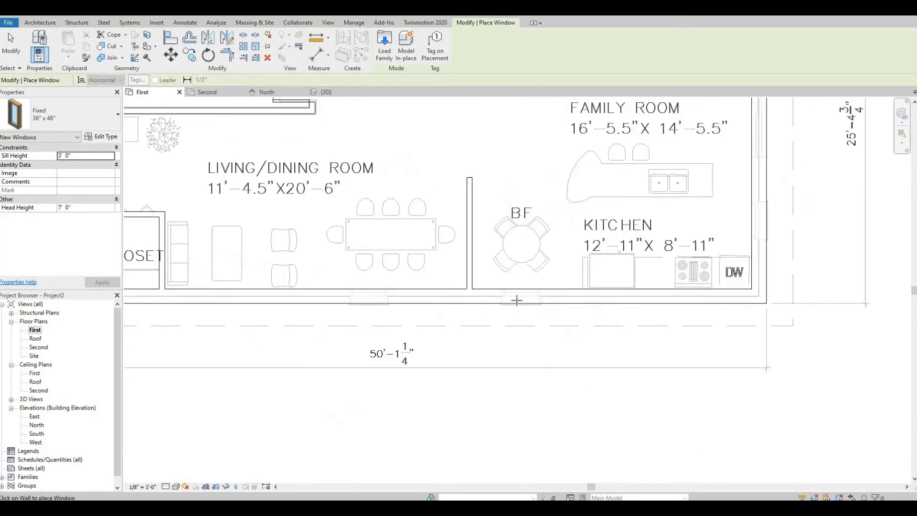
pyautogui.scroll(2, 517, 300)
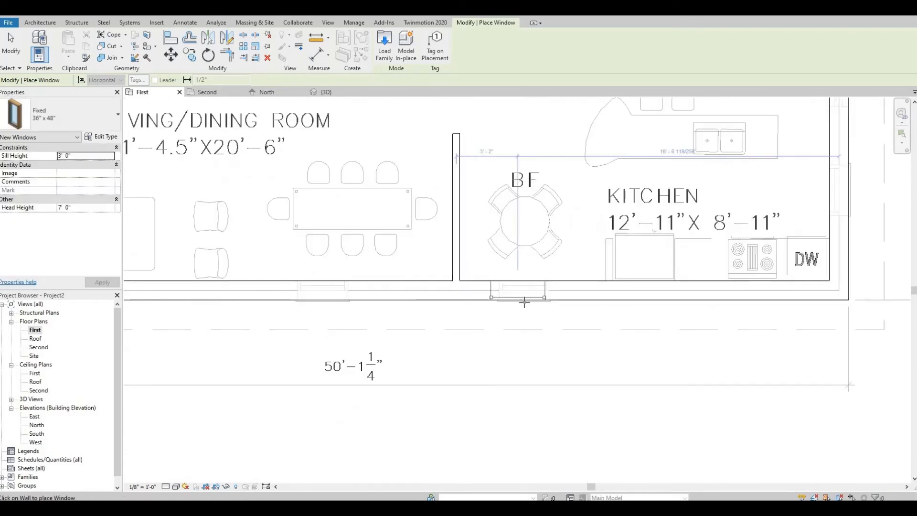
pyautogui.click(501, 314)
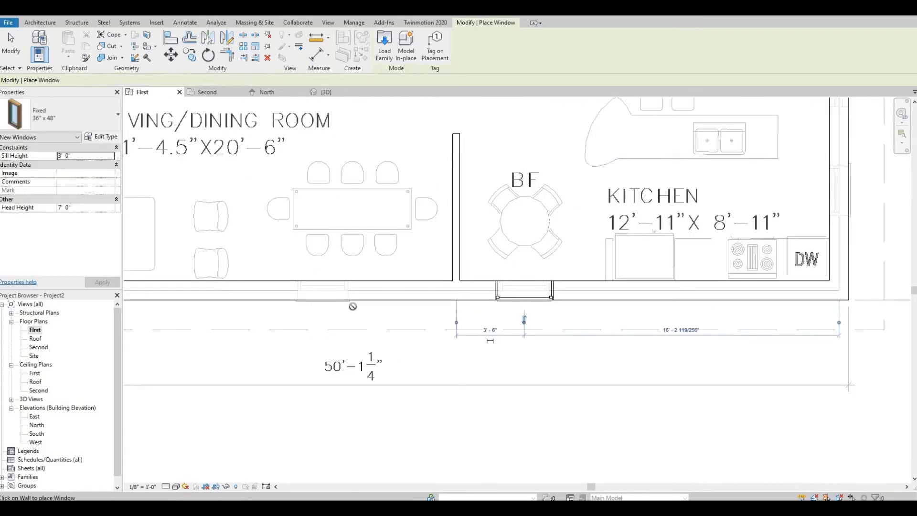
pyautogui.click(323, 299)
pyautogui.scroll(-3, 483, 329)
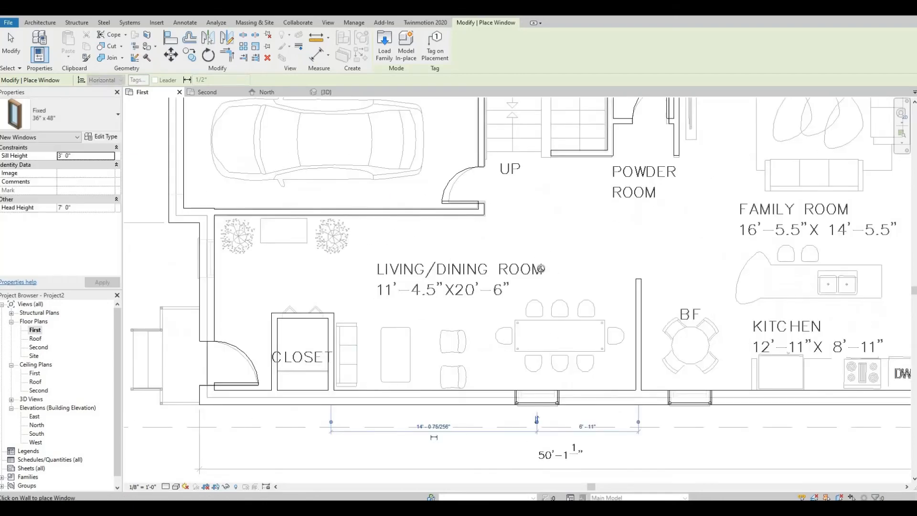
# - Place a Fixed 36" x 48" window in the kitchen's east wall, about 5'-2" from the south wall
pyautogui.scroll(-5, 541, 268)
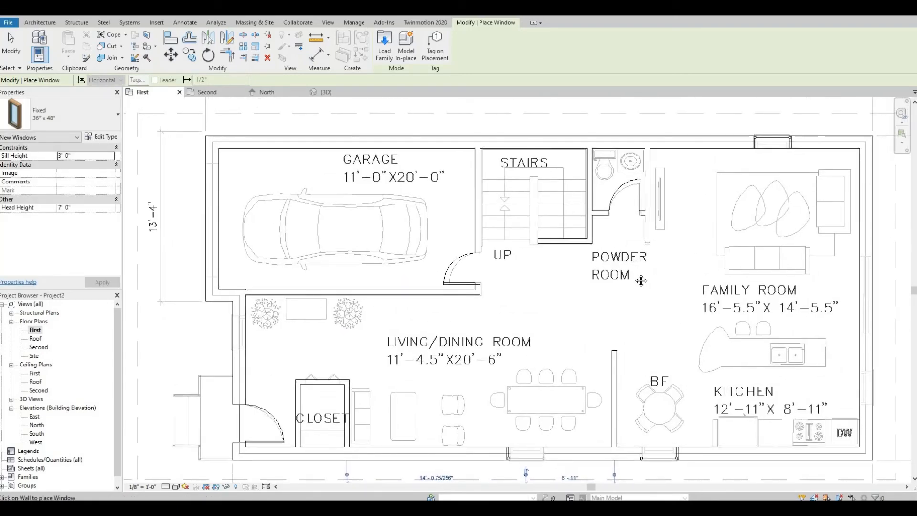
pyautogui.moveTo(641, 281); pyautogui.dragTo(625, 281, button='middle')
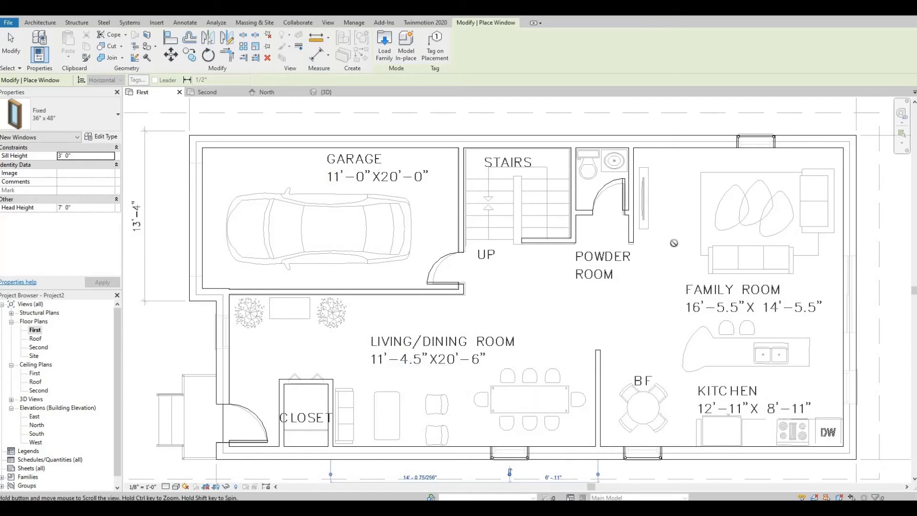
pyautogui.moveTo(640, 292); pyautogui.dragTo(625, 269, button='middle')
pyautogui.scroll(3, 671, 333)
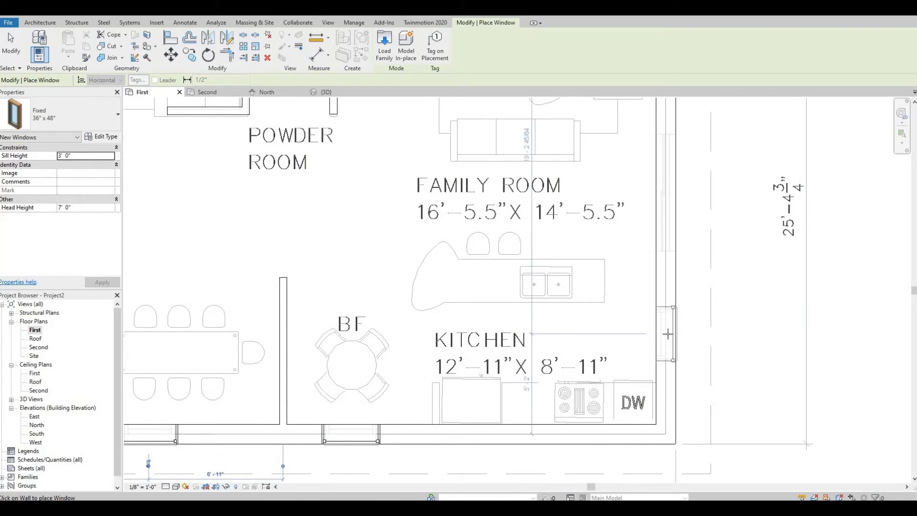
pyautogui.scroll(-3, 580, 308)
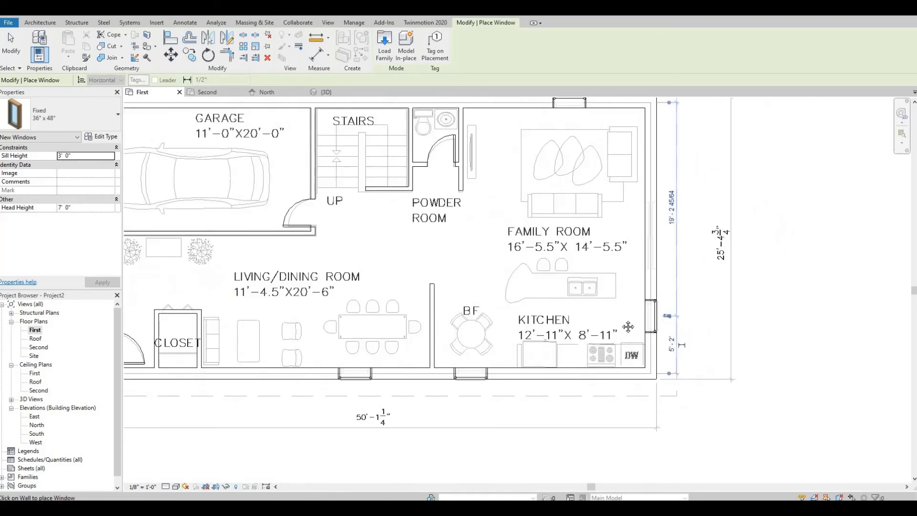
pyautogui.moveTo(582, 307); pyautogui.dragTo(638, 258, button='middle')
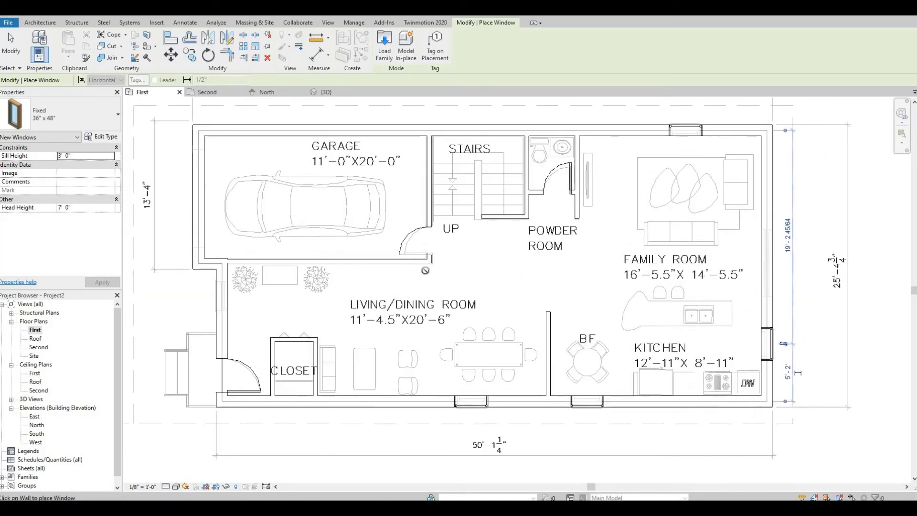
# - Place a Fixed 36" x 48" window in the living room's west wall, about 2'-10" south of the garage wall
pyautogui.scroll(3, 225, 292)
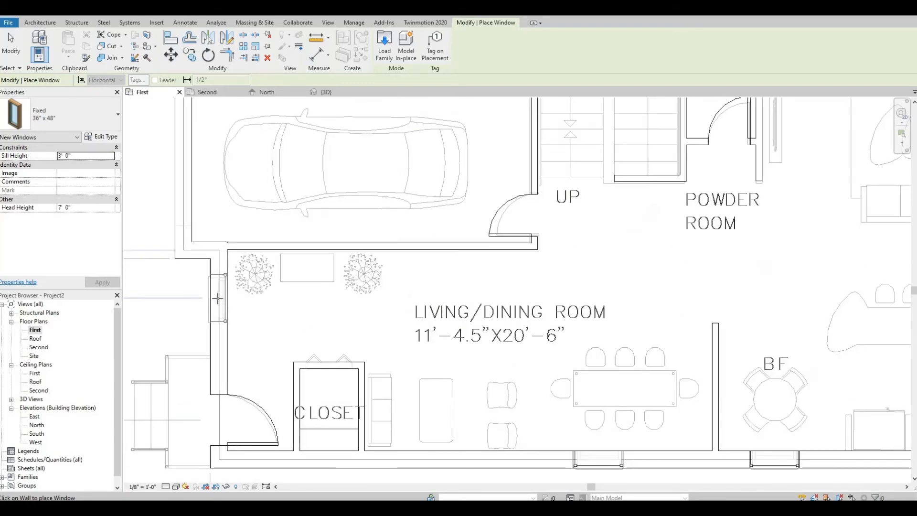
pyautogui.scroll(-3, 281, 299)
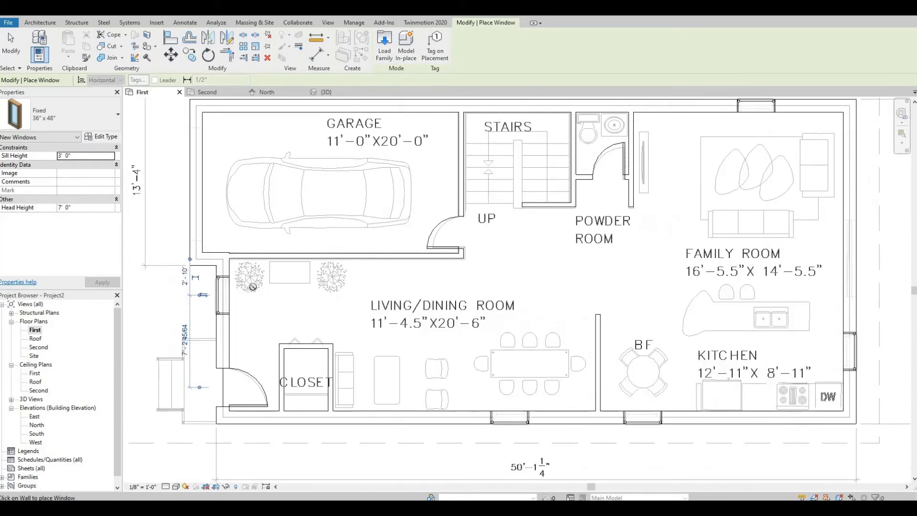
pyautogui.moveTo(281, 299); pyautogui.dragTo(282, 306, button='middle')
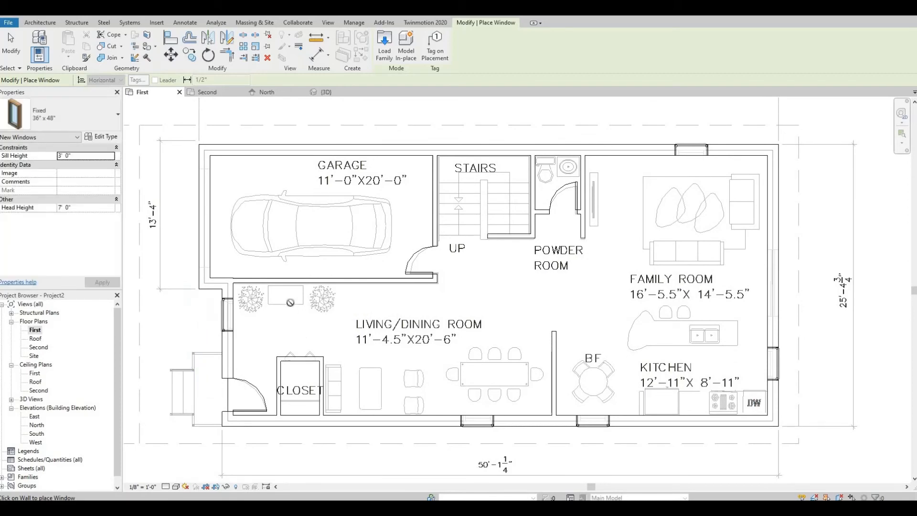
# - Open the Second floor plan and set its model display transparency to 40 in the graphic display options
pyautogui.doubleClick(38, 347)
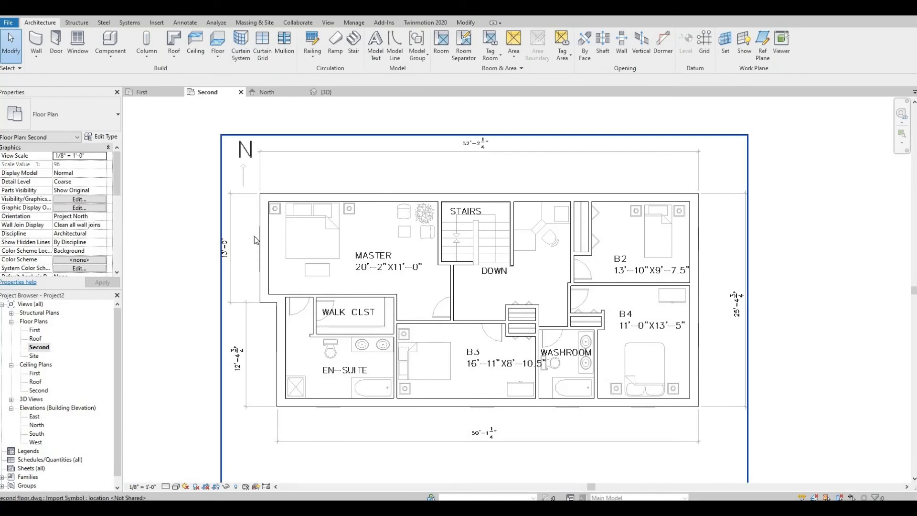
pyautogui.click(176, 486)
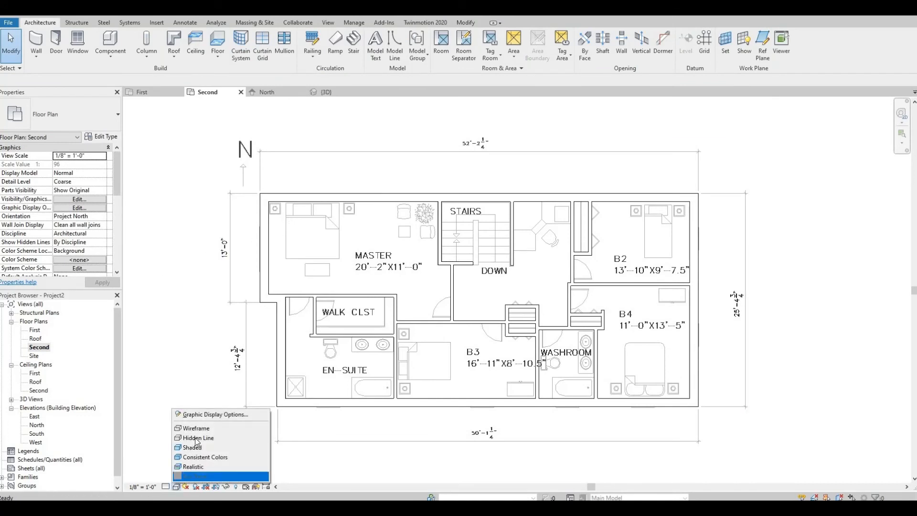
pyautogui.click(208, 415)
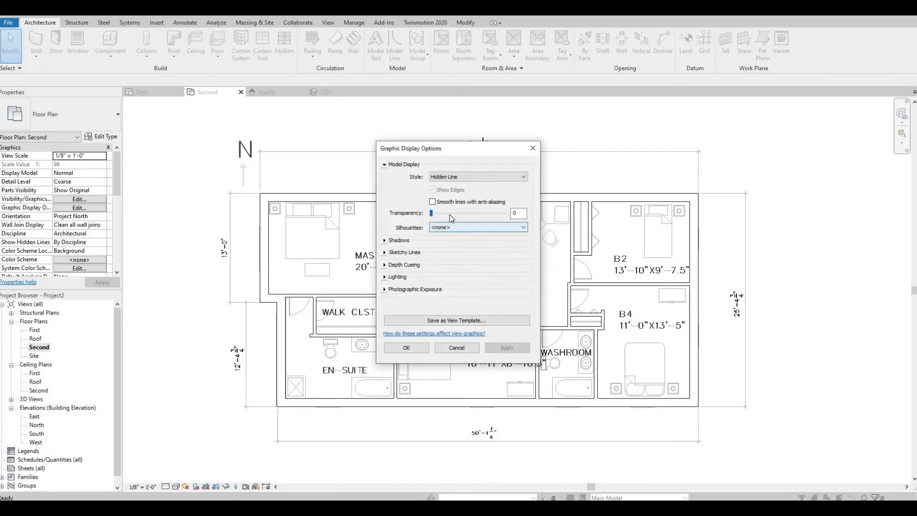
pyautogui.click(452, 216)
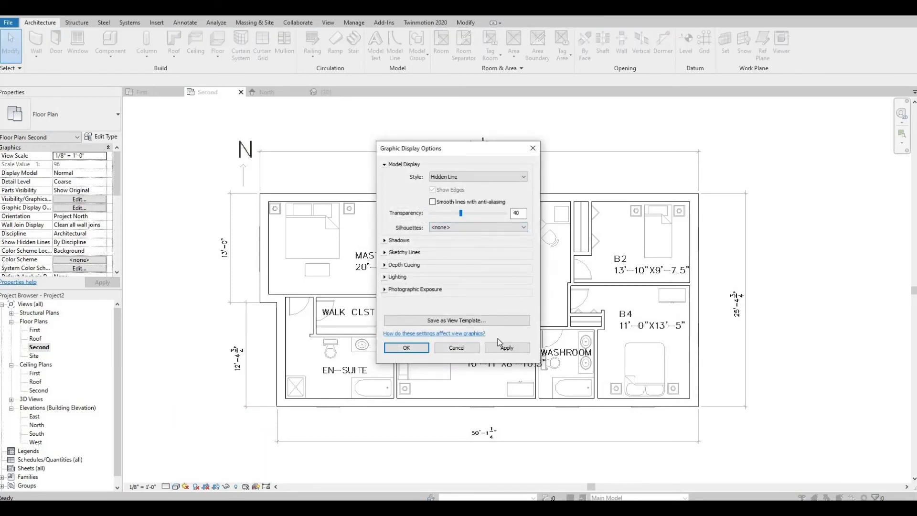
pyautogui.click(504, 349)
pyautogui.click(406, 348)
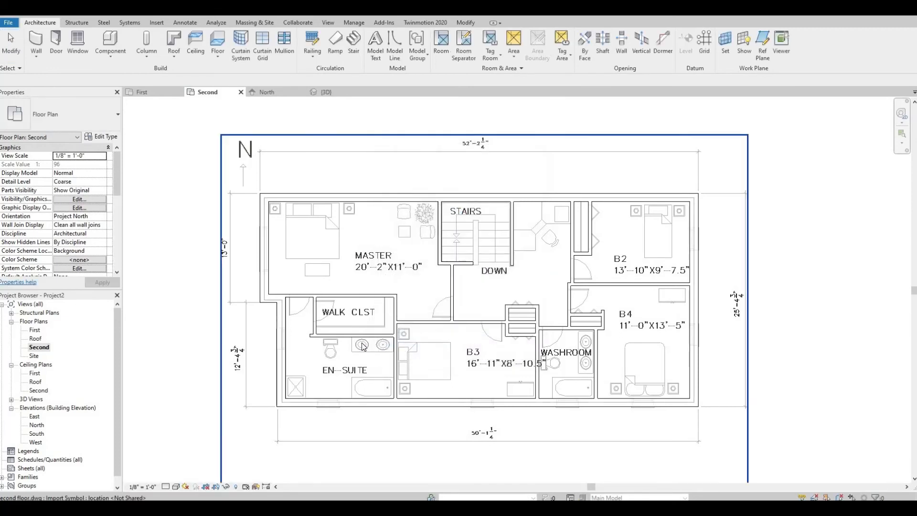
pyautogui.click(310, 101)
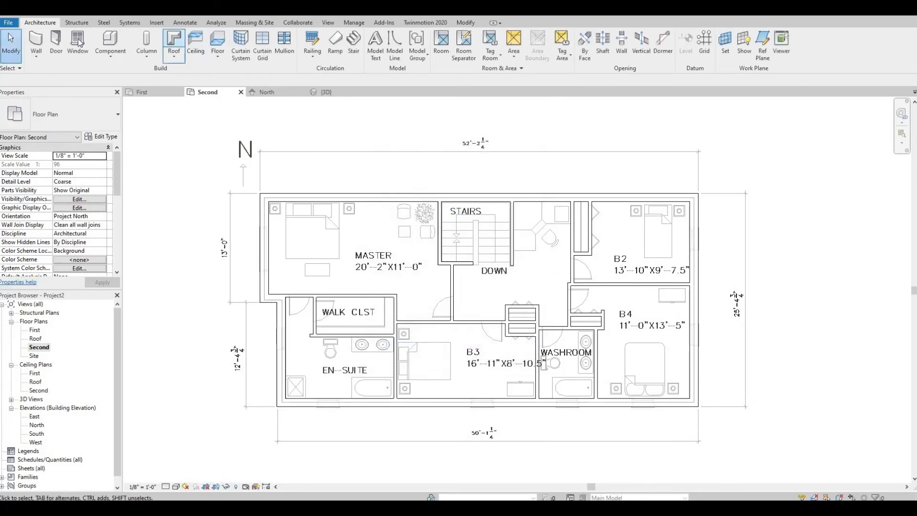
# - Place Single-Flush 30" x 80" doors from the master bedroom to the en-suite and into the walk-in closet, matching the imported plan
pyautogui.click(55, 41)
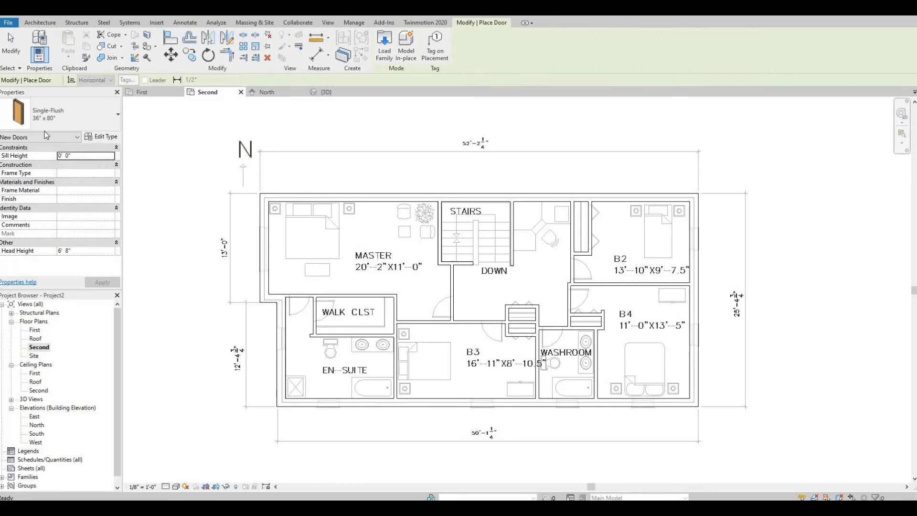
pyautogui.click(68, 120)
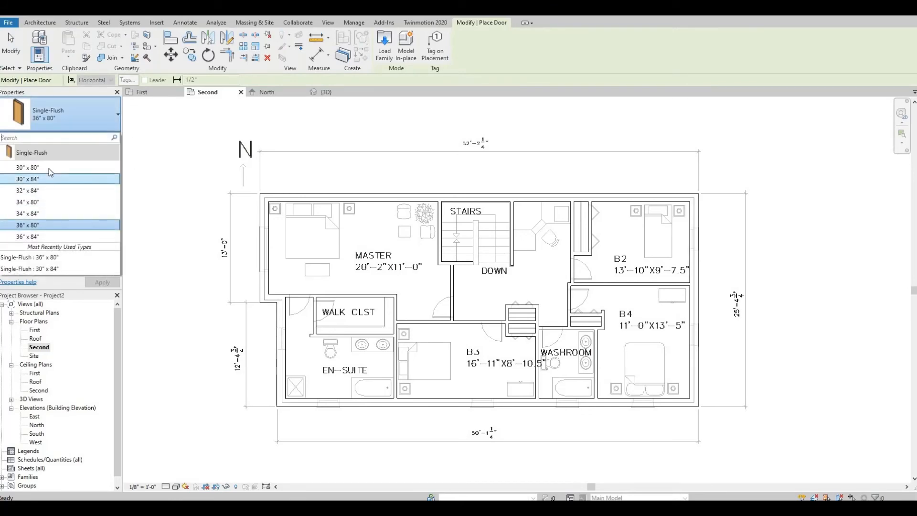
pyautogui.scroll(3, 315, 309)
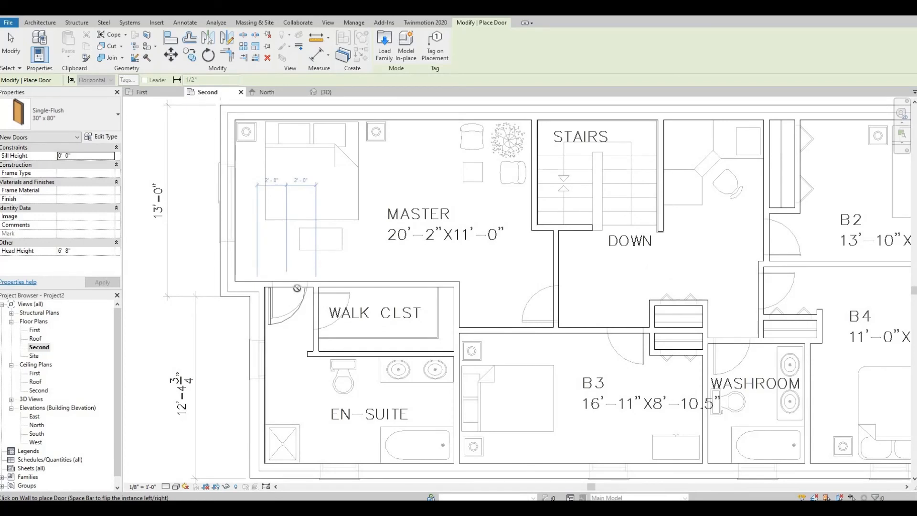
pyautogui.click(285, 285)
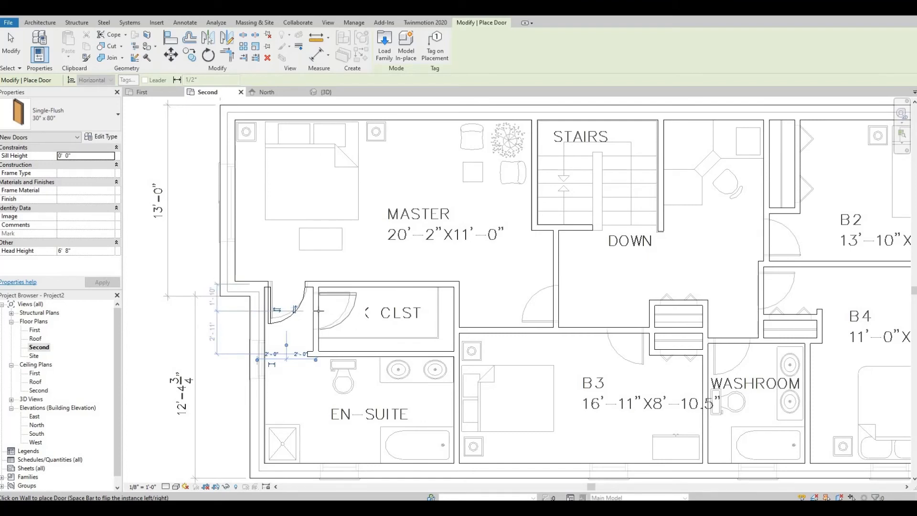
pyautogui.click(314, 310)
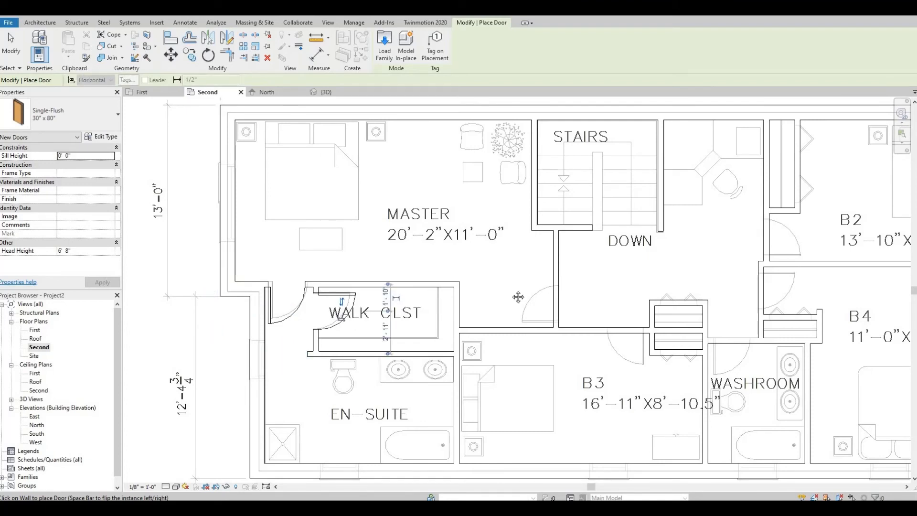
# - Place Single-Flush 30" x 80" doors at the master bedroom entrance, about 1'-9" from the hall's south wall, and at bedroom B3's entrance
pyautogui.moveTo(518, 297); pyautogui.dragTo(494, 300, button='middle')
pyautogui.scroll(1, 527, 312)
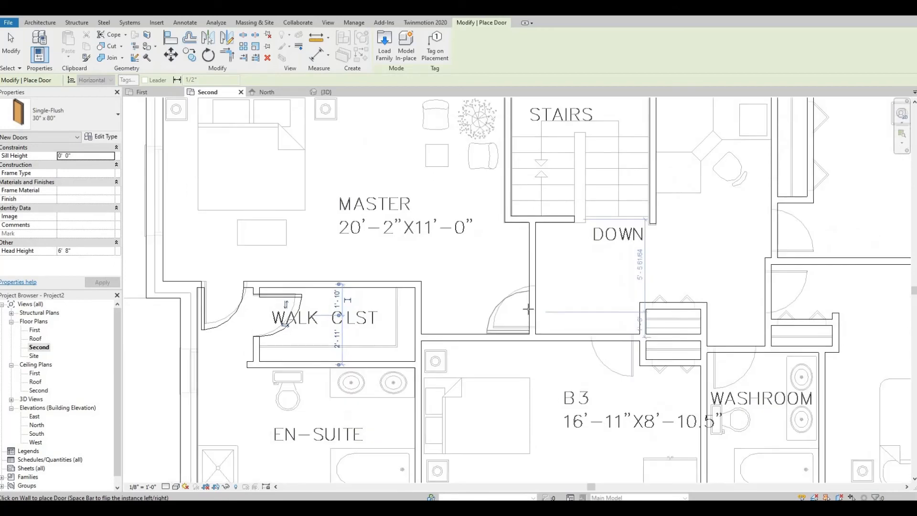
pyautogui.click(528, 308)
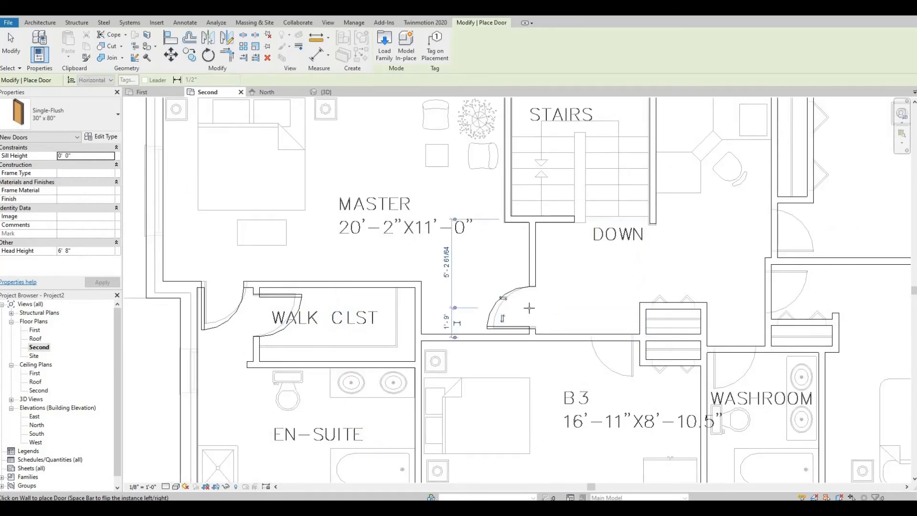
pyautogui.scroll(-1, 527, 308)
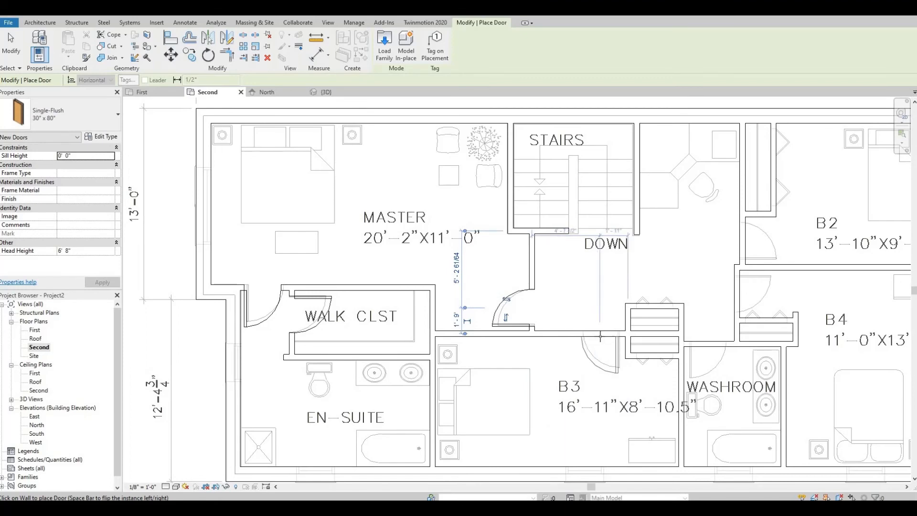
pyautogui.click(604, 321)
# - Place Single-Flush 30" x 80" doors in the hall walls of bedrooms B2 and B4, both swinging into the rooms
pyautogui.moveTo(594, 267); pyautogui.dragTo(310, 306, button='middle')
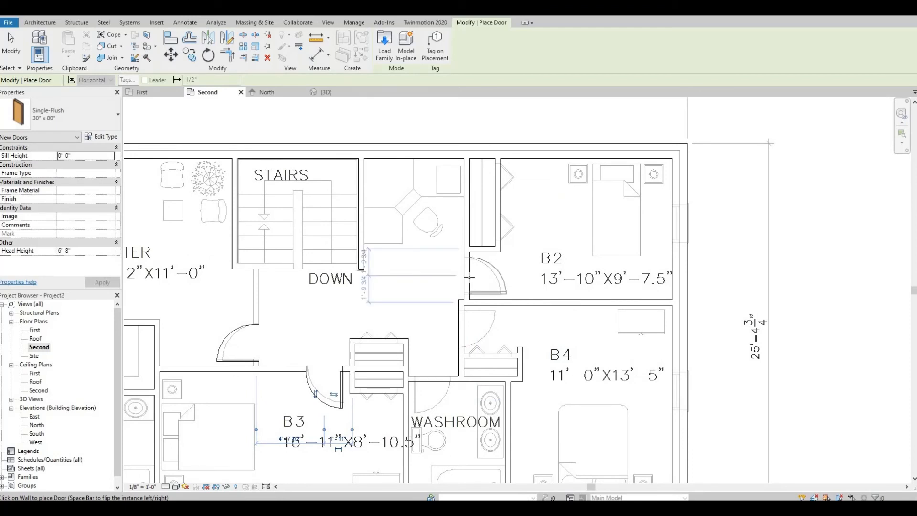
pyautogui.click(469, 276)
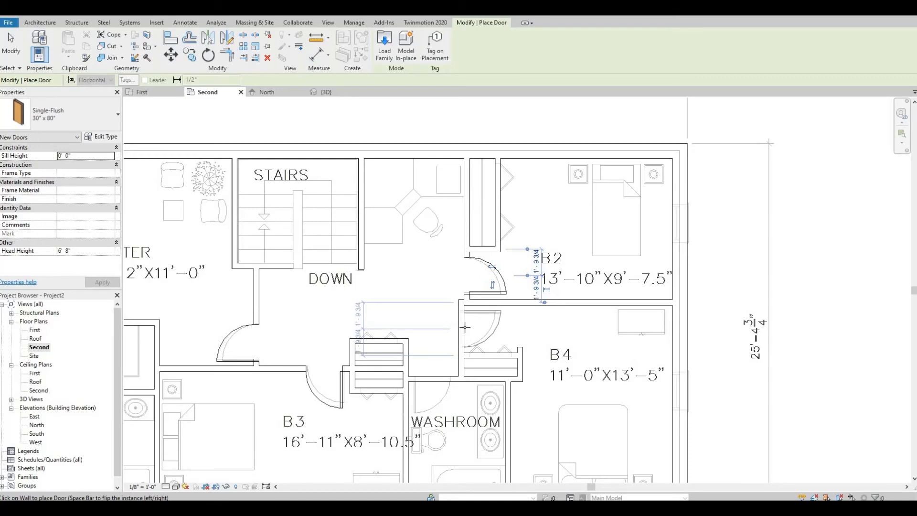
pyautogui.click(465, 328)
pyautogui.scroll(-2, 466, 320)
pyautogui.scroll(2, 467, 313)
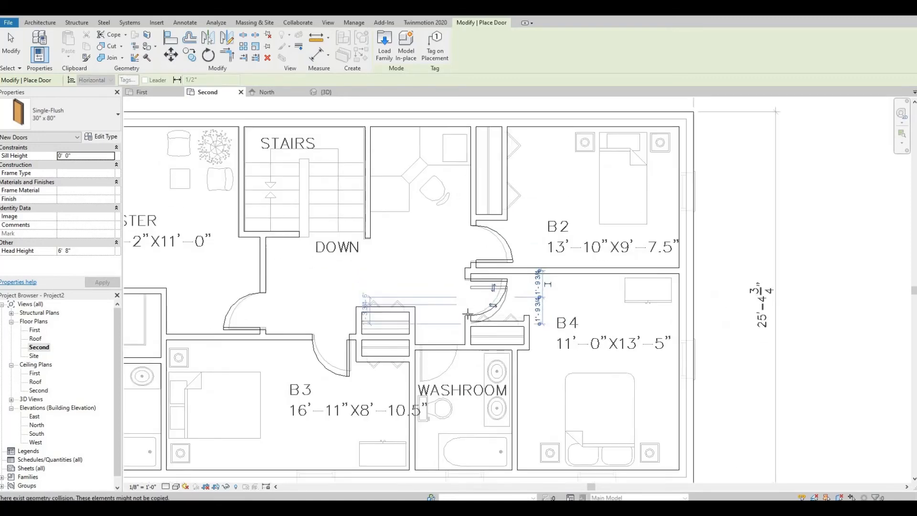
# - Place a Single-Flush 30" x 80" door in the washroom's north wall, swinging inward, and end door placement
pyautogui.scroll(3, 468, 314)
pyautogui.scroll(-3, 466, 306)
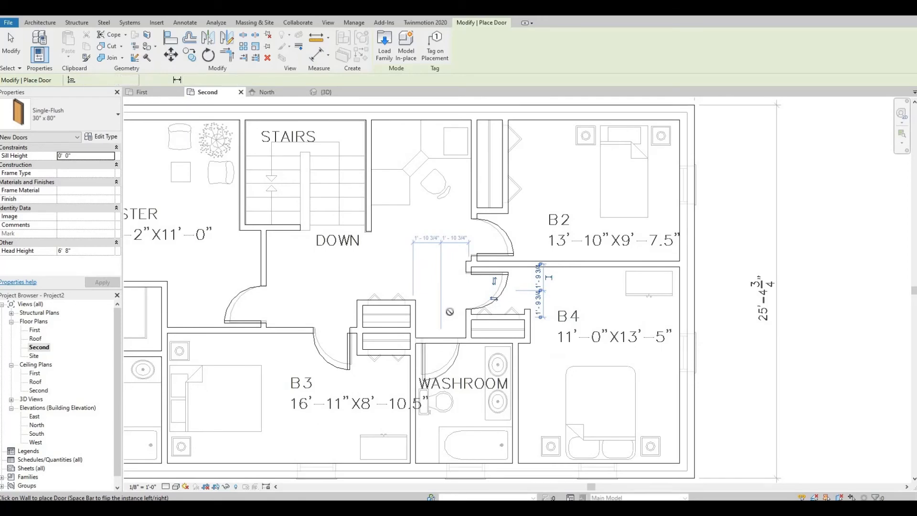
pyautogui.moveTo(467, 282); pyautogui.dragTo(475, 288, button='middle')
pyautogui.click(480, 288)
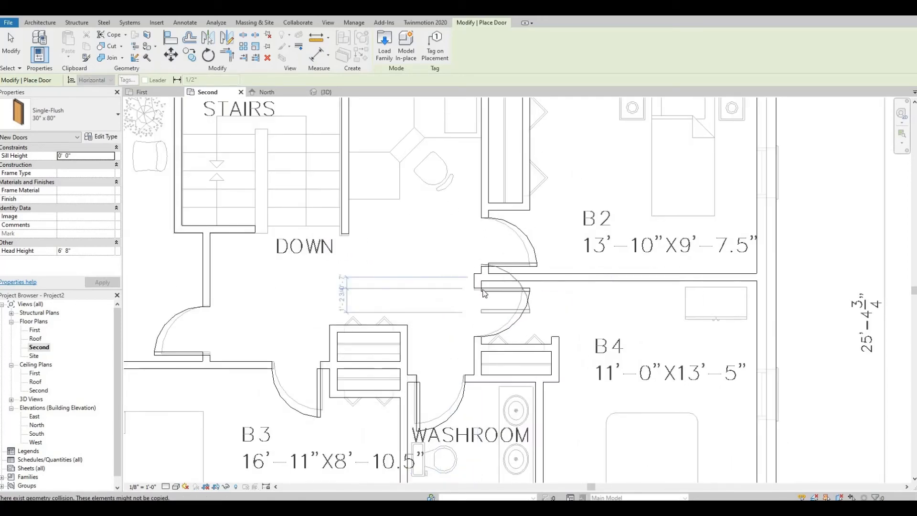
pyautogui.press('Escape')
pyautogui.press('Escape')
# - Nudge bedroom B4's door north to about 1'-6 3/4" from the wall between B2 and B4, aligning it with the plan
pyautogui.click(489, 289)
pyautogui.moveTo(489, 290); pyautogui.dragTo(488, 286)
pyautogui.click(435, 290)
pyautogui.scroll(2, 512, 281)
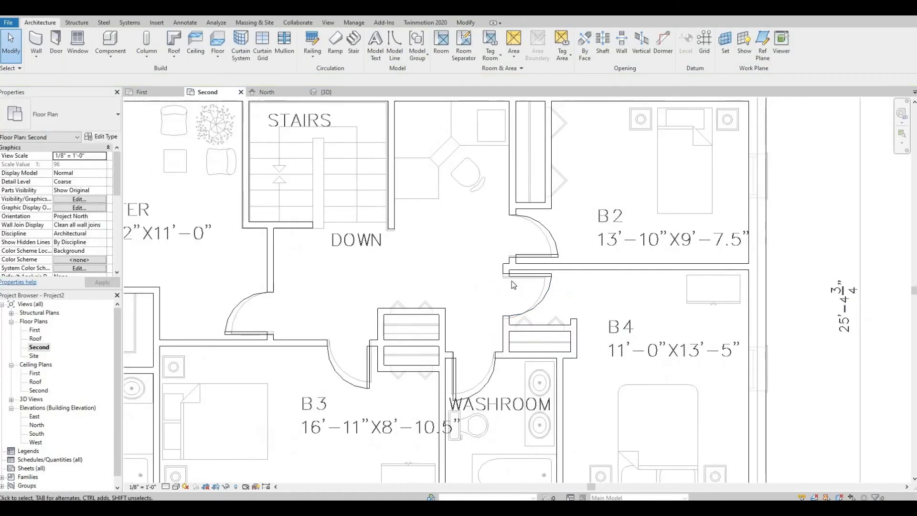
pyautogui.click(527, 277)
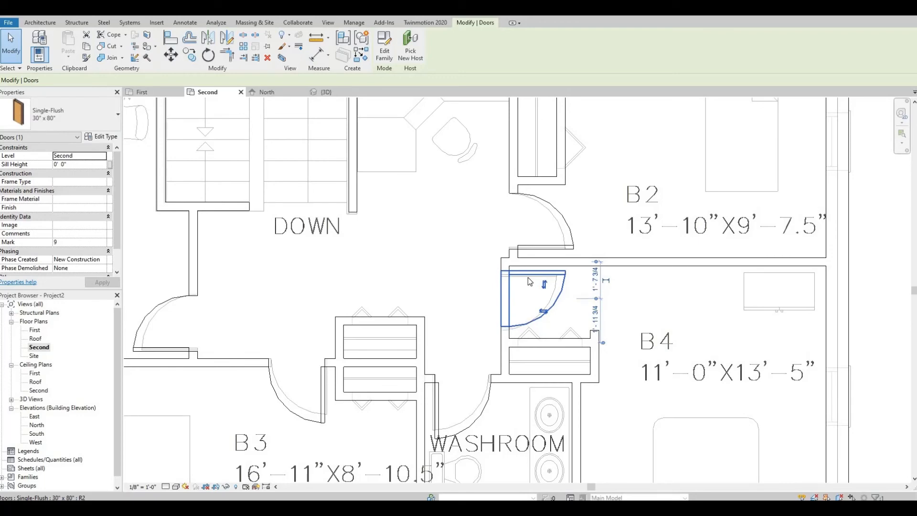
pyautogui.press('Up')
pyautogui.press('Down')
pyautogui.press('Up')
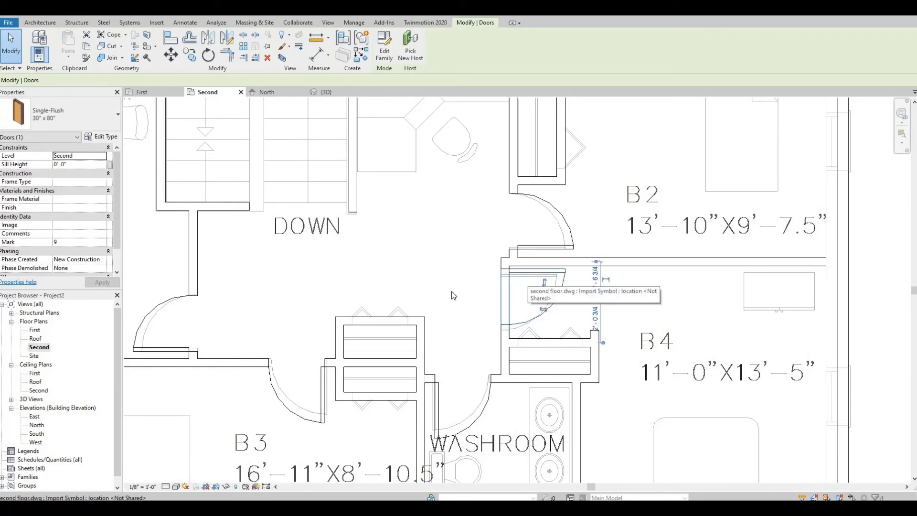
pyautogui.press('Escape')
# - Place Fixed 36" x 48" windows in the en-suite's west wall, about 4'-10" from its north end, and south wall, about 5'-10" from the west wall
pyautogui.scroll(-5, 440, 258)
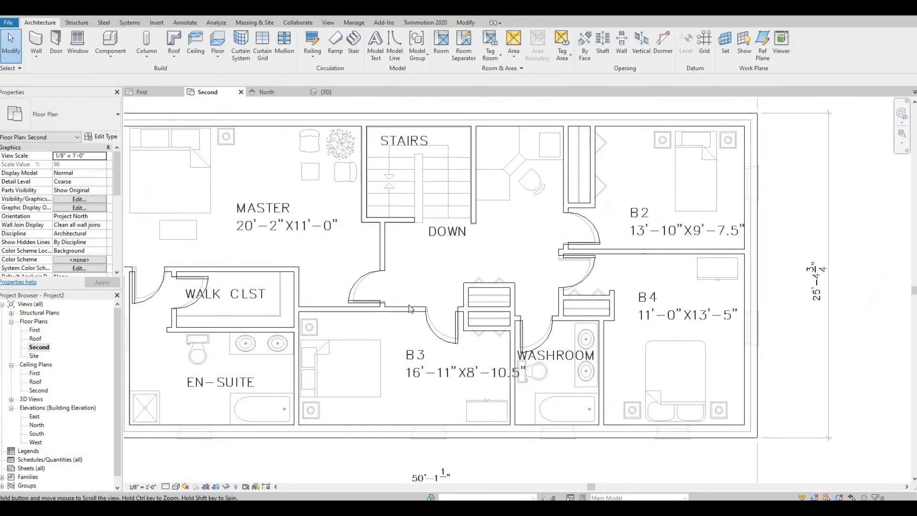
pyautogui.moveTo(484, 291); pyautogui.dragTo(494, 293, button='middle')
pyautogui.moveTo(407, 326); pyautogui.dragTo(479, 308, button='middle')
pyautogui.moveTo(312, 269); pyautogui.dragTo(402, 268, button='middle')
pyautogui.click(75, 42)
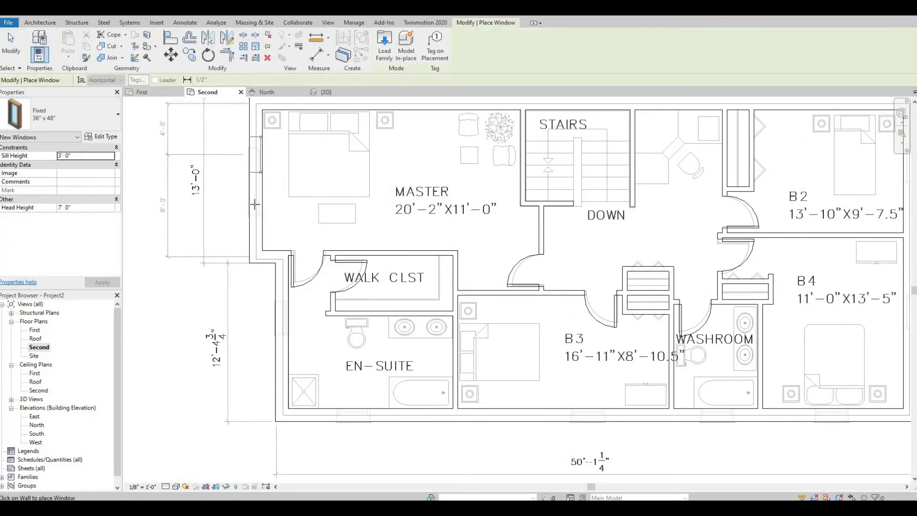
pyautogui.scroll(1, 269, 325)
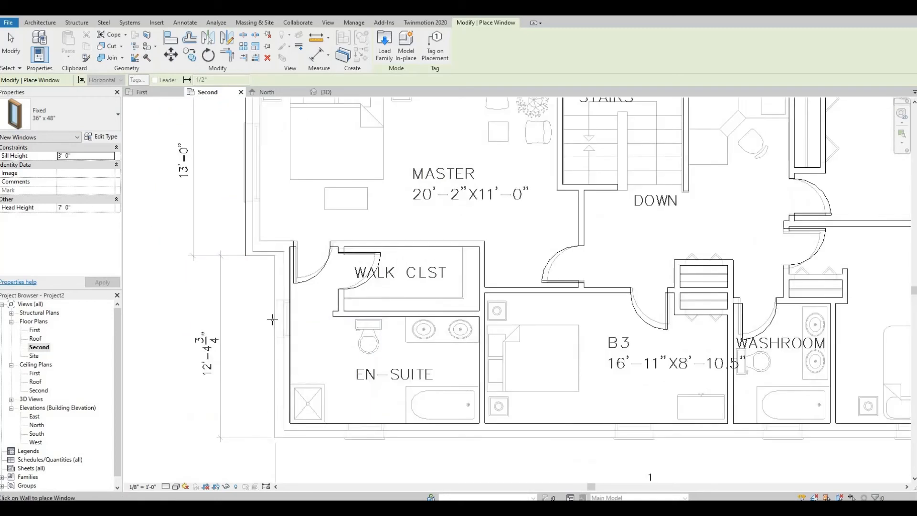
pyautogui.click(279, 337)
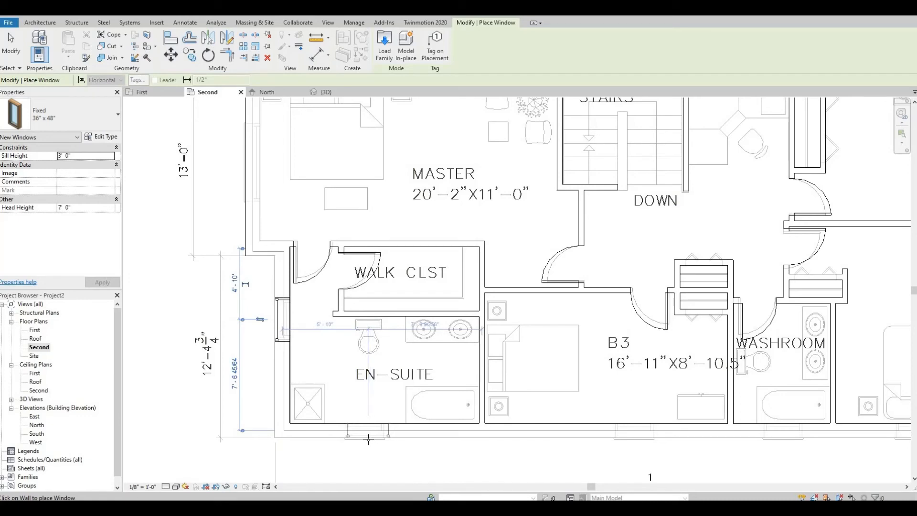
pyautogui.click(374, 440)
pyautogui.moveTo(633, 446); pyautogui.dragTo(512, 427, button='middle')
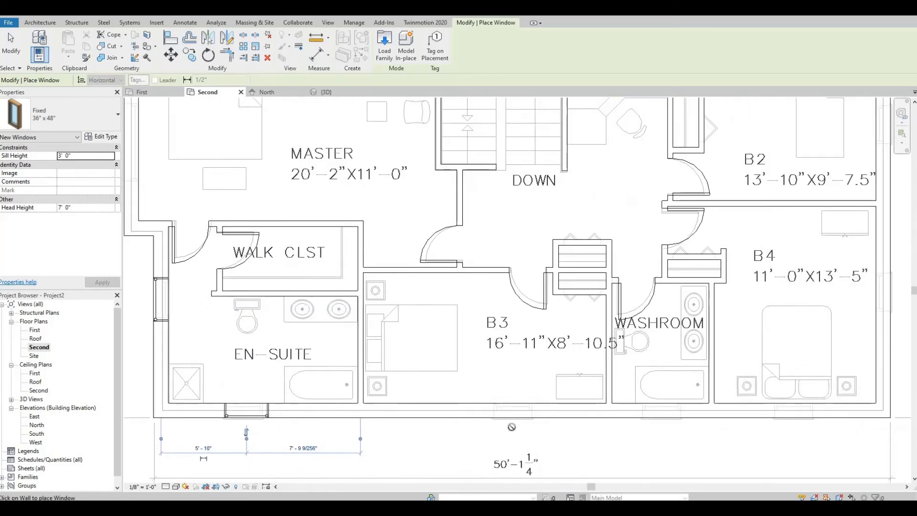
# - Place Fixed 36" x 48" windows in the south walls of B3, the washroom and B4, matching the plan's window positions
pyautogui.click(512, 421)
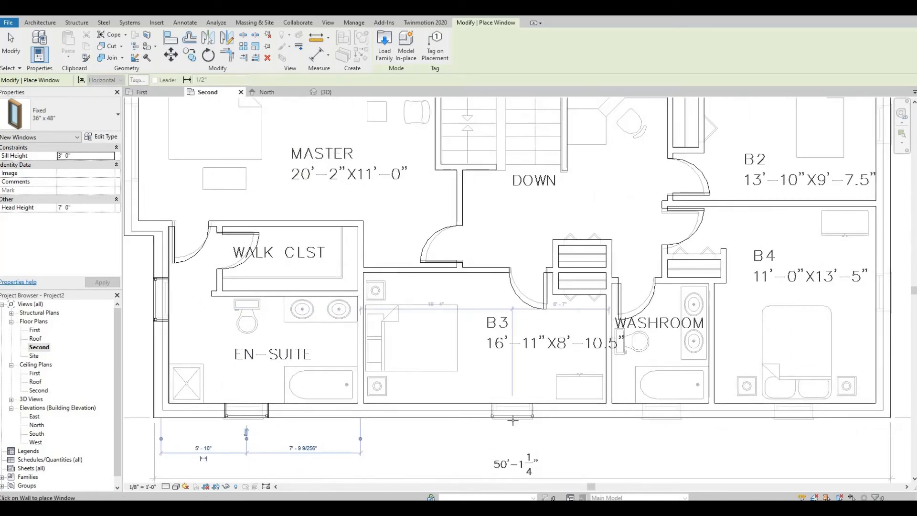
pyautogui.click(660, 415)
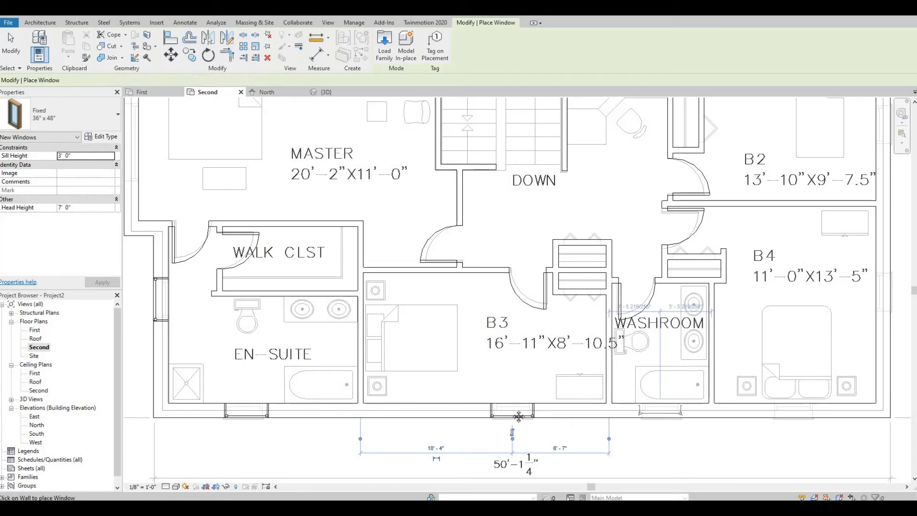
pyautogui.moveTo(661, 415); pyautogui.dragTo(448, 392, button='middle')
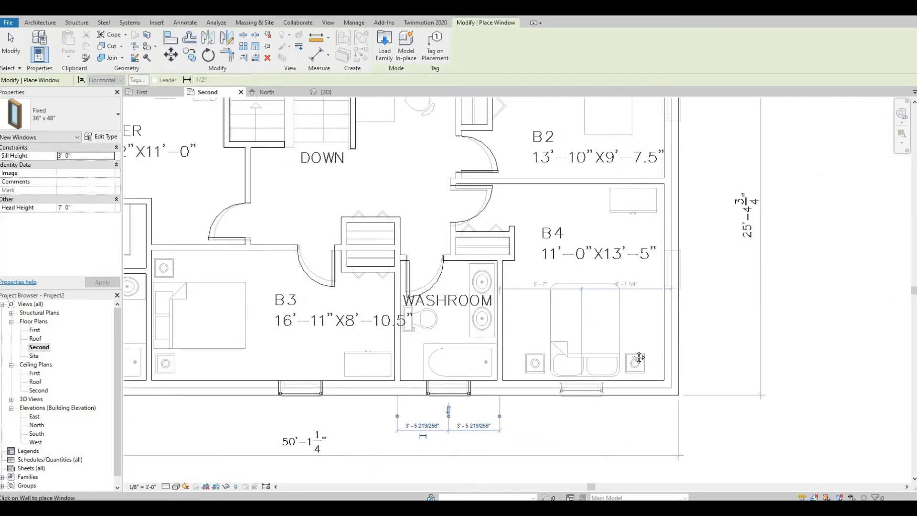
pyautogui.moveTo(639, 358); pyautogui.dragTo(640, 376, button='middle')
# - Place Fixed 36" x 48" windows in the east walls of B4, about 6'-2" from the B2/B4 wall, and B2, centred in the room
pyautogui.click(652, 330)
pyautogui.moveTo(673, 246); pyautogui.dragTo(643, 492, button='middle')
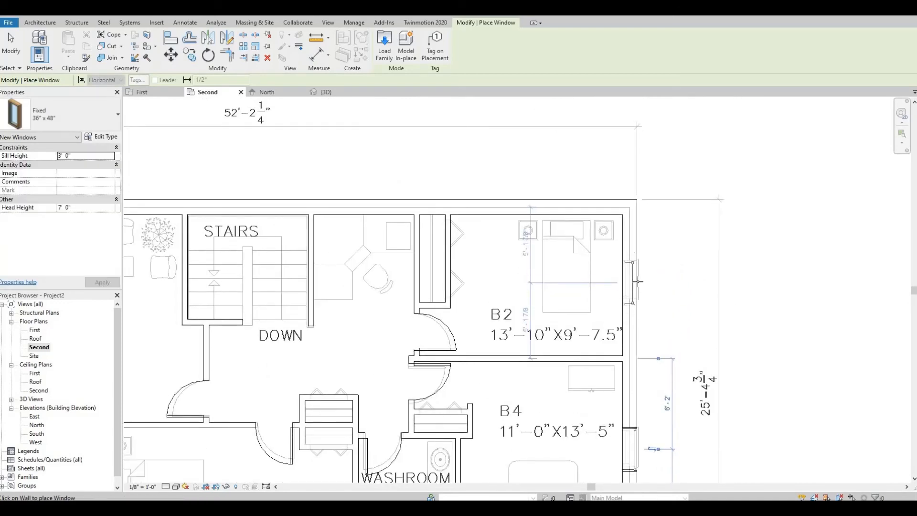
pyautogui.click(639, 282)
# - Place a Window-Casement-Double 57" x 72" centred in the master bedroom's west wall, 6'-0" from each end, and end window placement
pyautogui.moveTo(475, 299)
pyautogui.mouseDown(button='middle')
pyautogui.moveTo(590, 307)
pyautogui.moveTo(410, 320)
pyautogui.moveTo(475, 287)
pyautogui.mouseUp(button='middle')
pyautogui.scroll(-1, 410, 320)
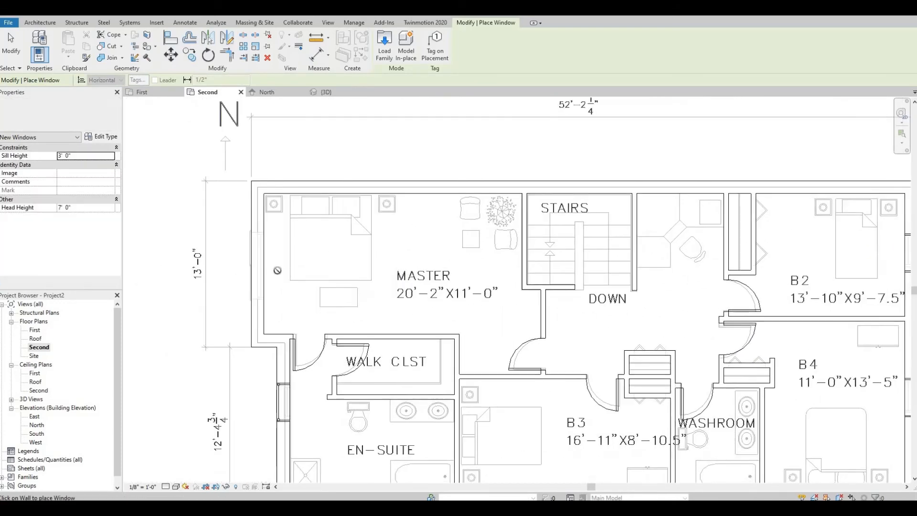
pyautogui.click(107, 126)
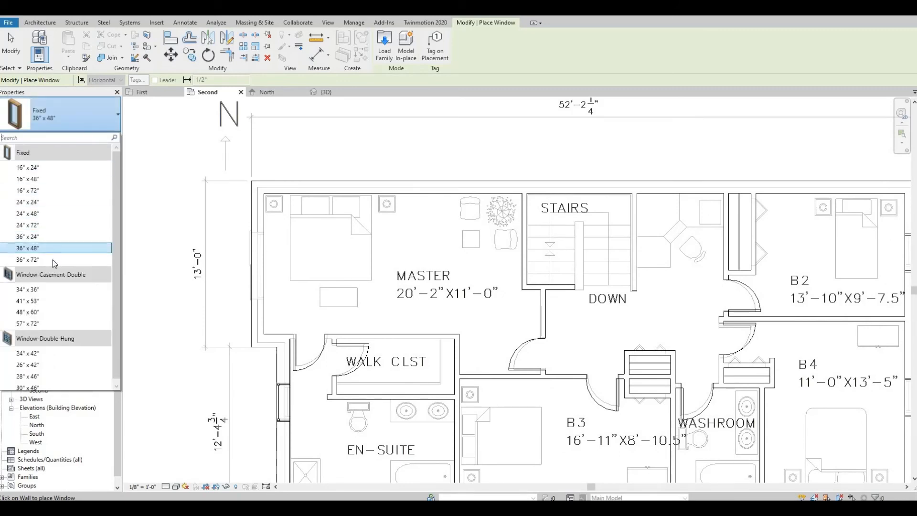
pyautogui.click(54, 260)
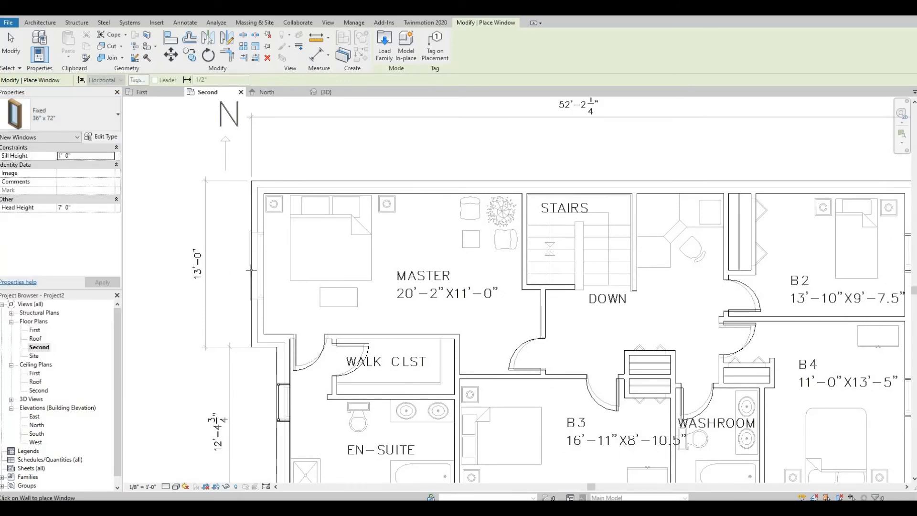
pyautogui.click(84, 128)
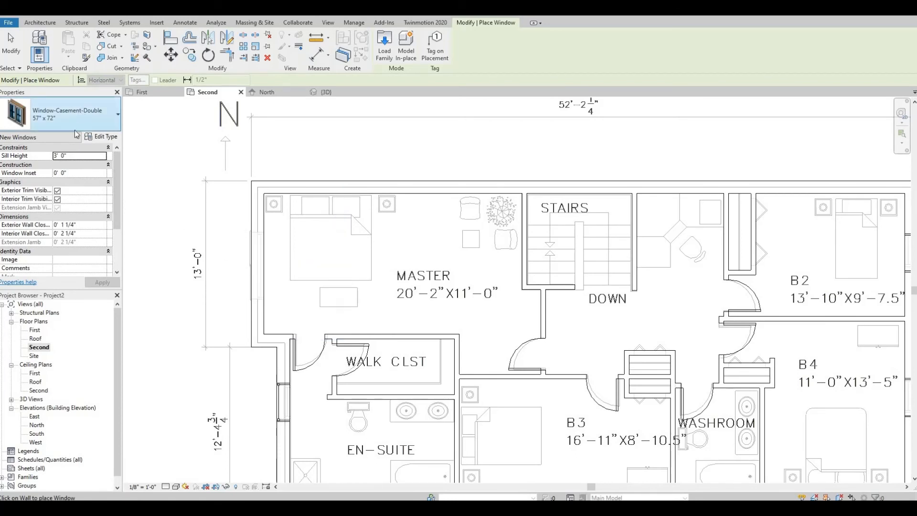
pyautogui.click(81, 114)
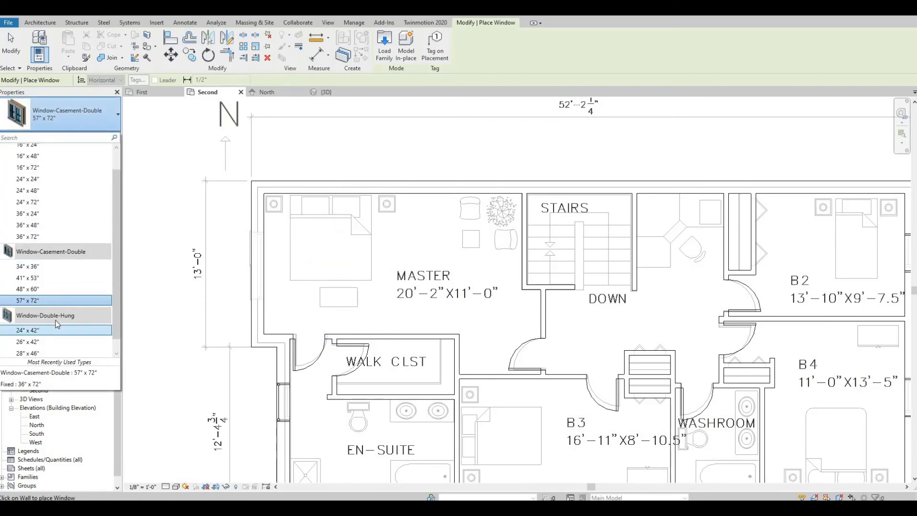
pyautogui.scroll(-1, 55, 320)
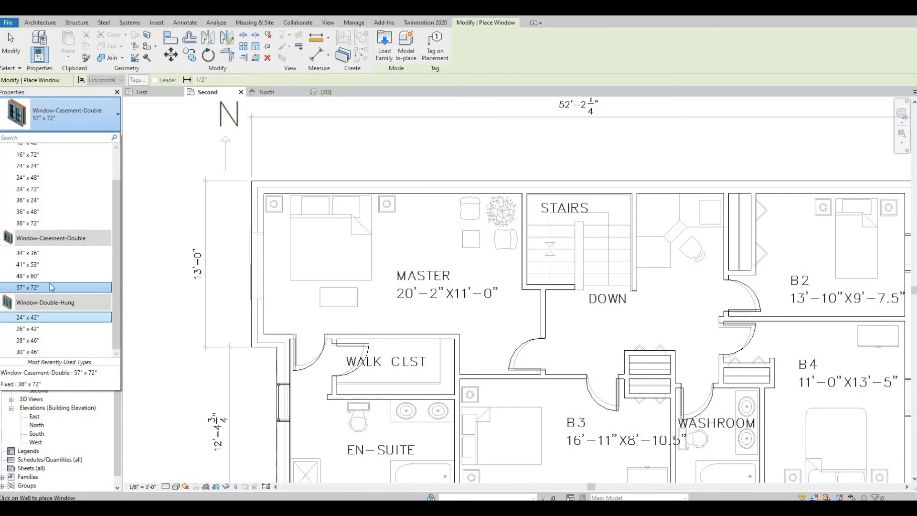
pyautogui.click(103, 287)
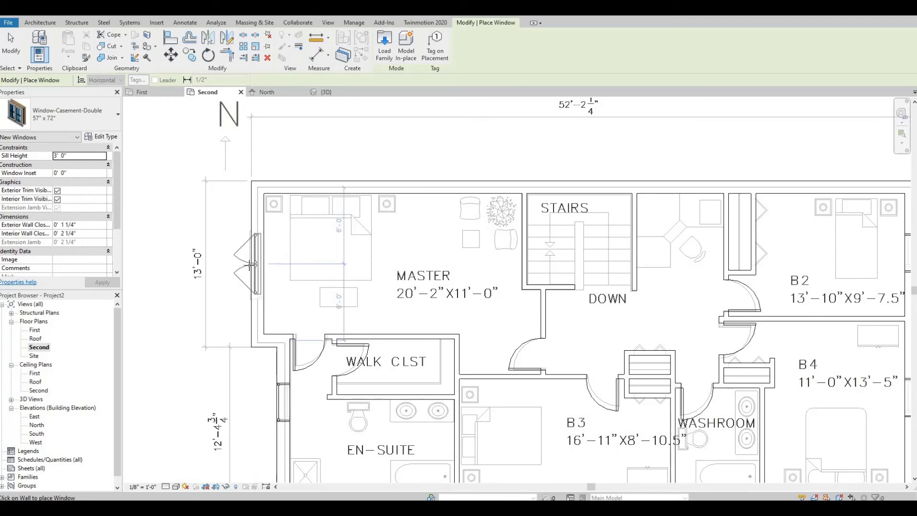
pyautogui.click(271, 267)
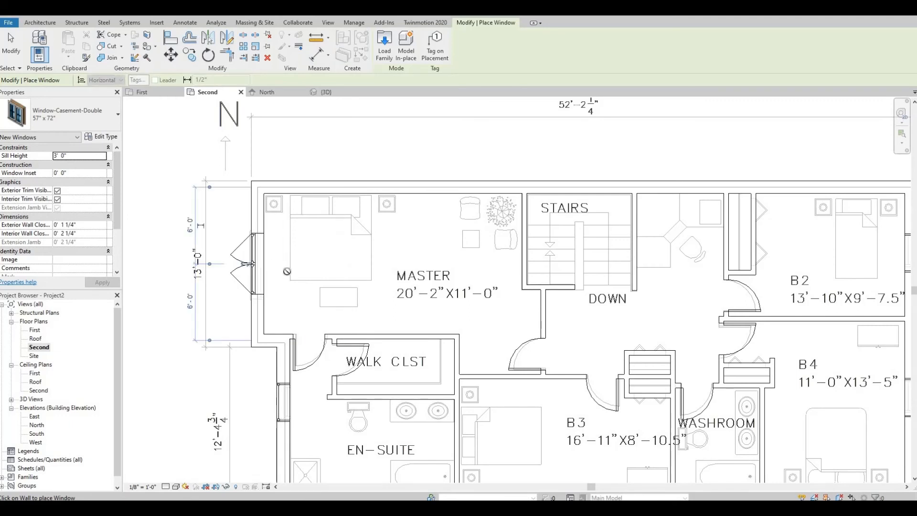
pyautogui.moveTo(292, 287); pyautogui.dragTo(292, 277, button='middle')
pyautogui.press('Escape')
pyautogui.press('Escape')
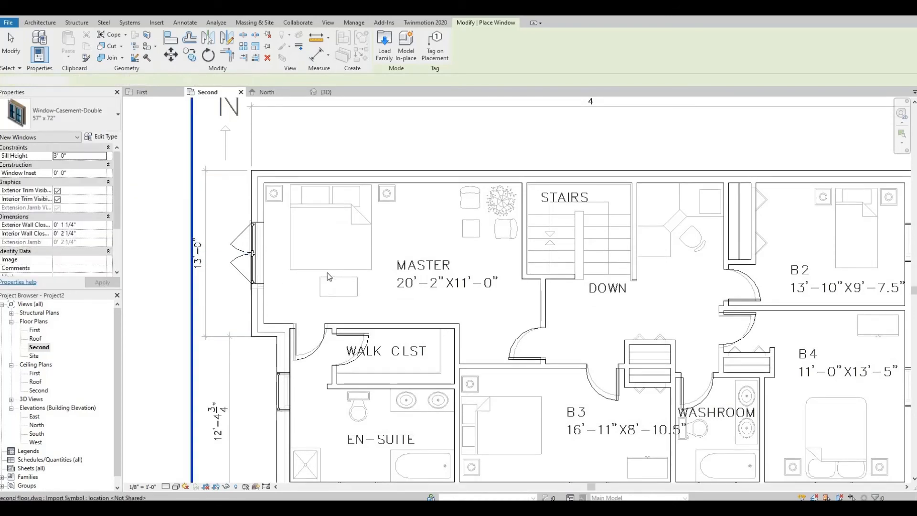
# - Review the windows across the second-floor plan, check the Roof floor plan, and inspect the house in 3D
pyautogui.moveTo(436, 293); pyautogui.dragTo(362, 232, button='middle')
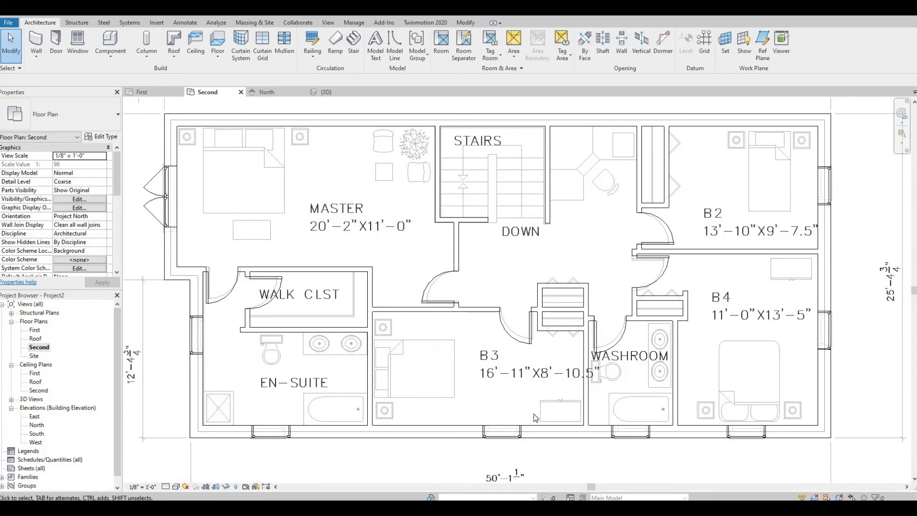
pyautogui.scroll(-2, 494, 410)
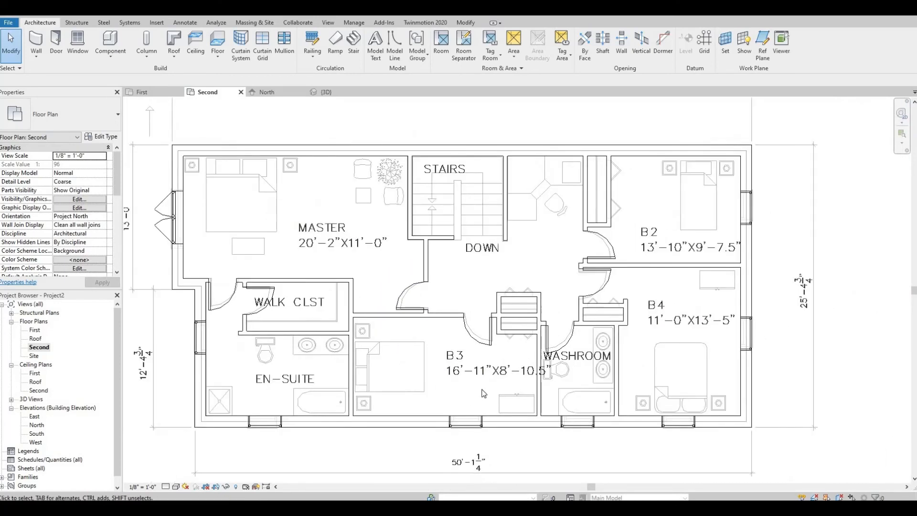
pyautogui.moveTo(481, 389); pyautogui.dragTo(491, 383, button='middle')
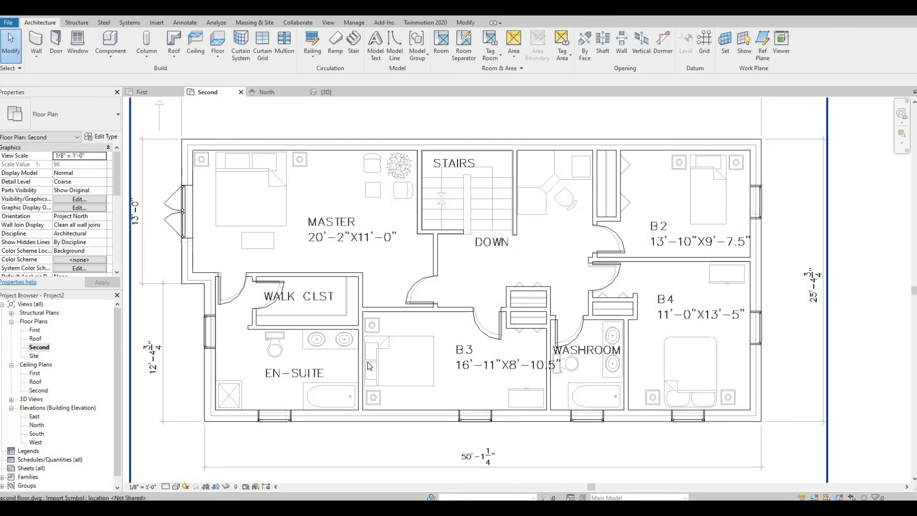
pyautogui.moveTo(368, 366); pyautogui.dragTo(434, 364, button='middle')
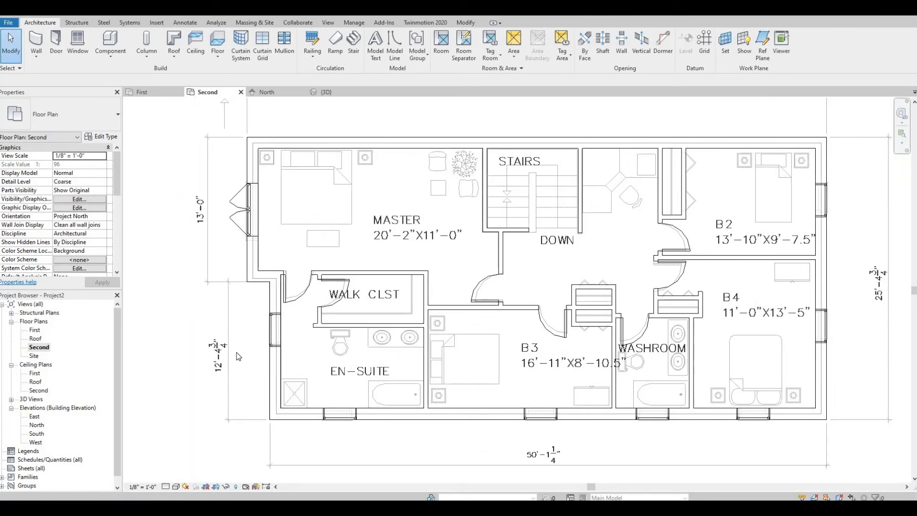
pyautogui.click(36, 339)
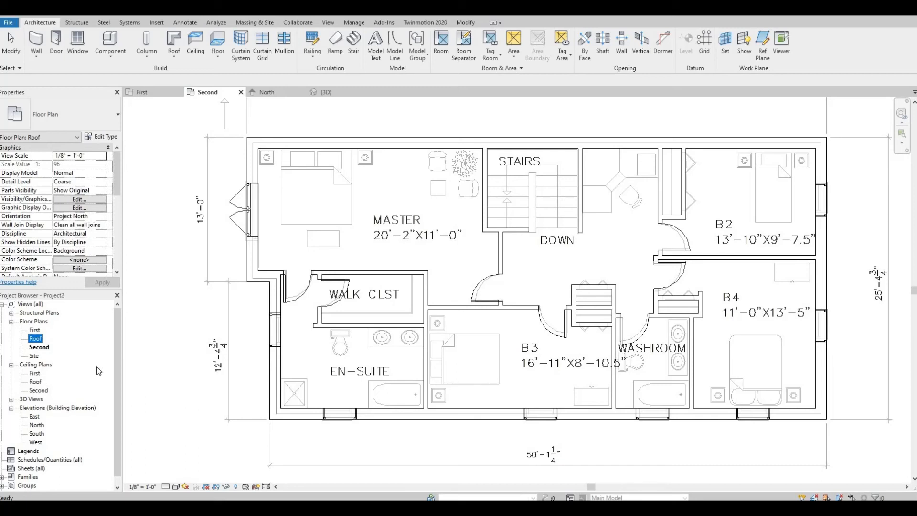
pyautogui.doubleClick(36, 339)
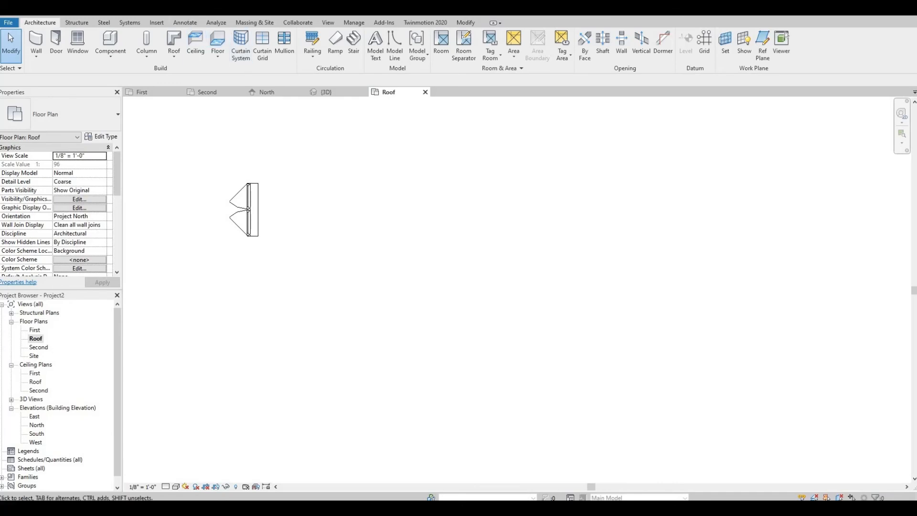
pyautogui.click(326, 92)
pyautogui.keyDown('shift'); pyautogui.moveTo(311, 288); pyautogui.dragTo(177, 354, button='middle'); pyautogui.keyUp('shift')
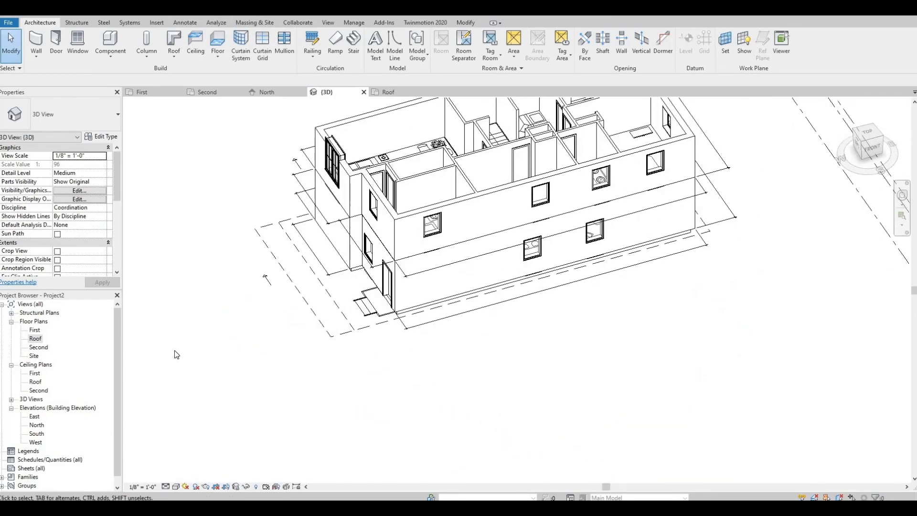
# - Start a Generic - 12" roof by footprint on the Second plan and sketch a rectangle of about 52'-2" x 25'-4" around the exterior walls
pyautogui.doubleClick(39, 347)
pyautogui.scroll(-2, 205, 334)
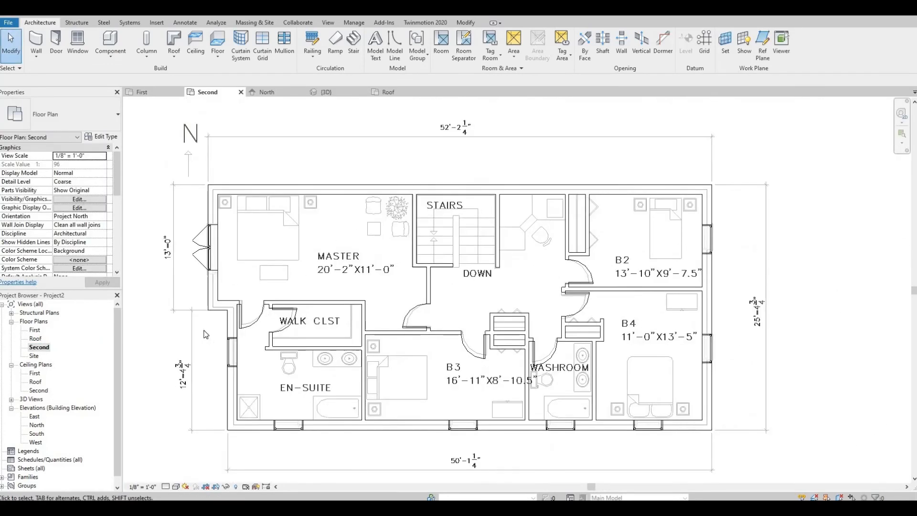
pyautogui.click(174, 60)
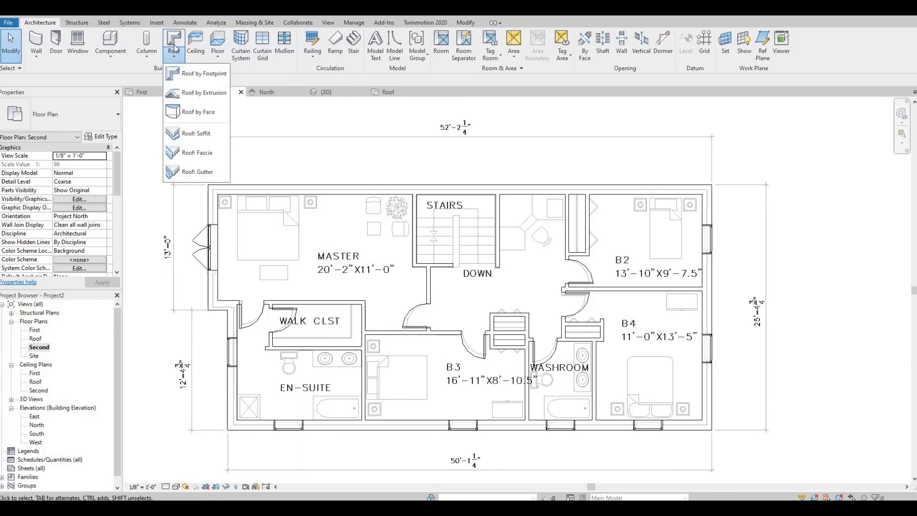
pyautogui.click(200, 74)
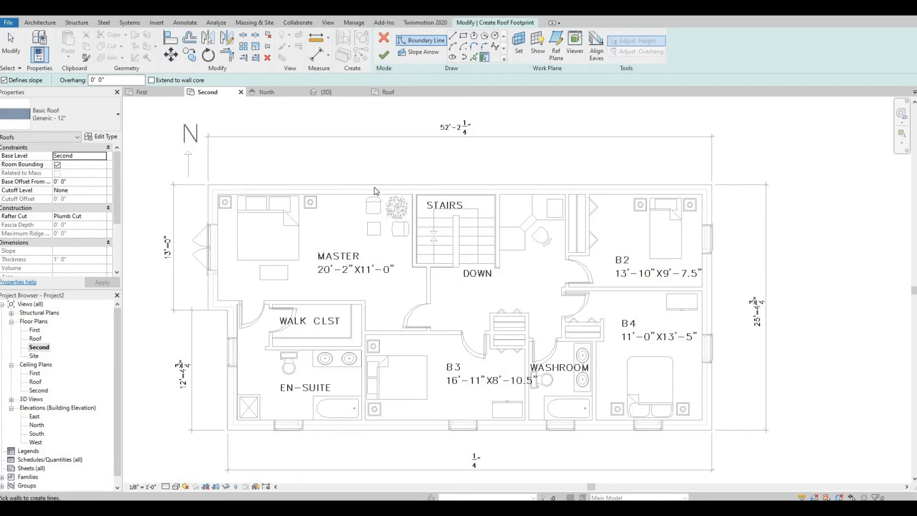
pyautogui.click(90, 80)
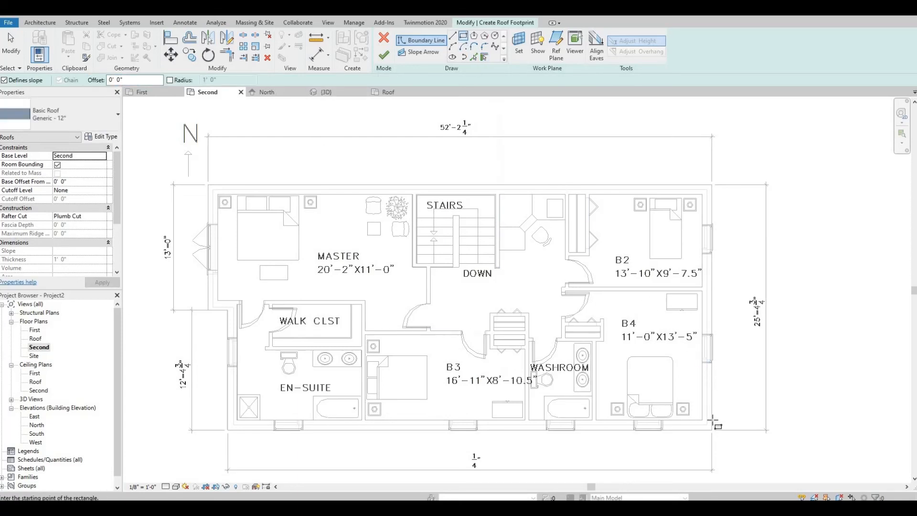
pyautogui.click(699, 378)
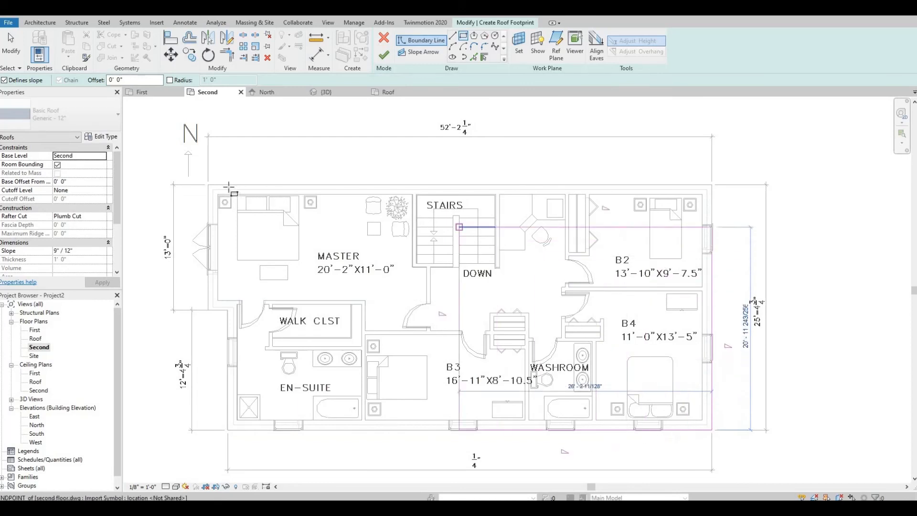
pyautogui.click(210, 186)
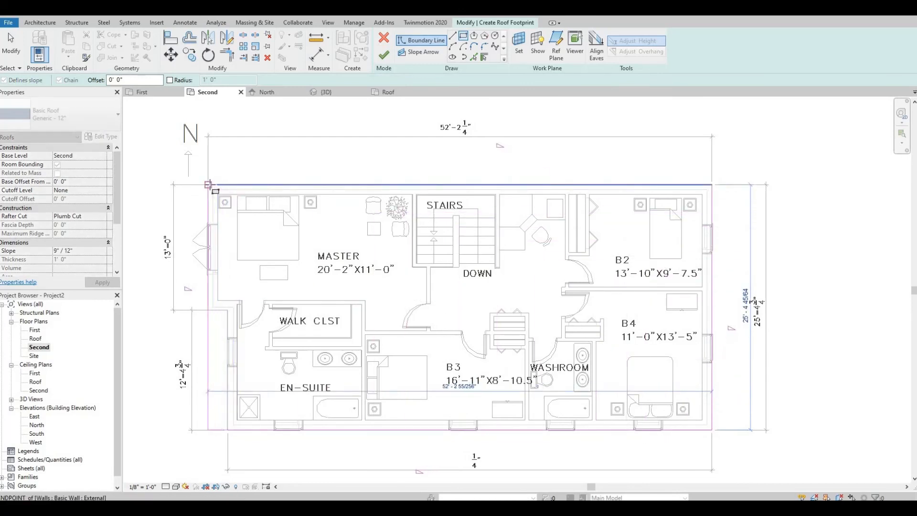
pyautogui.click(209, 184)
# - Draw roof boundary lines around the south-west notch, east along the wall jog and about 12'-4 3/4" south along the en-suite's west wall
pyautogui.moveTo(262, 257)
pyautogui.mouseDown(button='middle')
pyautogui.moveTo(290, 229)
pyautogui.moveTo(272, 210)
pyautogui.moveTo(193, 217)
pyautogui.mouseUp(button='middle')
pyautogui.moveTo(389, 170); pyautogui.dragTo(452, 157, button='middle')
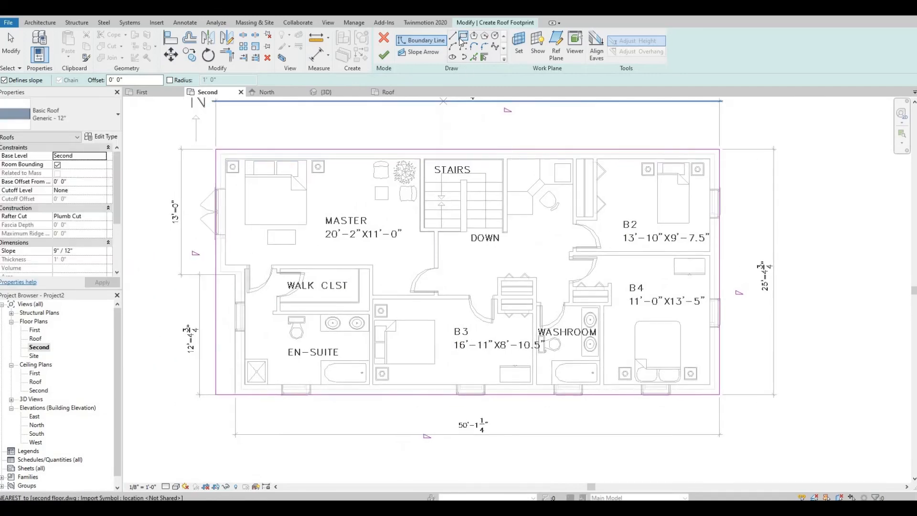
pyautogui.scroll(3, 231, 264)
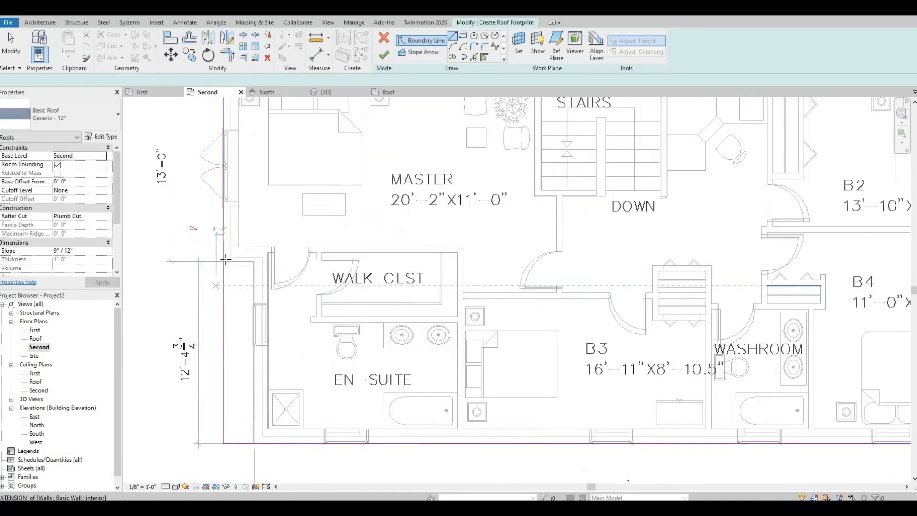
pyautogui.click(224, 262)
pyautogui.click(253, 261)
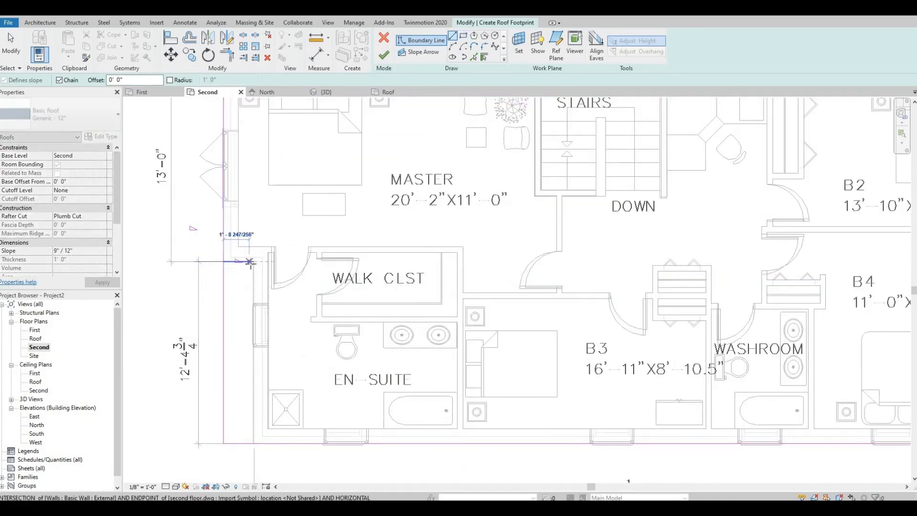
pyautogui.moveTo(269, 326); pyautogui.dragTo(287, 240, button='middle')
pyautogui.click(270, 362)
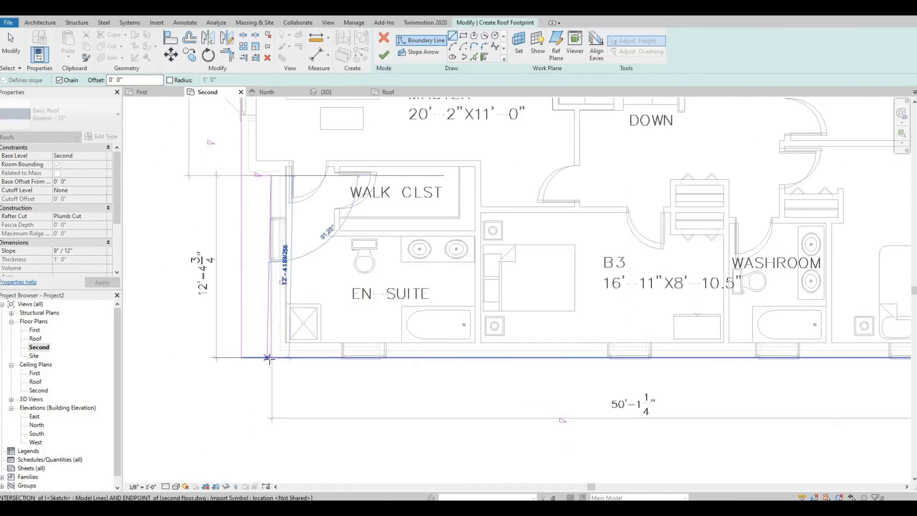
pyautogui.press('Escape')
pyautogui.press('Escape')
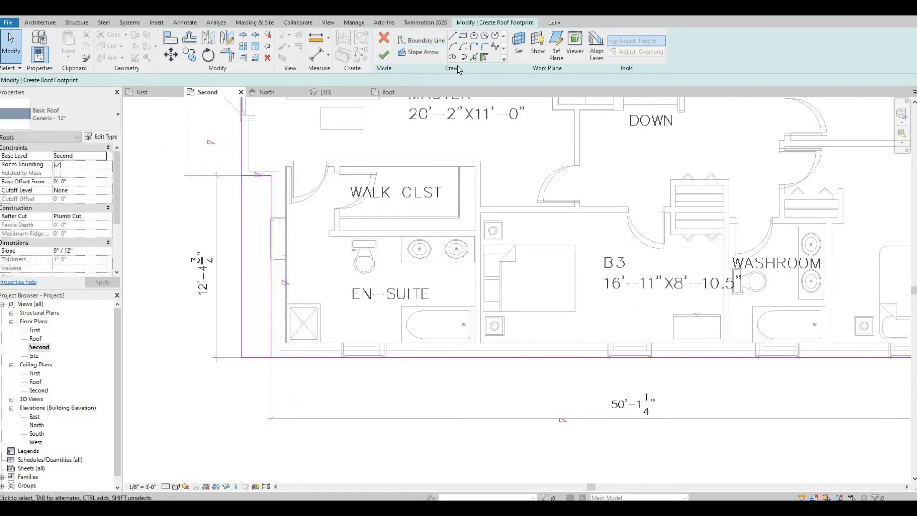
# - Trim the roof boundary lines into corners at the south and west ends of the south-west notch, and finish the footprint roof
pyautogui.click(227, 56)
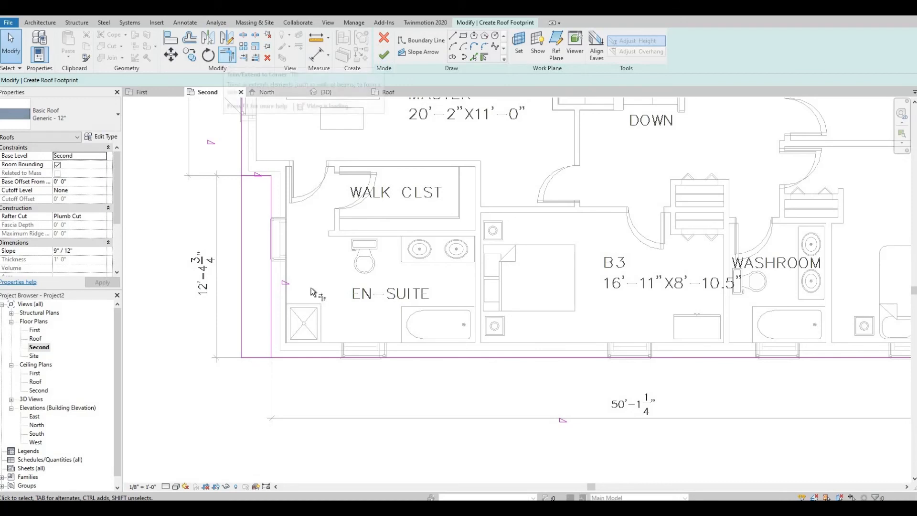
pyautogui.click(273, 330)
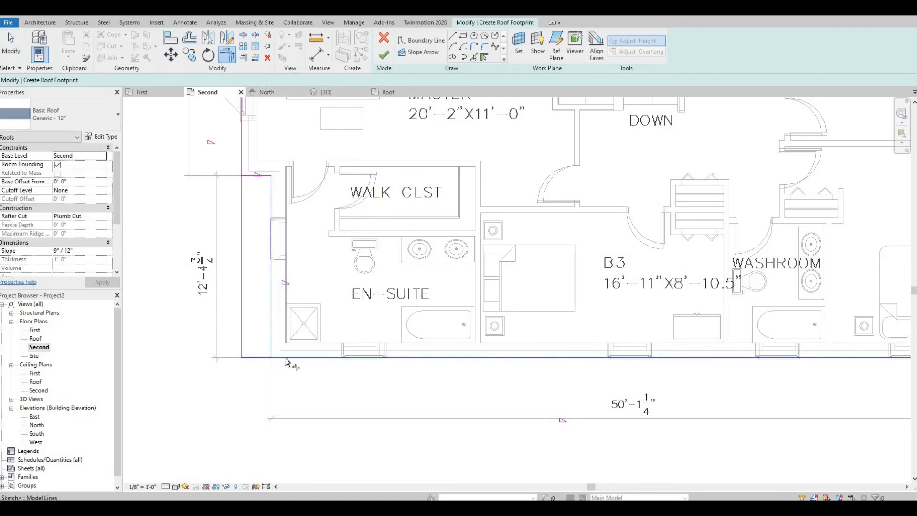
pyautogui.click(285, 358)
pyautogui.press('Escape')
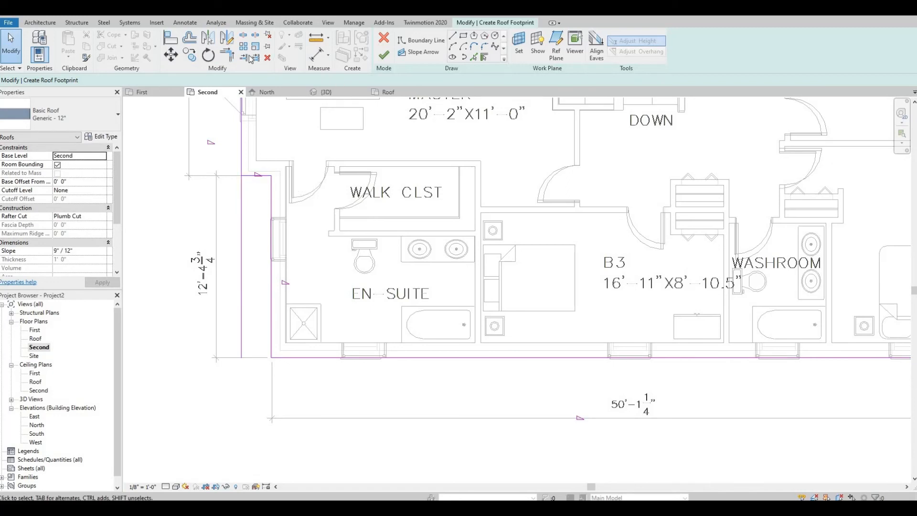
pyautogui.click(227, 57)
pyautogui.click(249, 176)
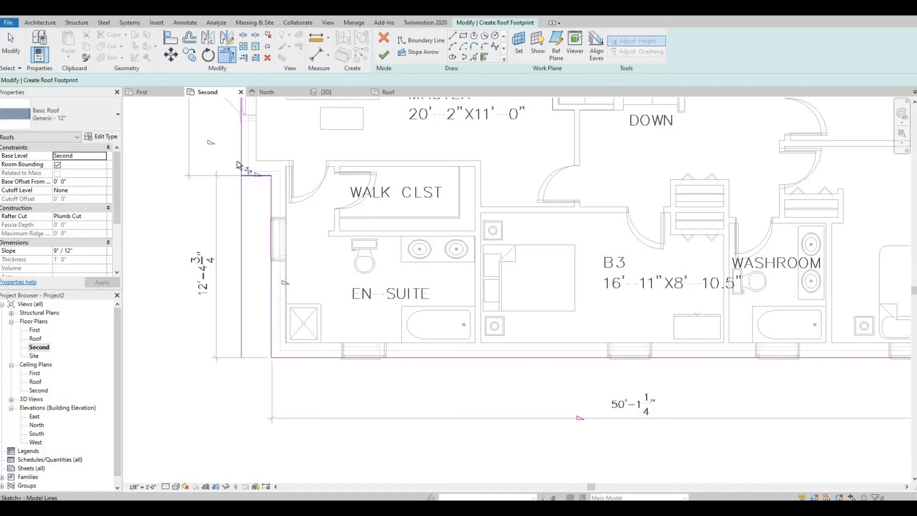
pyautogui.click(241, 154)
pyautogui.press('Escape')
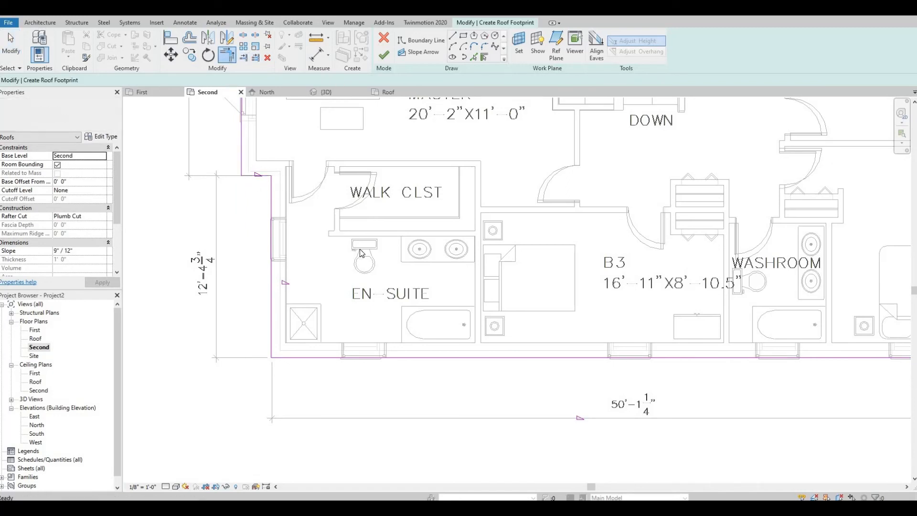
pyautogui.scroll(-3, 399, 292)
pyautogui.scroll(-2, 399, 292)
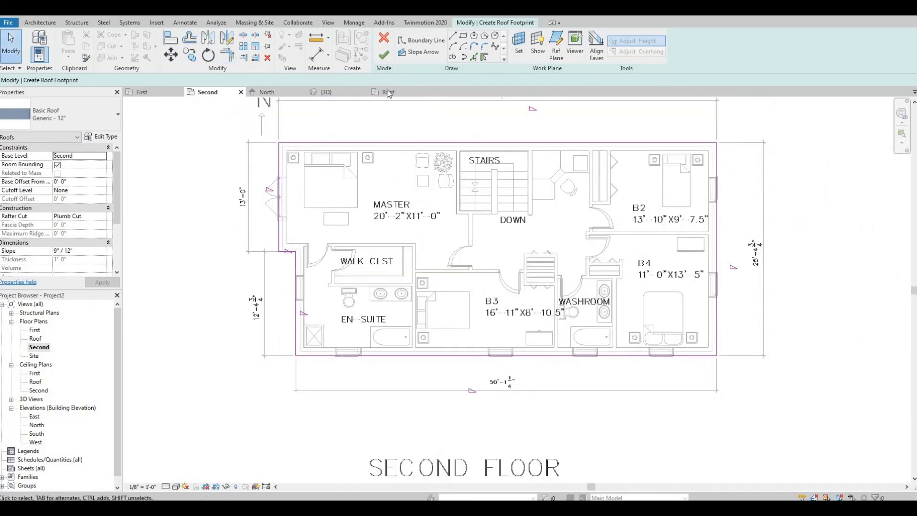
pyautogui.click(383, 57)
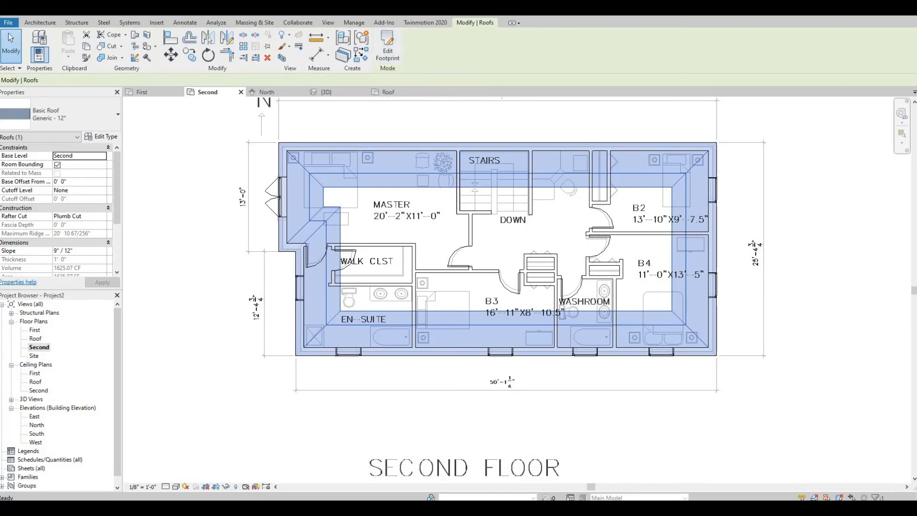
# - Select the new roof in the 3D view, set its base level to Roof, apply the change and deselect it
pyautogui.click(326, 92)
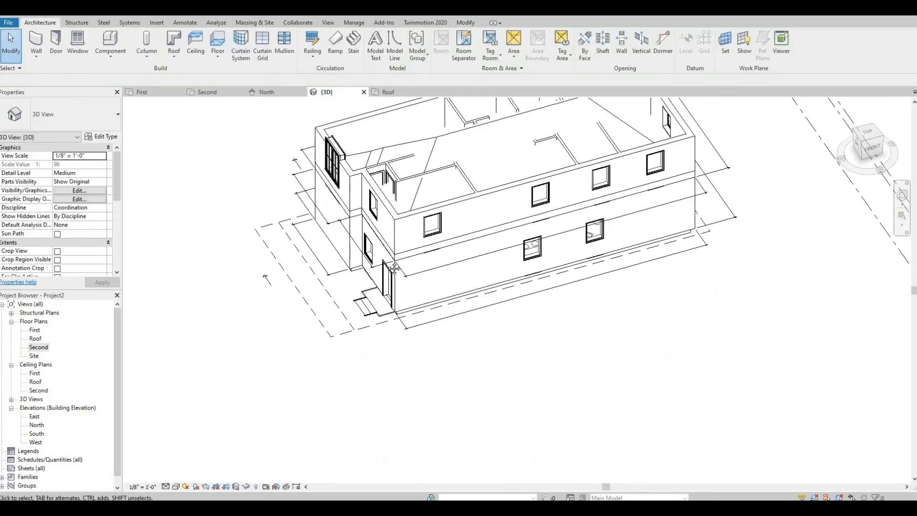
pyautogui.moveTo(408, 166); pyautogui.dragTo(378, 225, button='middle')
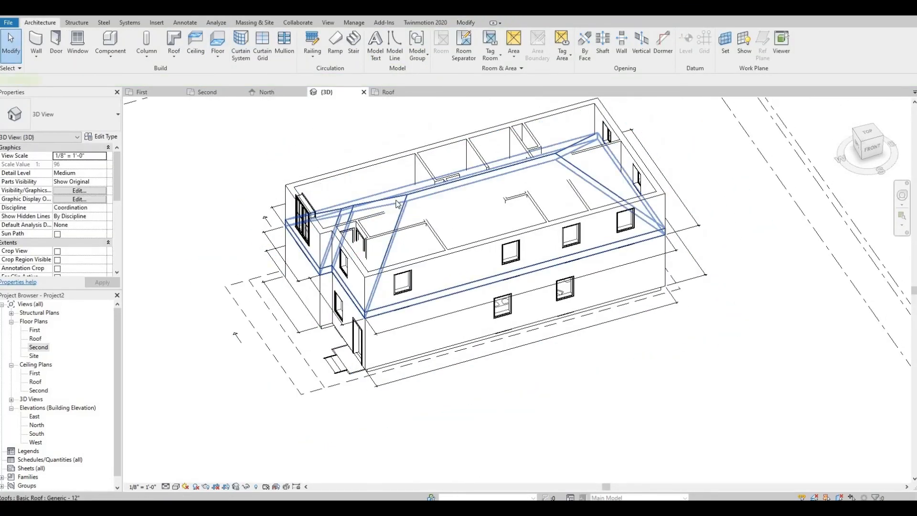
pyautogui.click(396, 204)
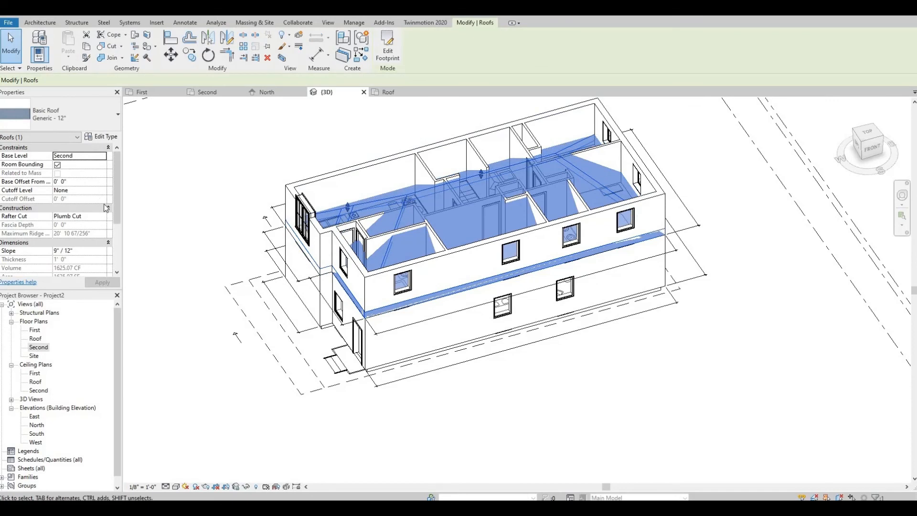
pyautogui.click(104, 156)
pyautogui.click(70, 179)
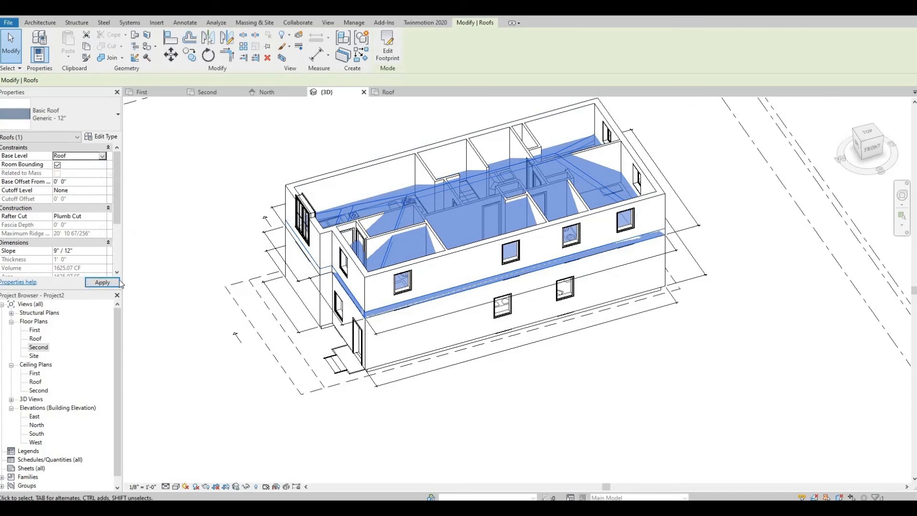
pyautogui.click(109, 283)
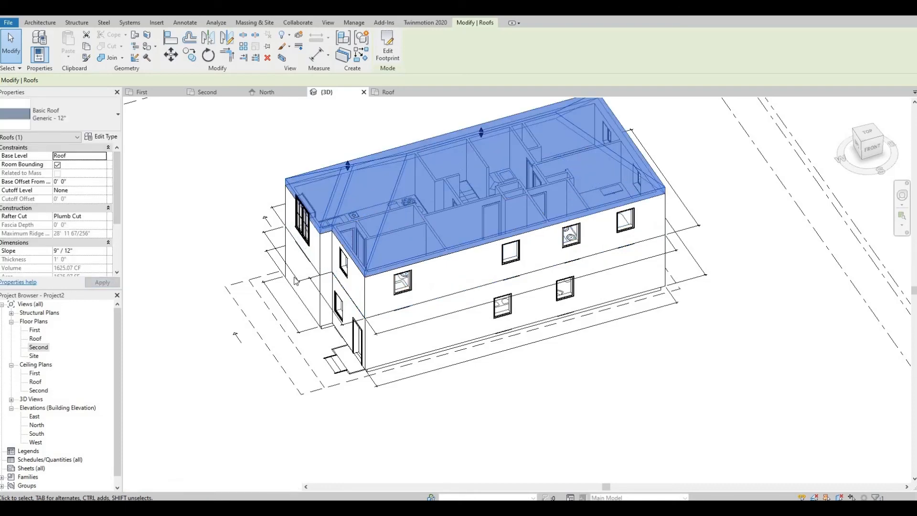
pyautogui.press('Escape')
# - Inspect the roof's slopes, ridge and eaves in the 3D view and the South elevation, and check the house's west side in 3D
pyautogui.keyDown('shift'); pyautogui.moveTo(363, 300); pyautogui.dragTo(335, 211, button='middle'); pyautogui.keyUp('shift')
pyautogui.click(334, 206)
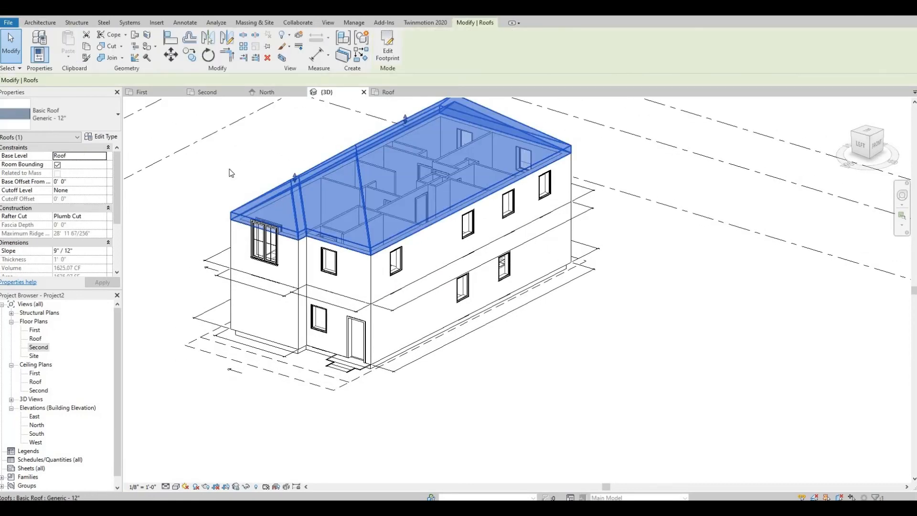
pyautogui.doubleClick(36, 433)
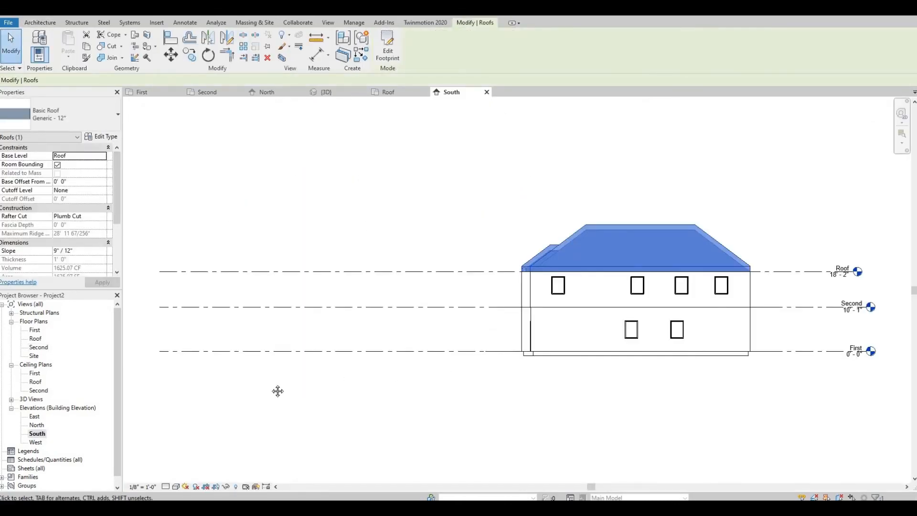
pyautogui.scroll(4, 535, 277)
pyautogui.press('Escape')
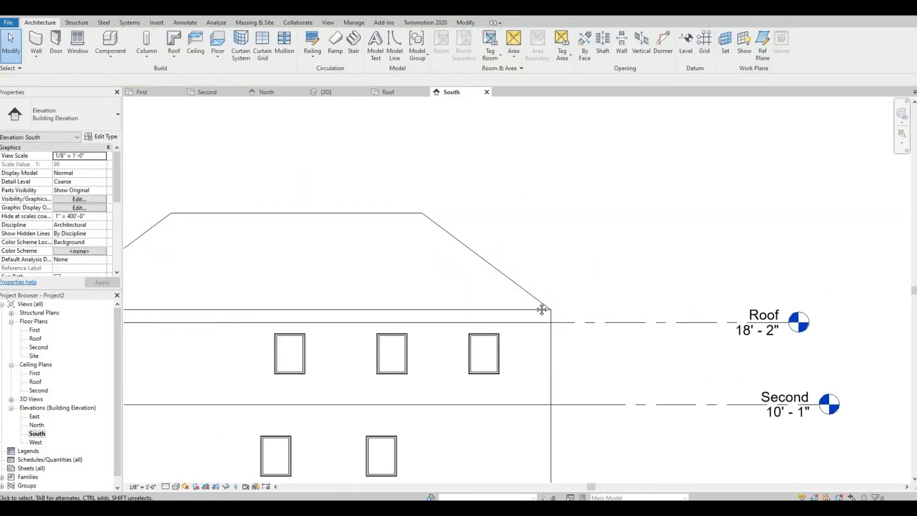
pyautogui.moveTo(500, 290); pyautogui.dragTo(537, 261, button='middle')
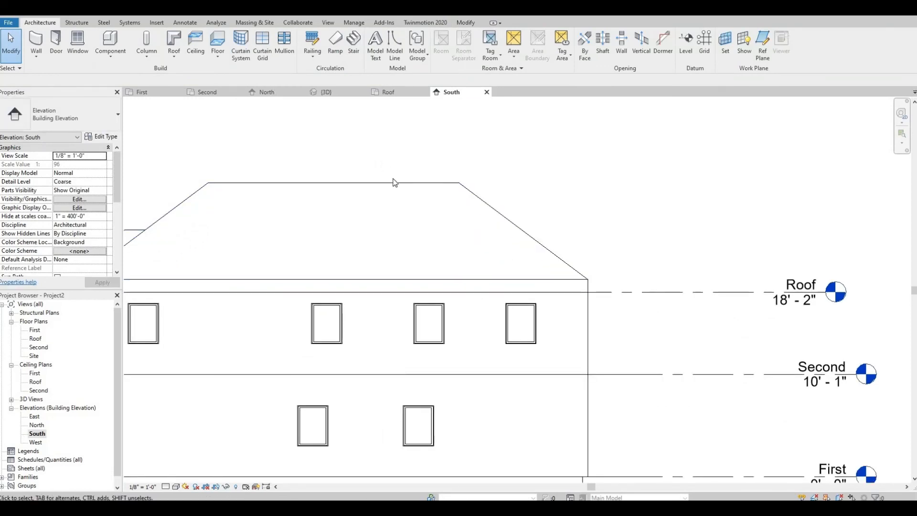
pyautogui.click(502, 217)
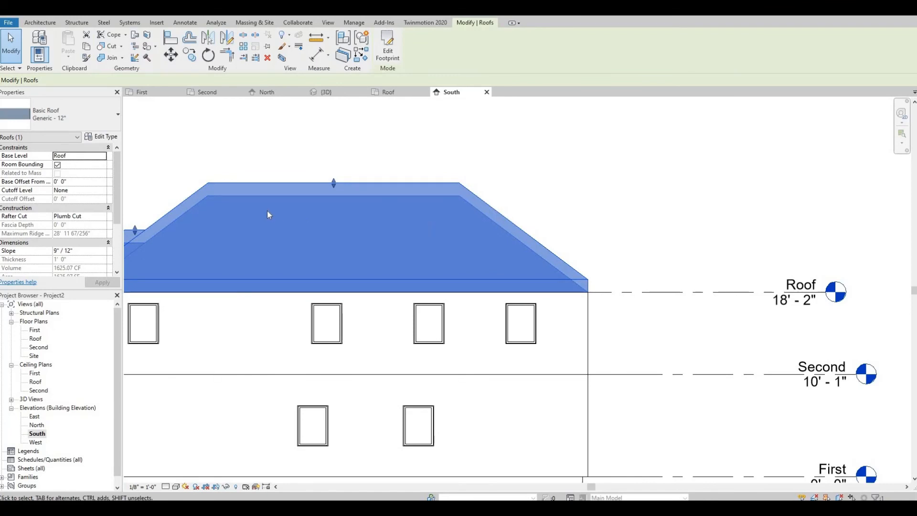
pyautogui.moveTo(168, 212); pyautogui.dragTo(372, 210, button='middle')
pyautogui.click(368, 174)
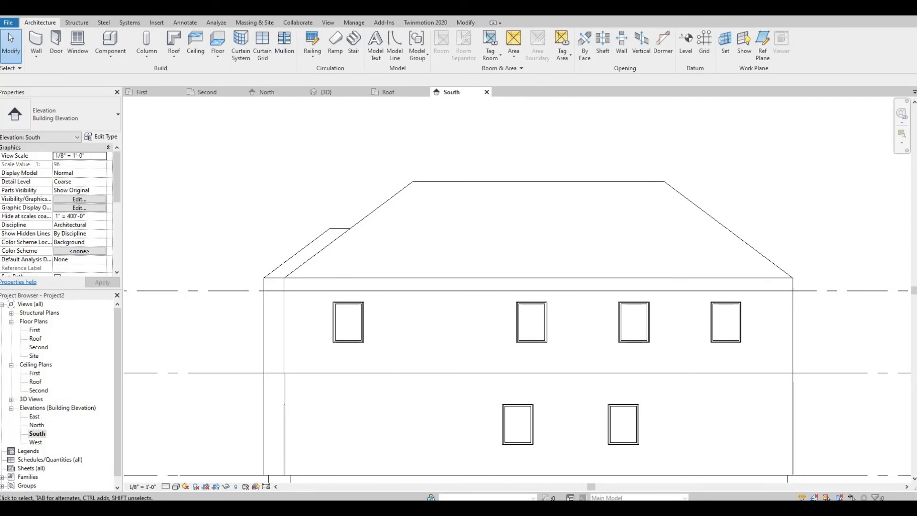
pyautogui.click(326, 92)
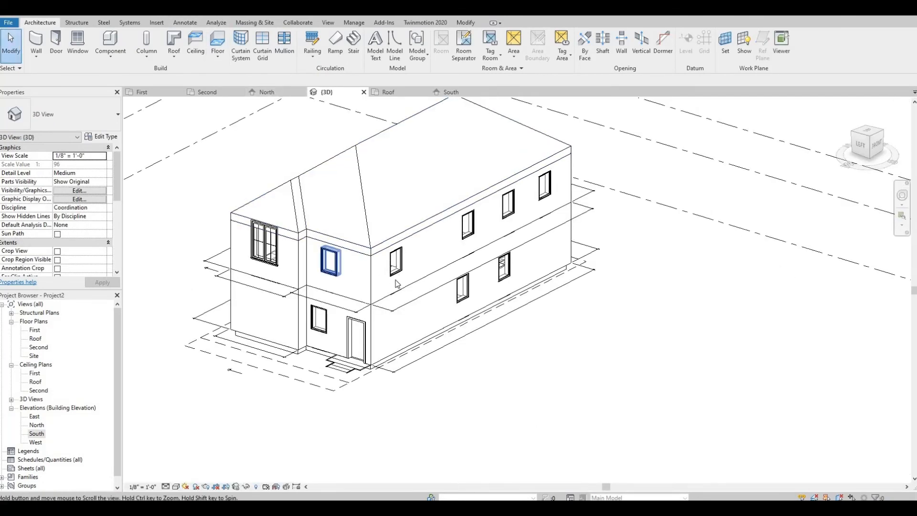
pyautogui.scroll(2, 385, 262)
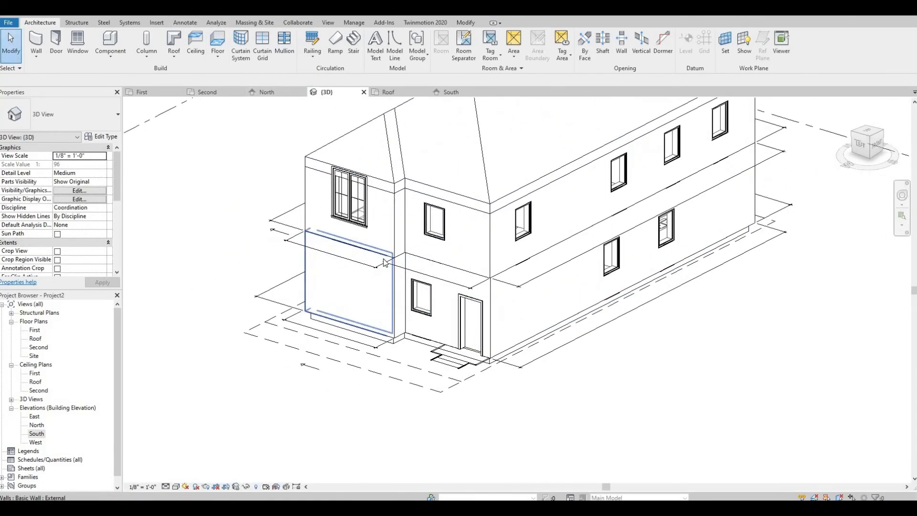
pyautogui.moveTo(373, 278); pyautogui.dragTo(372, 280, button='middle')
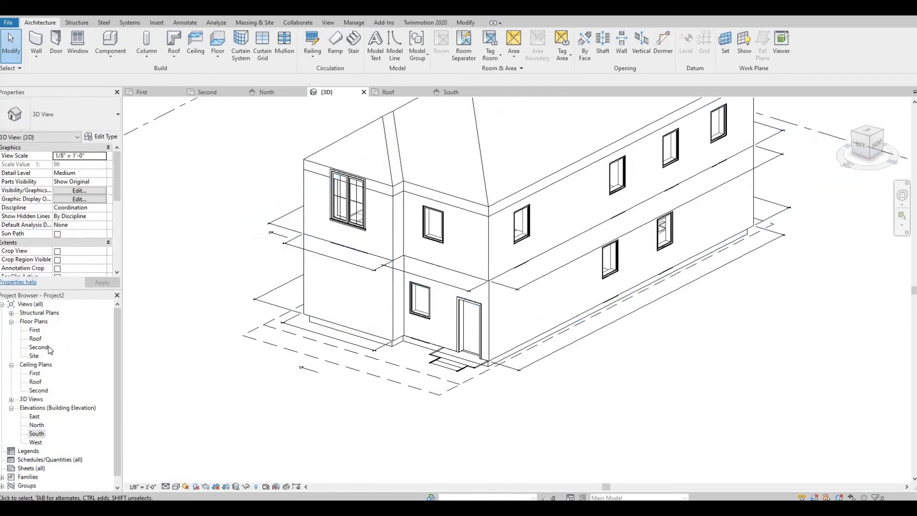
# - Open the First floor plan and browse the Canada library folders for a family to load
pyautogui.click(34, 330)
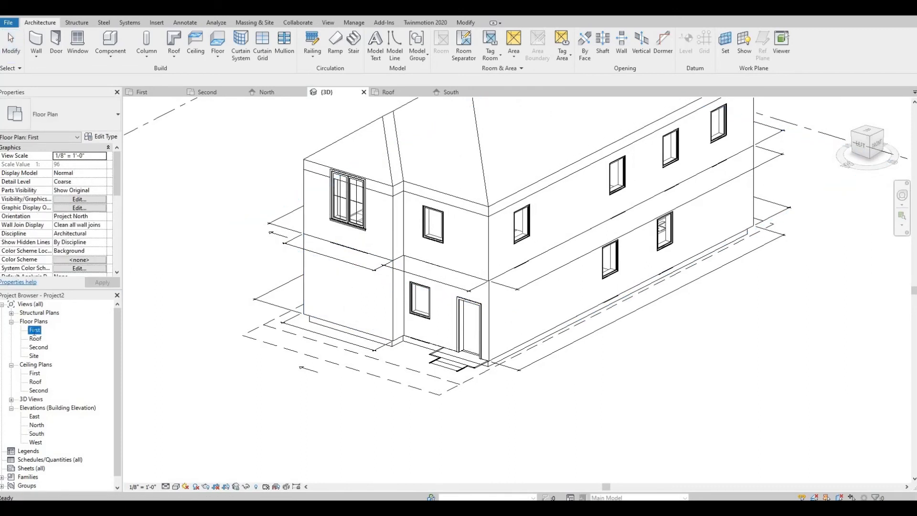
pyautogui.doubleClick(35, 330)
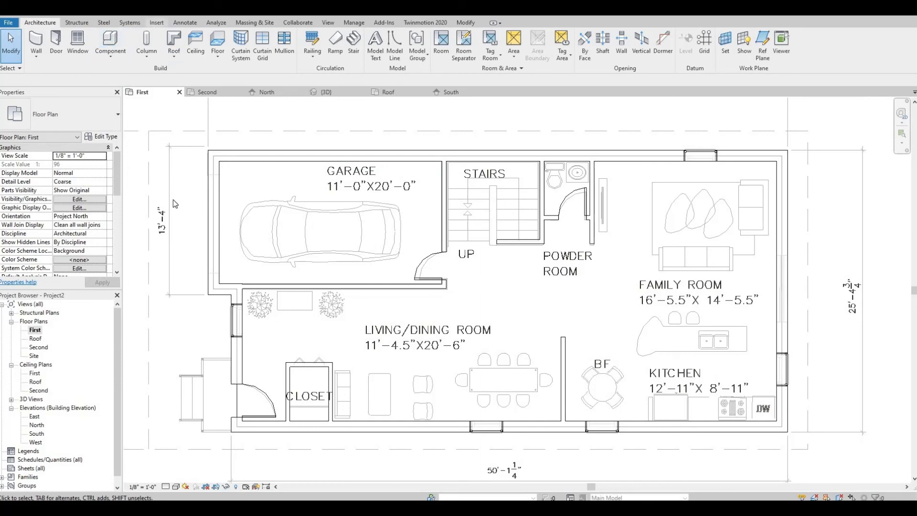
pyautogui.click(163, 22)
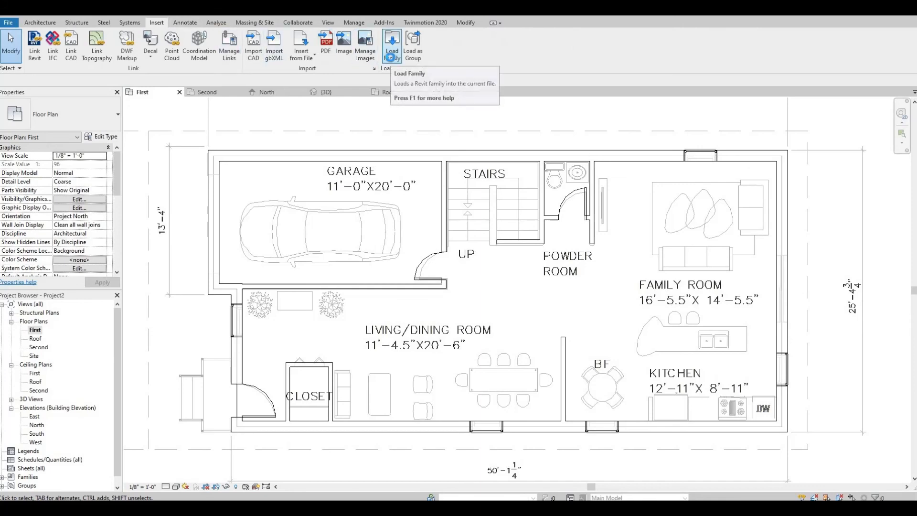
pyautogui.click(391, 53)
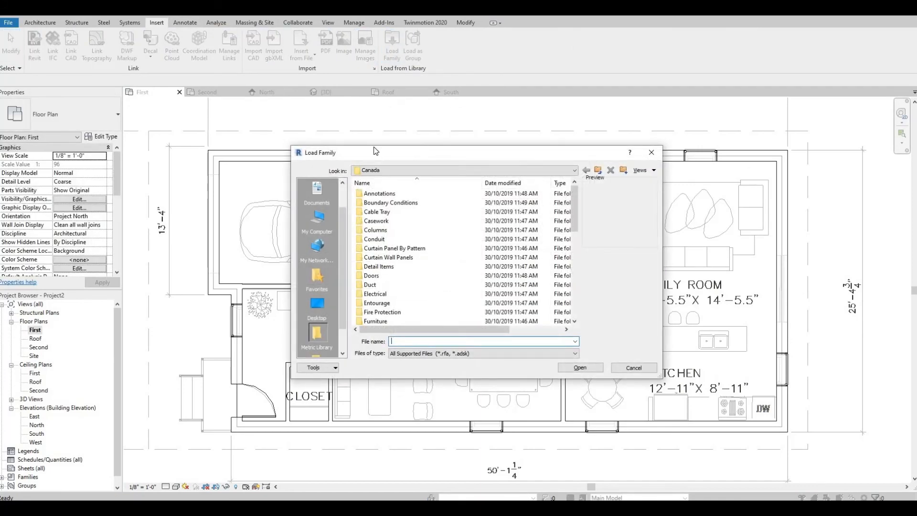
pyautogui.moveTo(375, 151); pyautogui.dragTo(336, 140)
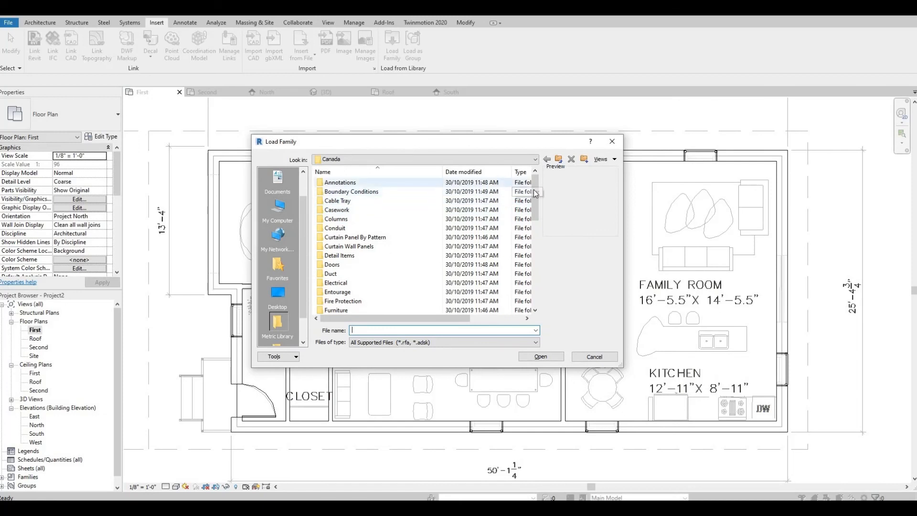
pyautogui.scroll(-6, 527, 213)
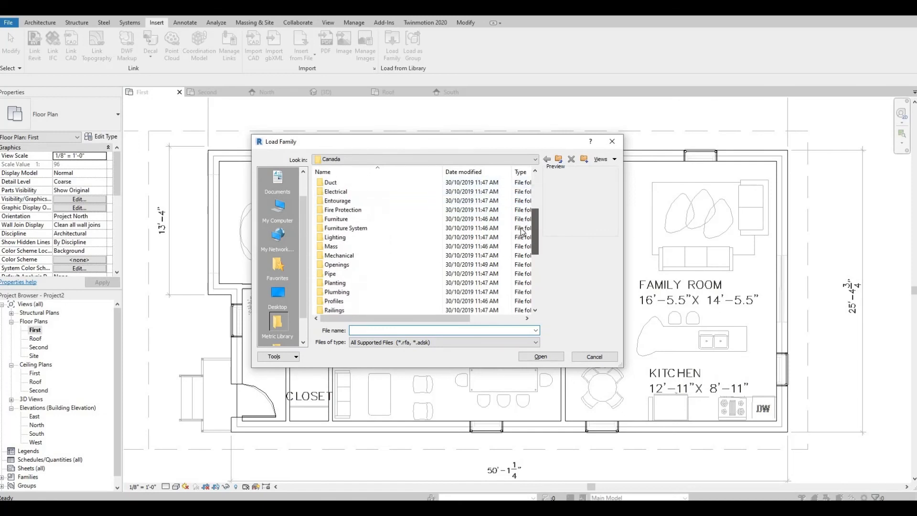
pyautogui.scroll(-1, 515, 261)
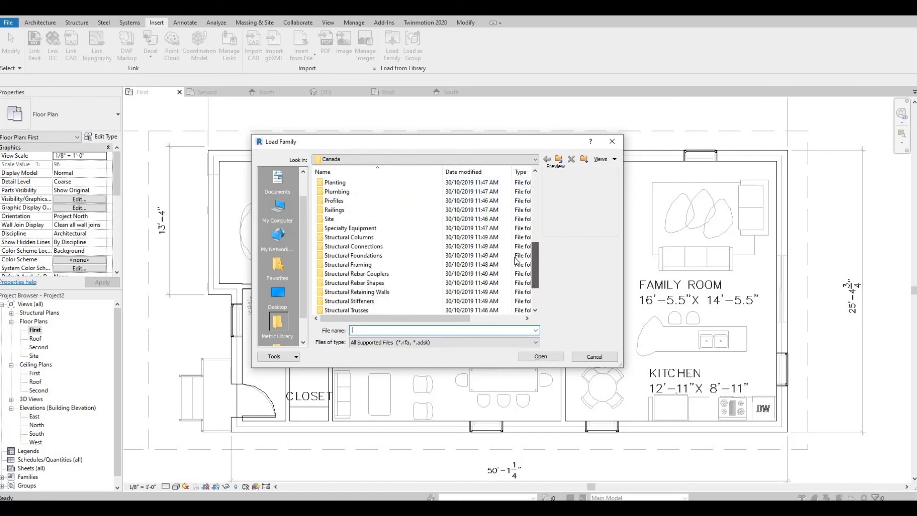
pyautogui.scroll(8, 514, 225)
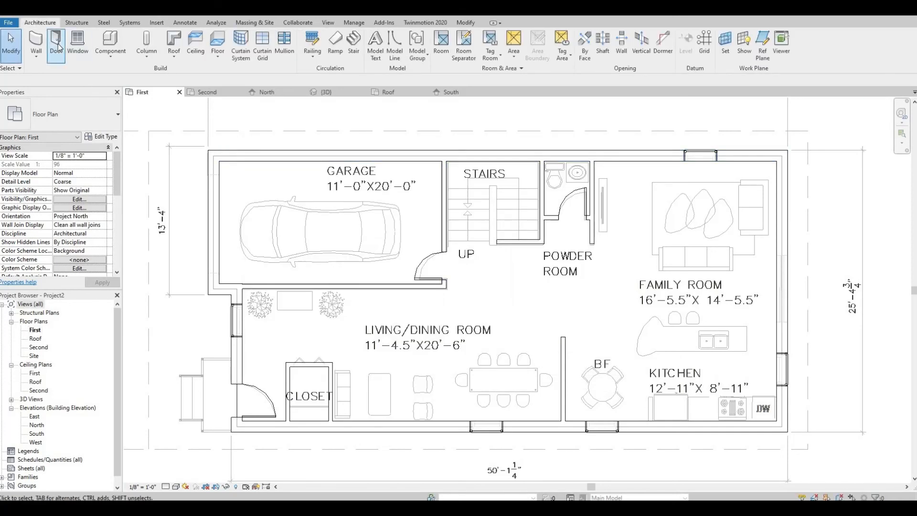
# - Preview both embossed-panel garage door sizes and place the 2400 x 2100mm one midway along the garage's west wall
pyautogui.click(56, 46)
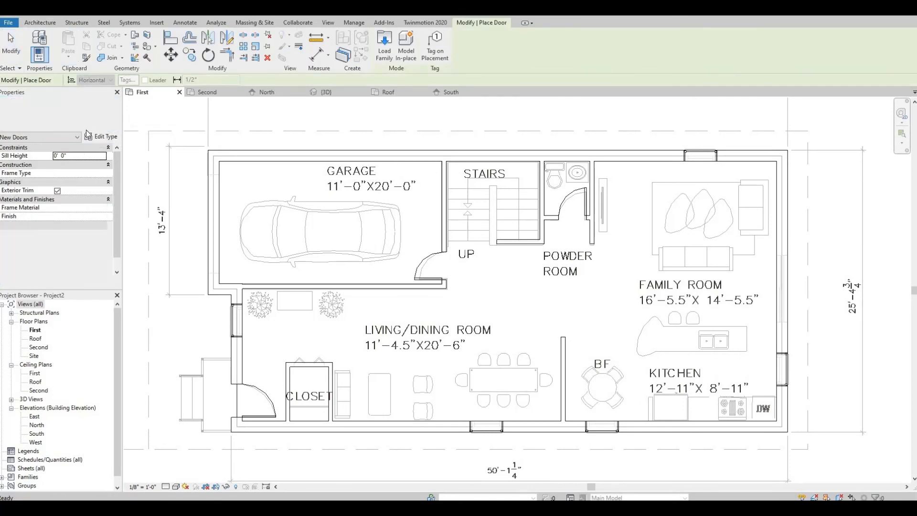
pyautogui.click(53, 115)
pyautogui.moveTo(48, 171)
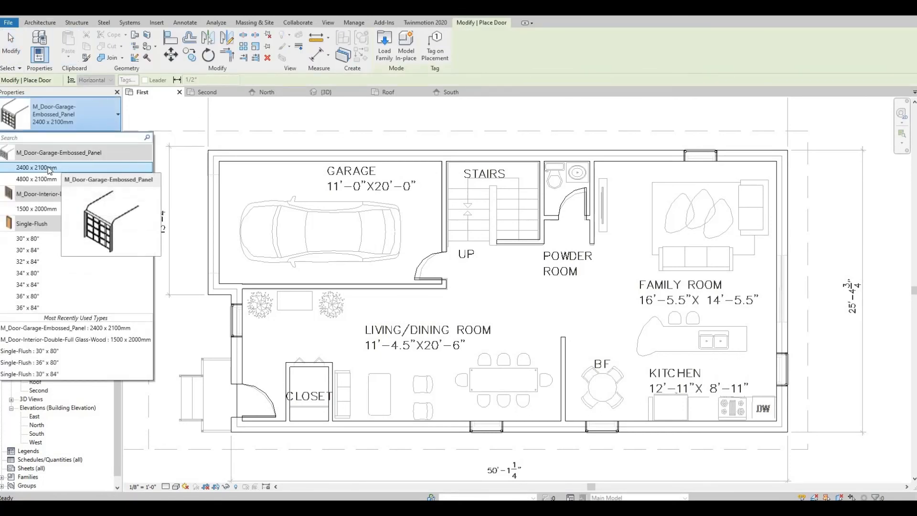
pyautogui.click(179, 183)
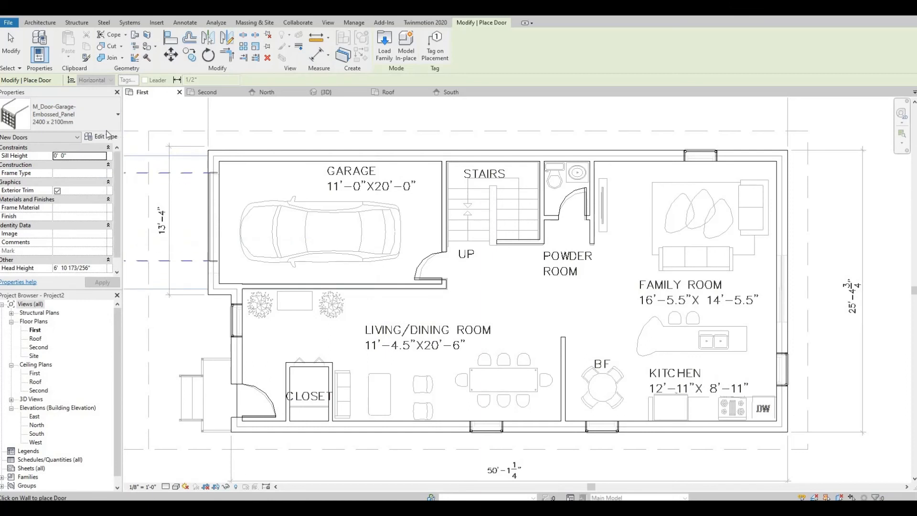
pyautogui.click(90, 119)
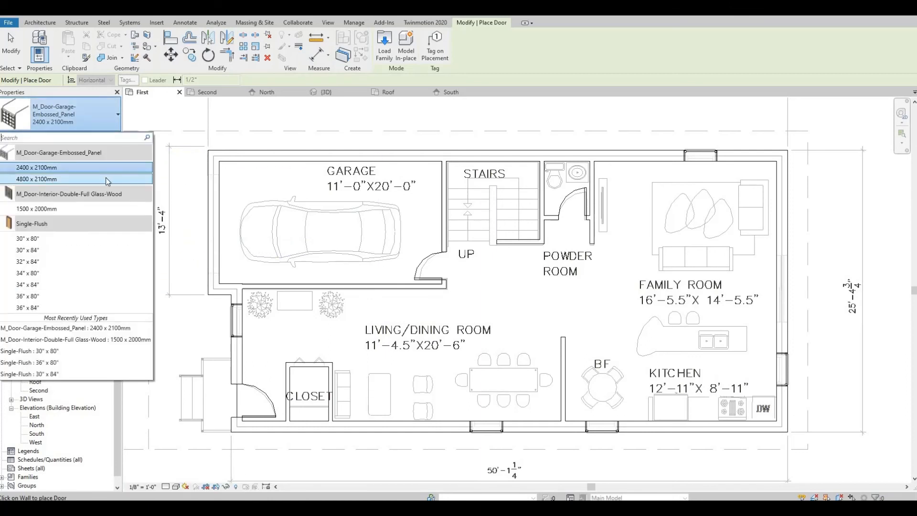
pyautogui.click(50, 179)
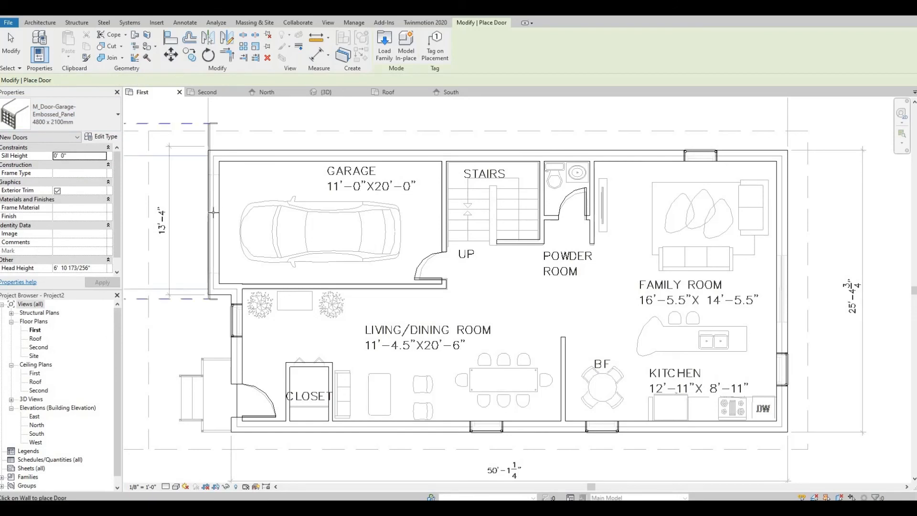
pyautogui.click(58, 115)
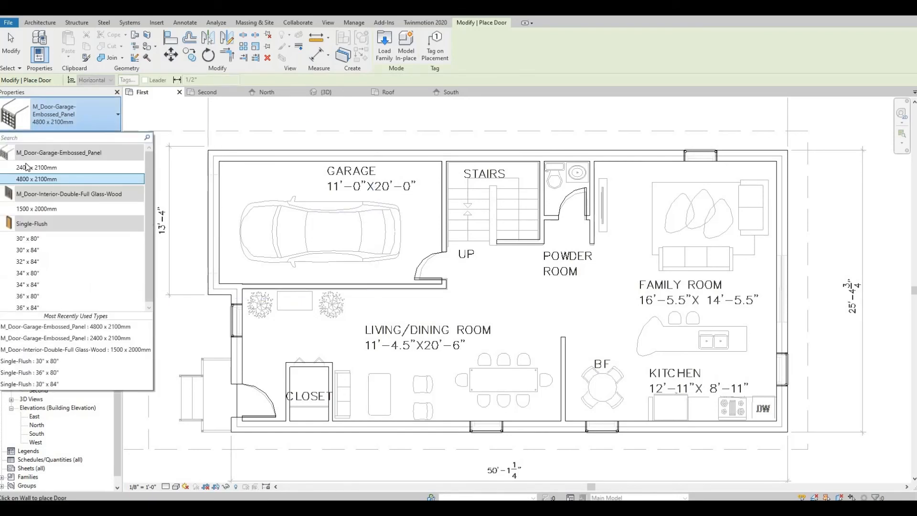
pyautogui.click(29, 171)
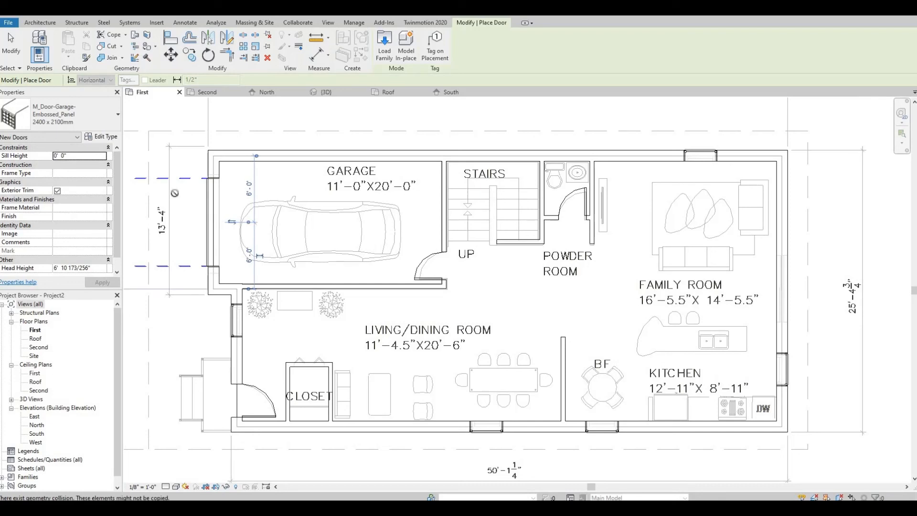
# - Place an M_Door-Interior-Double-Full Glass-Wood 1500 x 2000mm door in the east exterior wall beside the family room, swinging outward
pyautogui.click(34, 116)
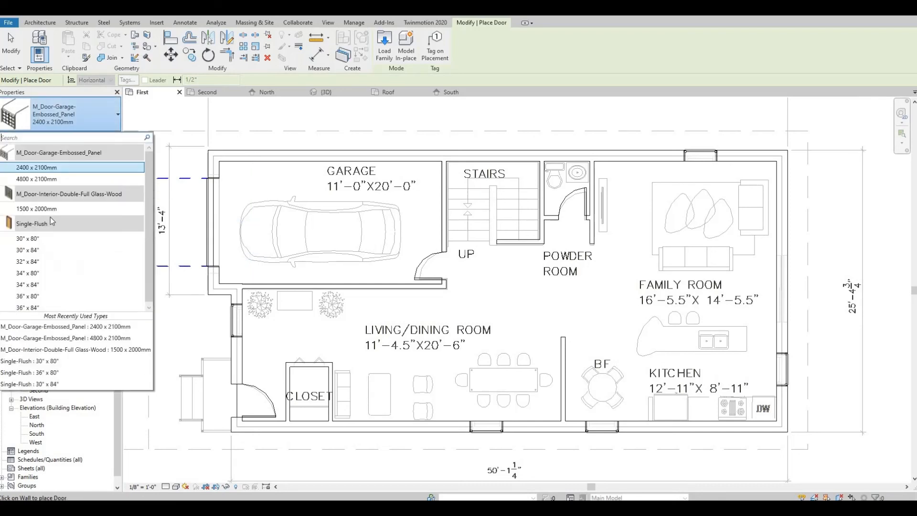
pyautogui.click(48, 211)
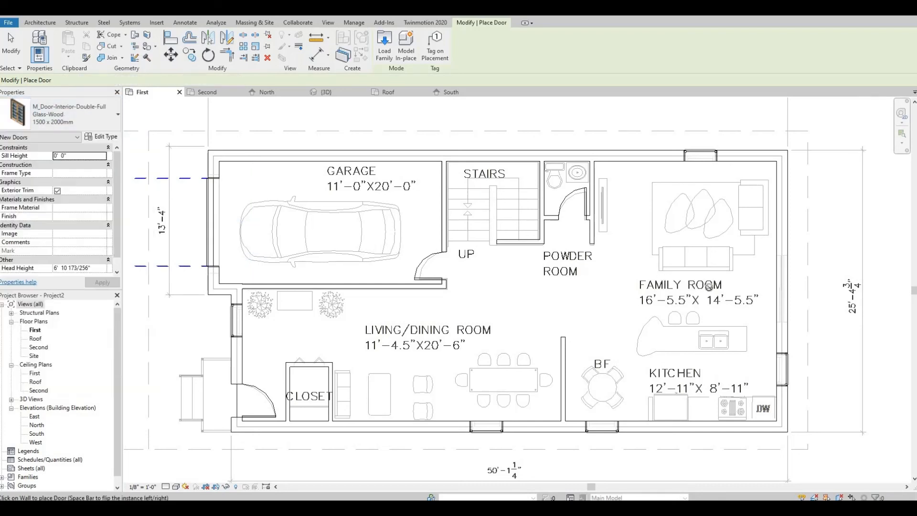
pyautogui.click(785, 291)
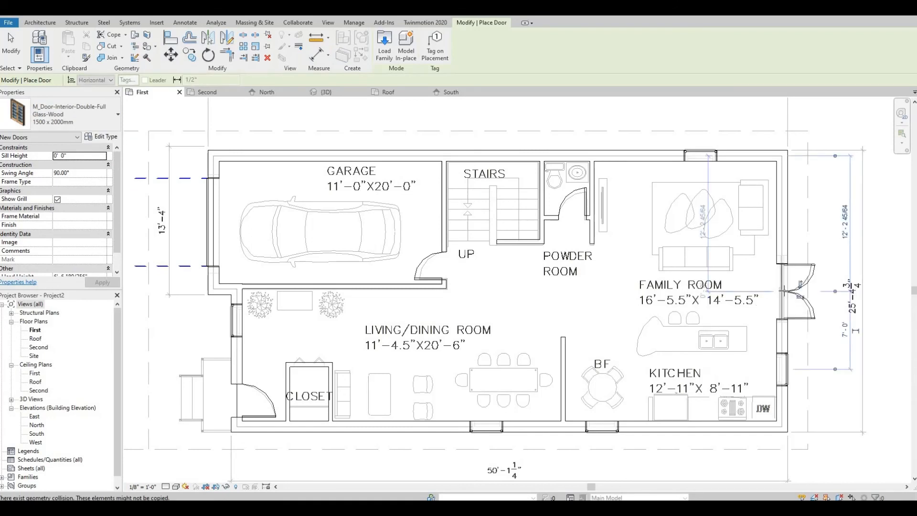
pyautogui.press('Escape')
pyautogui.press('Escape')
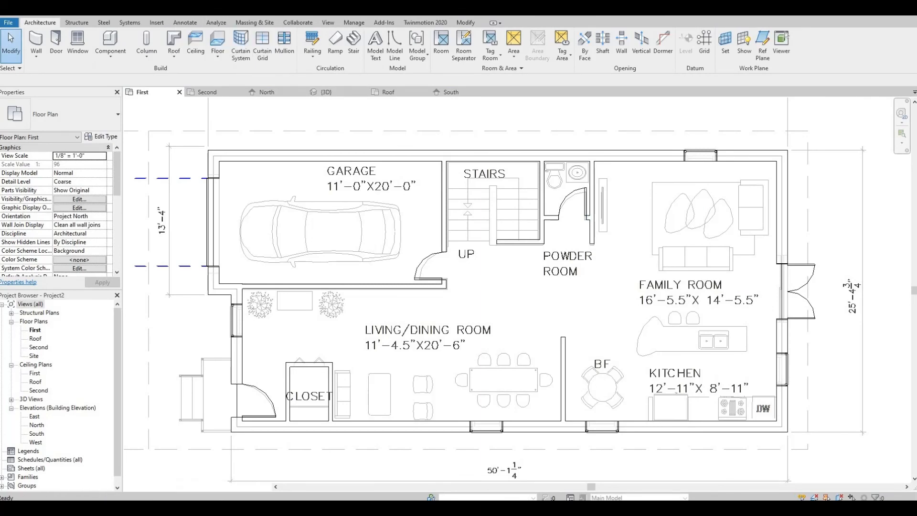
# - Show the house's garage front and south side in the 3D view and set its visual style to Shaded
pyautogui.click(326, 92)
pyautogui.keyDown('shift'); pyautogui.moveTo(320, 229); pyautogui.dragTo(351, 295, button='middle'); pyautogui.keyUp('shift')
pyautogui.click(351, 295)
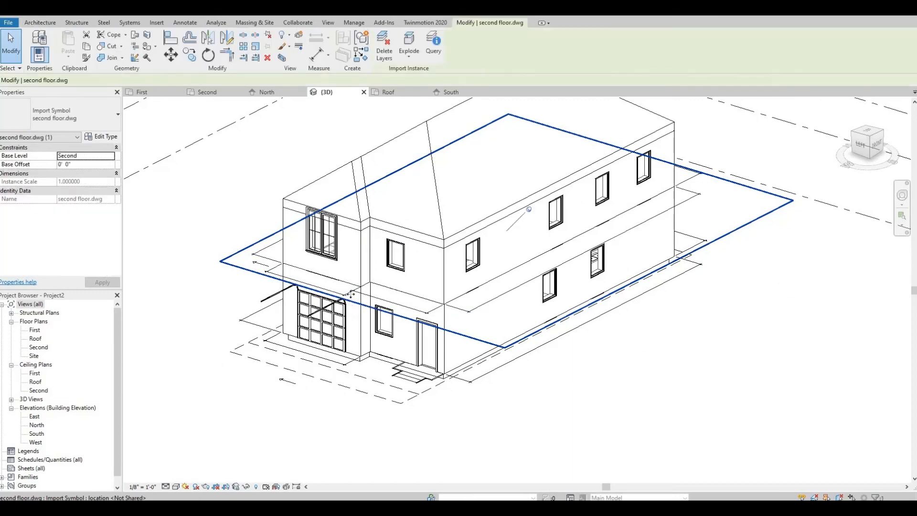
pyautogui.press('Escape')
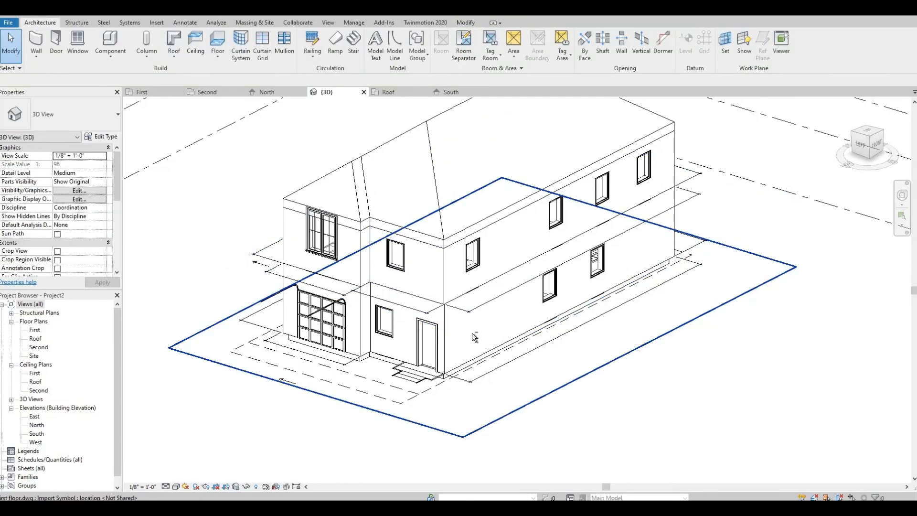
pyautogui.keyDown('shift'); pyautogui.moveTo(472, 334); pyautogui.dragTo(286, 453, button='middle'); pyautogui.keyUp('shift')
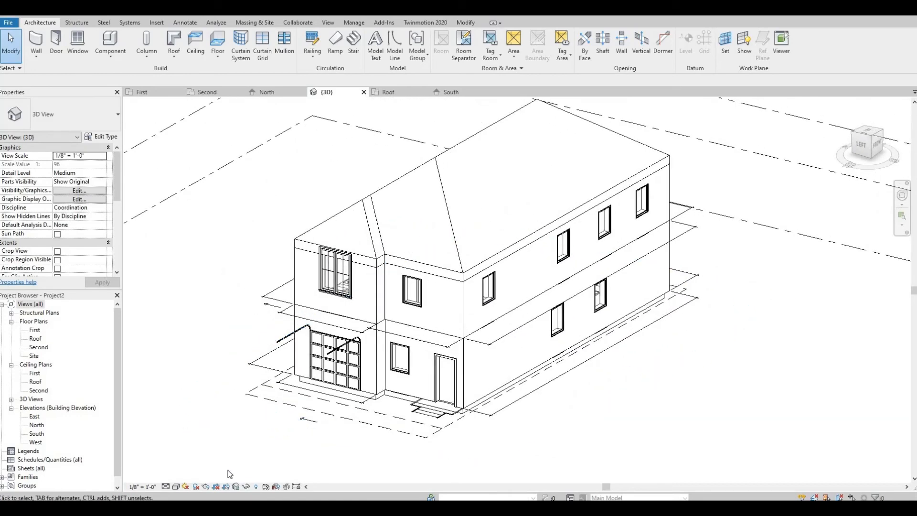
pyautogui.click(177, 486)
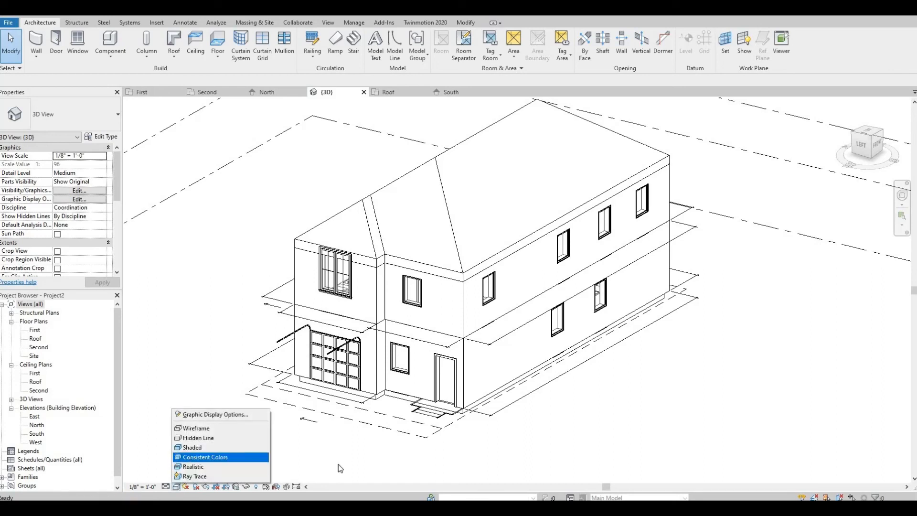
pyautogui.click(191, 449)
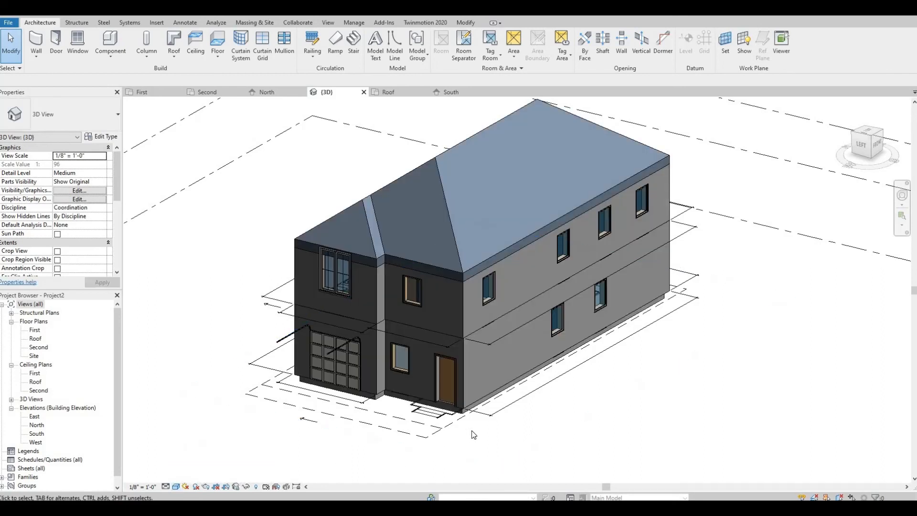